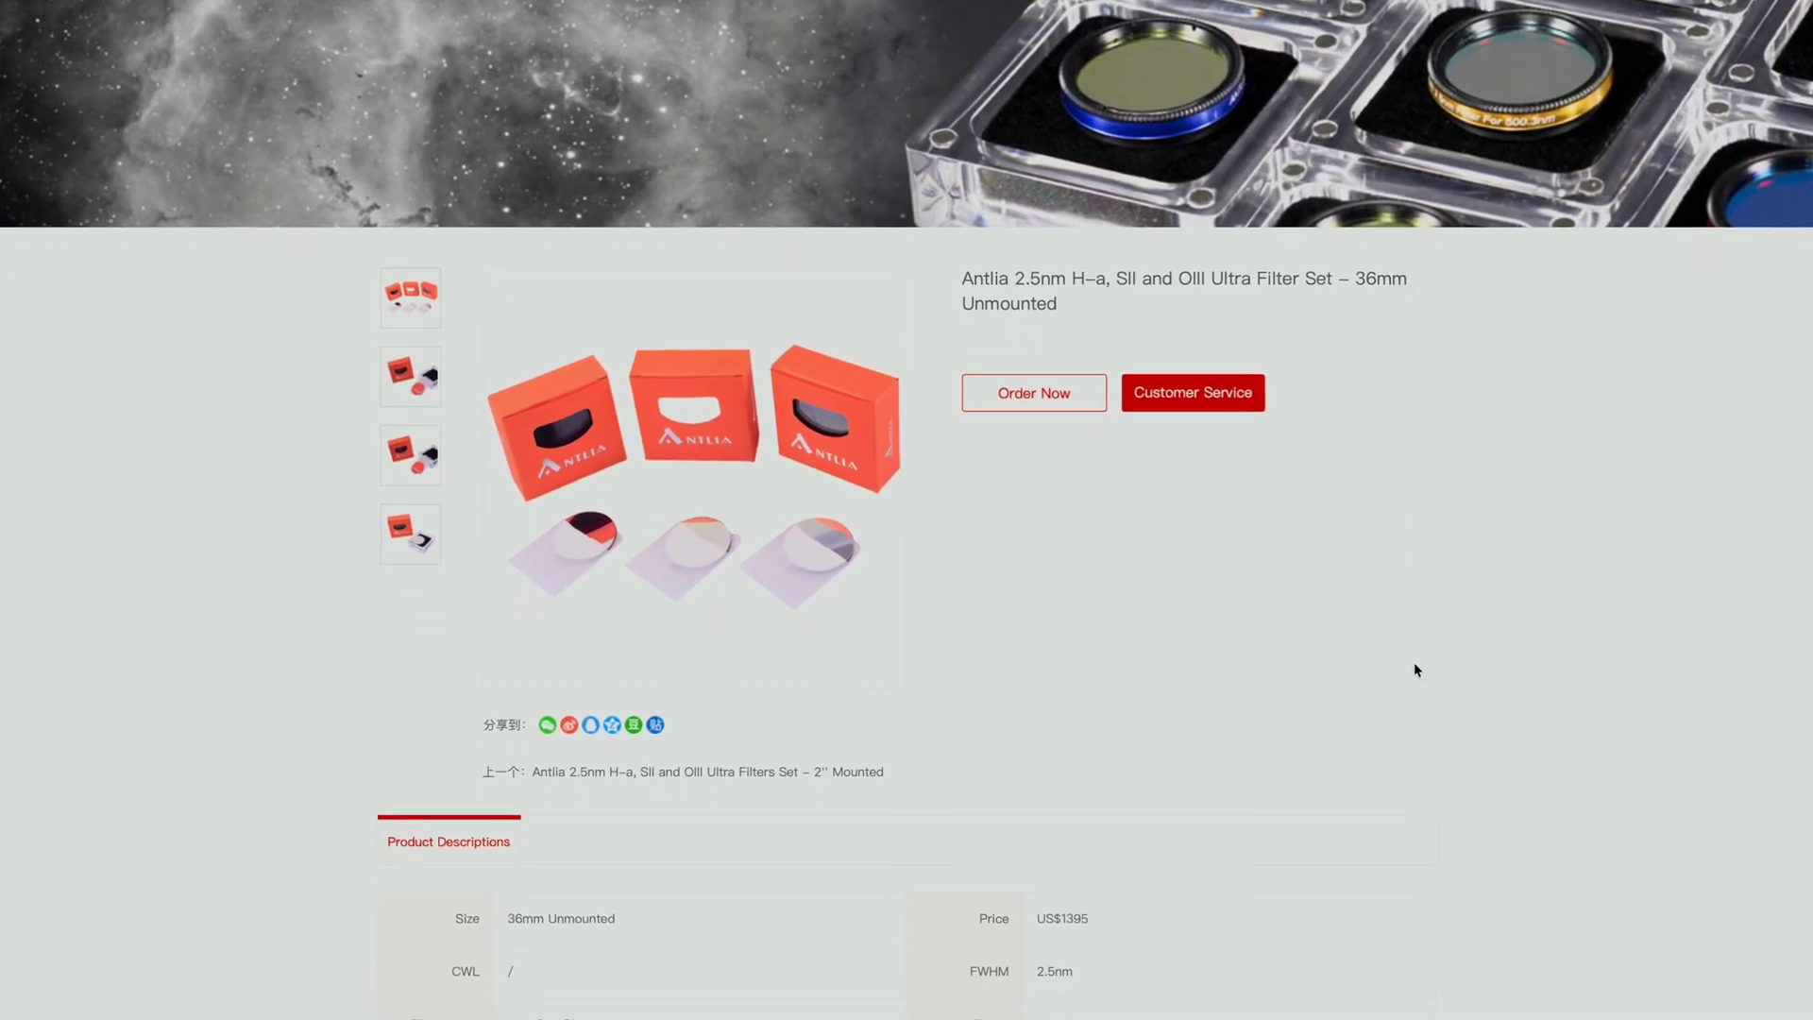
Step: Scroll the Antlia 2.5nm Ultra filter set page down to its Product Descriptions table
{"action": "scroll", "coordinate": [1413, 661], "scroll_direction": "down", "scroll_amount": 5}
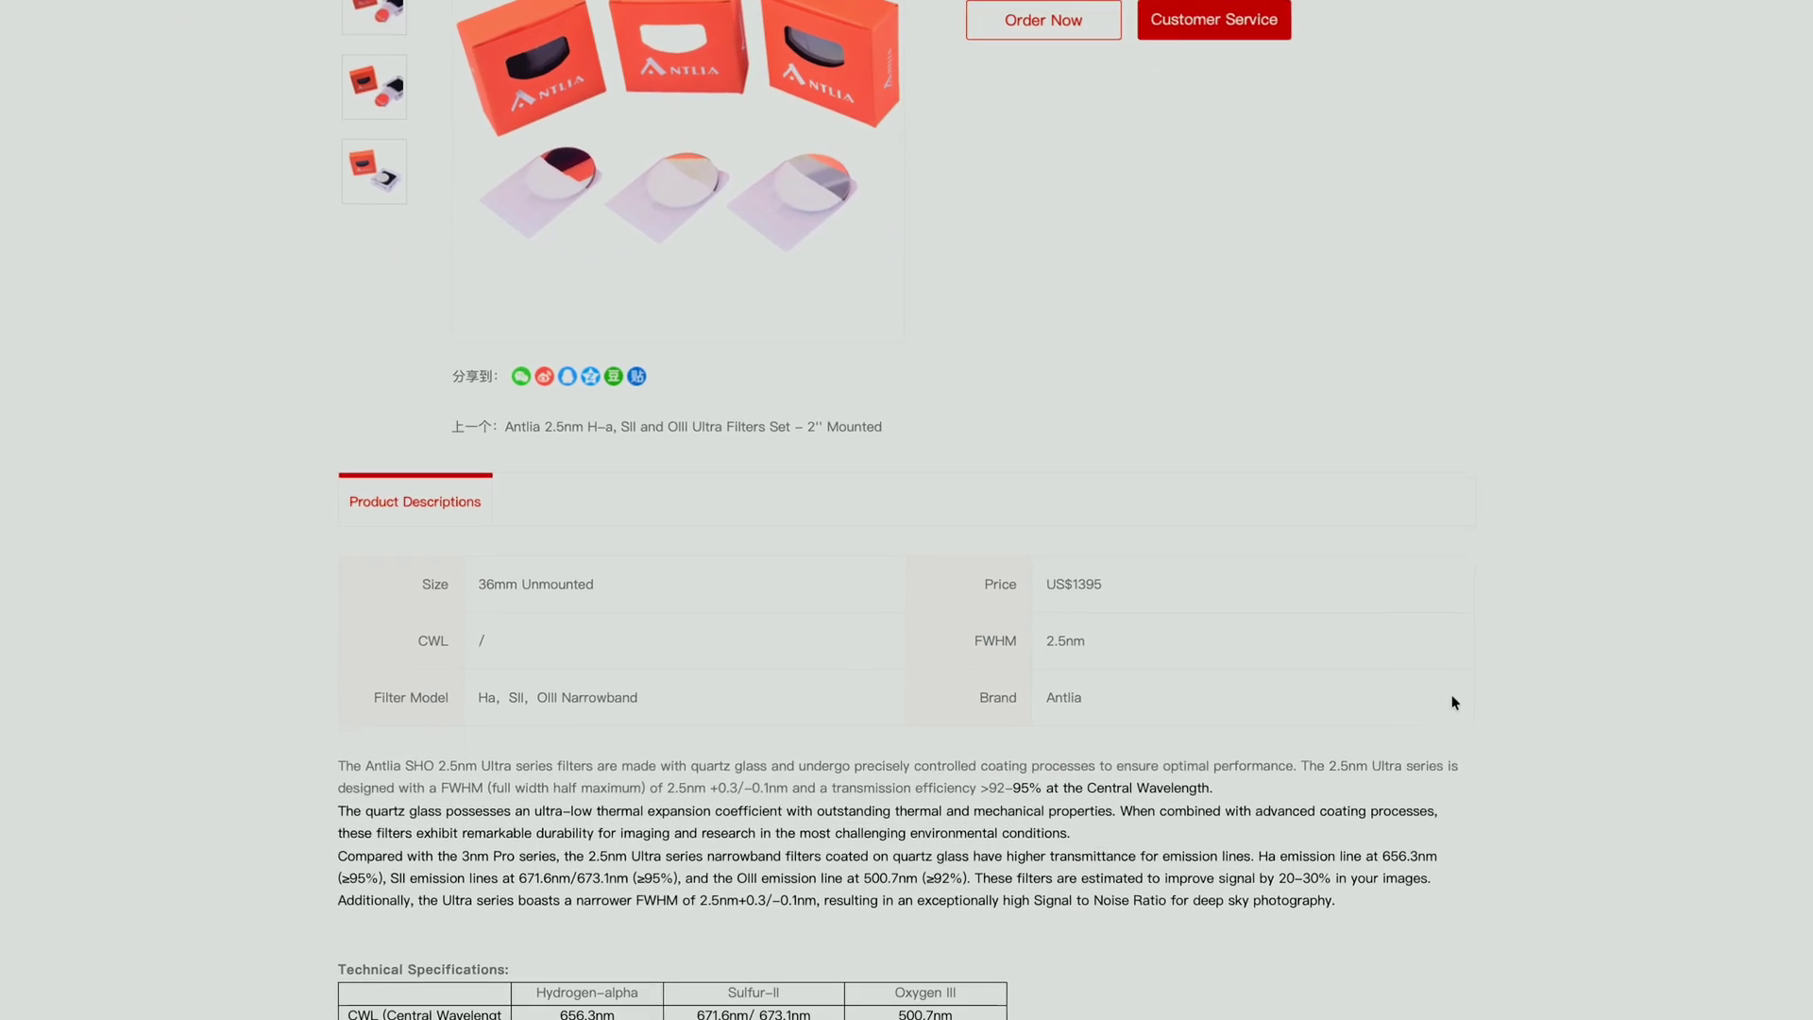
{"action": "scroll", "coordinate": [1452, 704], "scroll_direction": "down", "scroll_amount": 4}
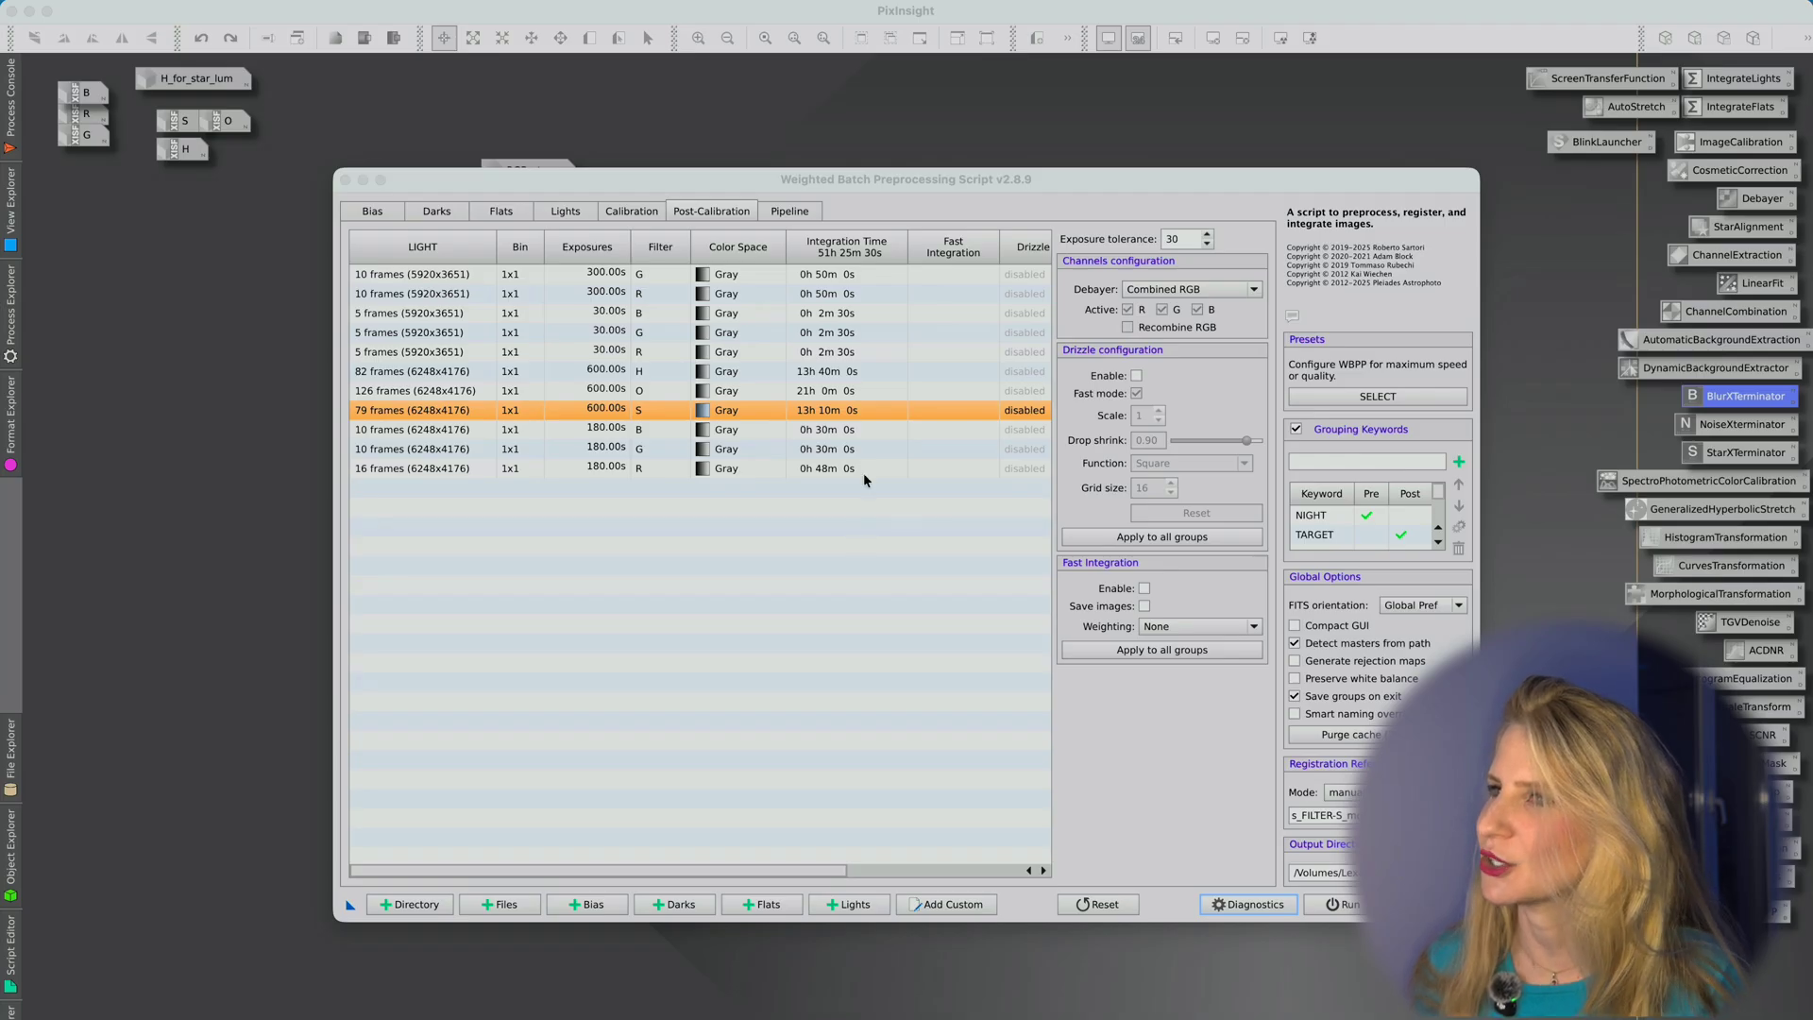
Step: Review the O and H light groups' integration times in WBPP's Post-Calibration list
{"action": "left_click", "coordinate": [874, 408]}
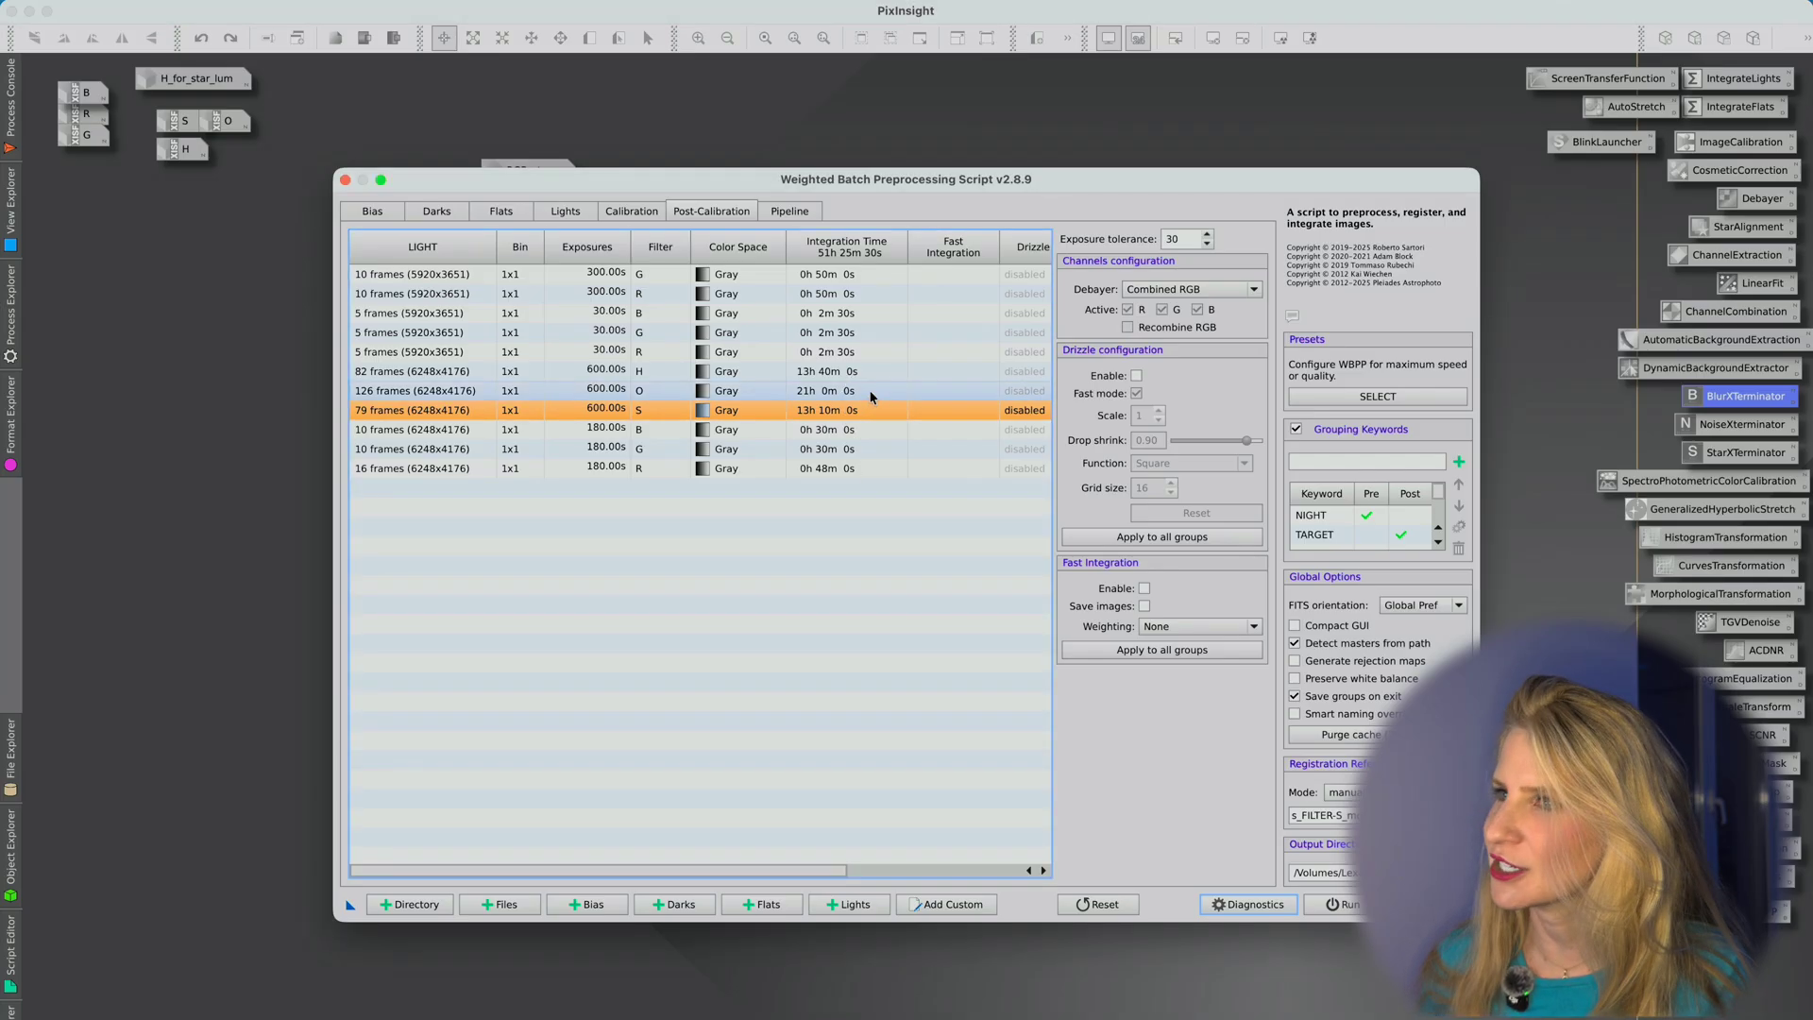
{"action": "left_click", "coordinate": [873, 392]}
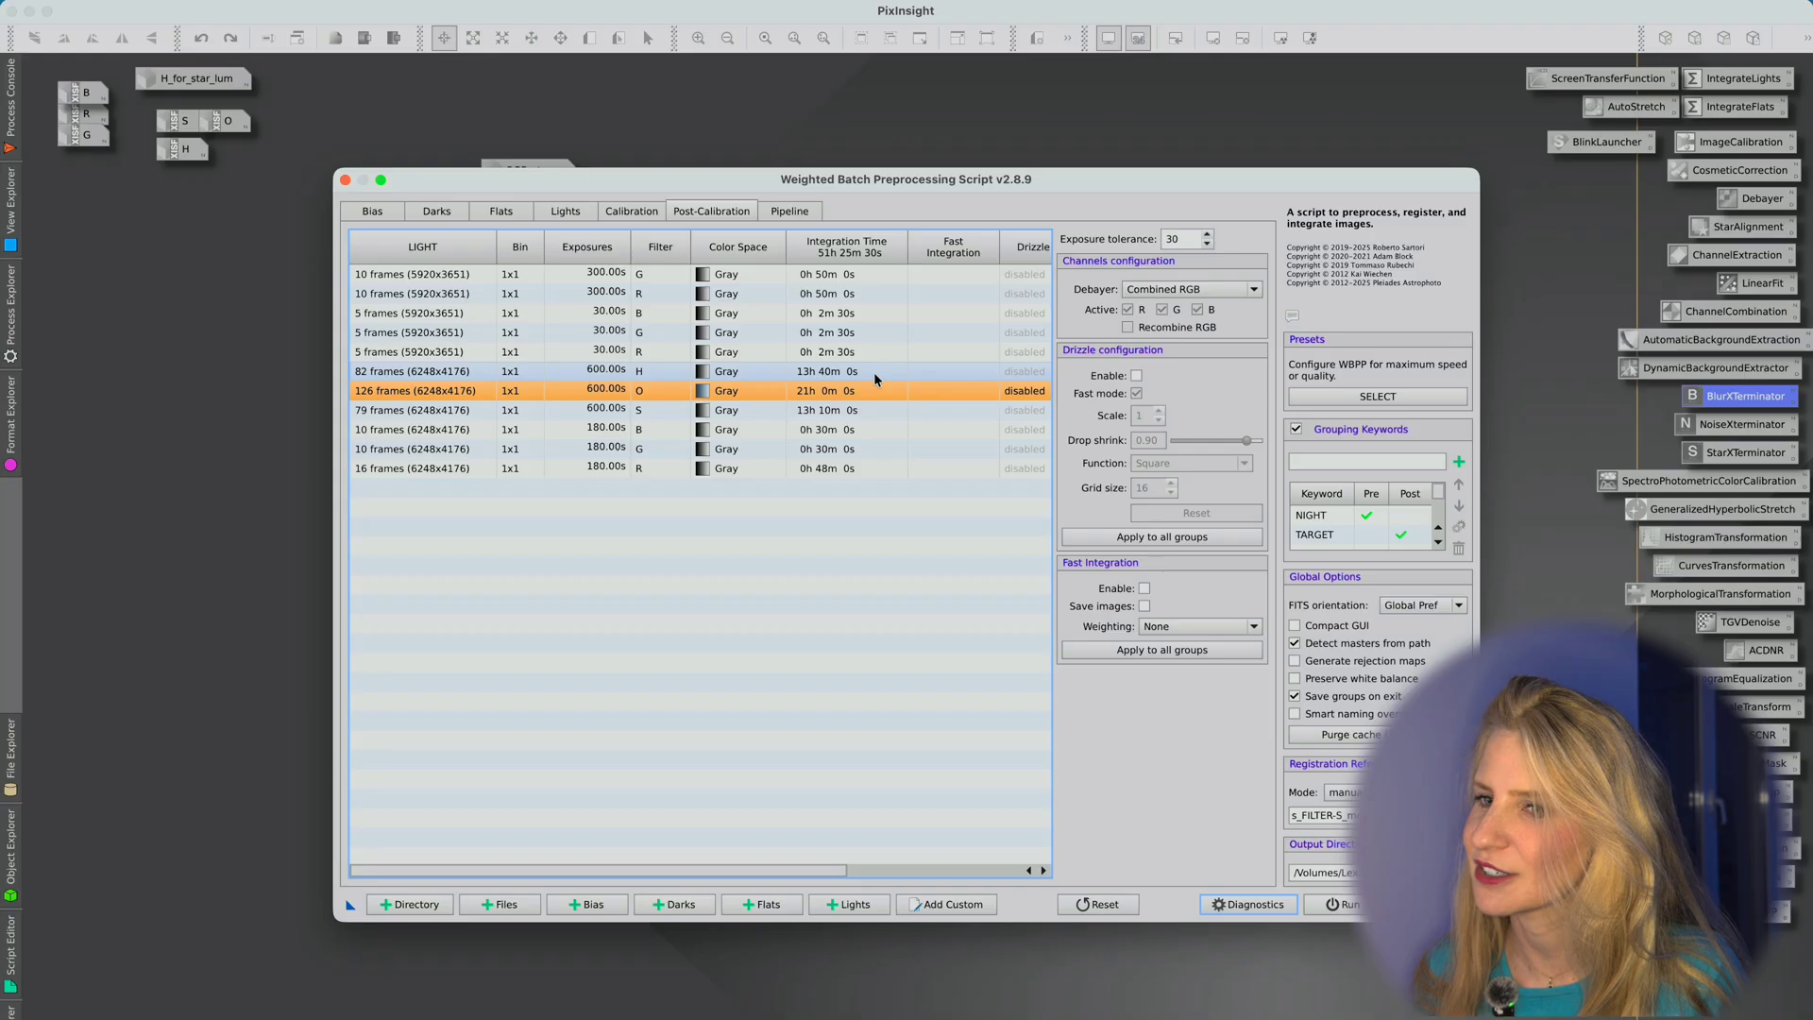
{"action": "left_click", "coordinate": [876, 379]}
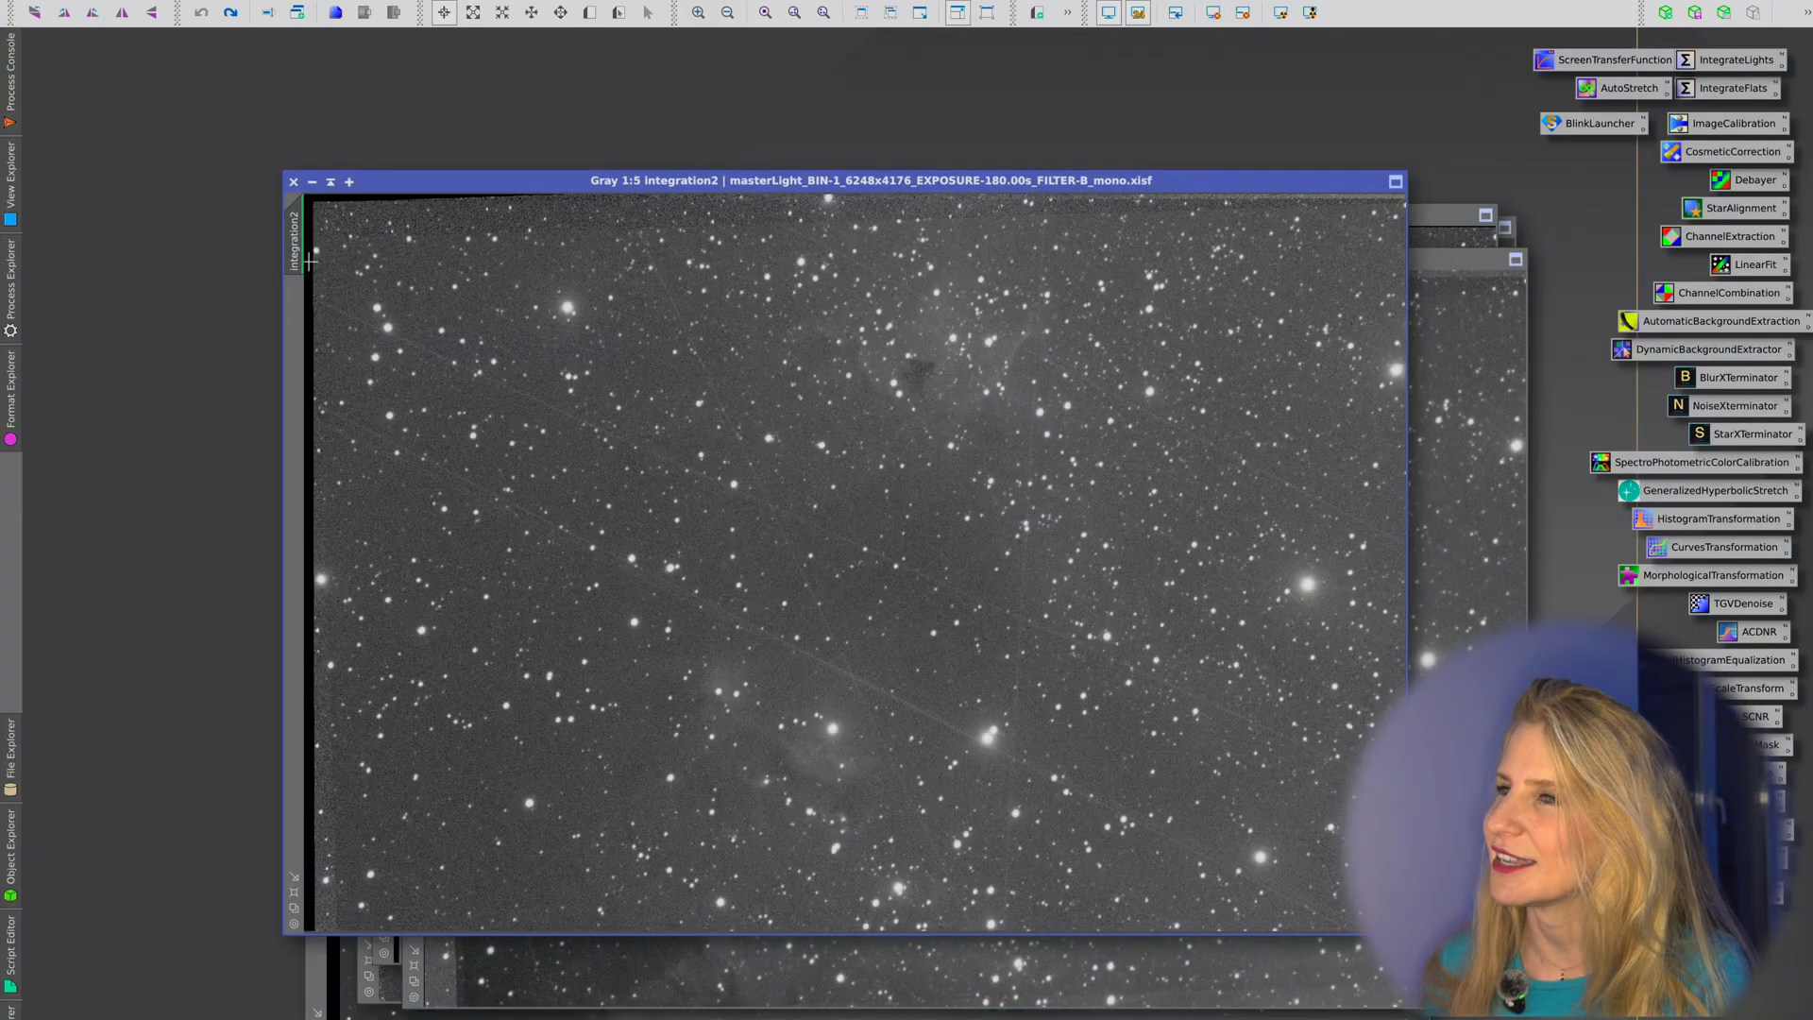
Step: Rename the first two integrated masters B and R and iconize both
{"action": "double_click", "coordinate": [294, 240]}
{"action": "type", "text": "B"}
{"action": "key", "text": "Return"}
{"action": "left_click", "coordinate": [312, 182]}
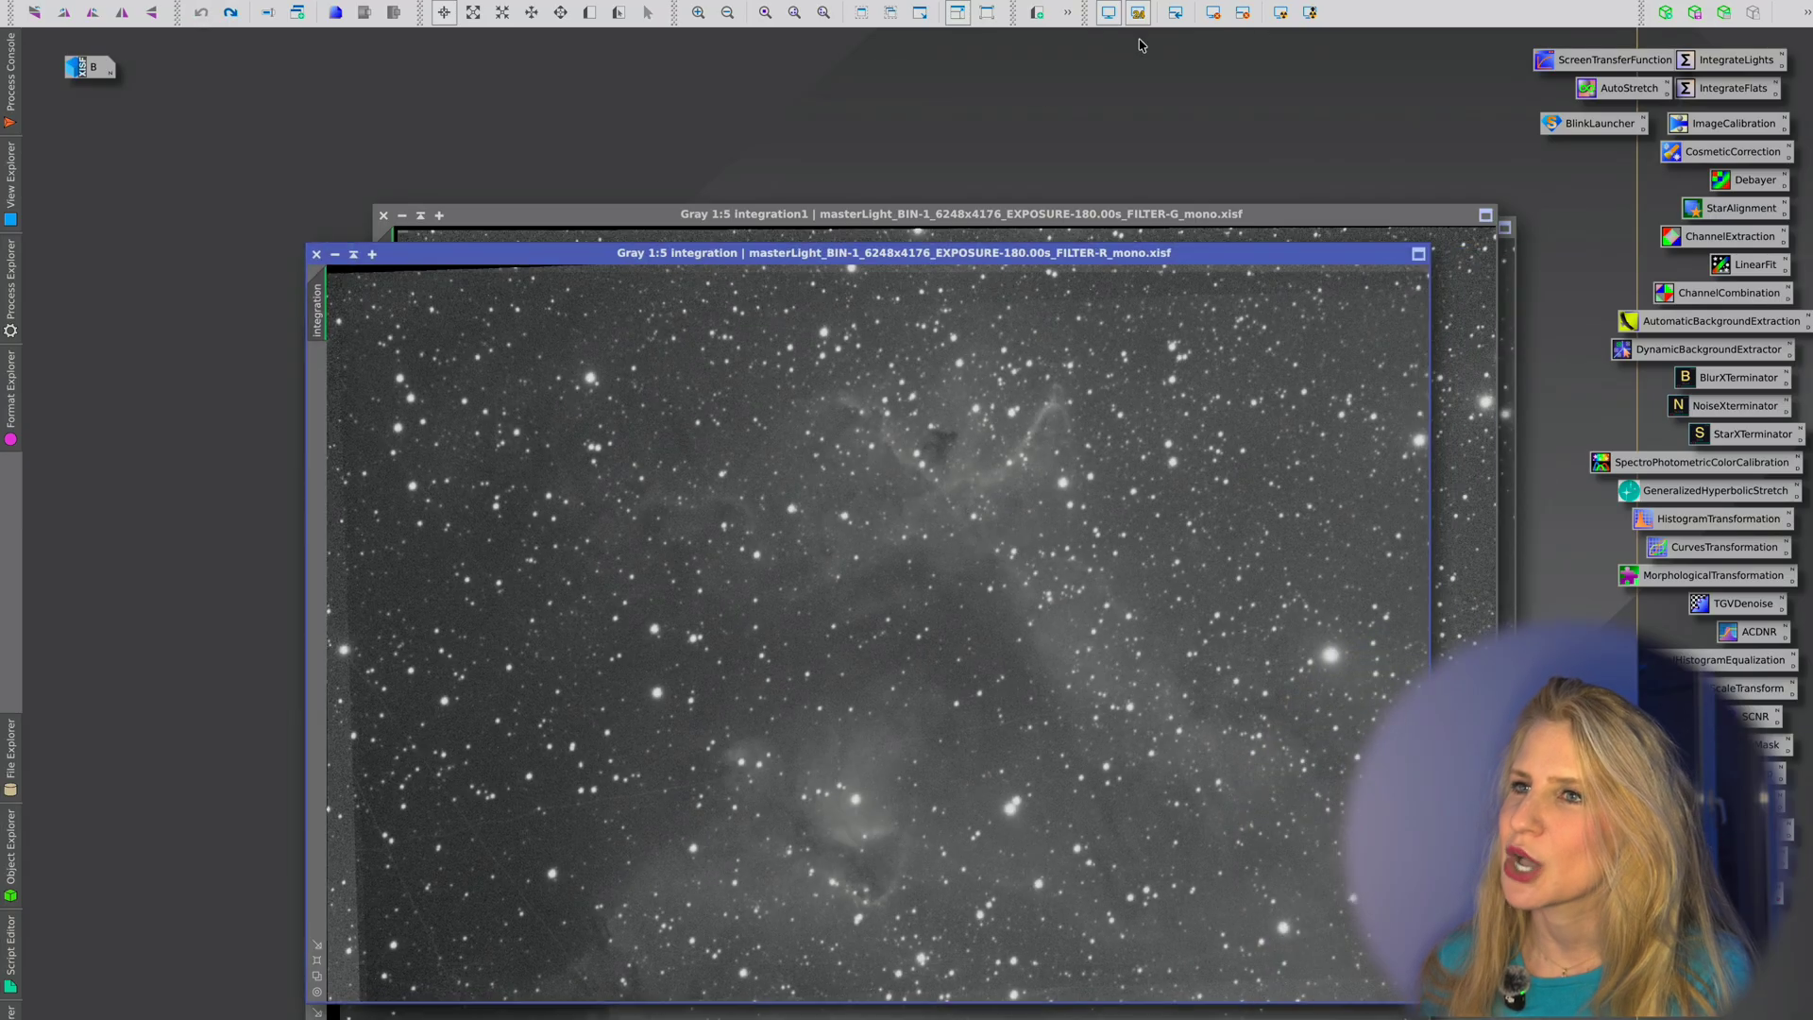
{"action": "double_click", "coordinate": [310, 298]}
{"action": "type", "text": "R"}
{"action": "key", "text": "Return"}
{"action": "left_click", "coordinate": [334, 254]}
Step: Rename integration1 to G and iconize it
{"action": "left_click_drag", "start_coordinate": [529, 215], "coordinate": [448, 210]}
{"action": "double_click", "coordinate": [305, 276]}
{"action": "type", "text": "G"}
{"action": "key", "text": "Return"}
{"action": "left_click", "coordinate": [340, 210]}
Step: Inspect integration4 at full resolution, rename it O and iconize it
{"action": "left_click_drag", "start_coordinate": [780, 228], "coordinate": [704, 194]}
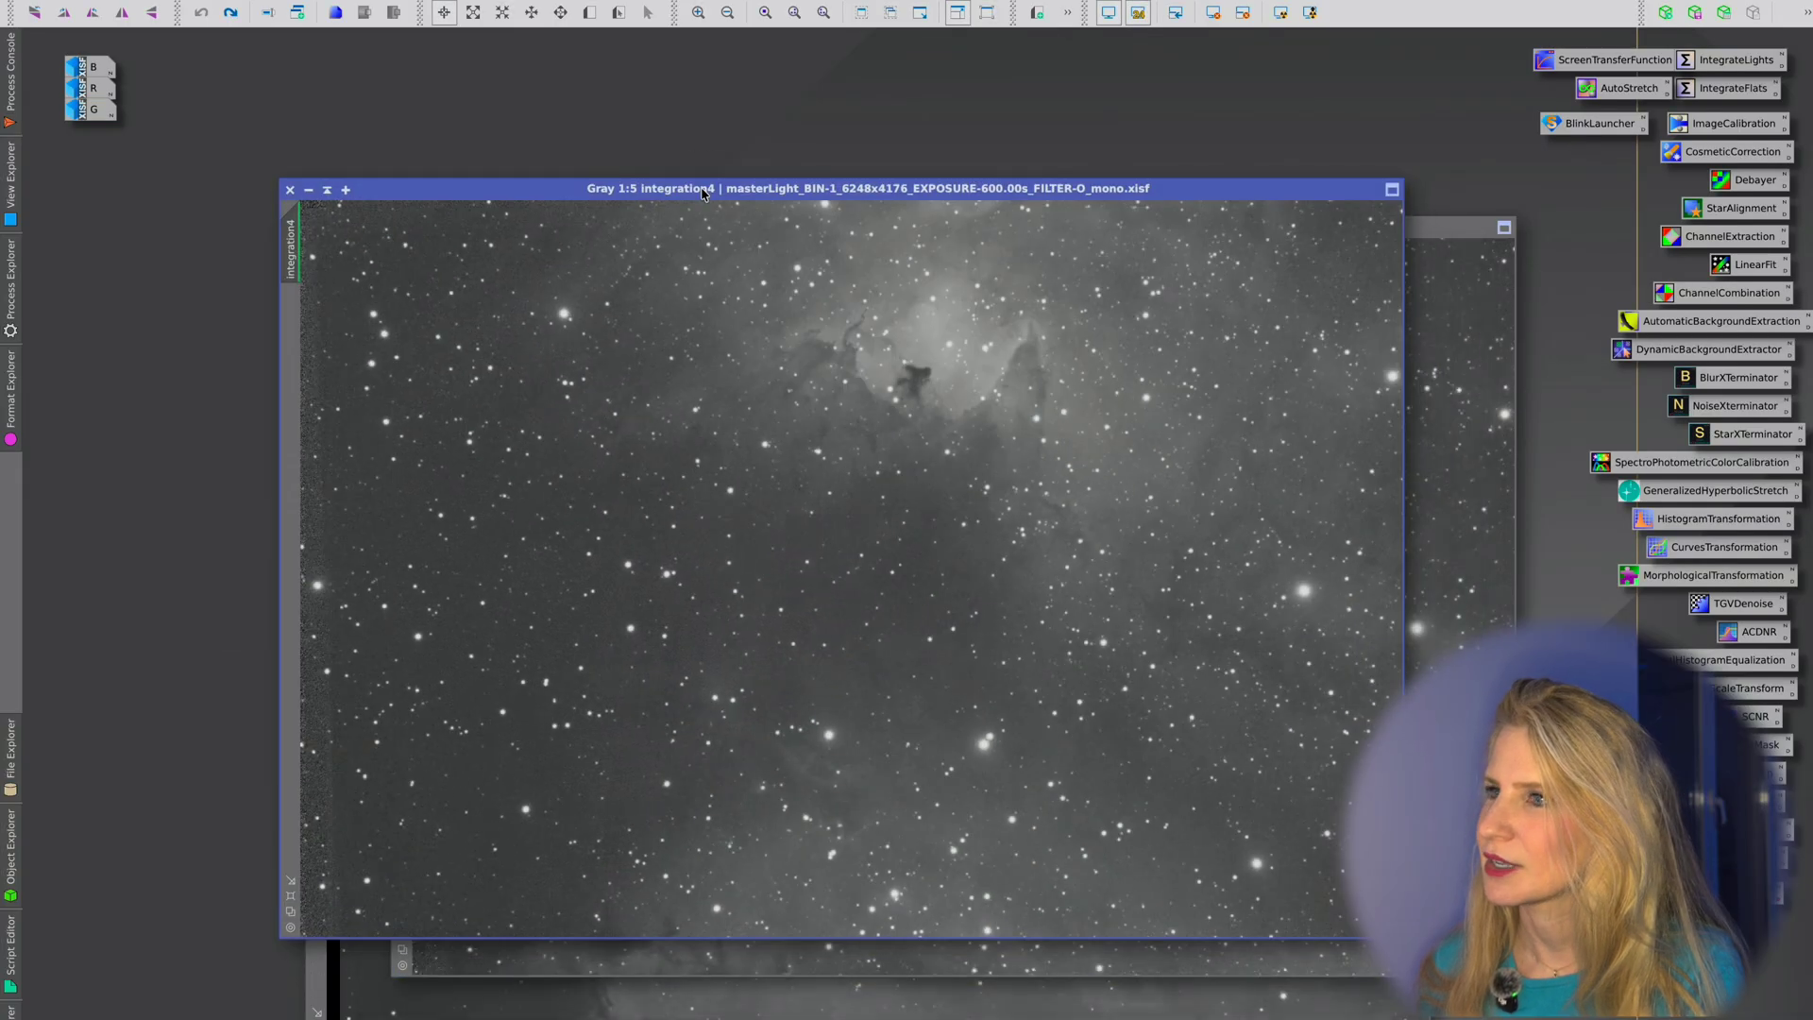
{"action": "left_click", "coordinate": [764, 12]}
{"action": "left_click_drag", "start_coordinate": [1394, 576], "coordinate": [1400, 376]}
{"action": "left_click", "coordinate": [727, 13]}
{"action": "left_click", "coordinate": [728, 13]}
{"action": "double_click", "coordinate": [293, 253]}
{"action": "type", "text": "O"}
{"action": "key", "text": "Return"}
{"action": "left_click", "coordinate": [308, 189]}
Step: Inspect integration3 at full resolution, rename it S and iconize it
{"action": "left_click_drag", "start_coordinate": [649, 237], "coordinate": [562, 181]}
{"action": "left_click", "coordinate": [765, 13]}
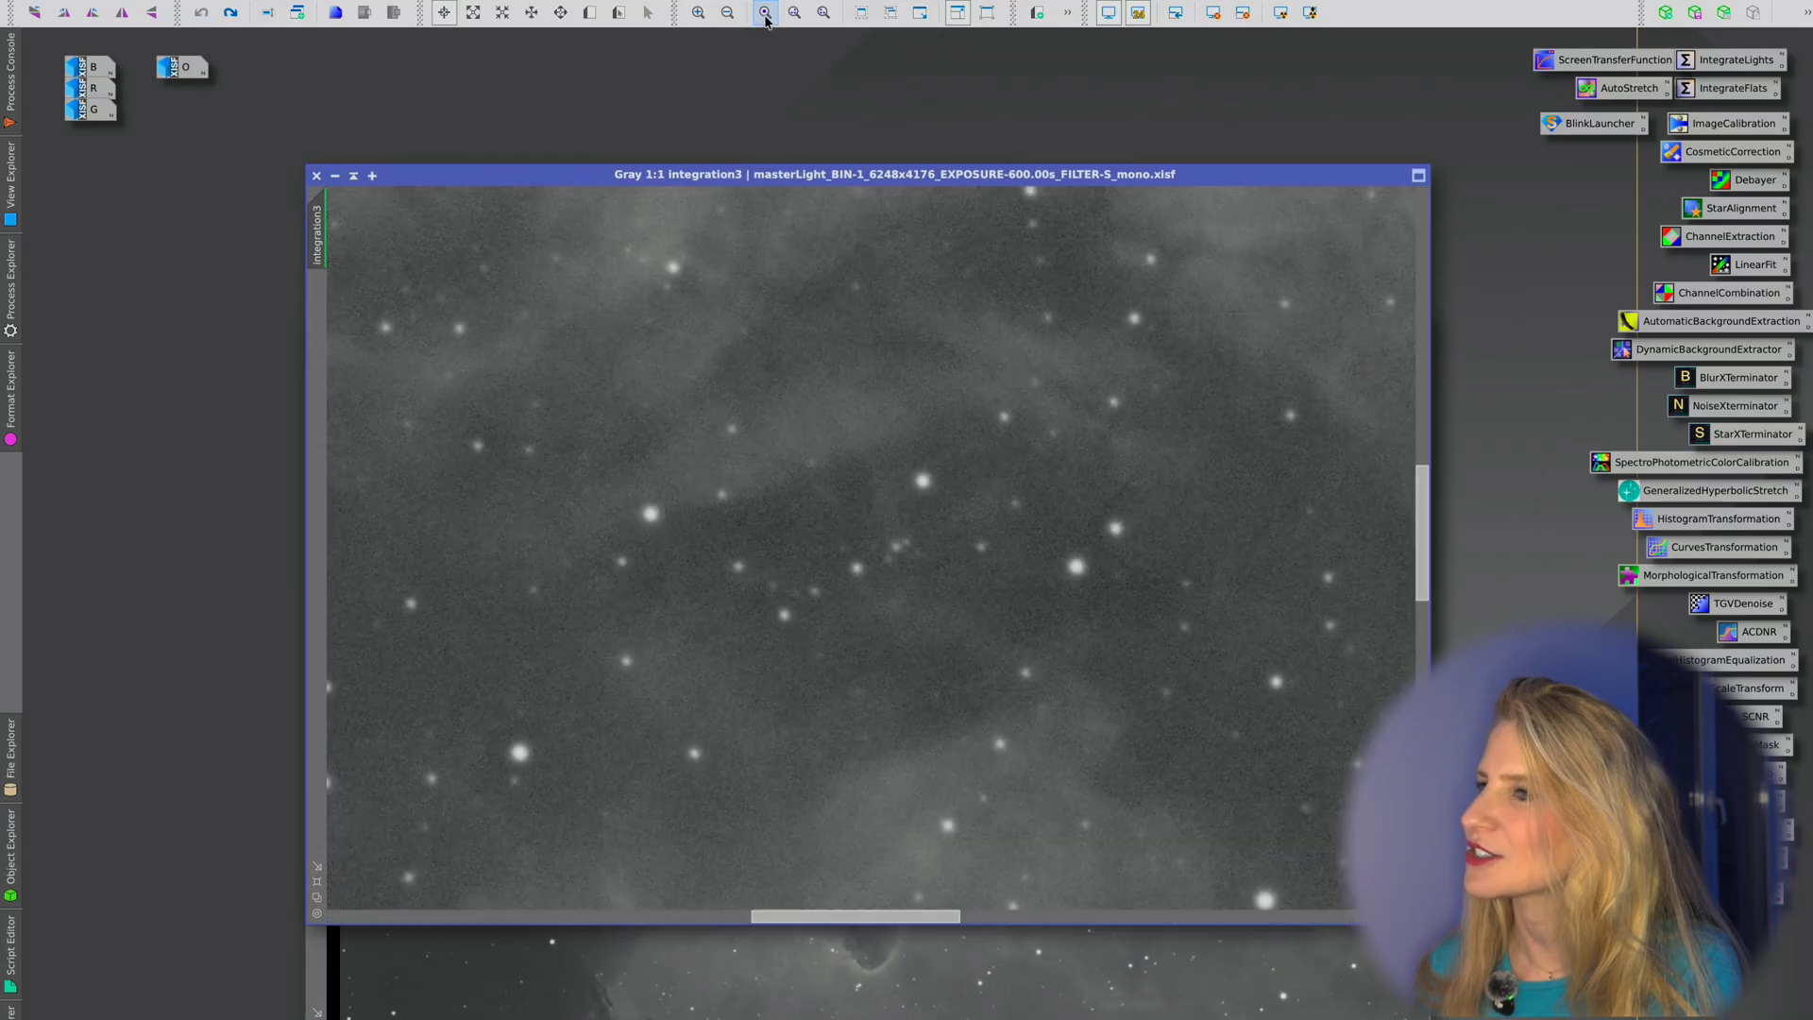
{"action": "left_click_drag", "start_coordinate": [1422, 543], "coordinate": [1432, 386]}
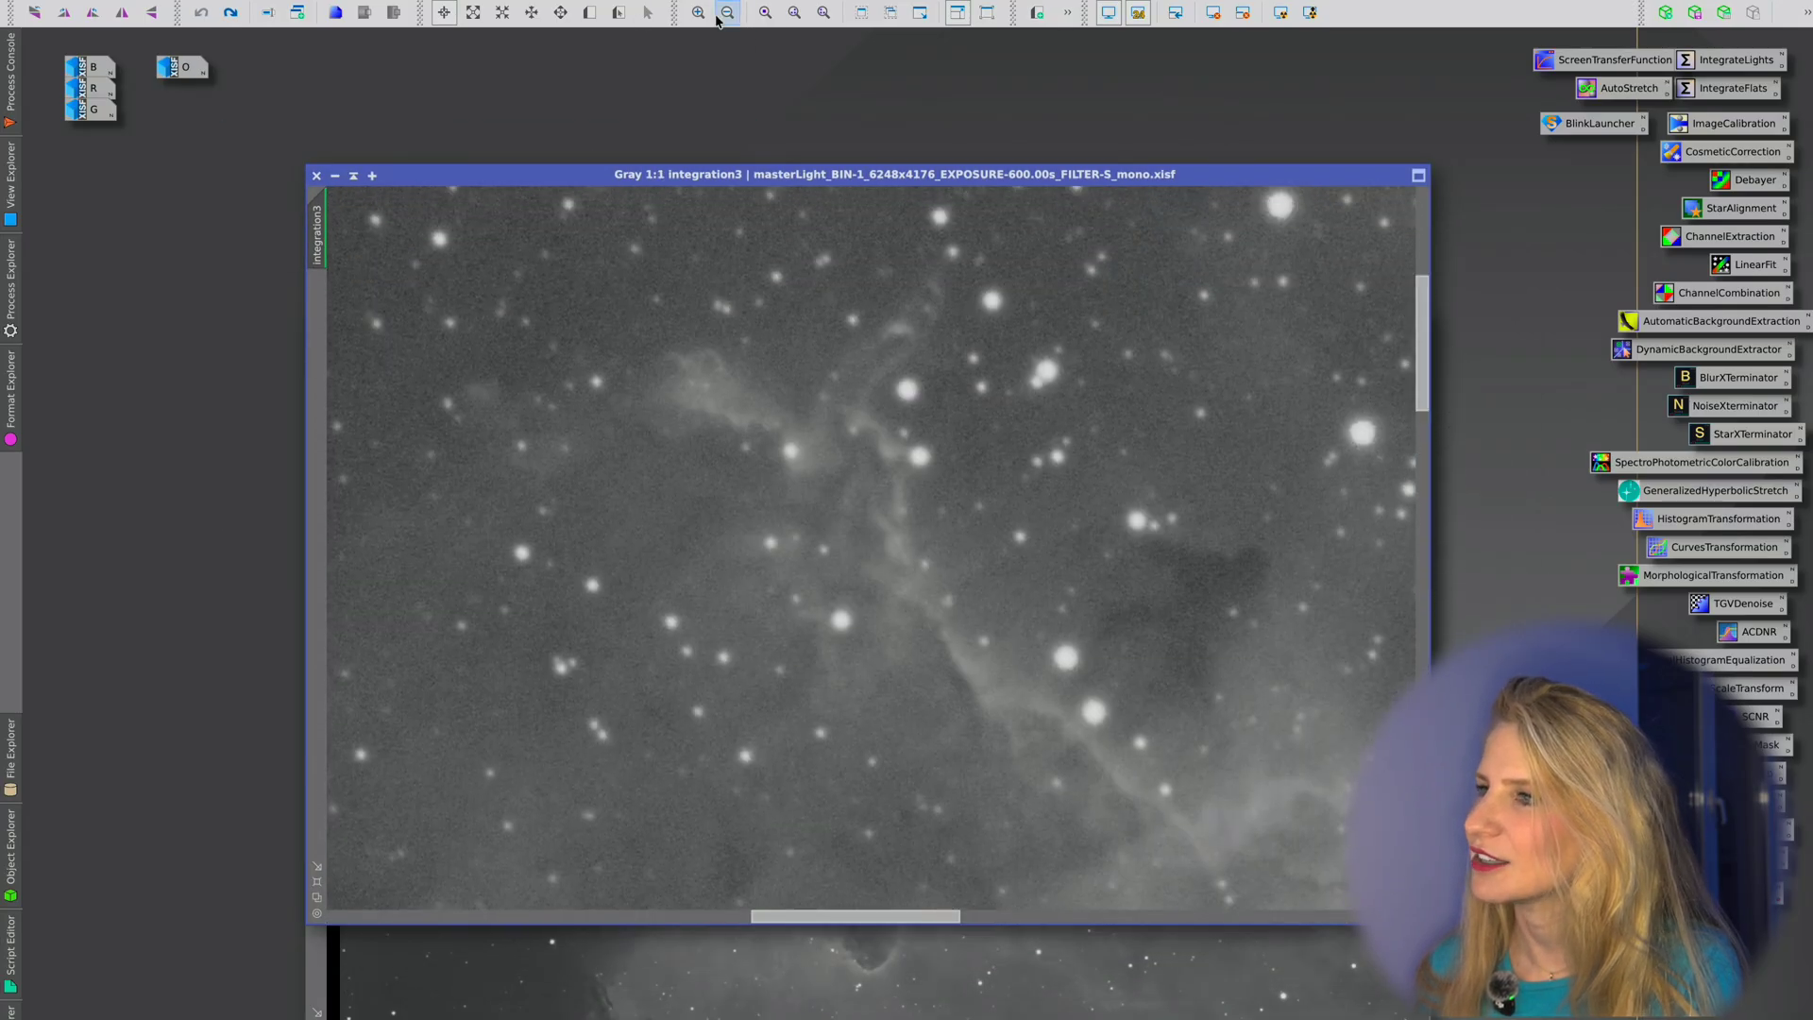
{"action": "left_click", "coordinate": [727, 13]}
{"action": "double_click", "coordinate": [317, 223]}
{"action": "type", "text": "S"}
{"action": "key", "text": "Return"}
{"action": "left_click", "coordinate": [335, 175]}
Step: Inspect integration5 at full resolution and rename it H
{"action": "left_click_drag", "start_coordinate": [661, 313], "coordinate": [640, 195]}
{"action": "left_click", "coordinate": [765, 12]}
{"action": "left_click_drag", "start_coordinate": [1401, 500], "coordinate": [1408, 316]}
{"action": "left_click", "coordinate": [727, 13]}
{"action": "double_click", "coordinate": [296, 266]}
{"action": "type", "text": "H"}
{"action": "key", "text": "Return"}
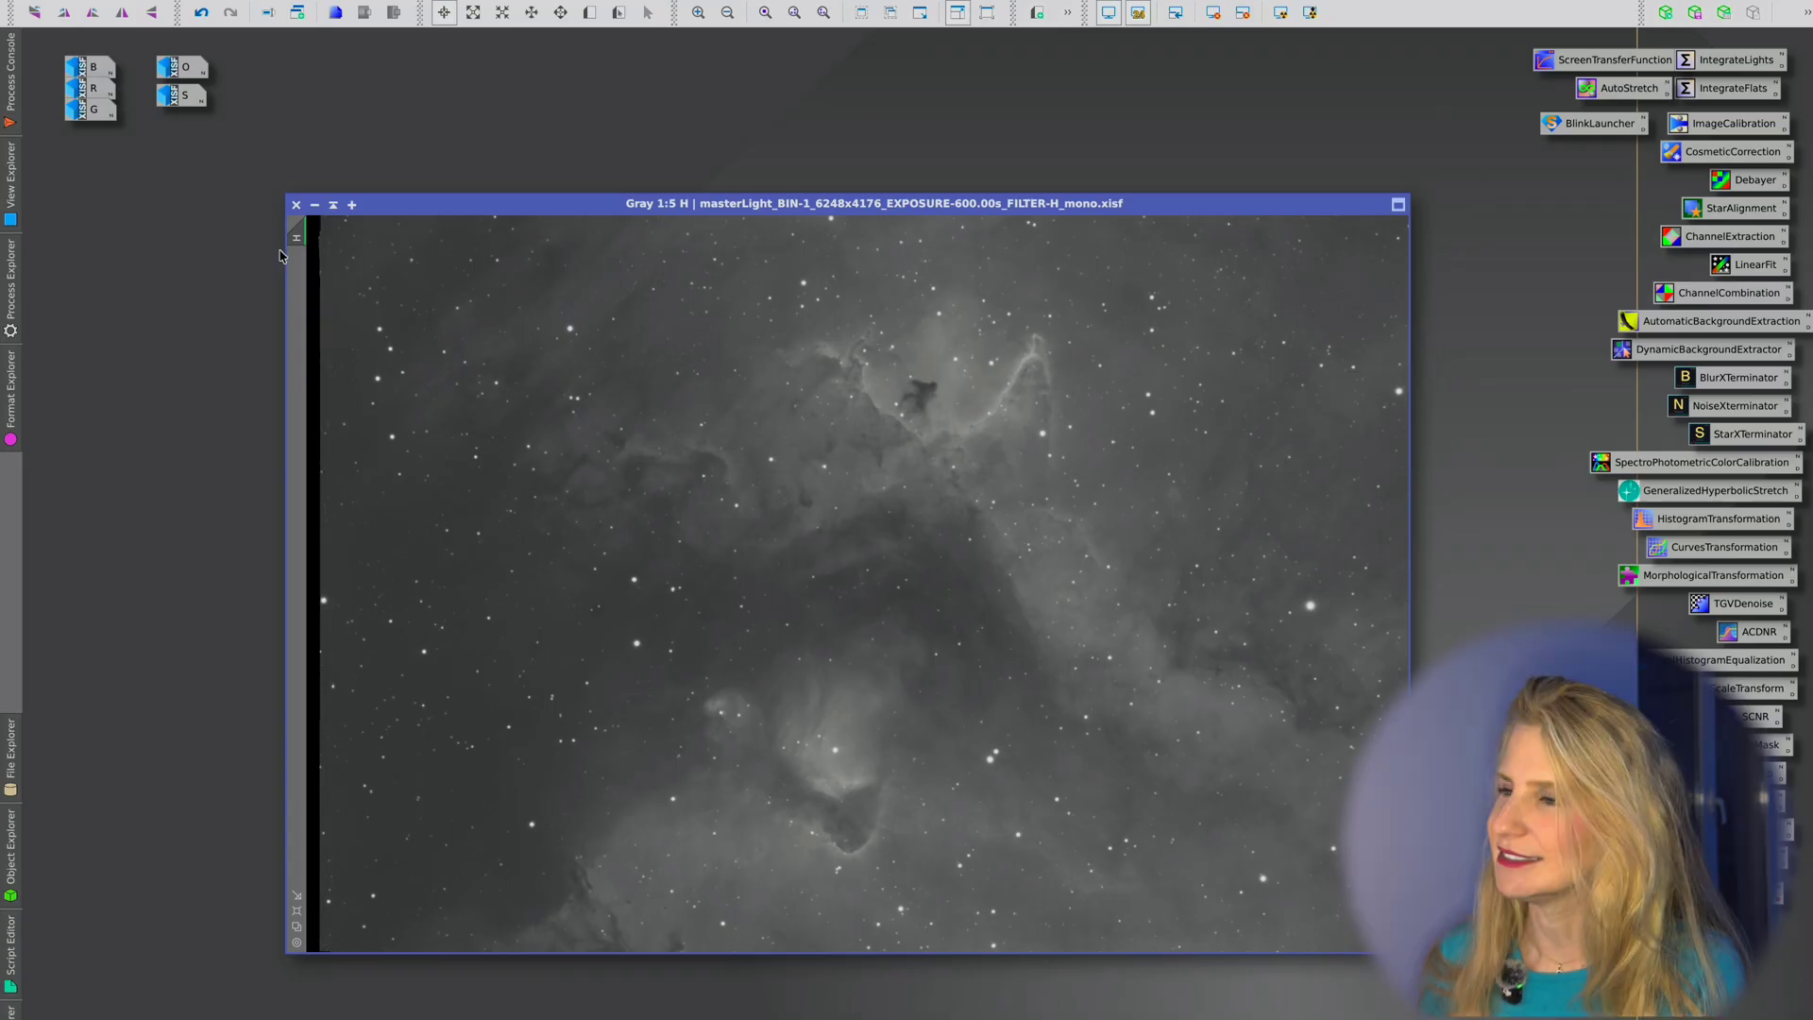
Step: Draw Preview01 around the nebula's upper pillars on H and select it
{"action": "left_click", "coordinate": [591, 17]}
{"action": "left_click_drag", "start_coordinate": [765, 297], "coordinate": [947, 421]}
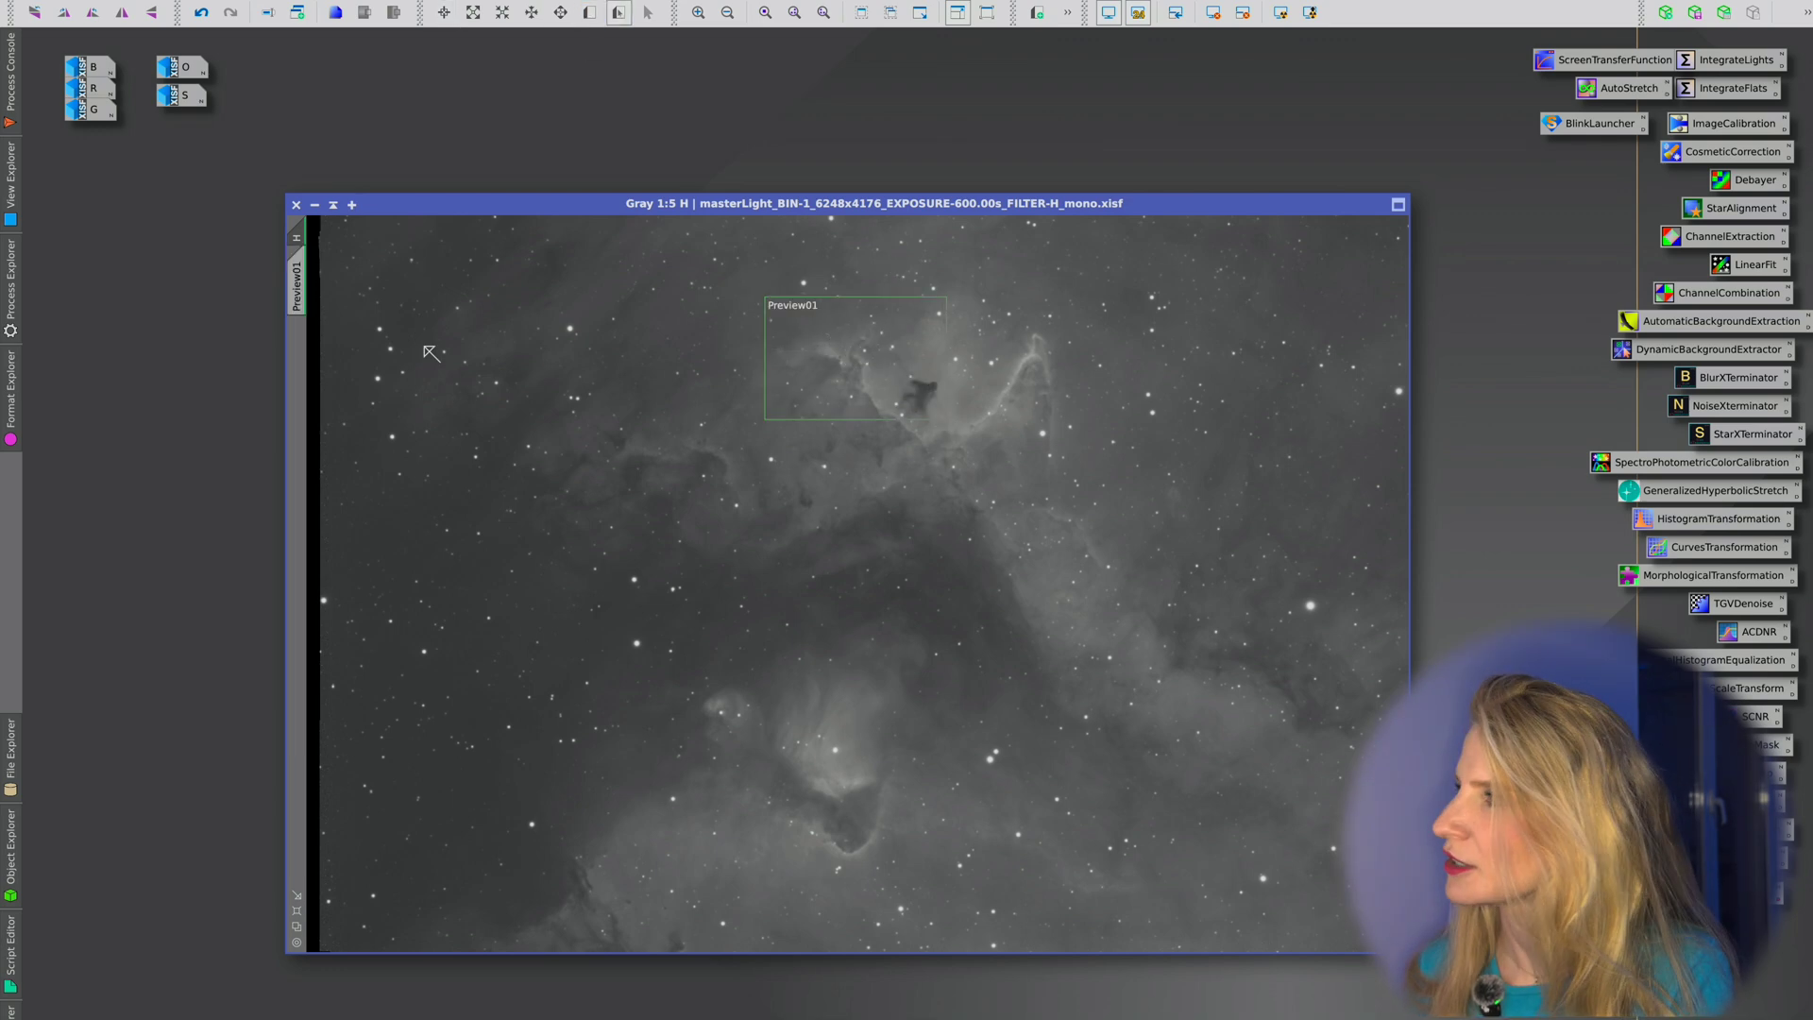
{"action": "left_click", "coordinate": [298, 283]}
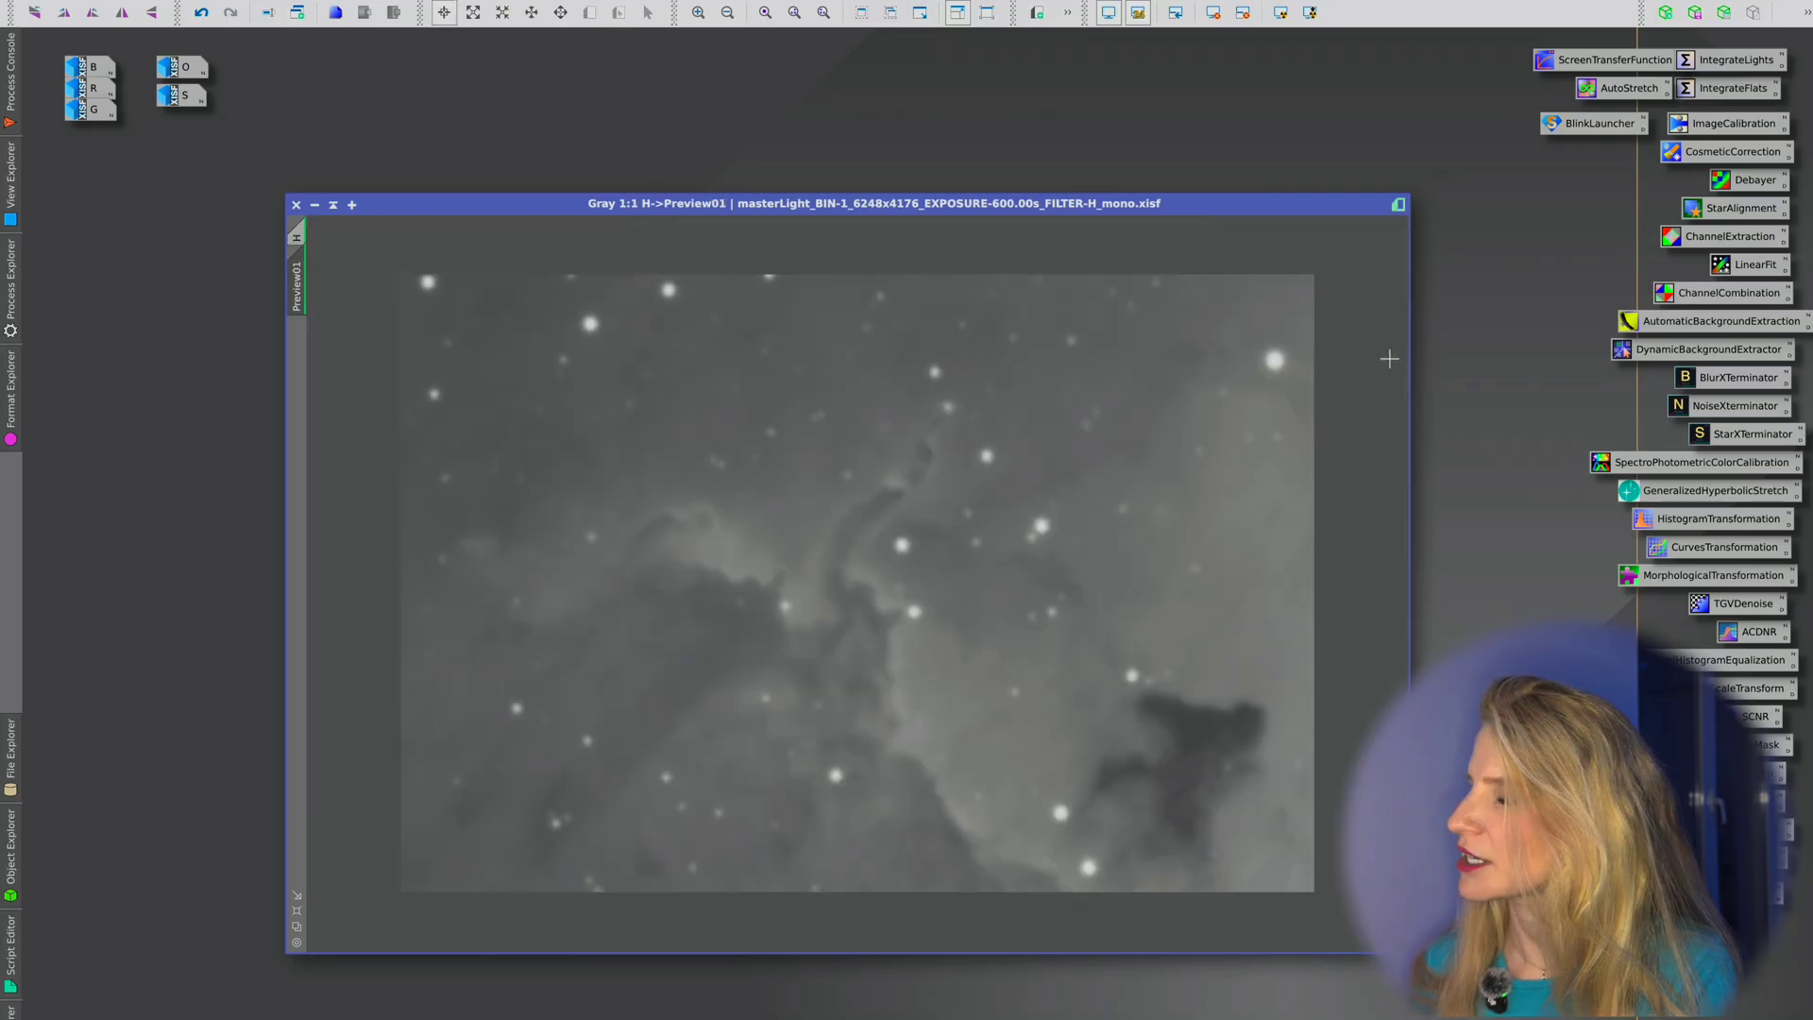
Step: Trial BlurXTerminator in Maximum-quality real-time preview with Sharpen Nonstellar at 0.60
{"action": "double_click", "coordinate": [1718, 383]}
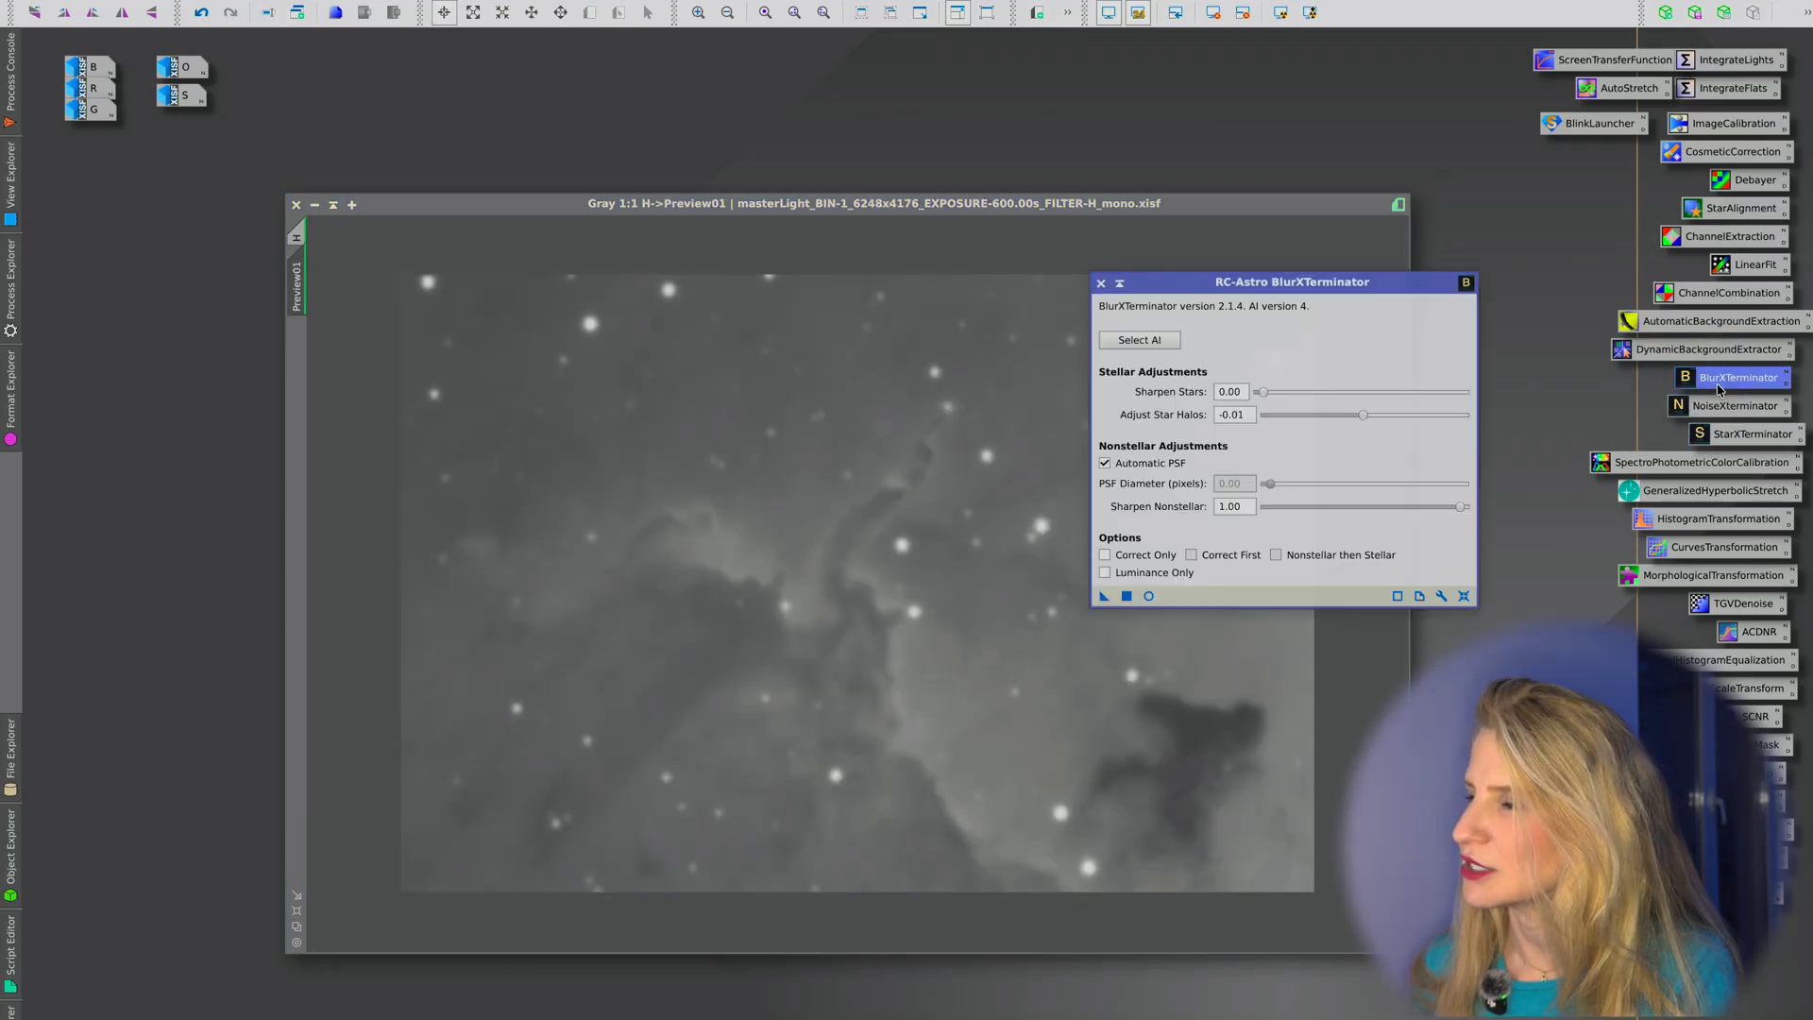
{"action": "left_click_drag", "start_coordinate": [1354, 282], "coordinate": [1582, 232]}
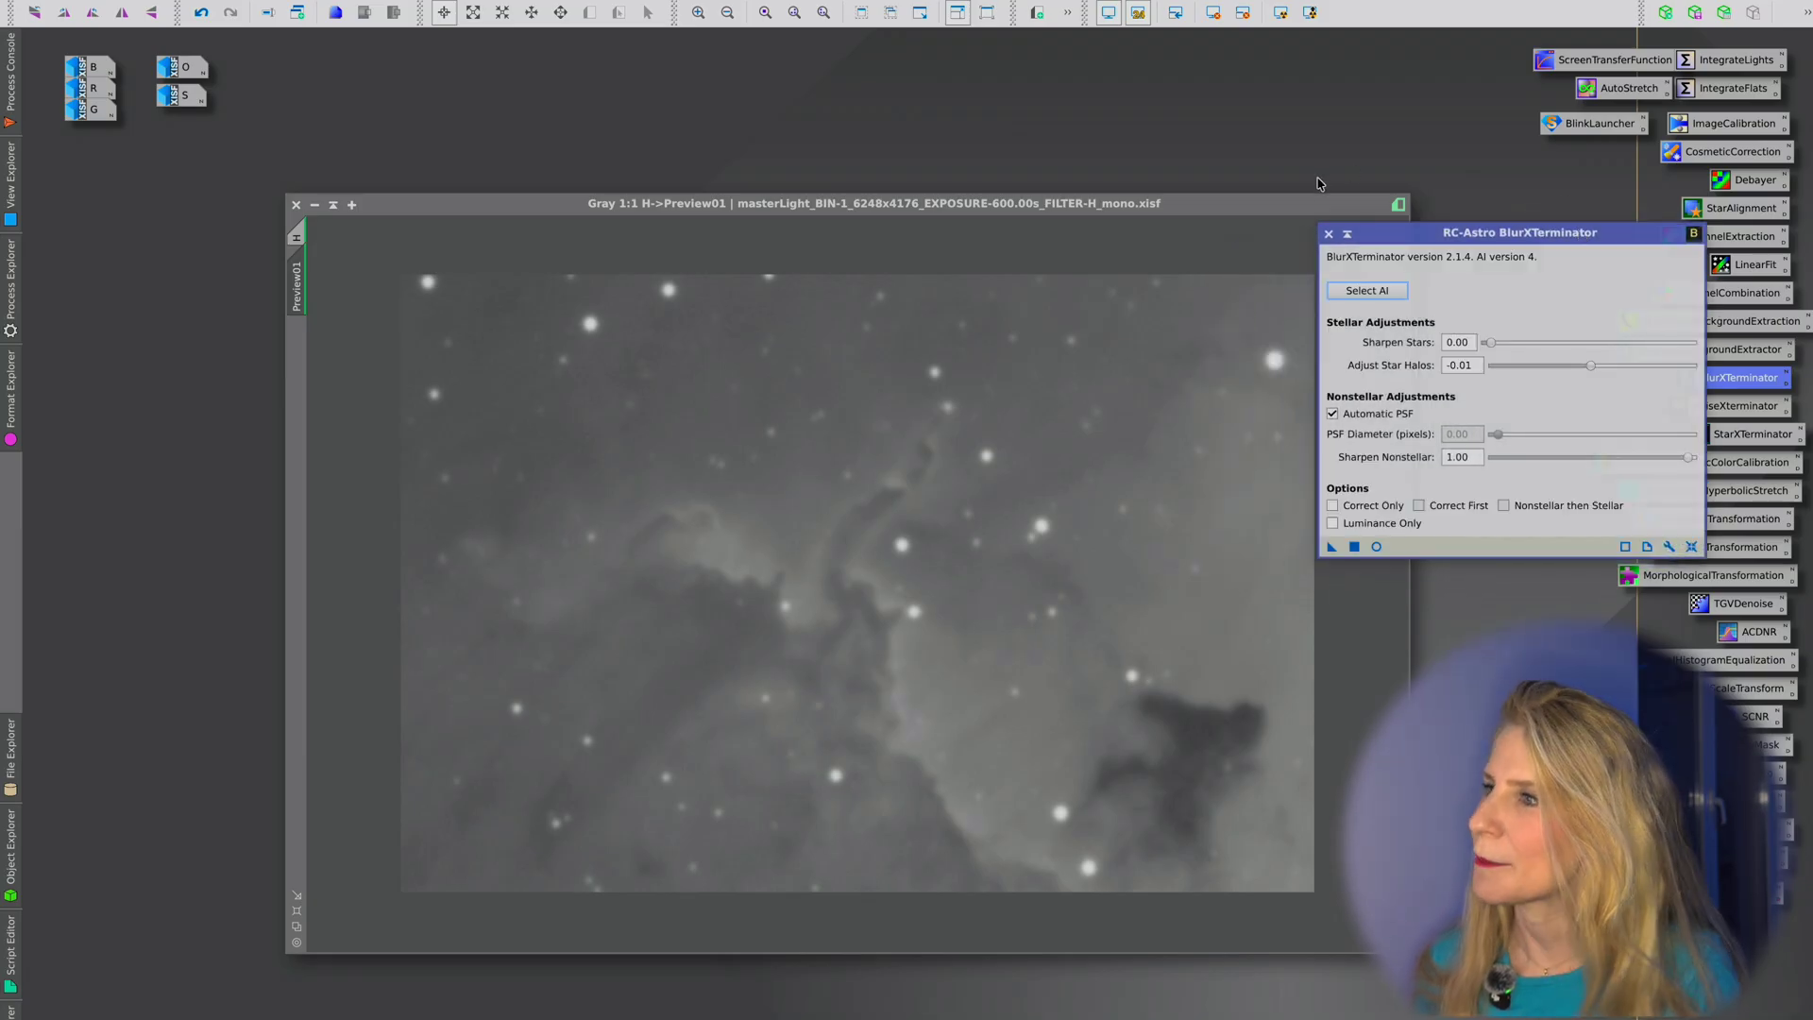
{"action": "left_click_drag", "start_coordinate": [1282, 207], "coordinate": [1174, 223]}
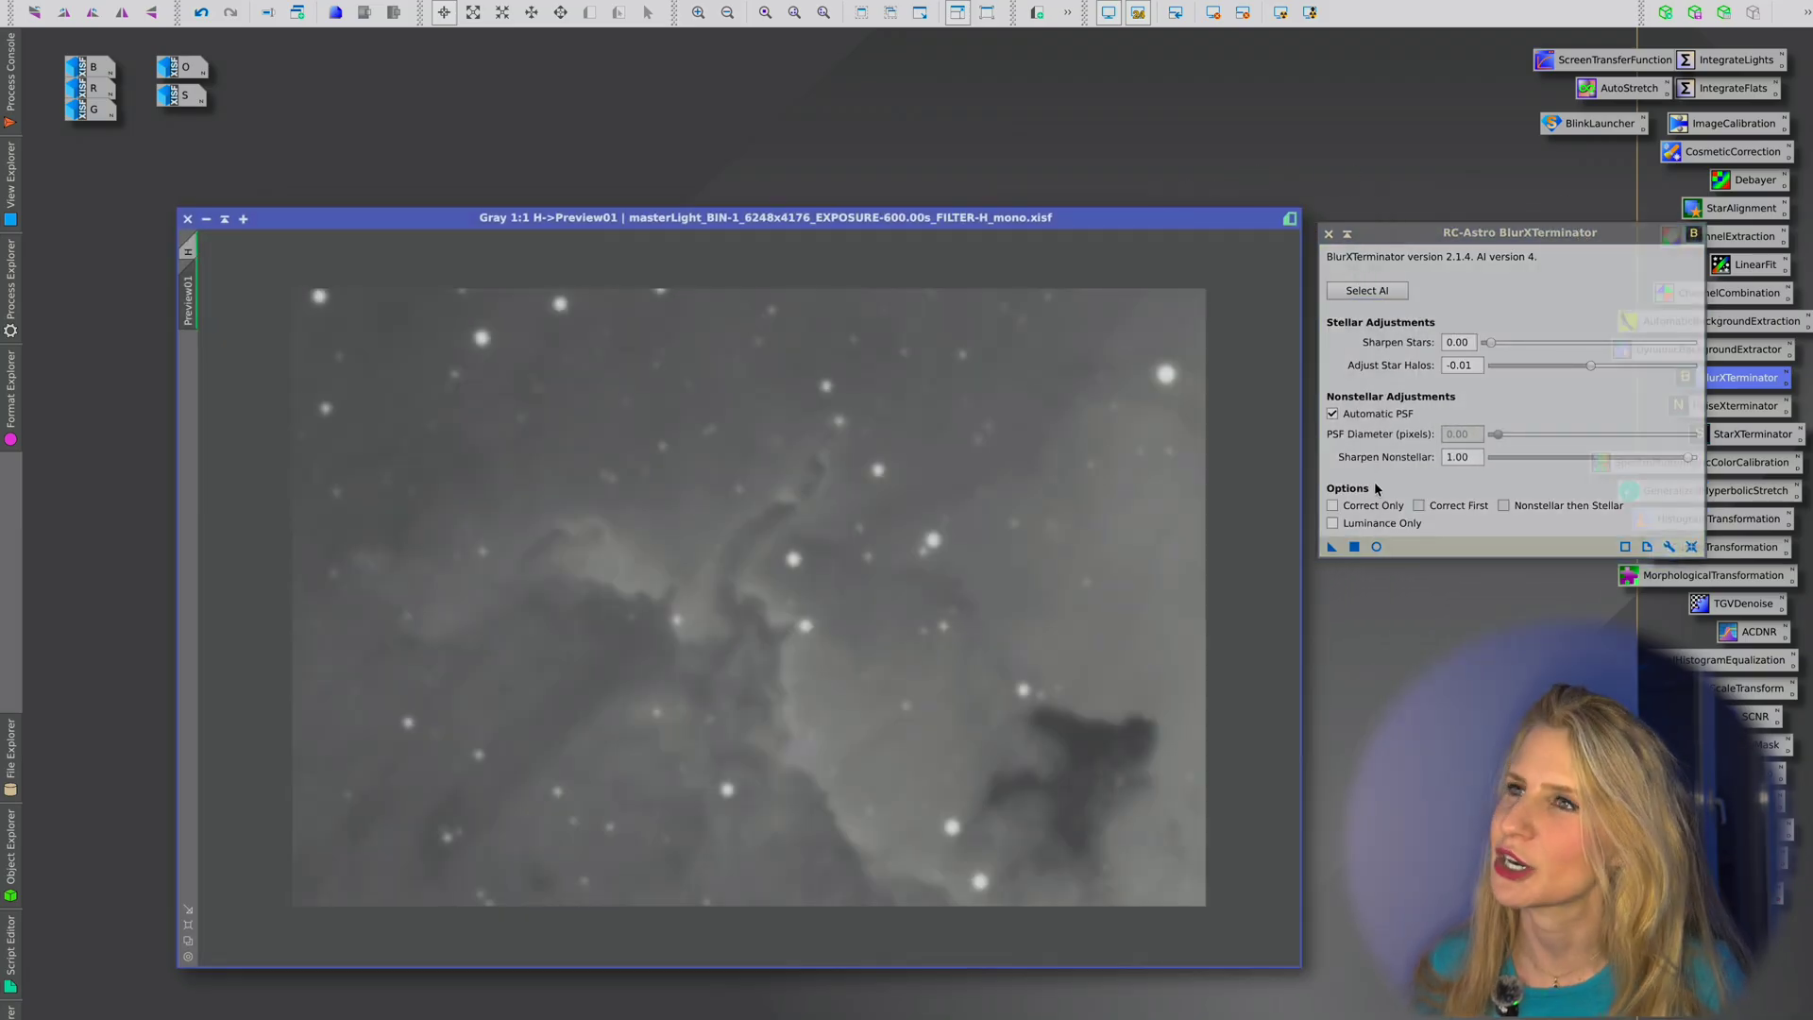
{"action": "left_click", "coordinate": [1377, 546]}
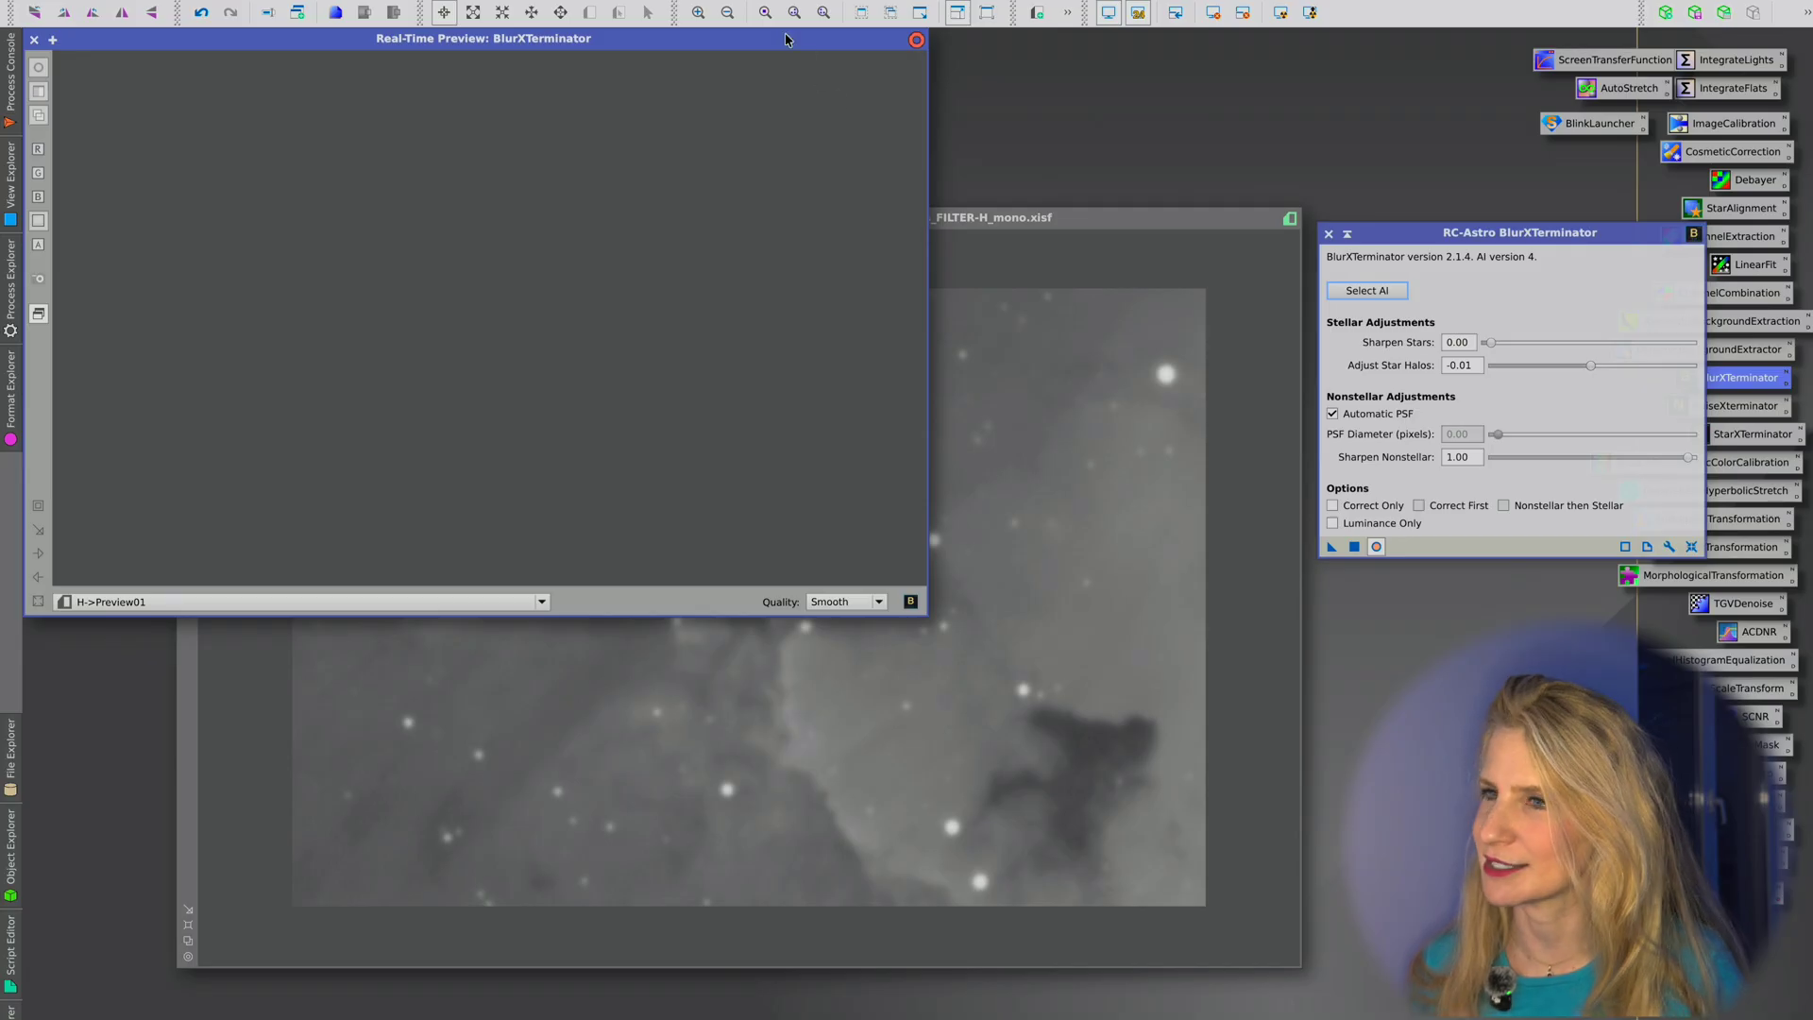
{"action": "left_click_drag", "start_coordinate": [784, 38], "coordinate": [917, 178]}
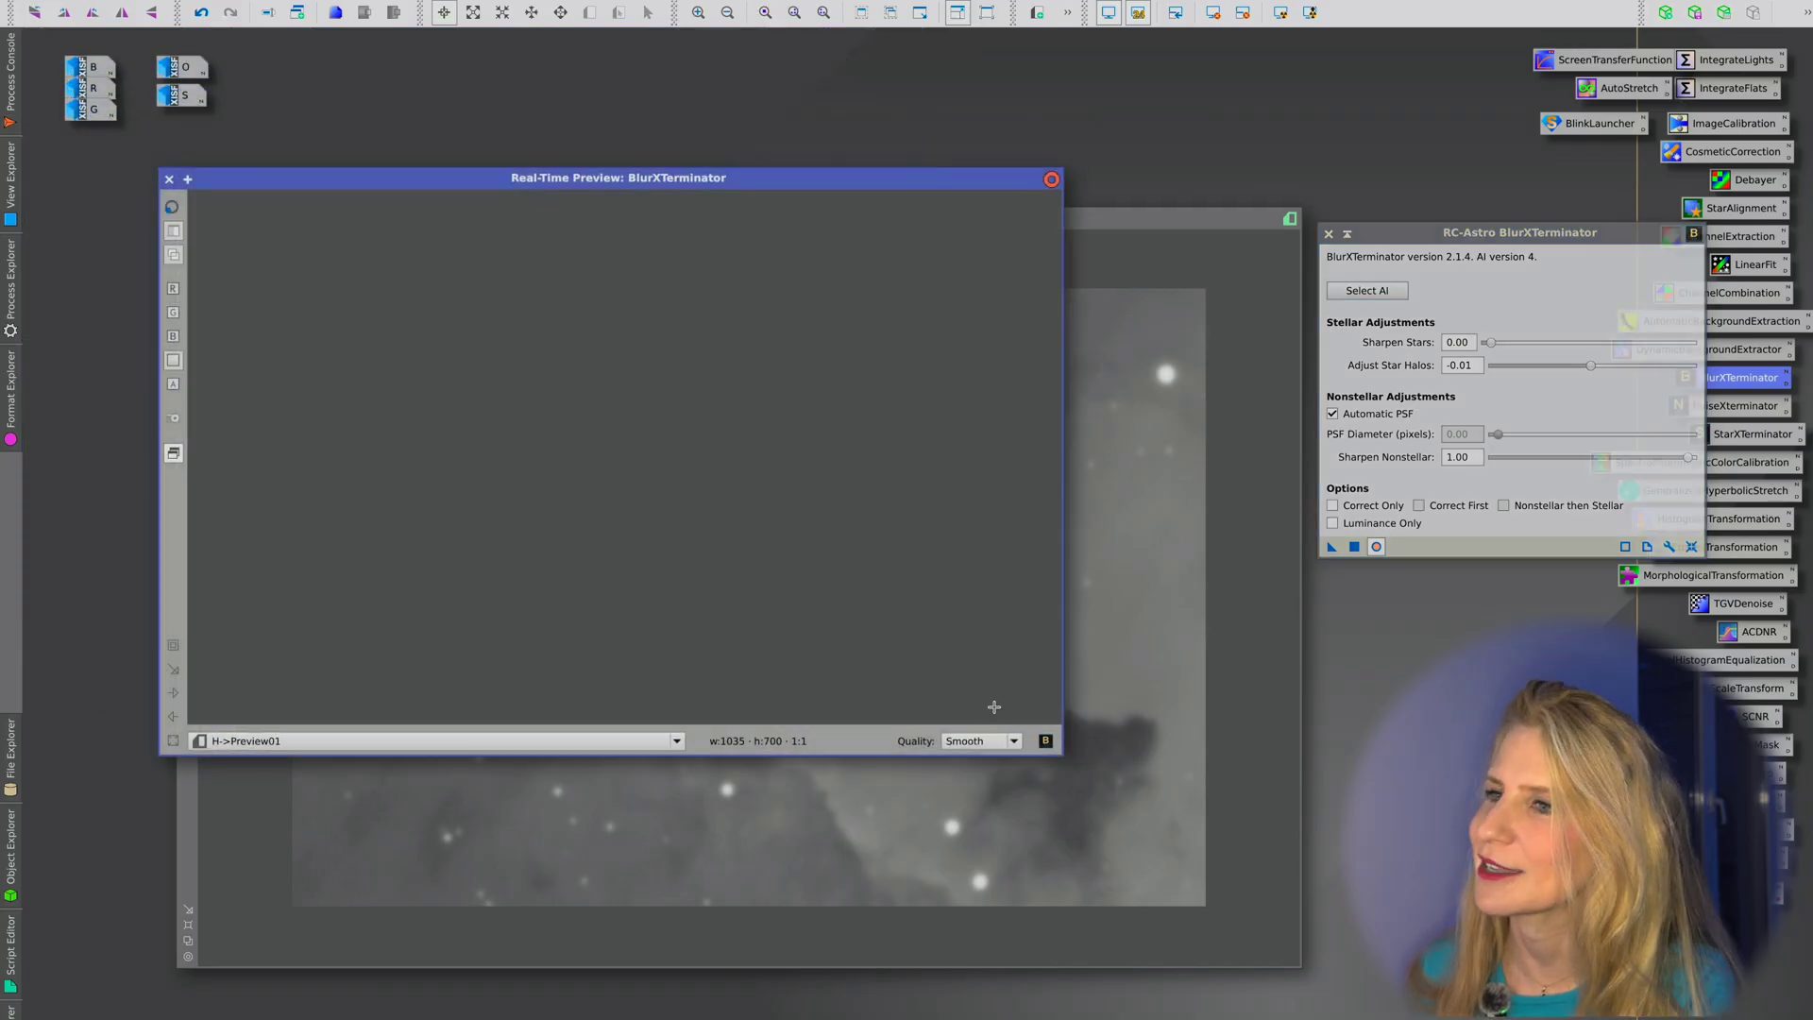
{"action": "left_click", "coordinate": [996, 743]}
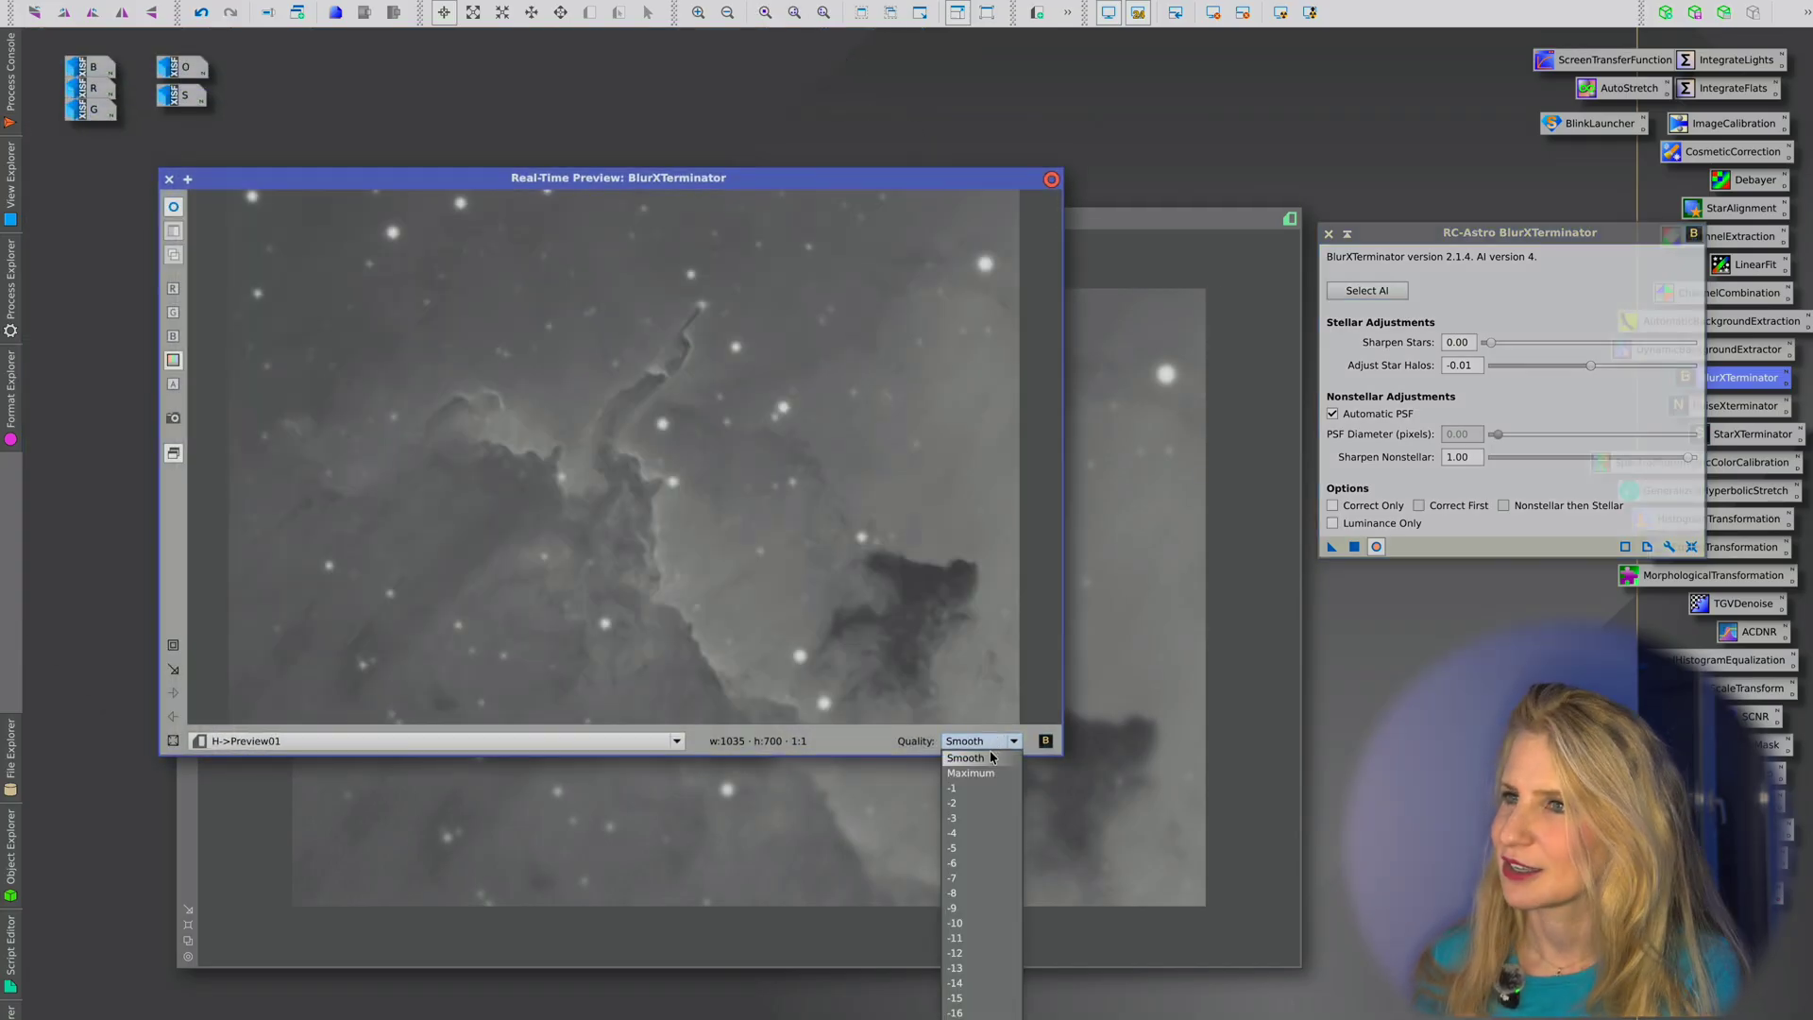
{"action": "left_click", "coordinate": [984, 773]}
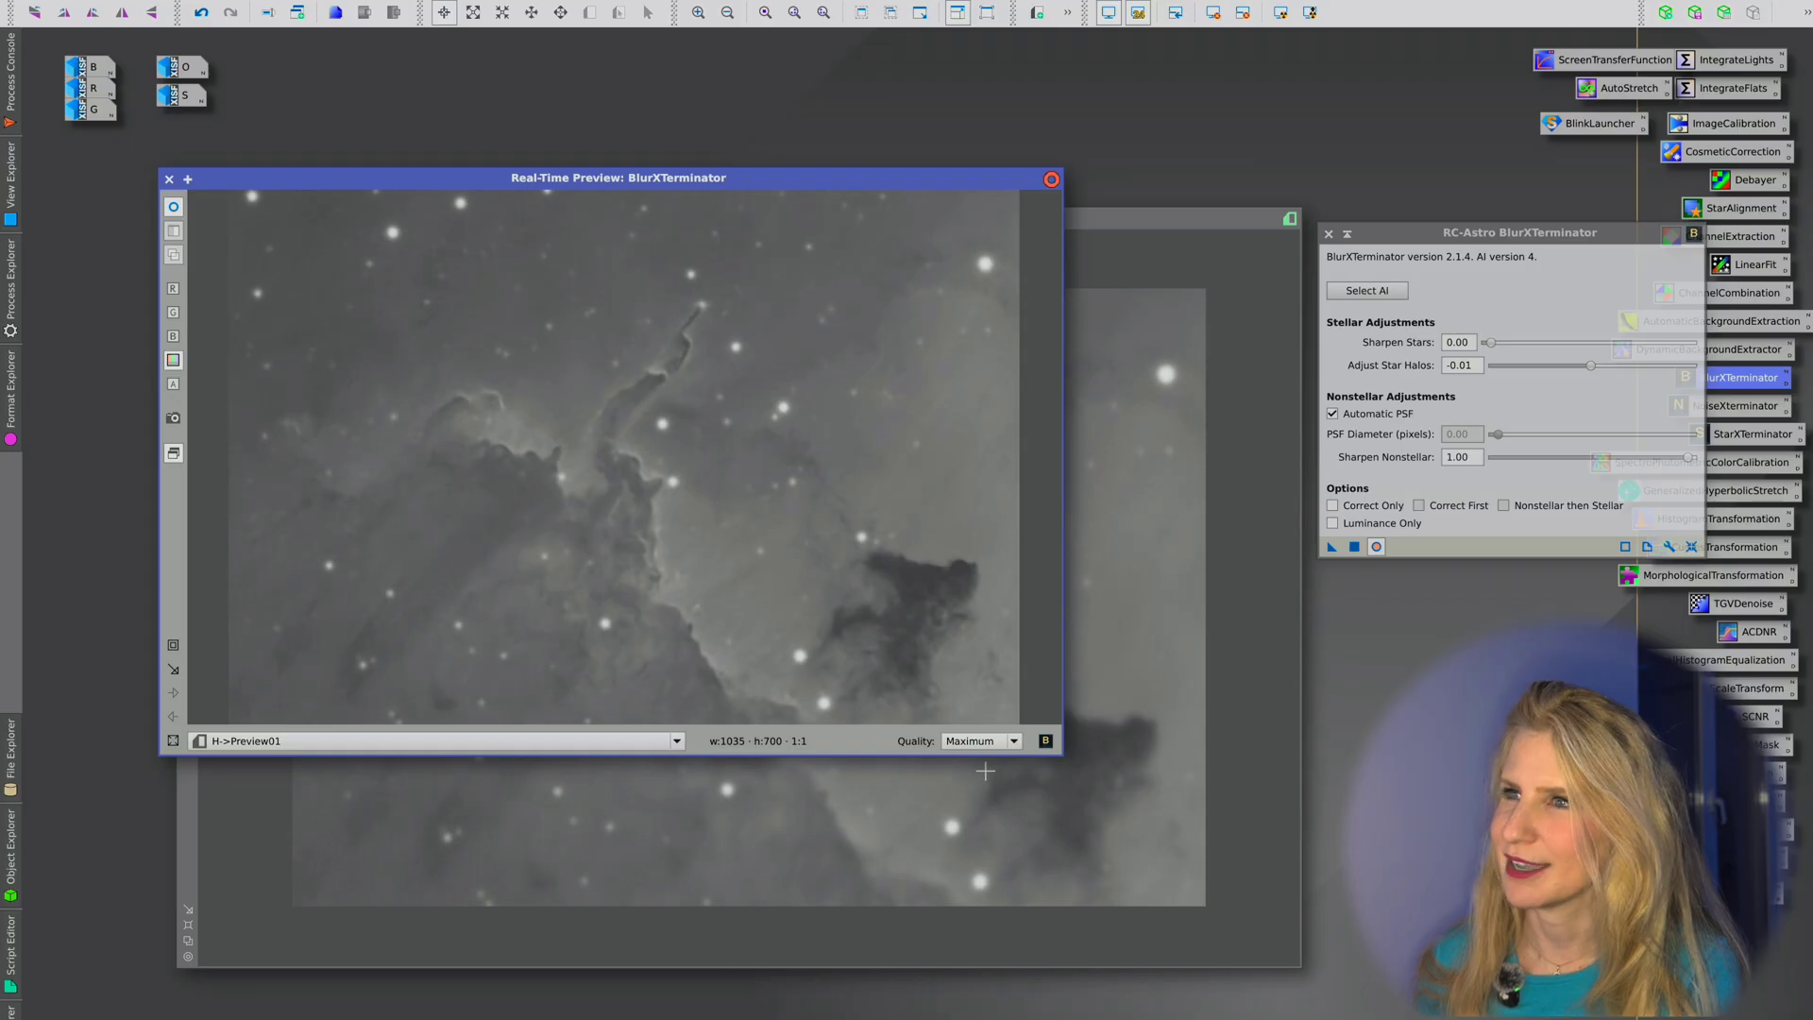
{"action": "left_click_drag", "start_coordinate": [1689, 457], "coordinate": [1611, 458]}
{"action": "left_click", "coordinate": [176, 207]}
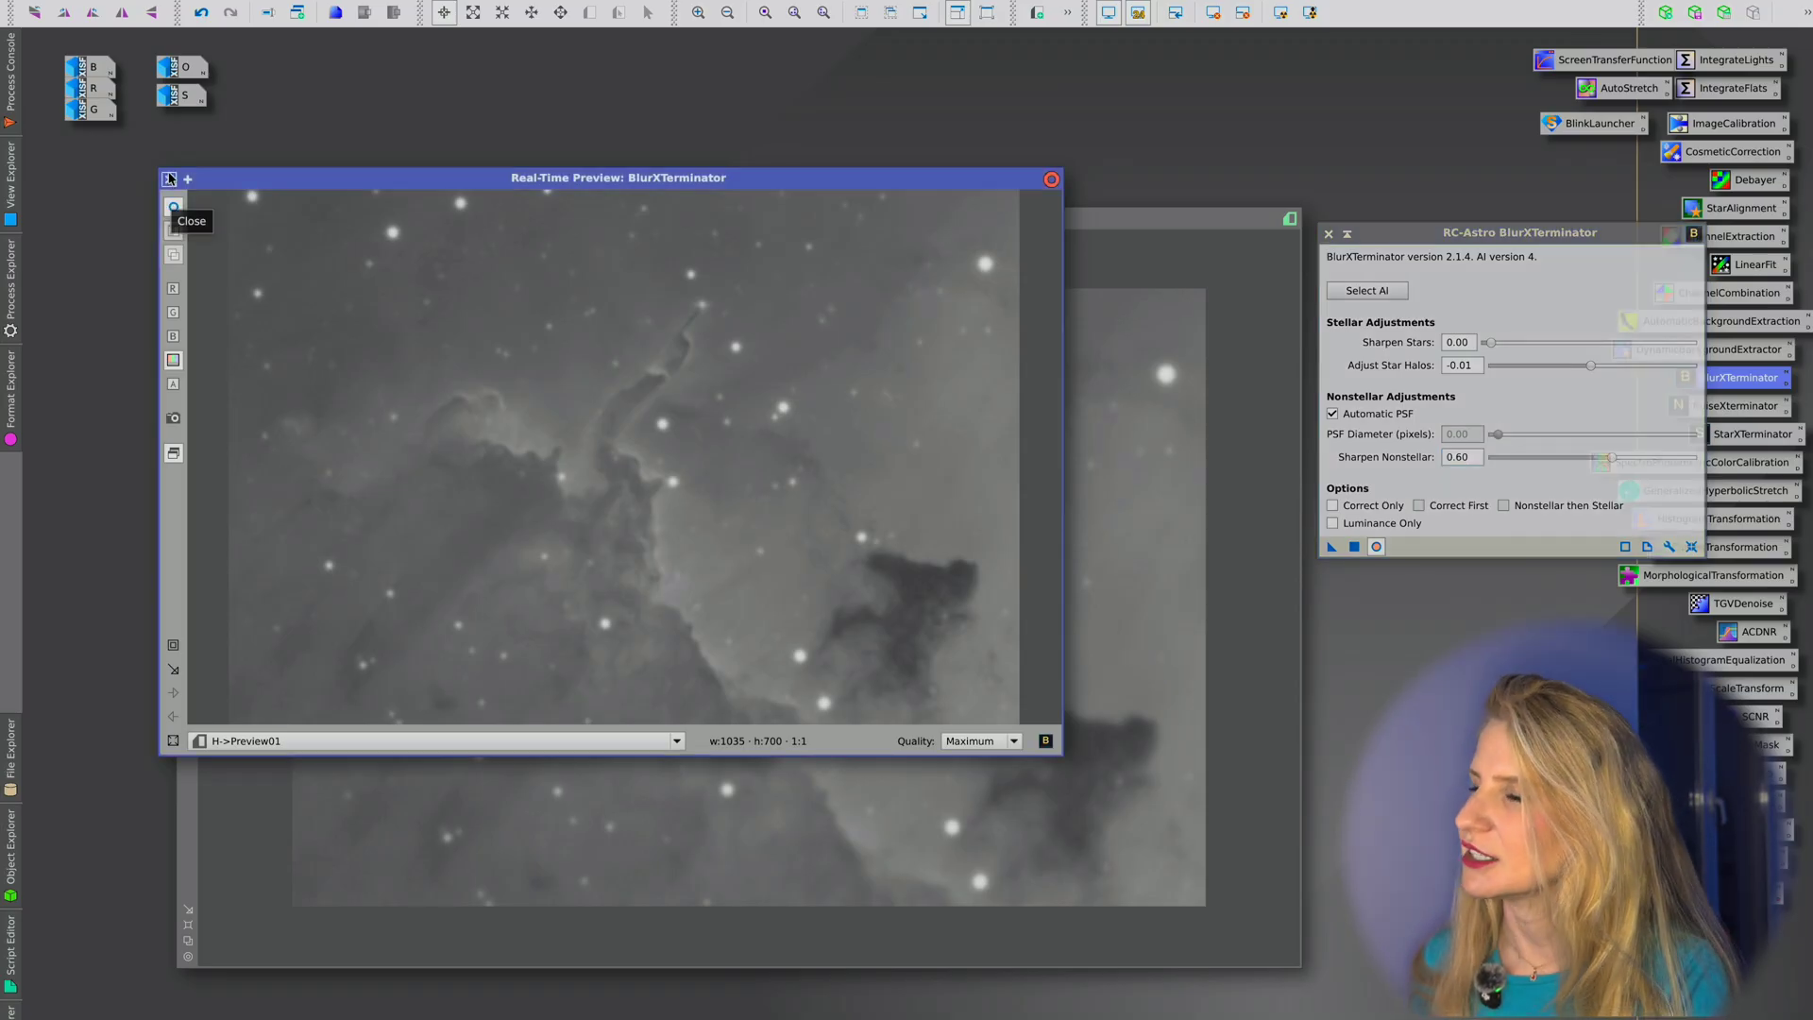
Step: Apply BlurXTerminator to the full H image
{"action": "left_click", "coordinate": [170, 179]}
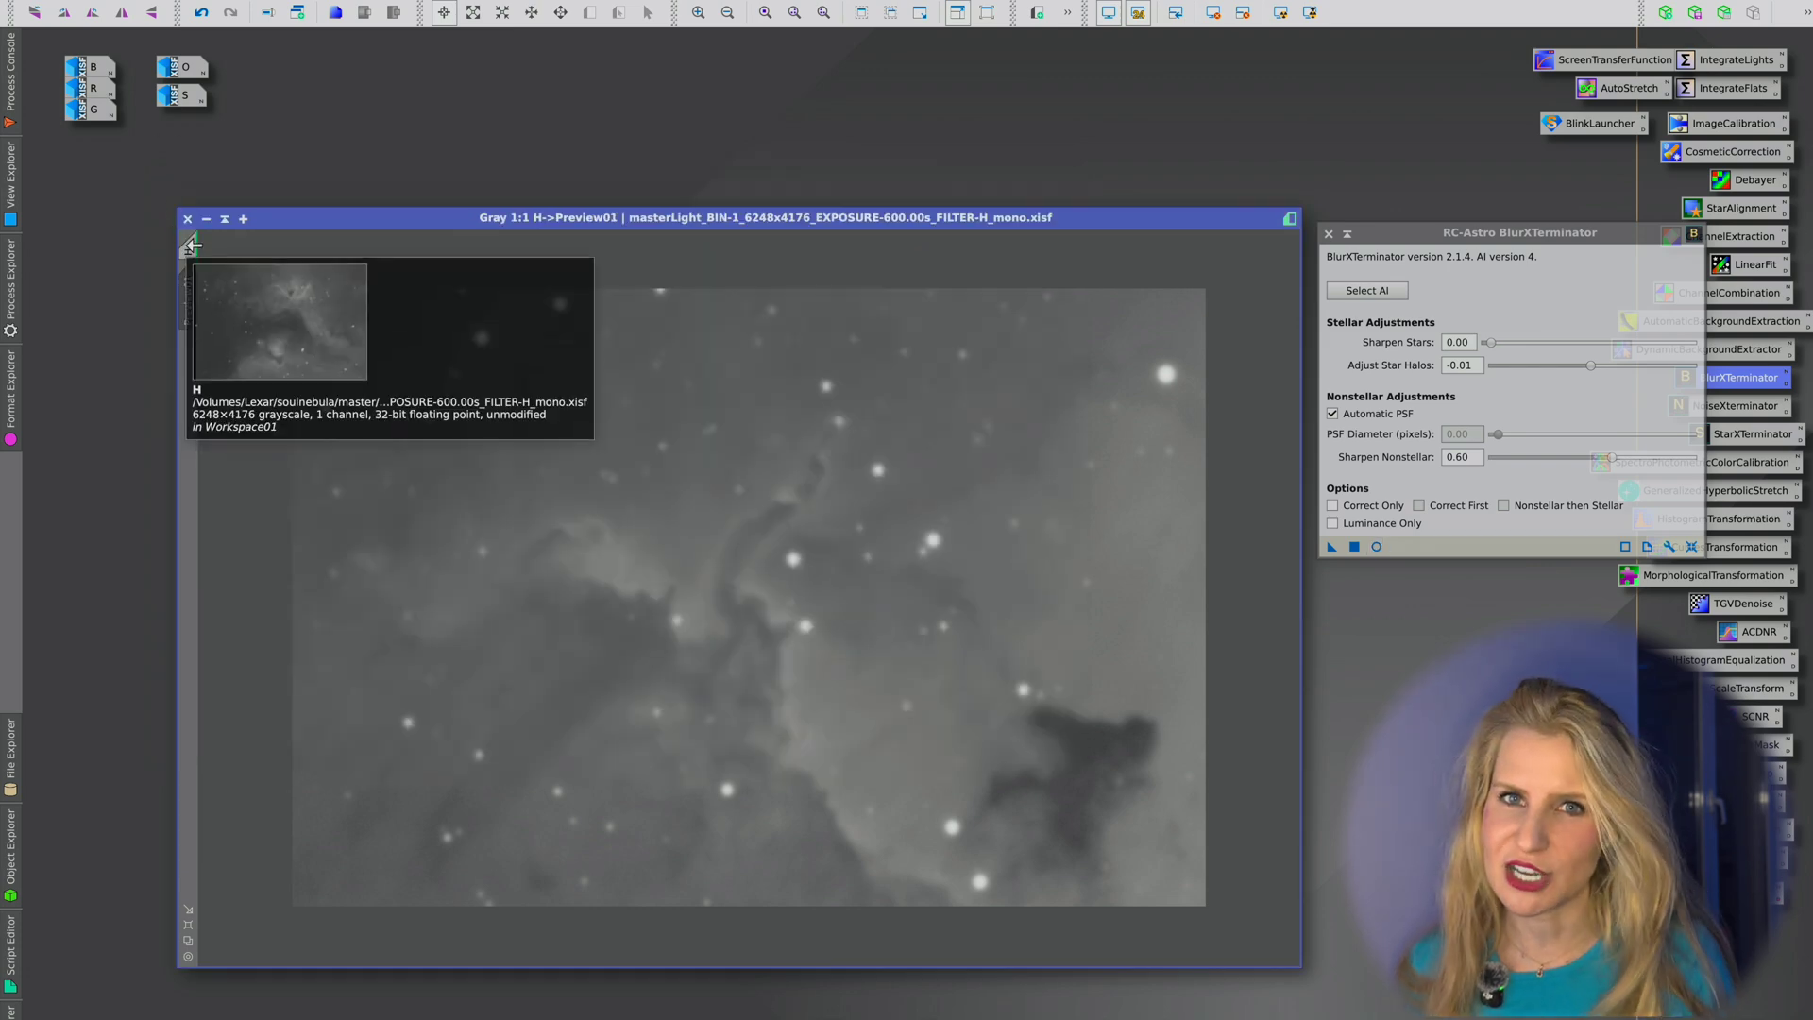
{"action": "left_click", "coordinate": [189, 251]}
{"action": "left_click", "coordinate": [1356, 550]}
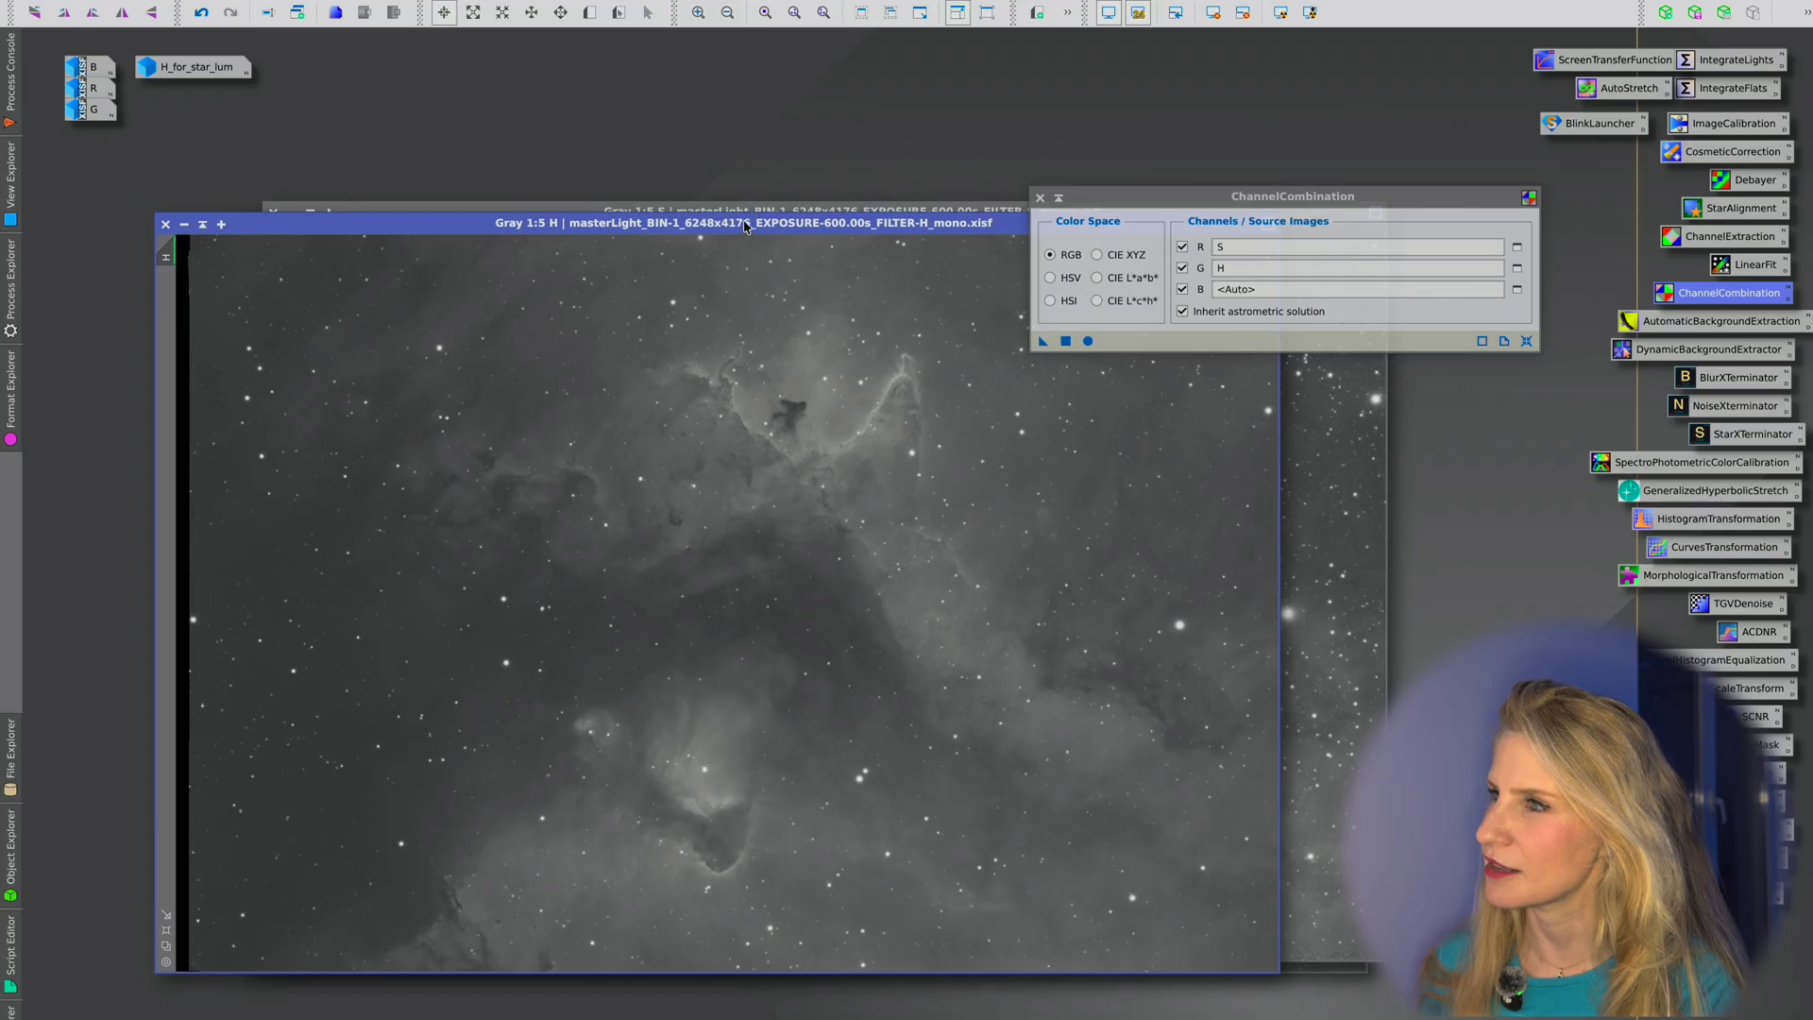
Step: Combine S, H and O as red, green and blue channels in ChannelCombination
{"action": "left_click_drag", "start_coordinate": [745, 227], "coordinate": [742, 312]}
{"action": "left_click", "coordinate": [259, 276]}
{"action": "left_click_drag", "start_coordinate": [262, 269], "coordinate": [1331, 287]}
{"action": "left_click", "coordinate": [272, 224]}
{"action": "left_click", "coordinate": [290, 210]}
{"action": "left_click", "coordinate": [180, 309]}
{"action": "left_click", "coordinate": [1089, 342]}
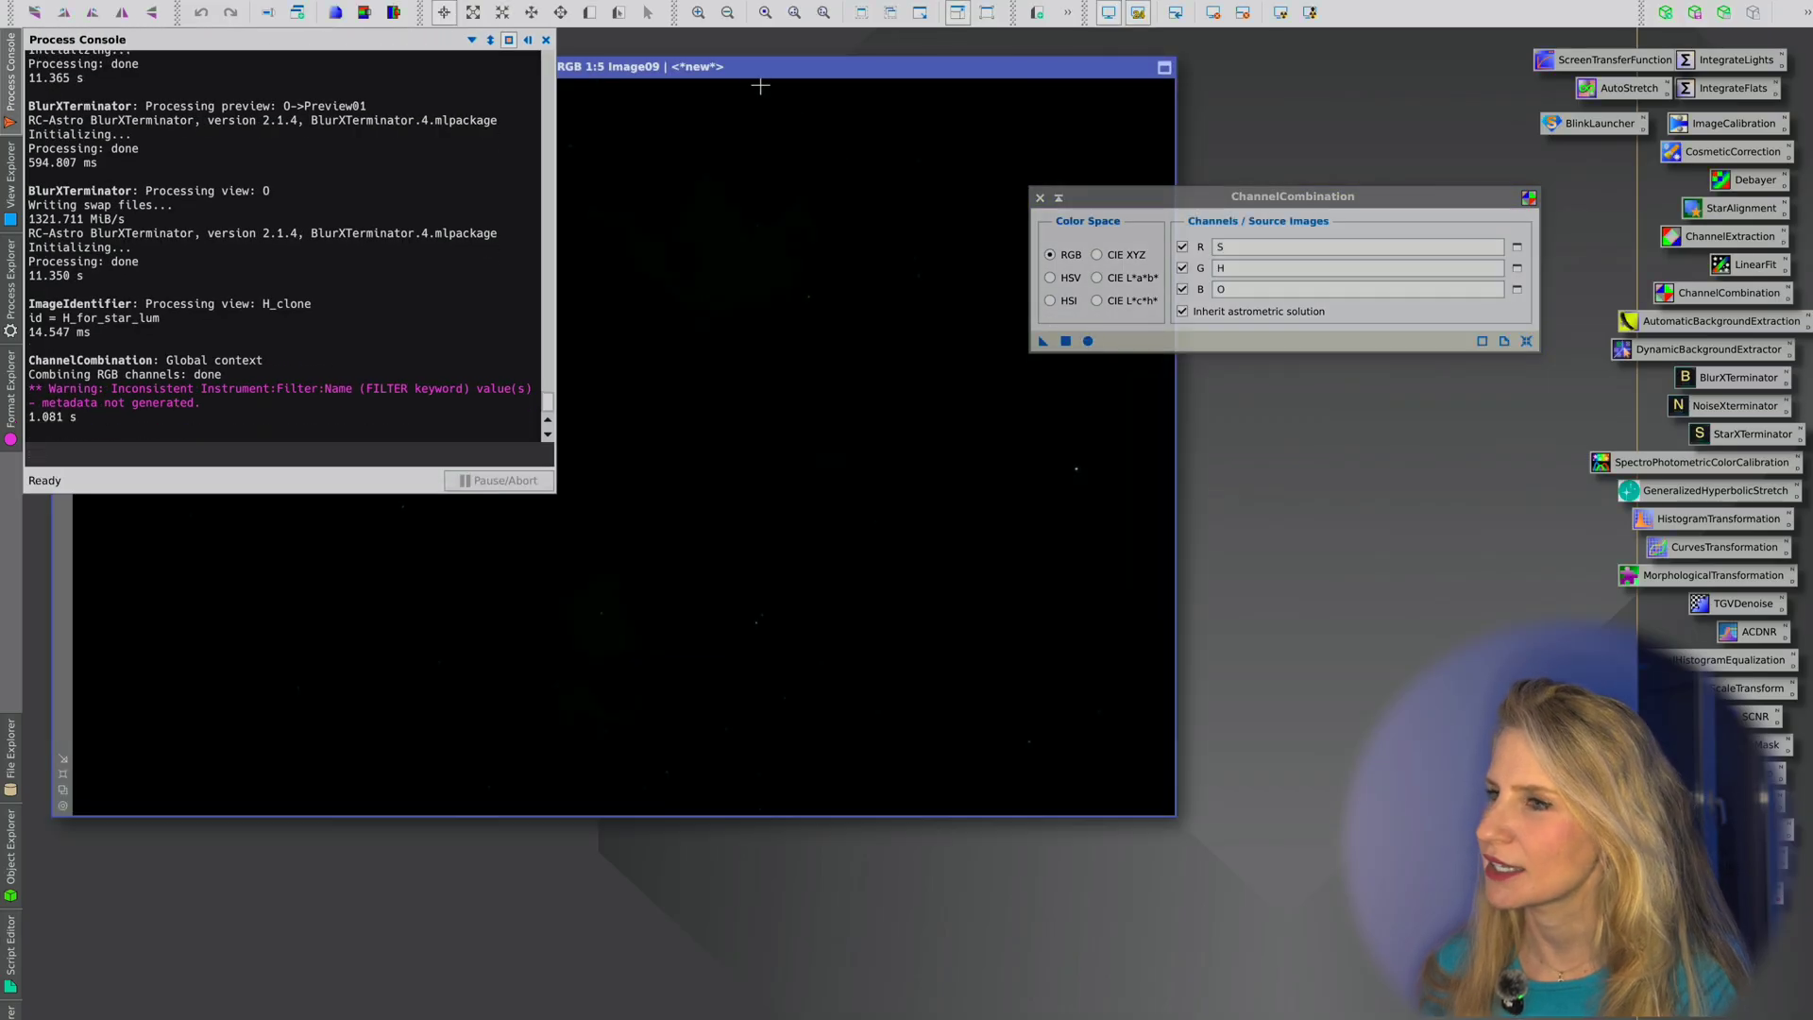
Step: Auto-stretch the new colour image with ScreenTransferFunction, RGB channels unlinked
{"action": "left_click_drag", "start_coordinate": [746, 68], "coordinate": [923, 162]}
{"action": "left_click", "coordinate": [544, 40]}
{"action": "double_click", "coordinate": [1580, 63]}
{"action": "key", "text": "ctrl+a"}
{"action": "left_click_drag", "start_coordinate": [1157, 107], "coordinate": [1365, 62]}
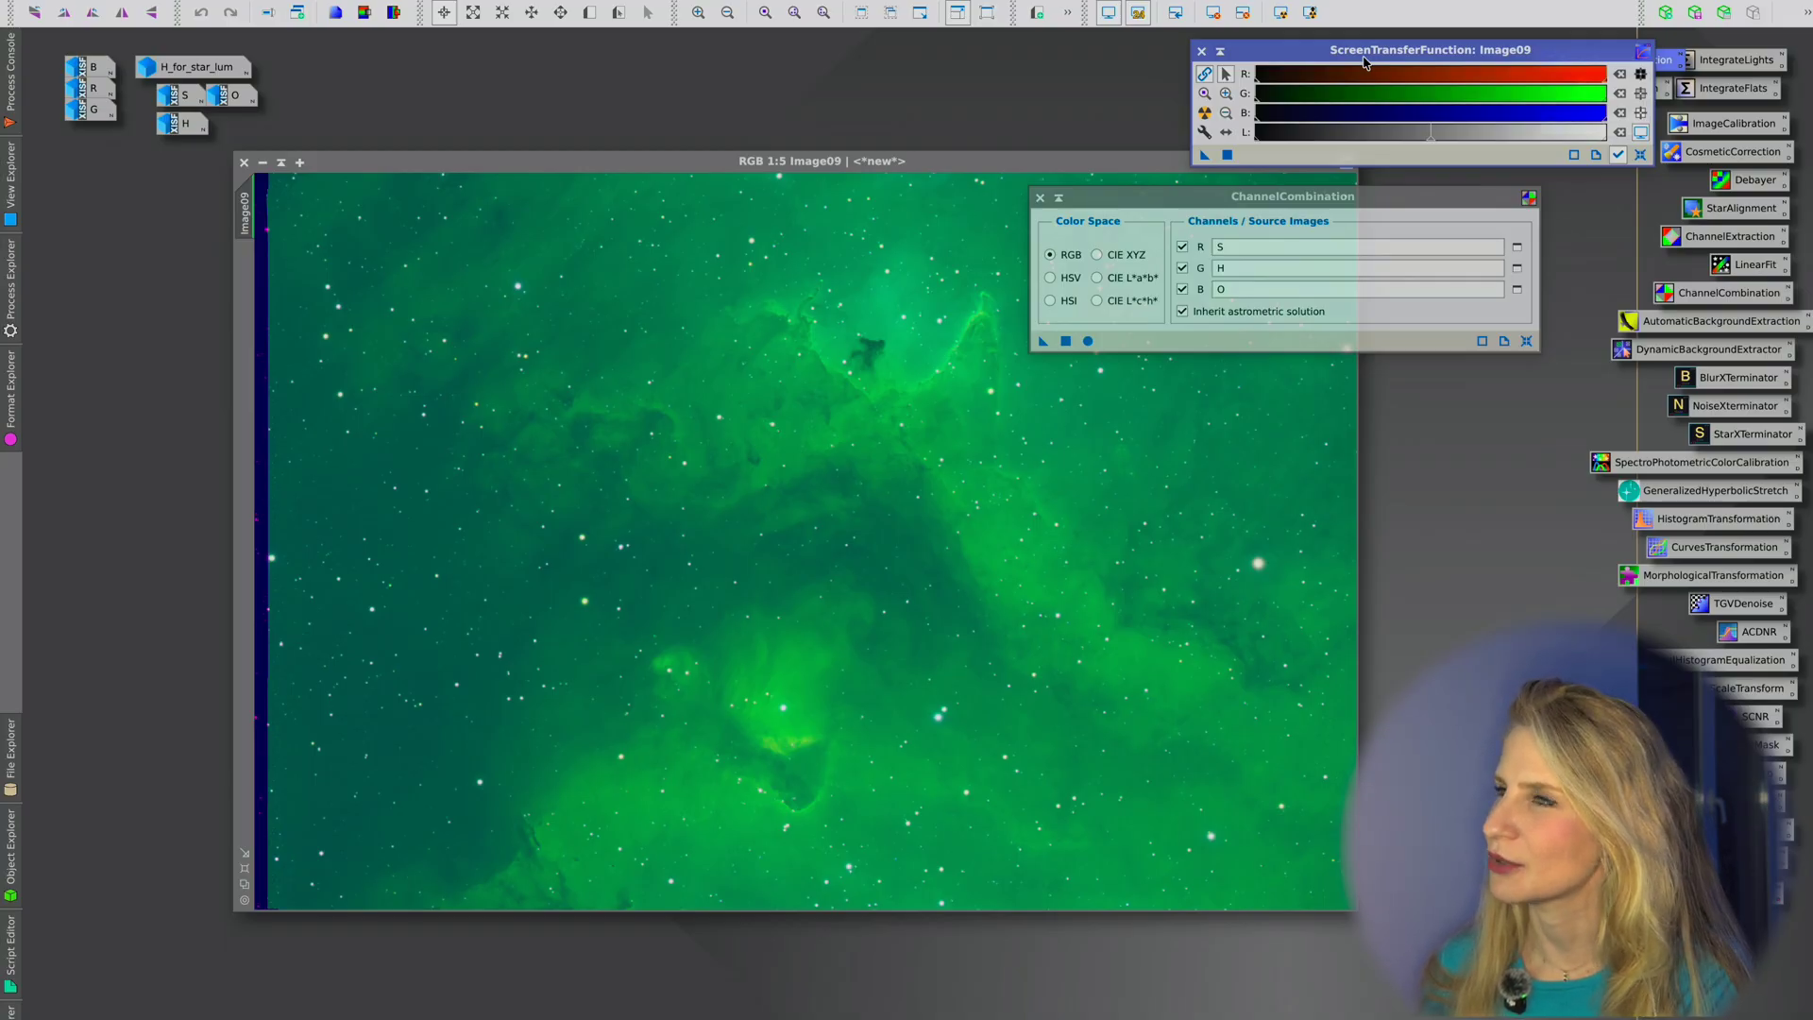
{"action": "left_click", "coordinate": [1205, 114]}
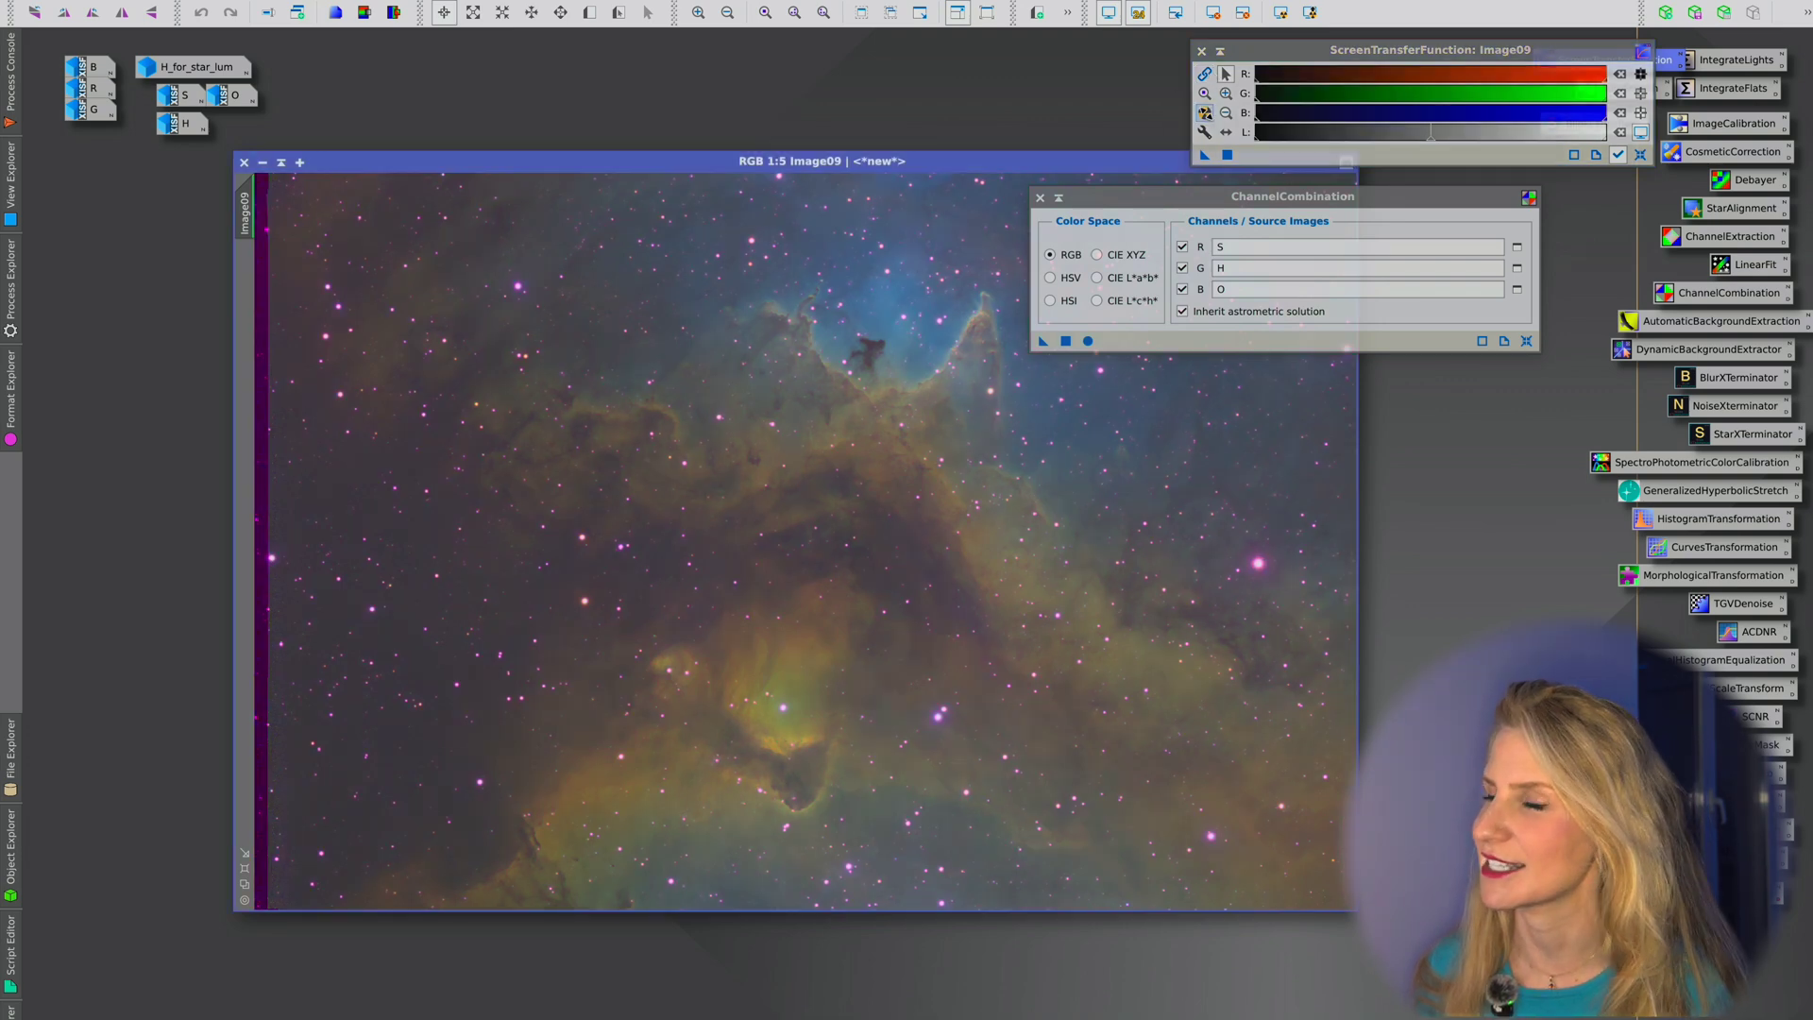
{"action": "left_click", "coordinate": [1204, 74]}
Step: Run StarXTerminator on Image09 with Generate Star Image unchecked
{"action": "left_click", "coordinate": [1206, 114]}
{"action": "double_click", "coordinate": [1752, 433]}
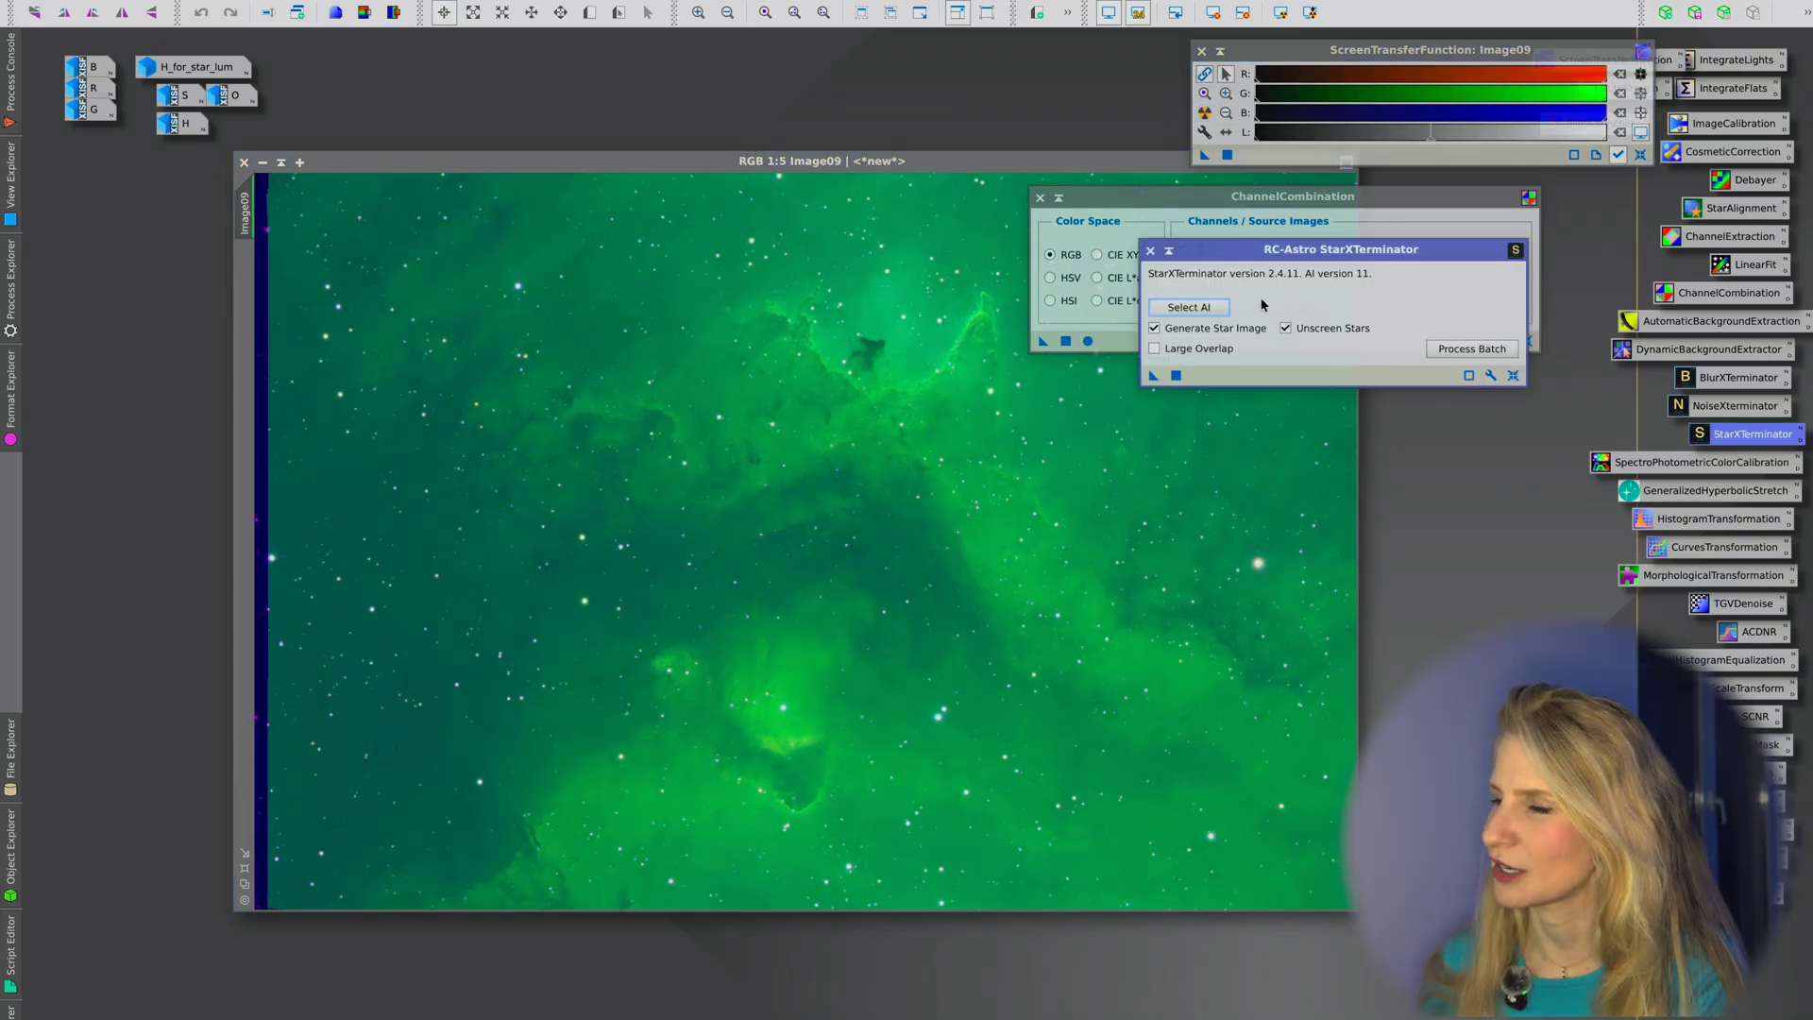
{"action": "left_click", "coordinate": [1236, 329]}
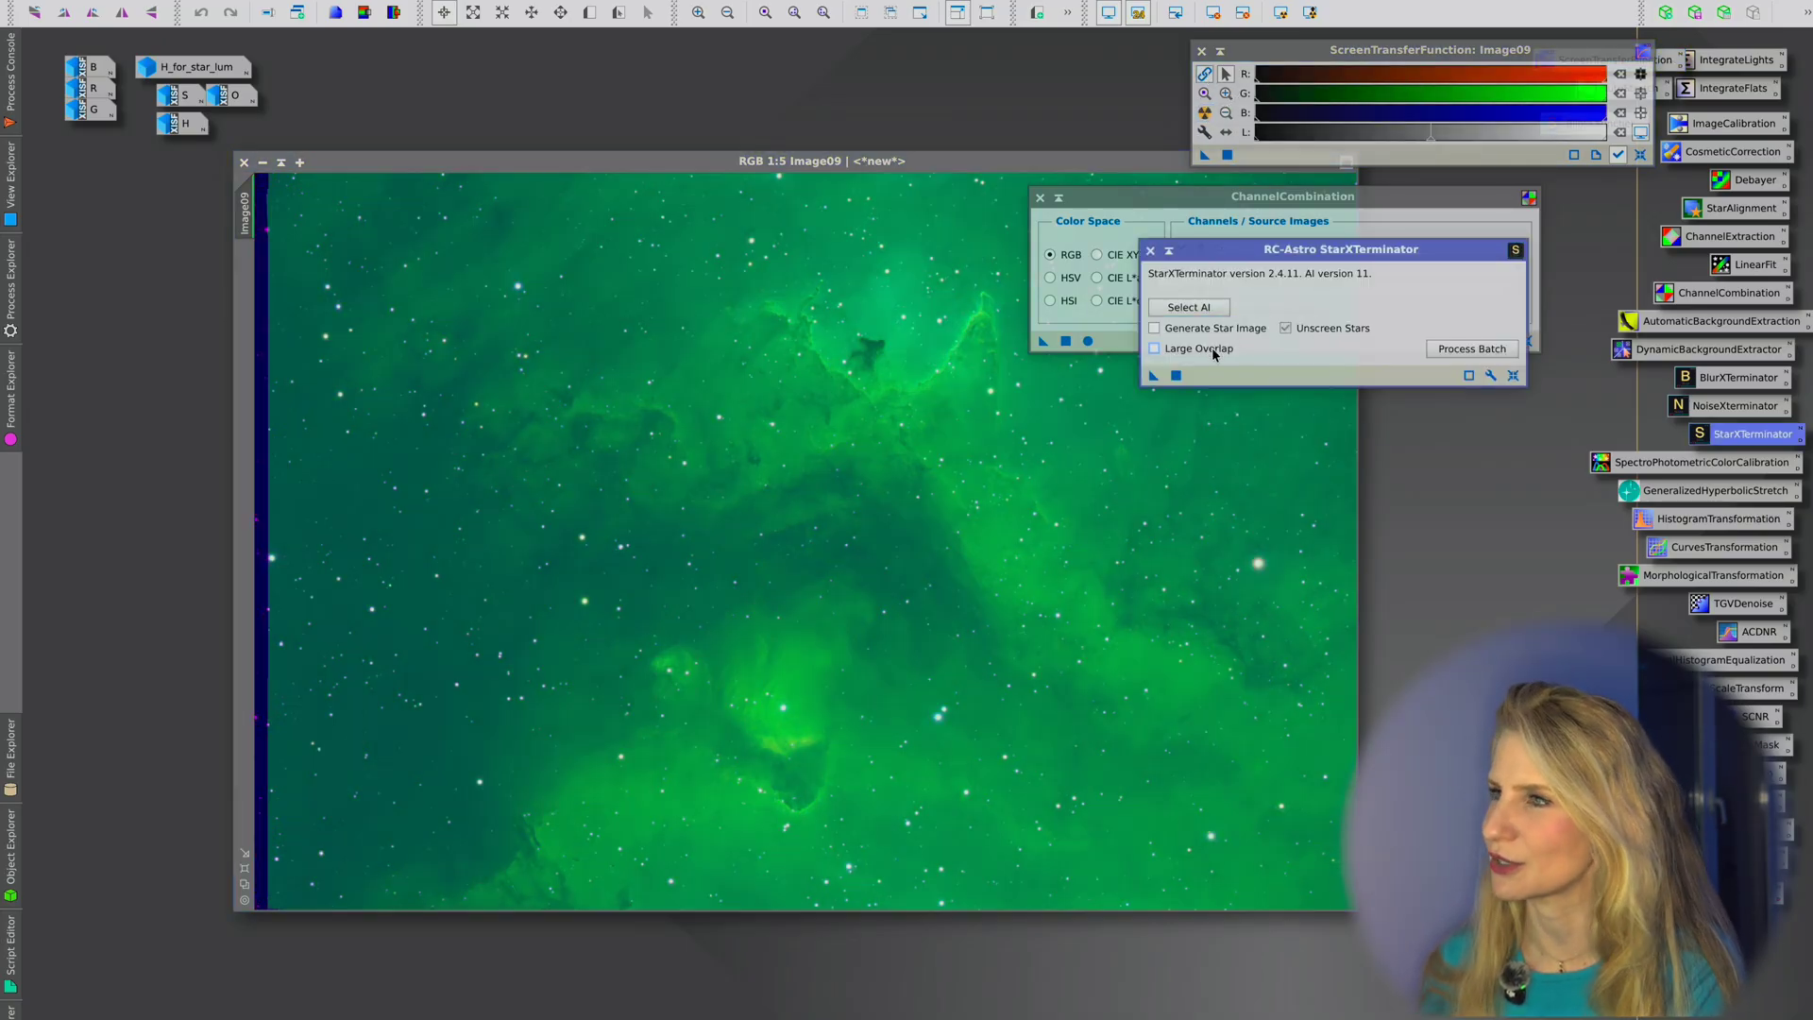
{"action": "left_click_drag", "start_coordinate": [1151, 377], "coordinate": [996, 539]}
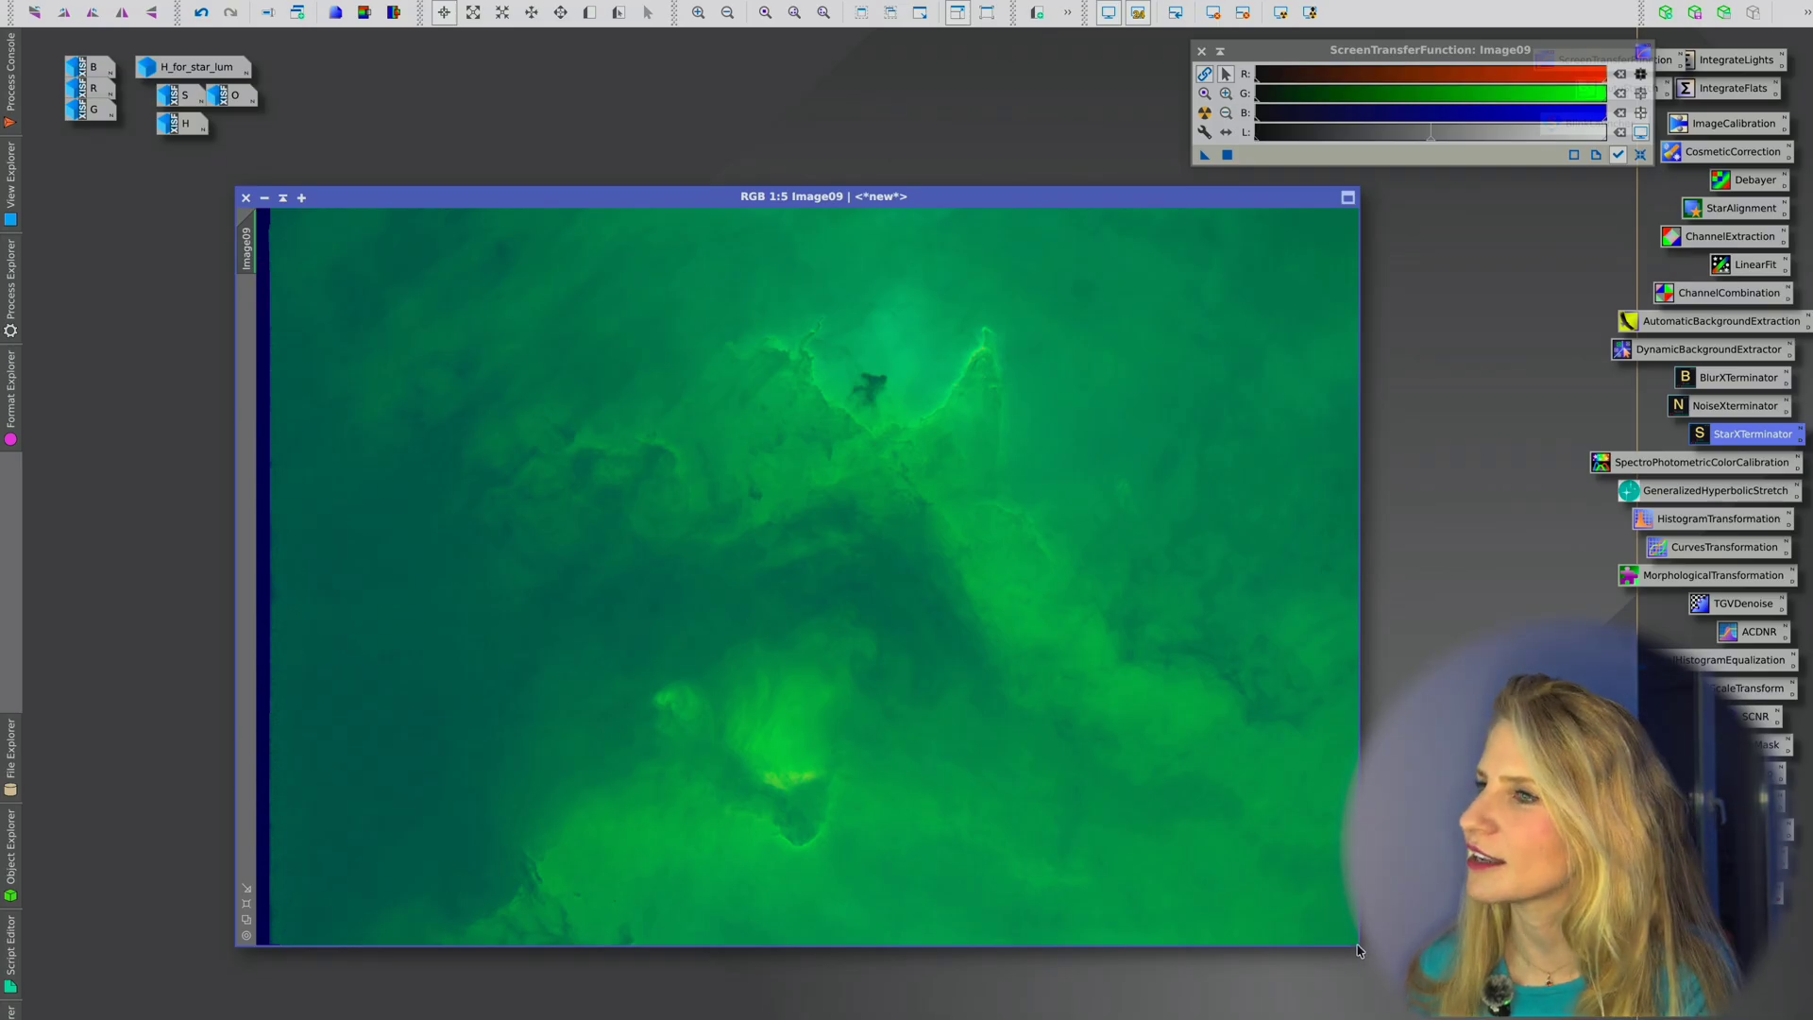
{"action": "left_click_drag", "start_coordinate": [1357, 949], "coordinate": [1414, 990]}
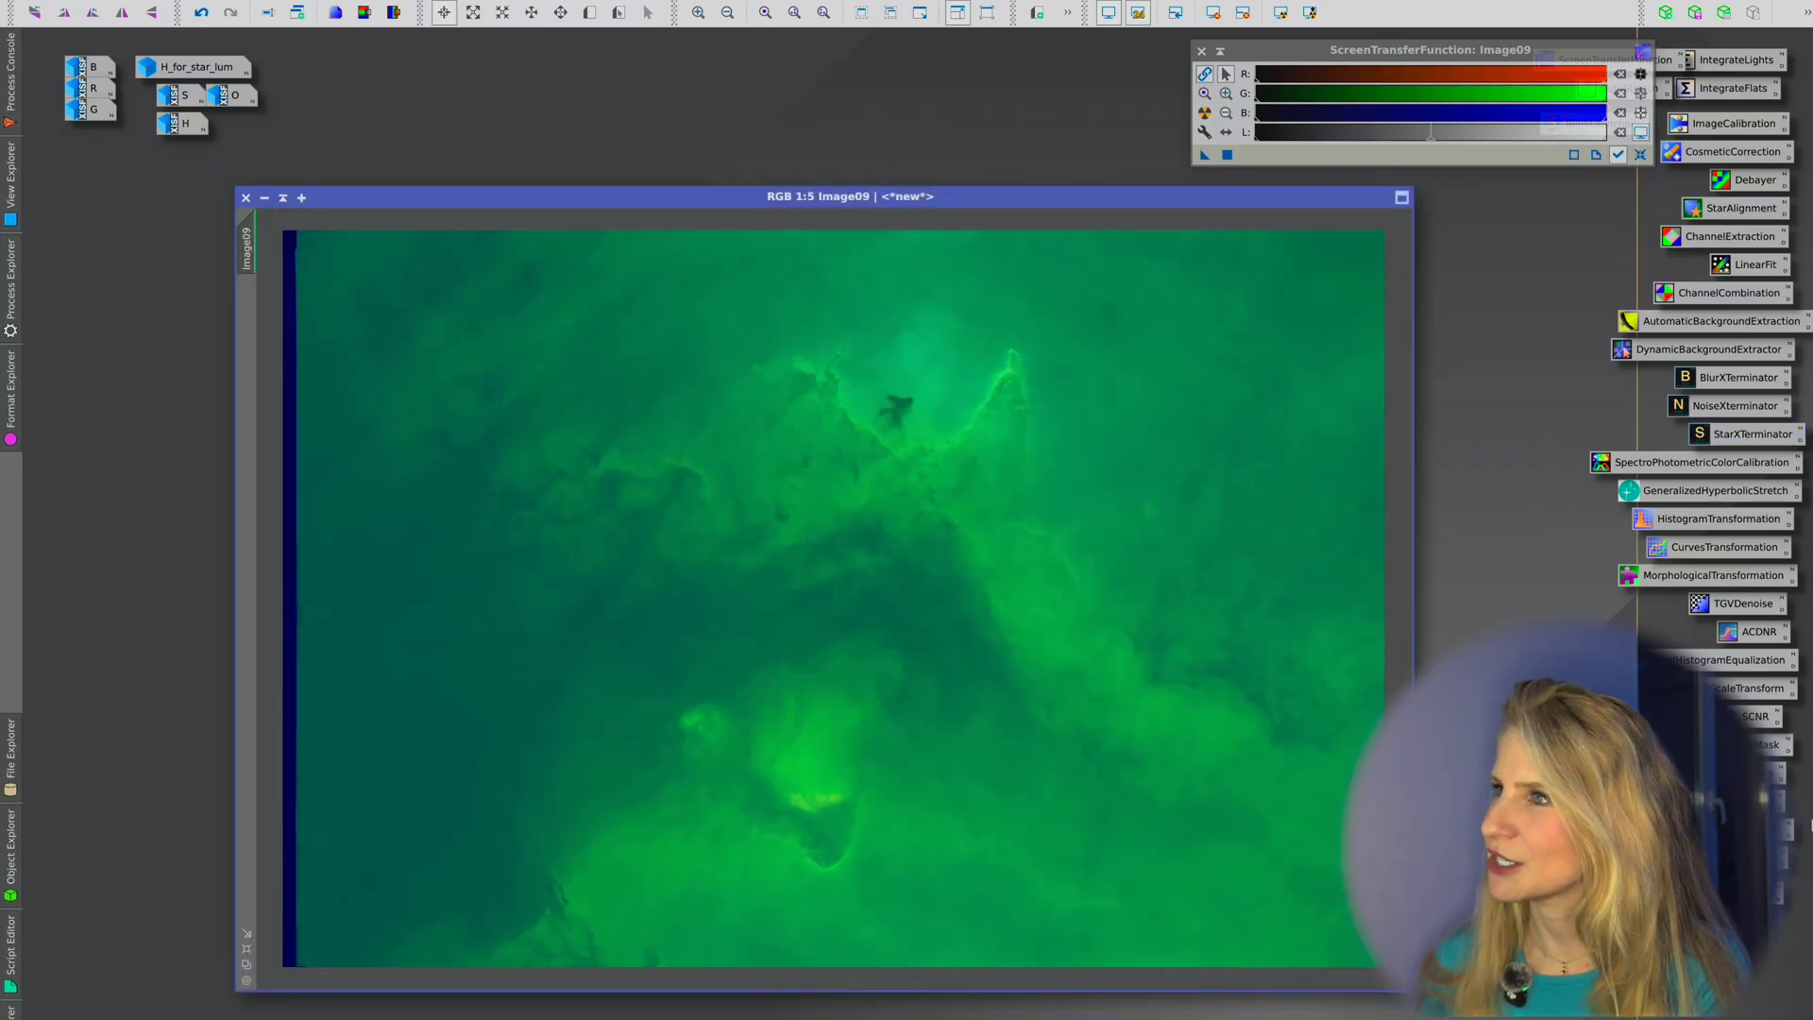
Step: Crop Image09's dark left strip with DynamicCrop, leaving it 6153 px wide
{"action": "left_click", "coordinate": [648, 13]}
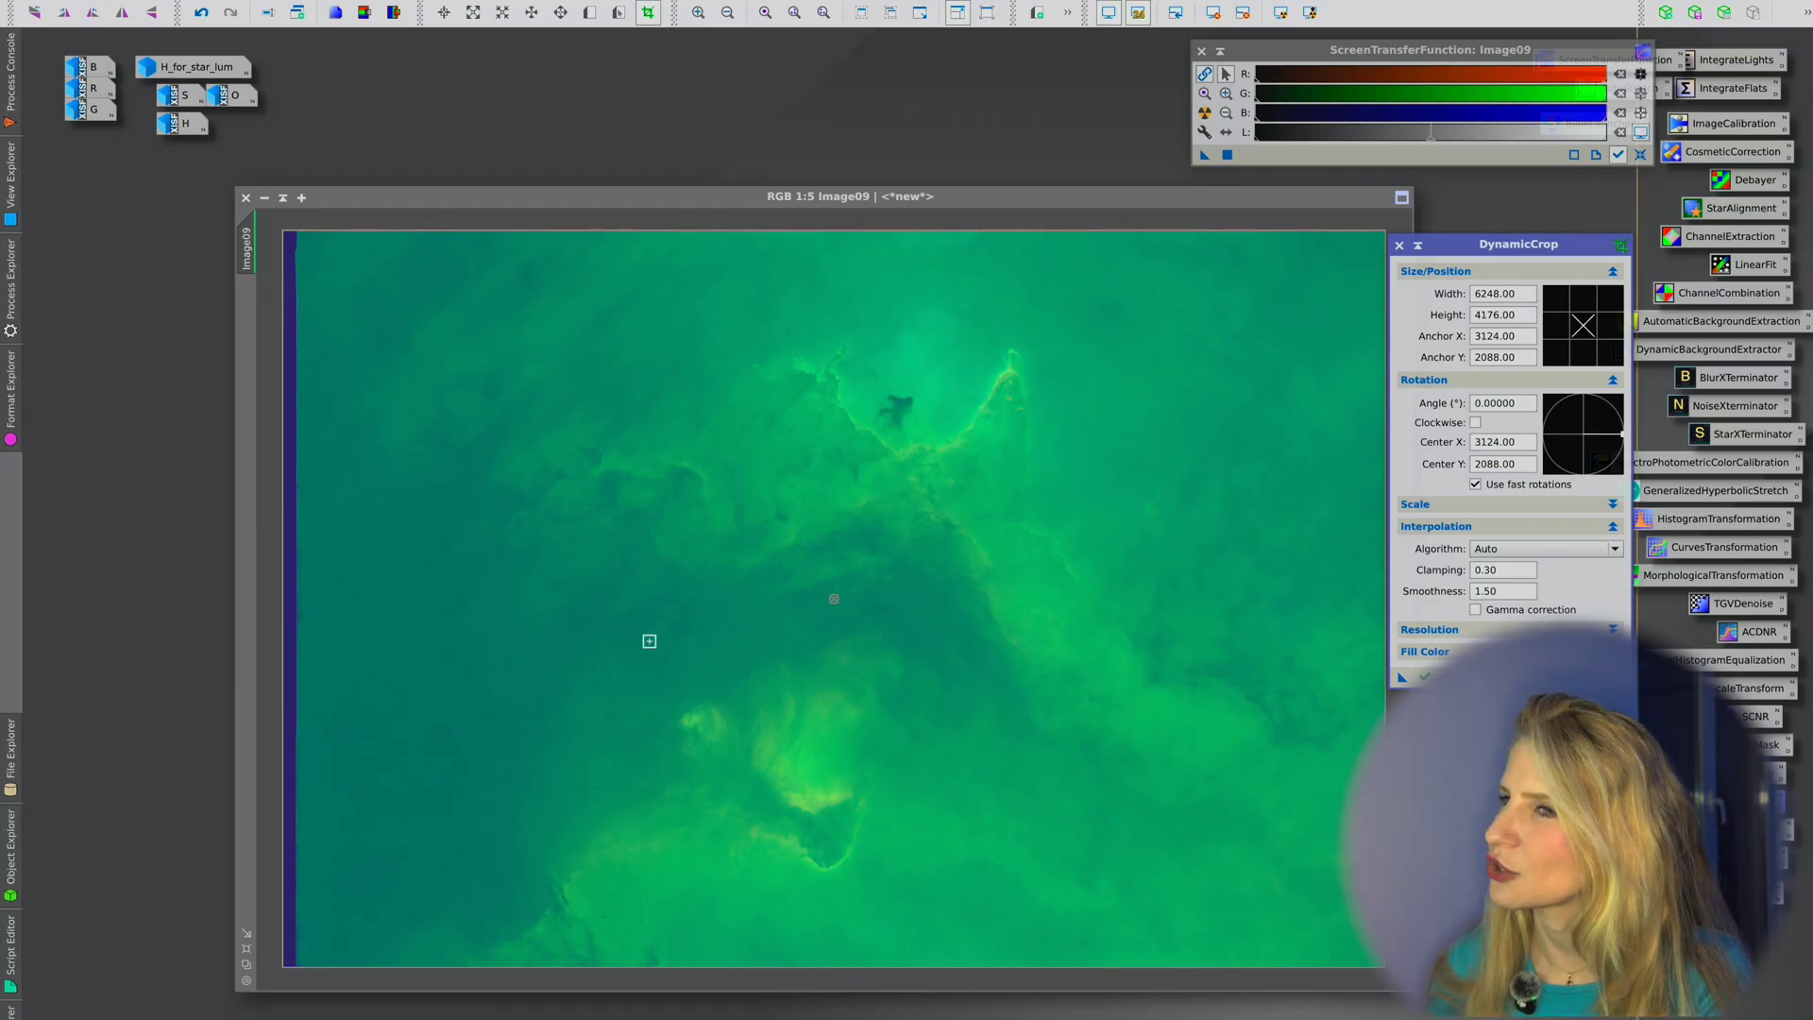
{"action": "left_click_drag", "start_coordinate": [280, 545], "coordinate": [296, 545]}
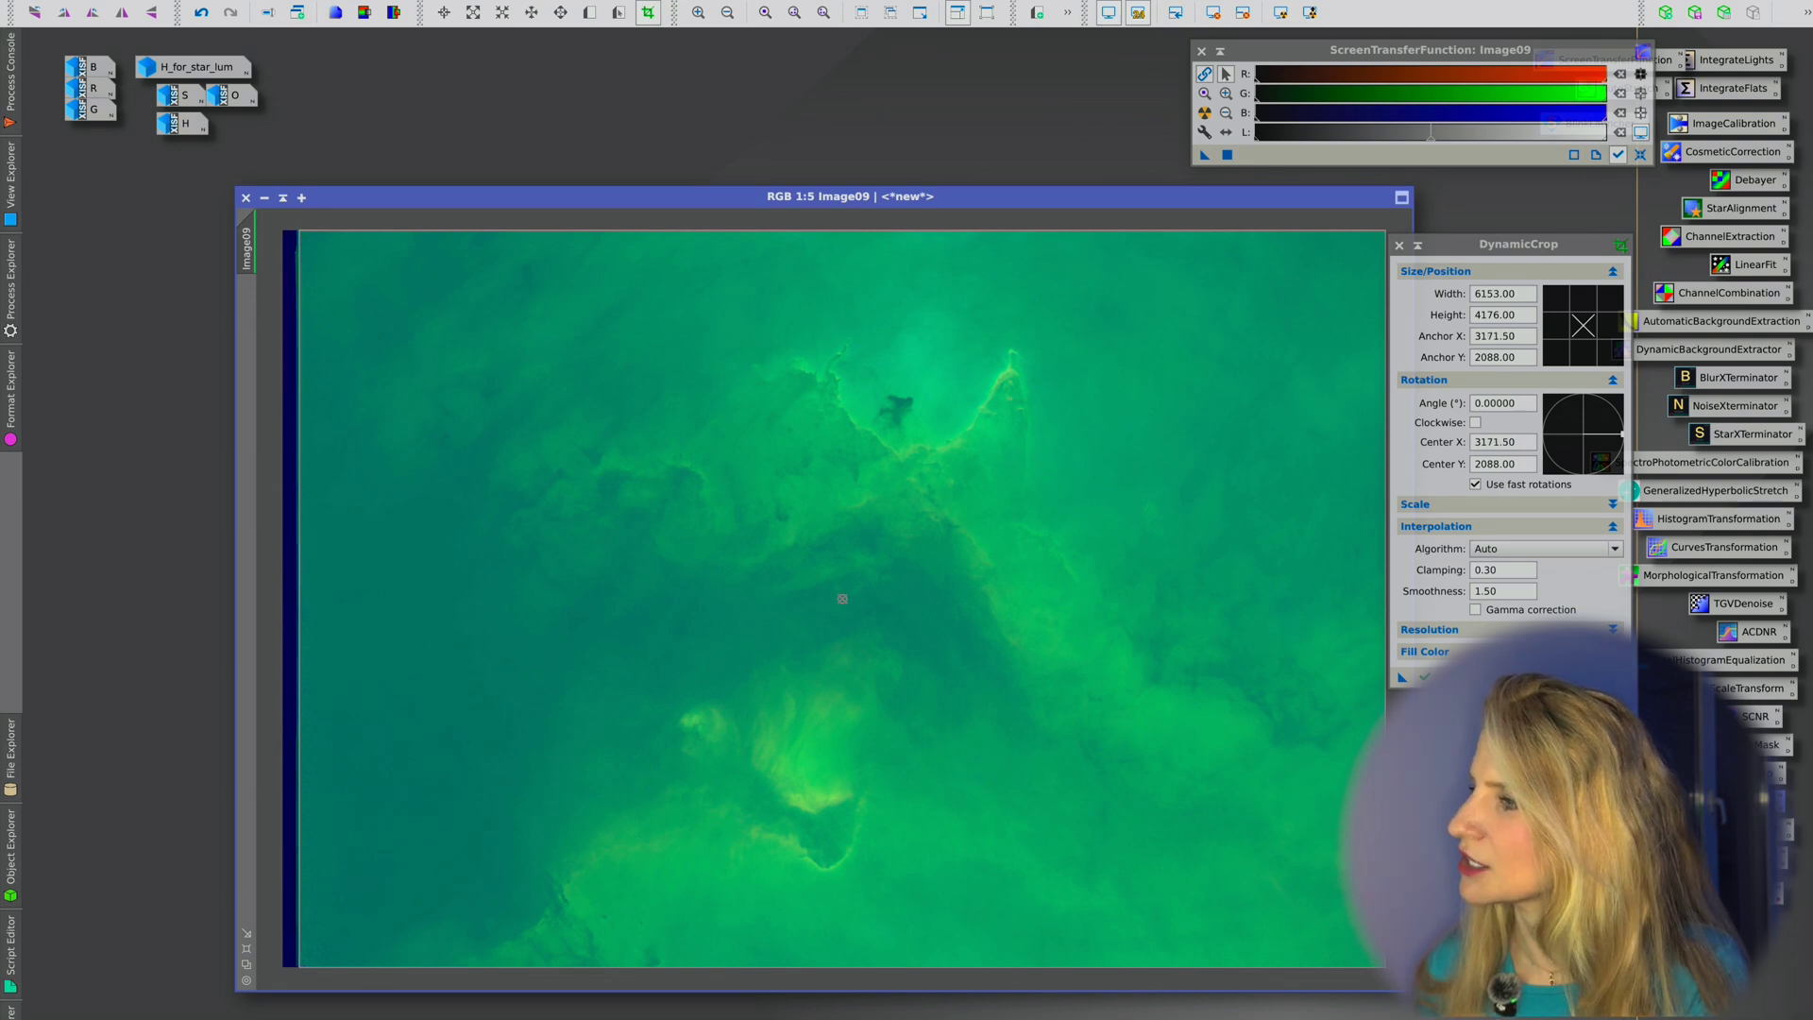
{"action": "left_click", "coordinate": [1402, 678]}
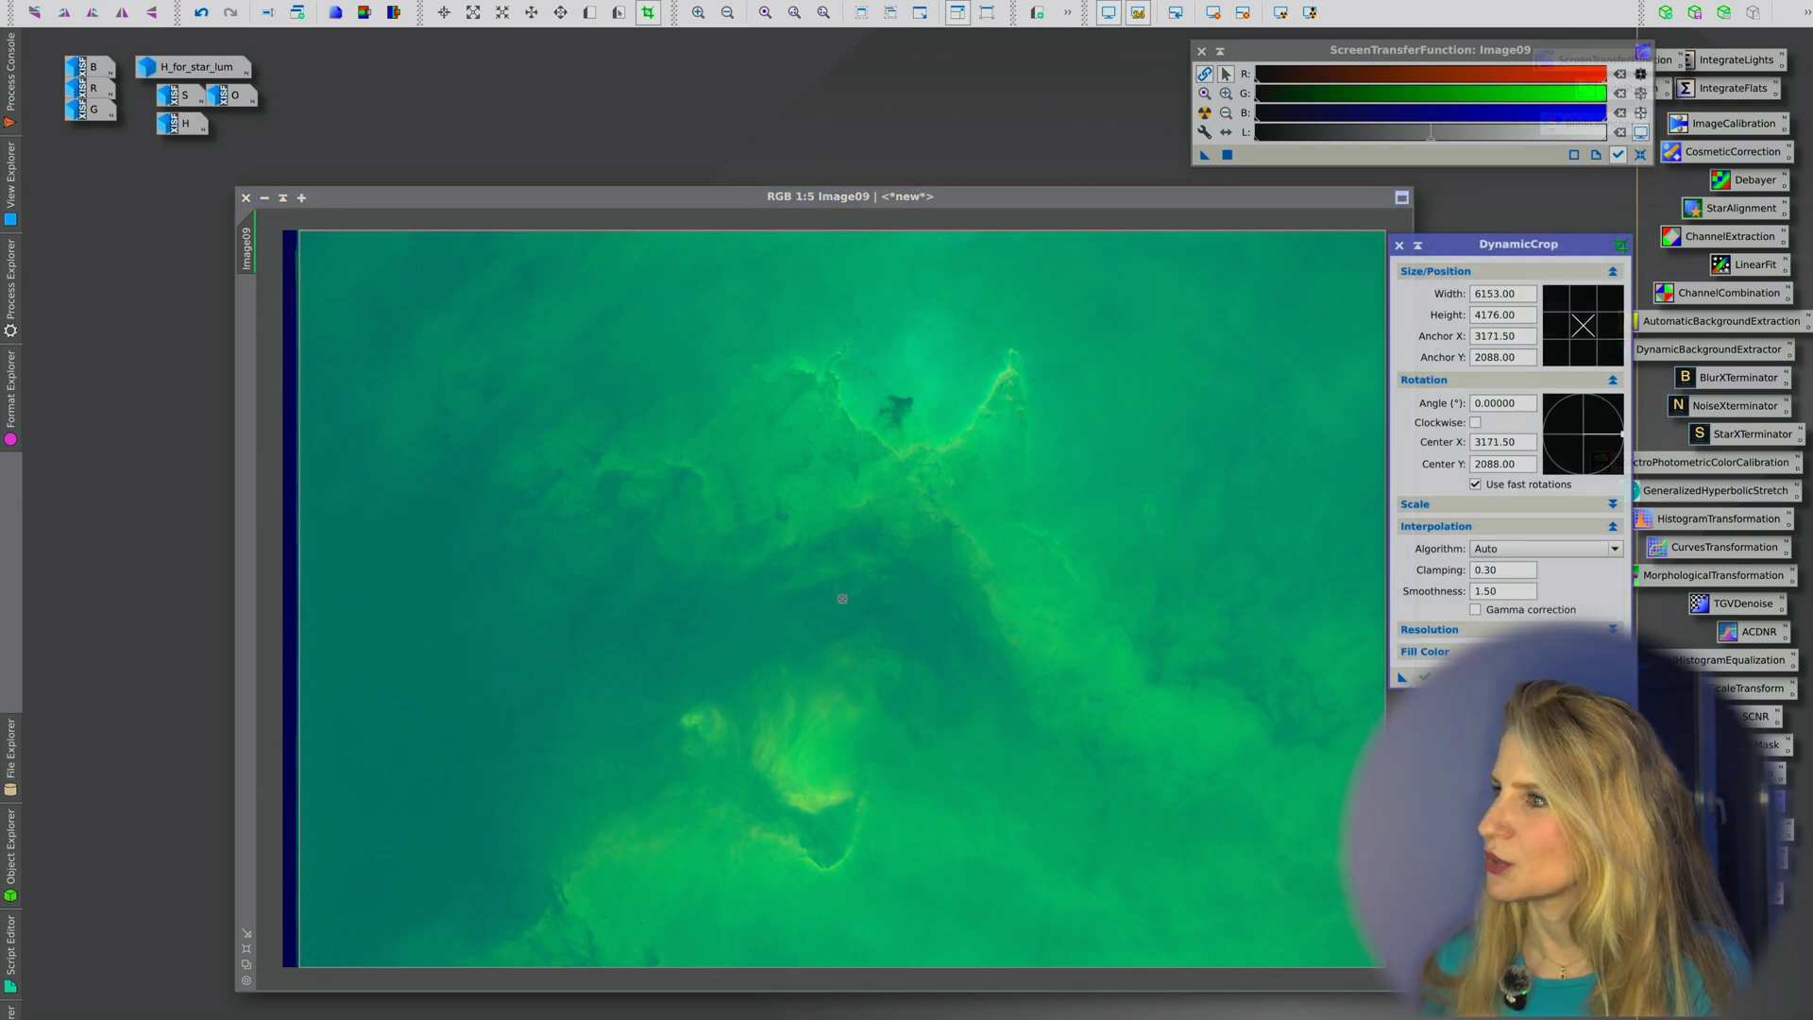
{"action": "left_click", "coordinate": [1424, 677]}
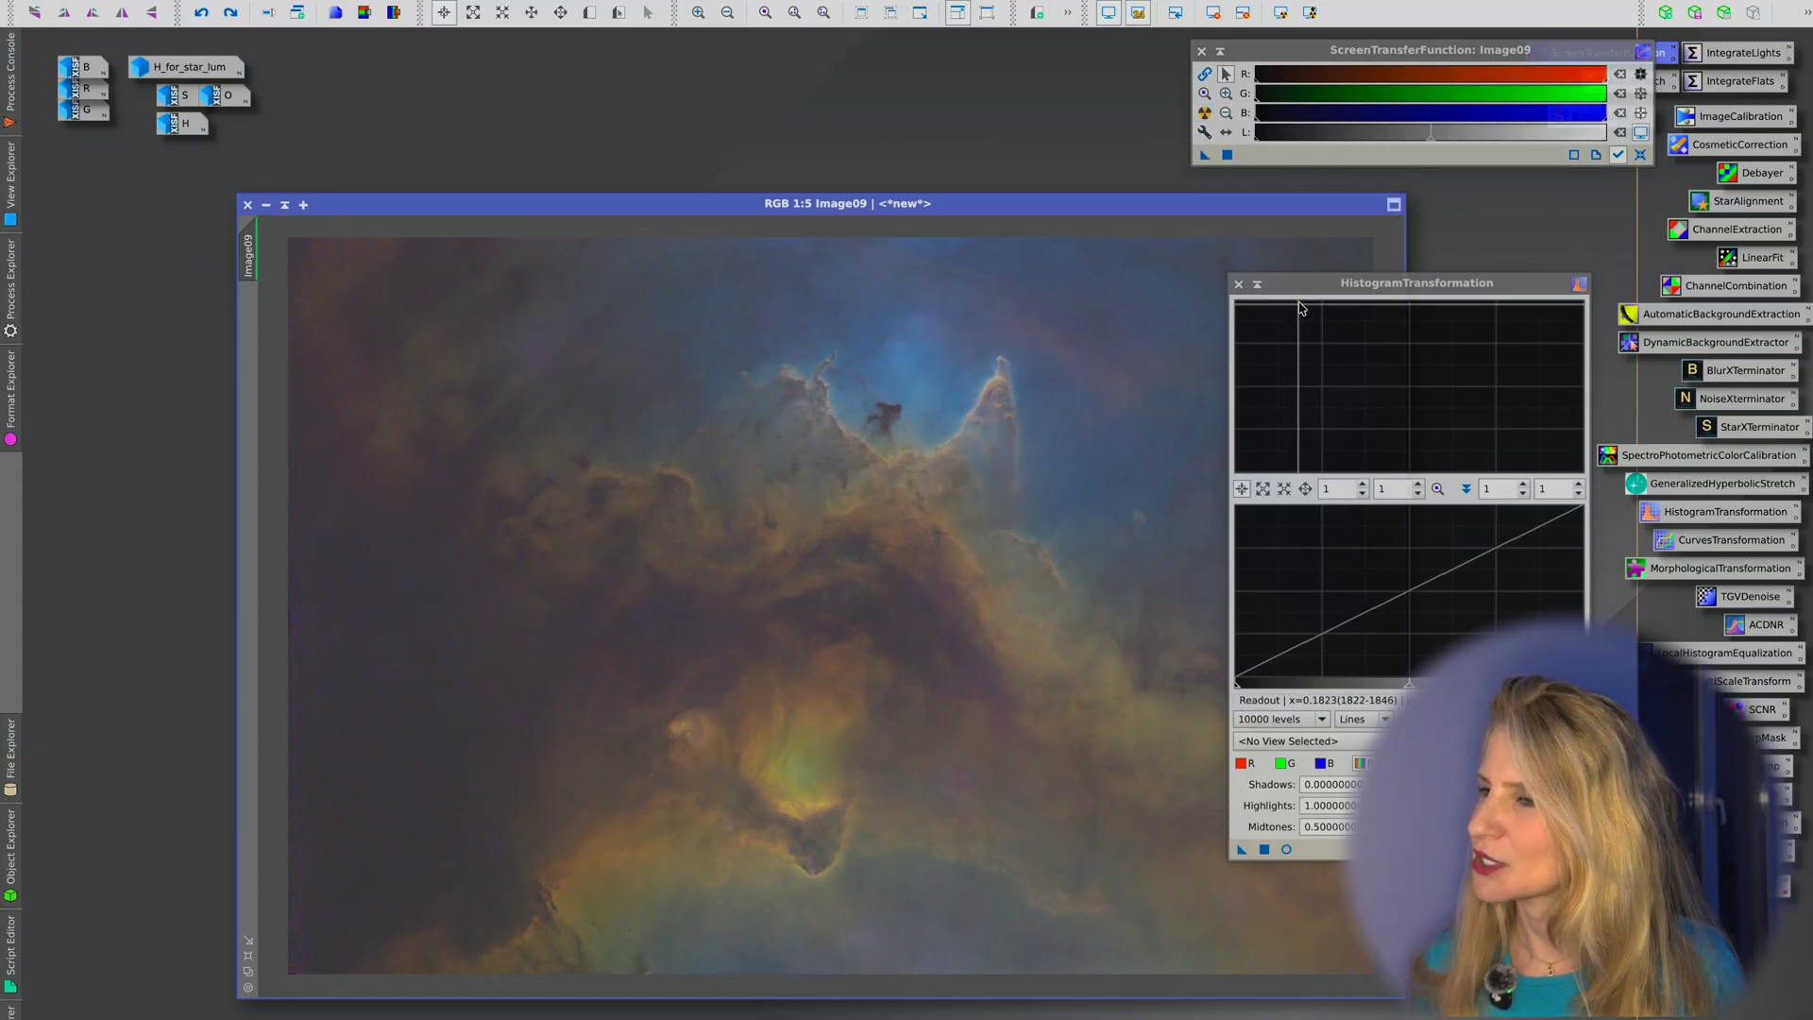
Step: Toggle the STF display off Image09, then close HistogramTransformation and ScreenTransferFunction
{"action": "left_click_drag", "start_coordinate": [1300, 298], "coordinate": [1447, 297]}
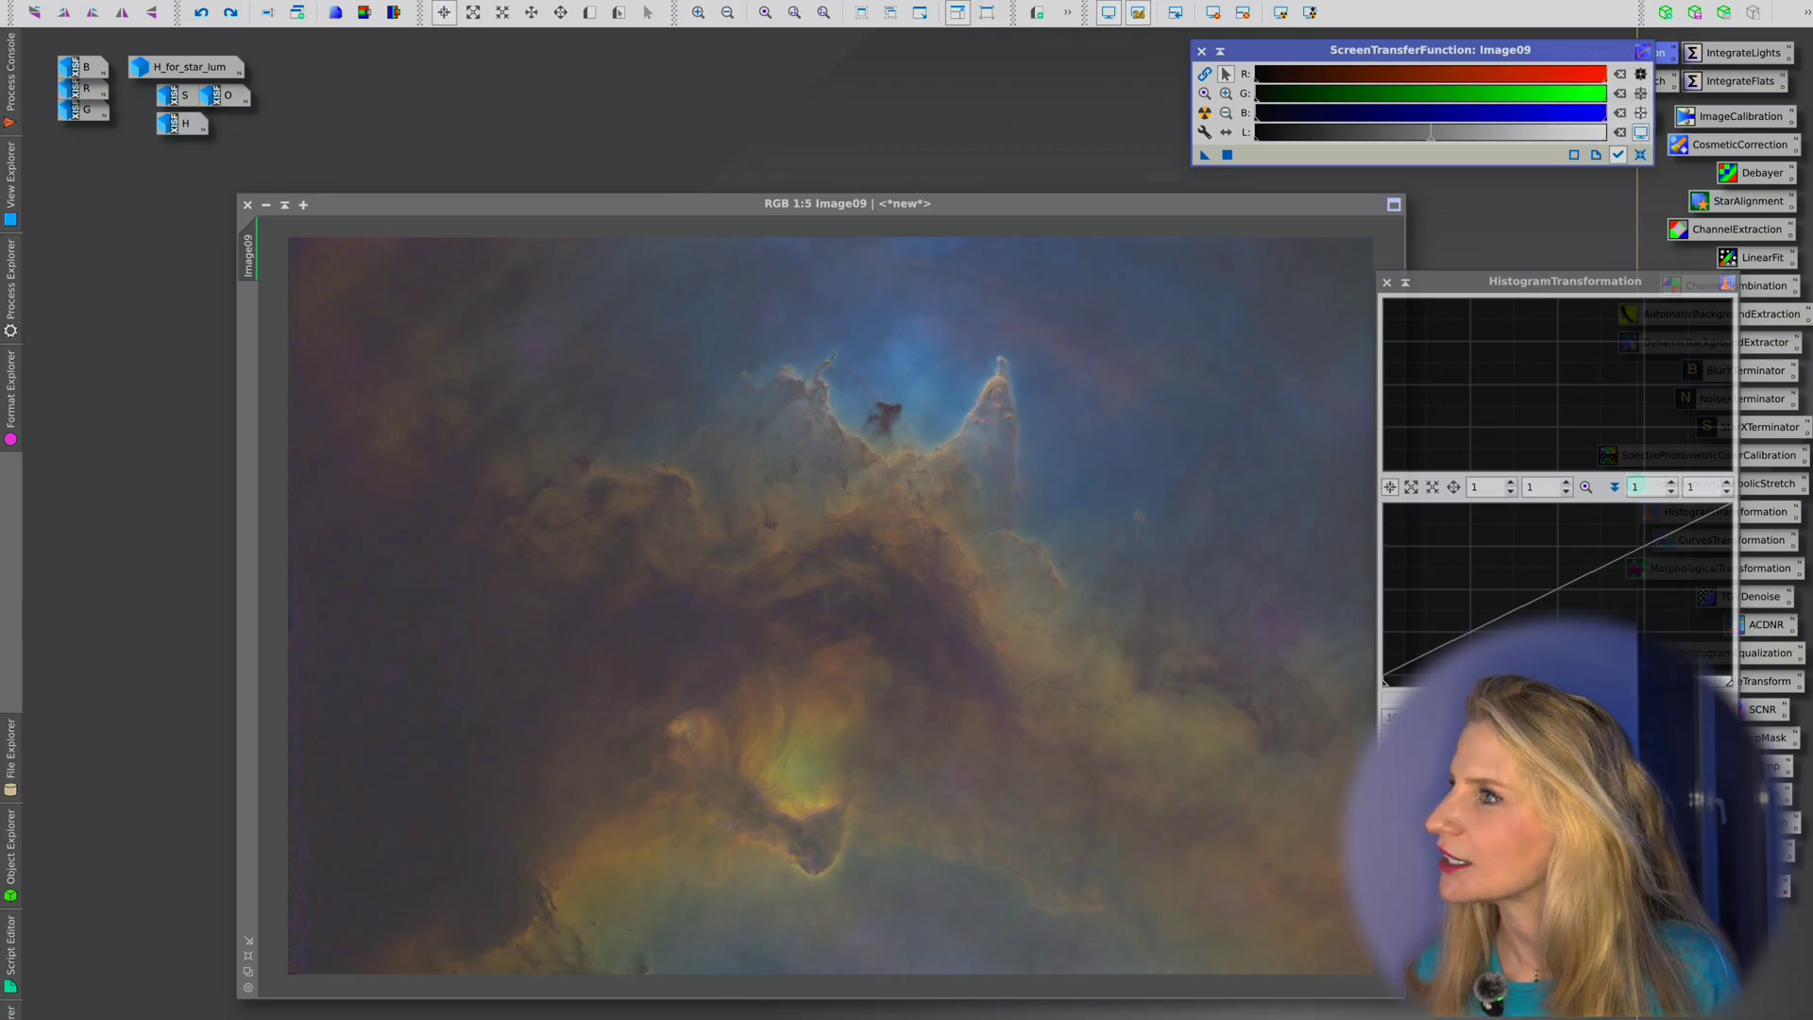
{"action": "left_click", "coordinate": [1212, 12]}
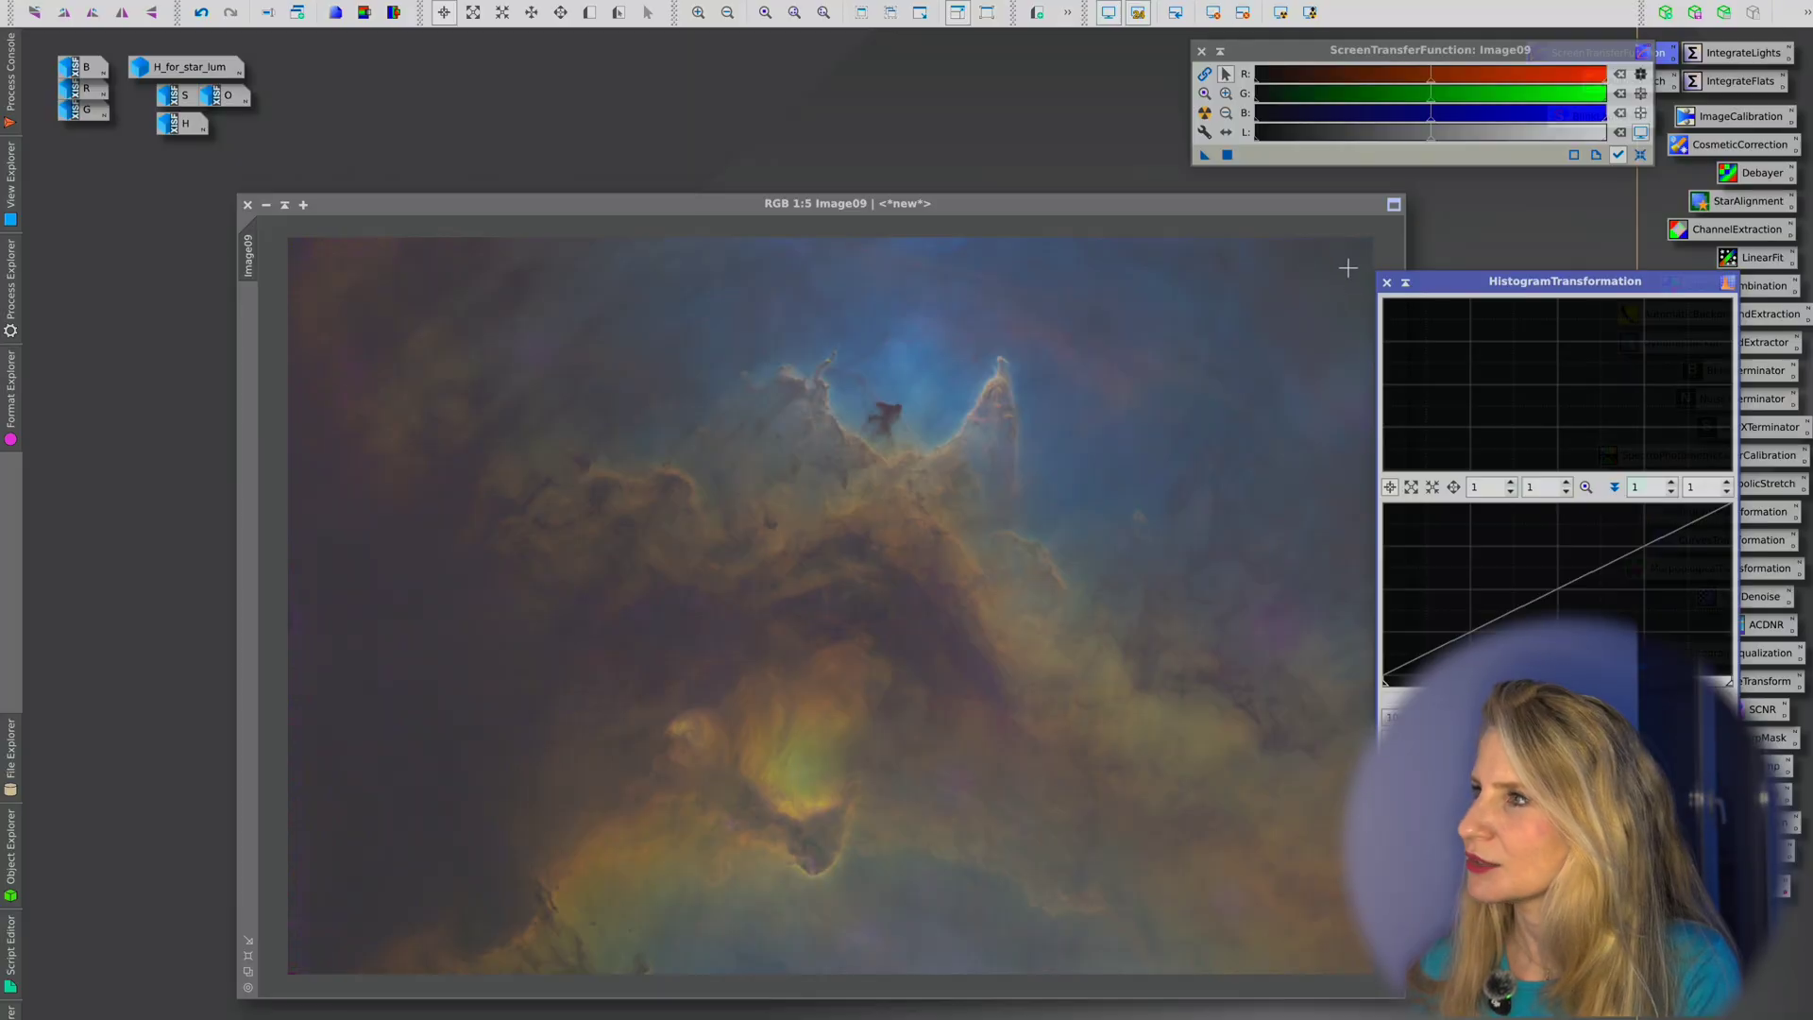
{"action": "left_click", "coordinate": [1387, 282]}
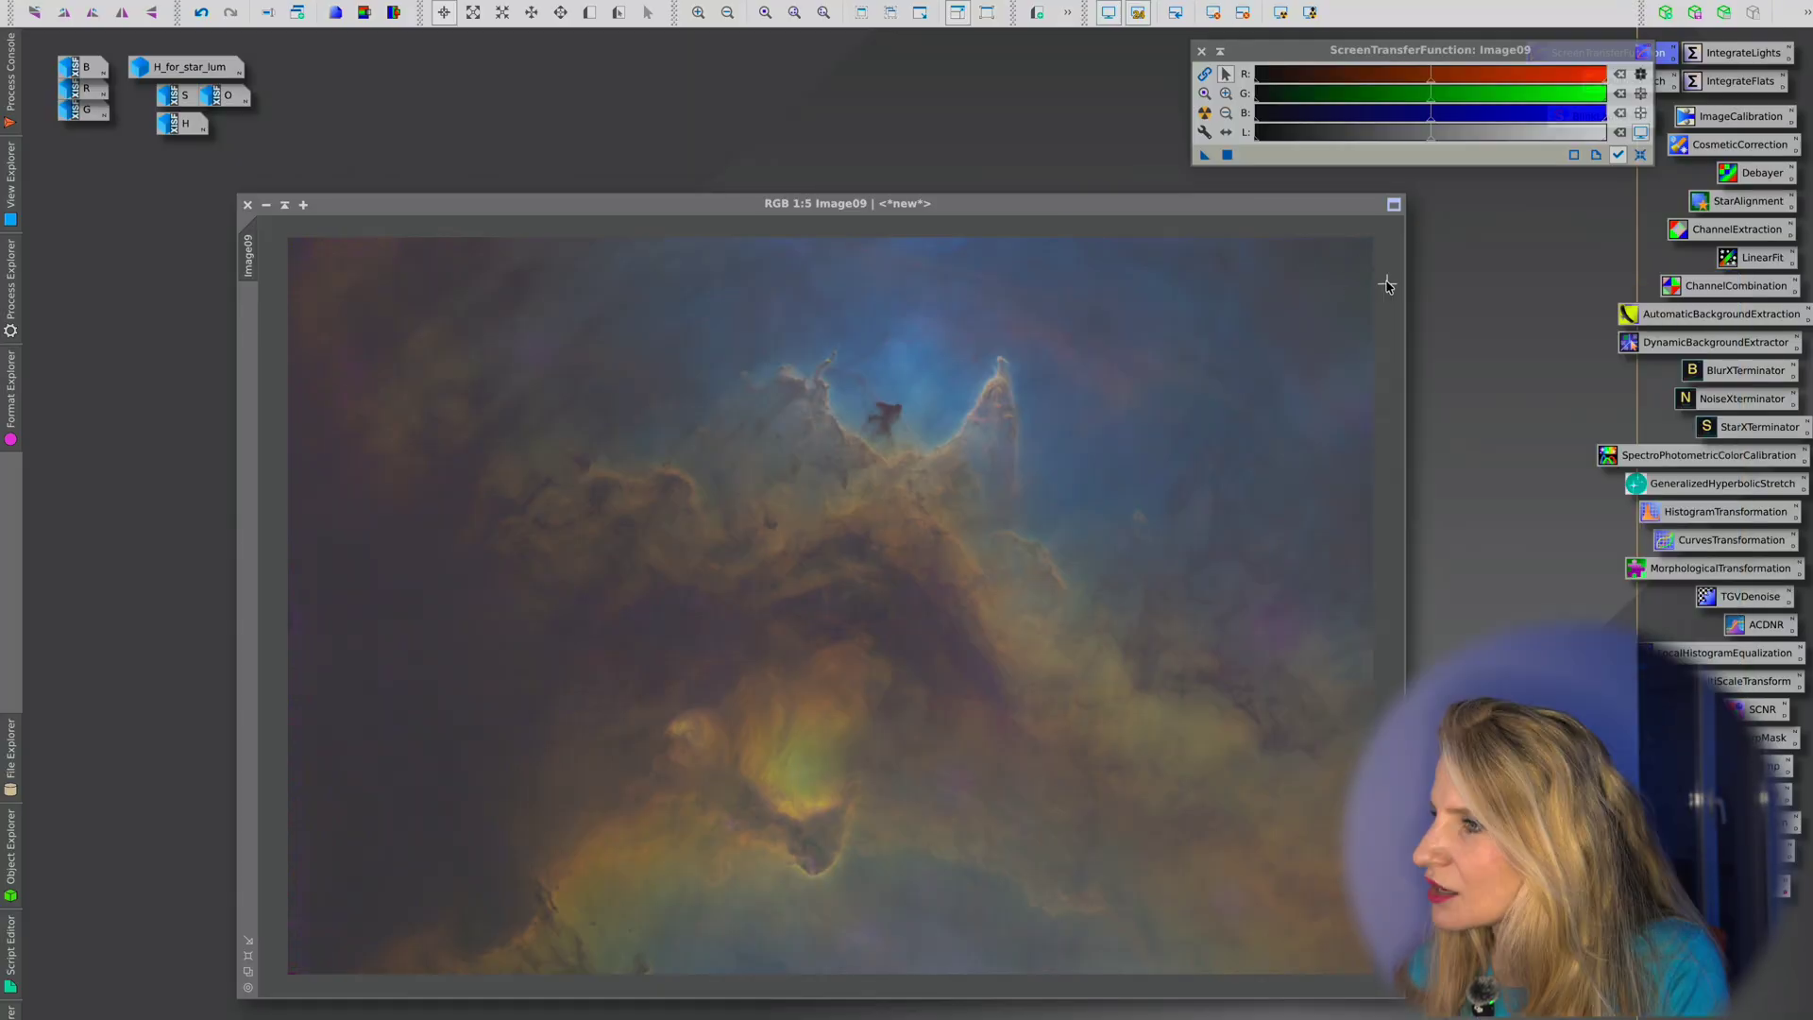
{"action": "left_click", "coordinate": [1202, 51]}
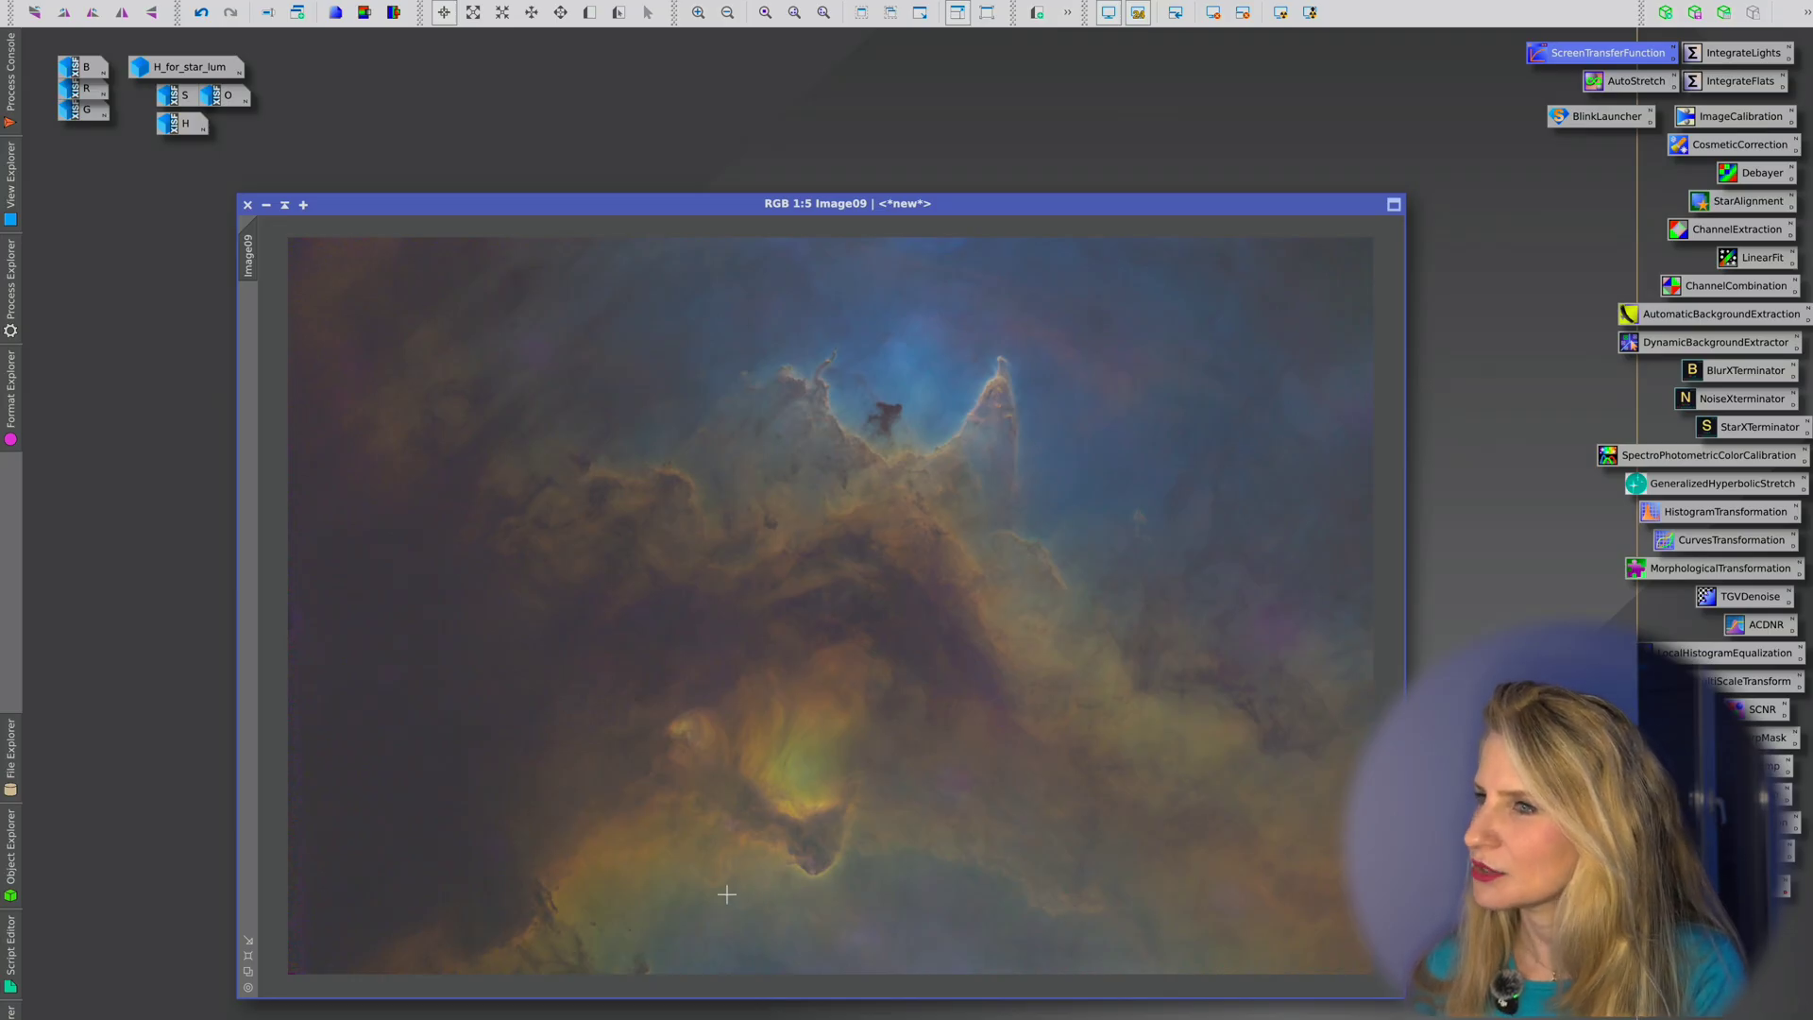
Step: Invert Image09, apply SCNR green removal at 0.30, then invert it back
{"action": "key", "text": "ctrl+i"}
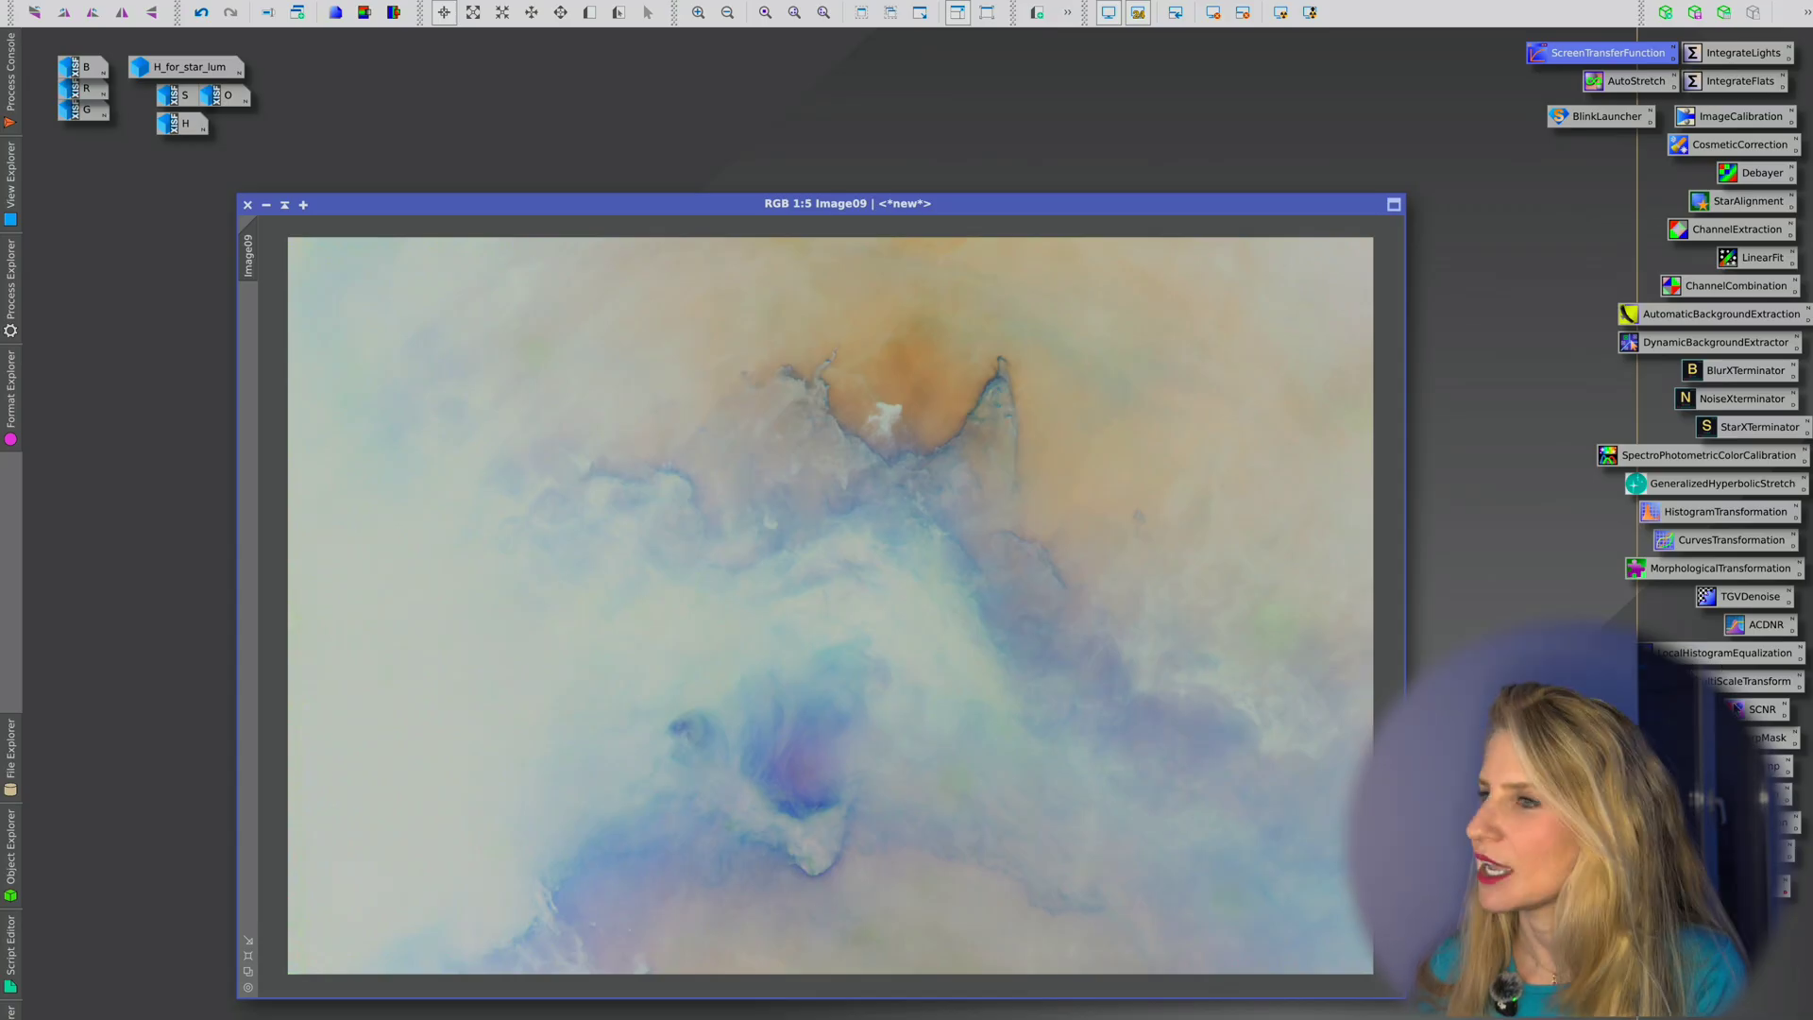
{"action": "double_click", "coordinate": [1758, 711]}
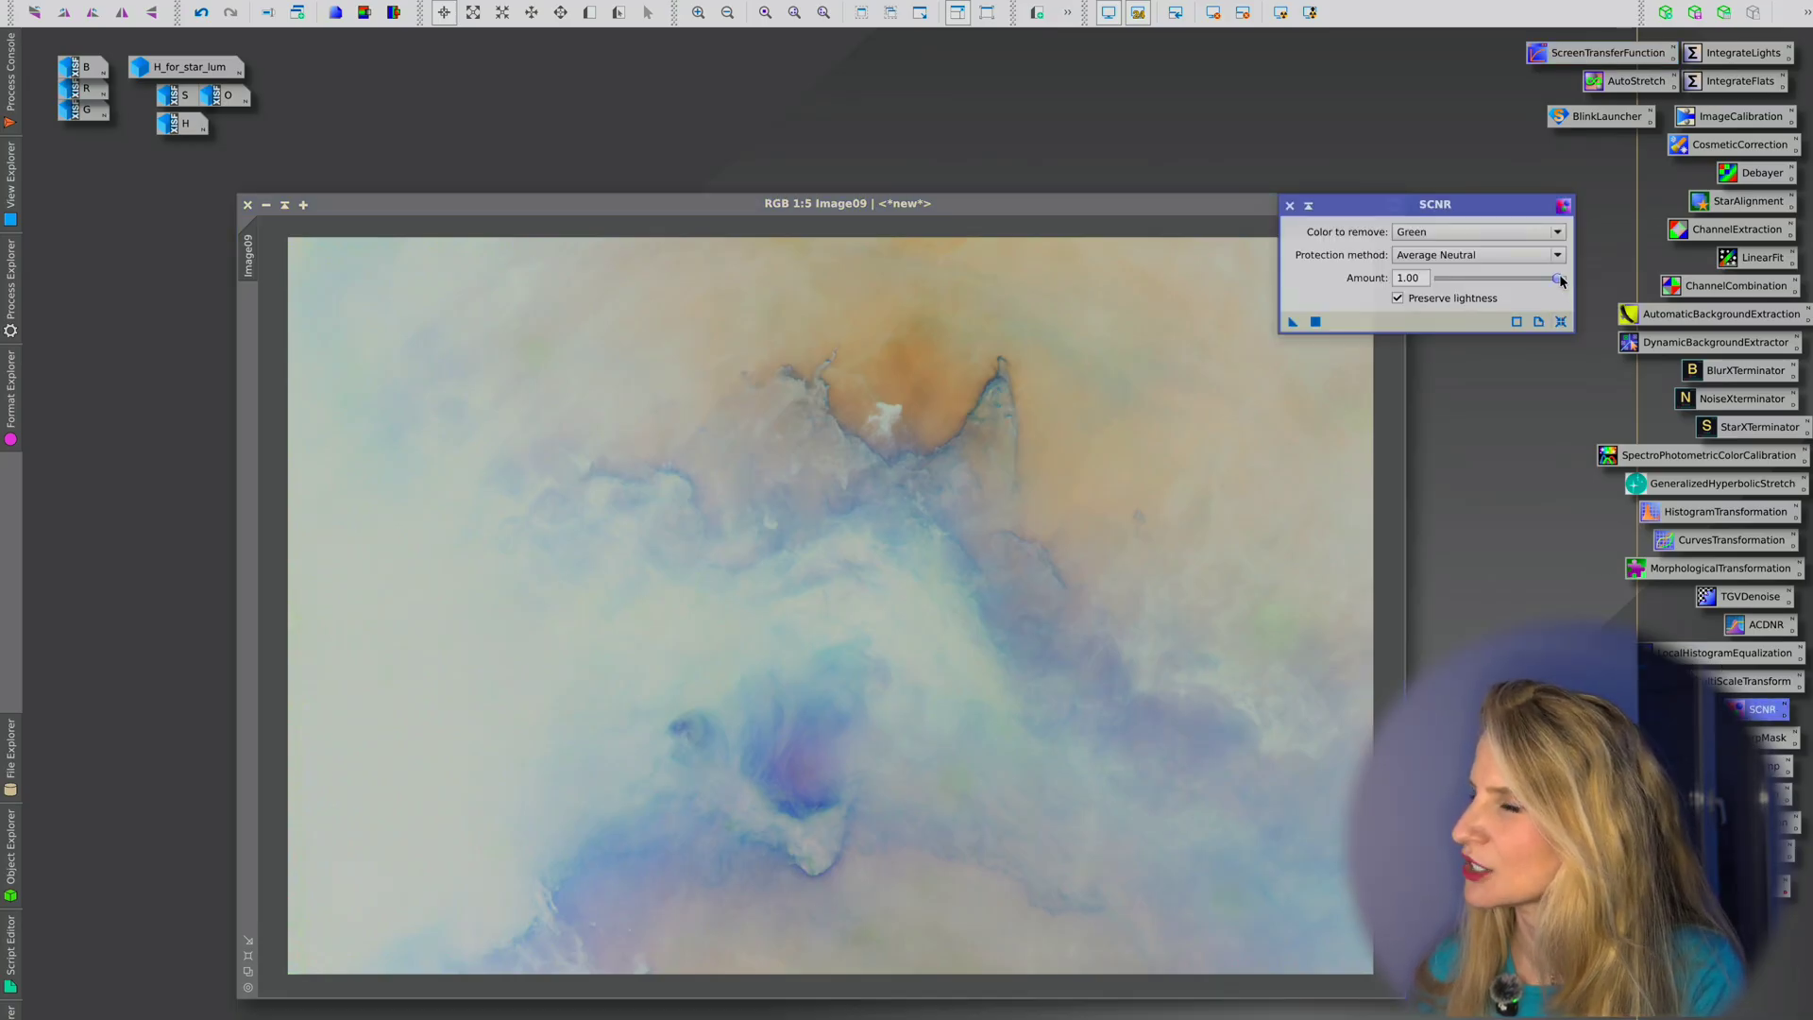
{"action": "left_click_drag", "start_coordinate": [1561, 280], "coordinate": [1482, 281]}
{"action": "left_click", "coordinate": [1315, 323]}
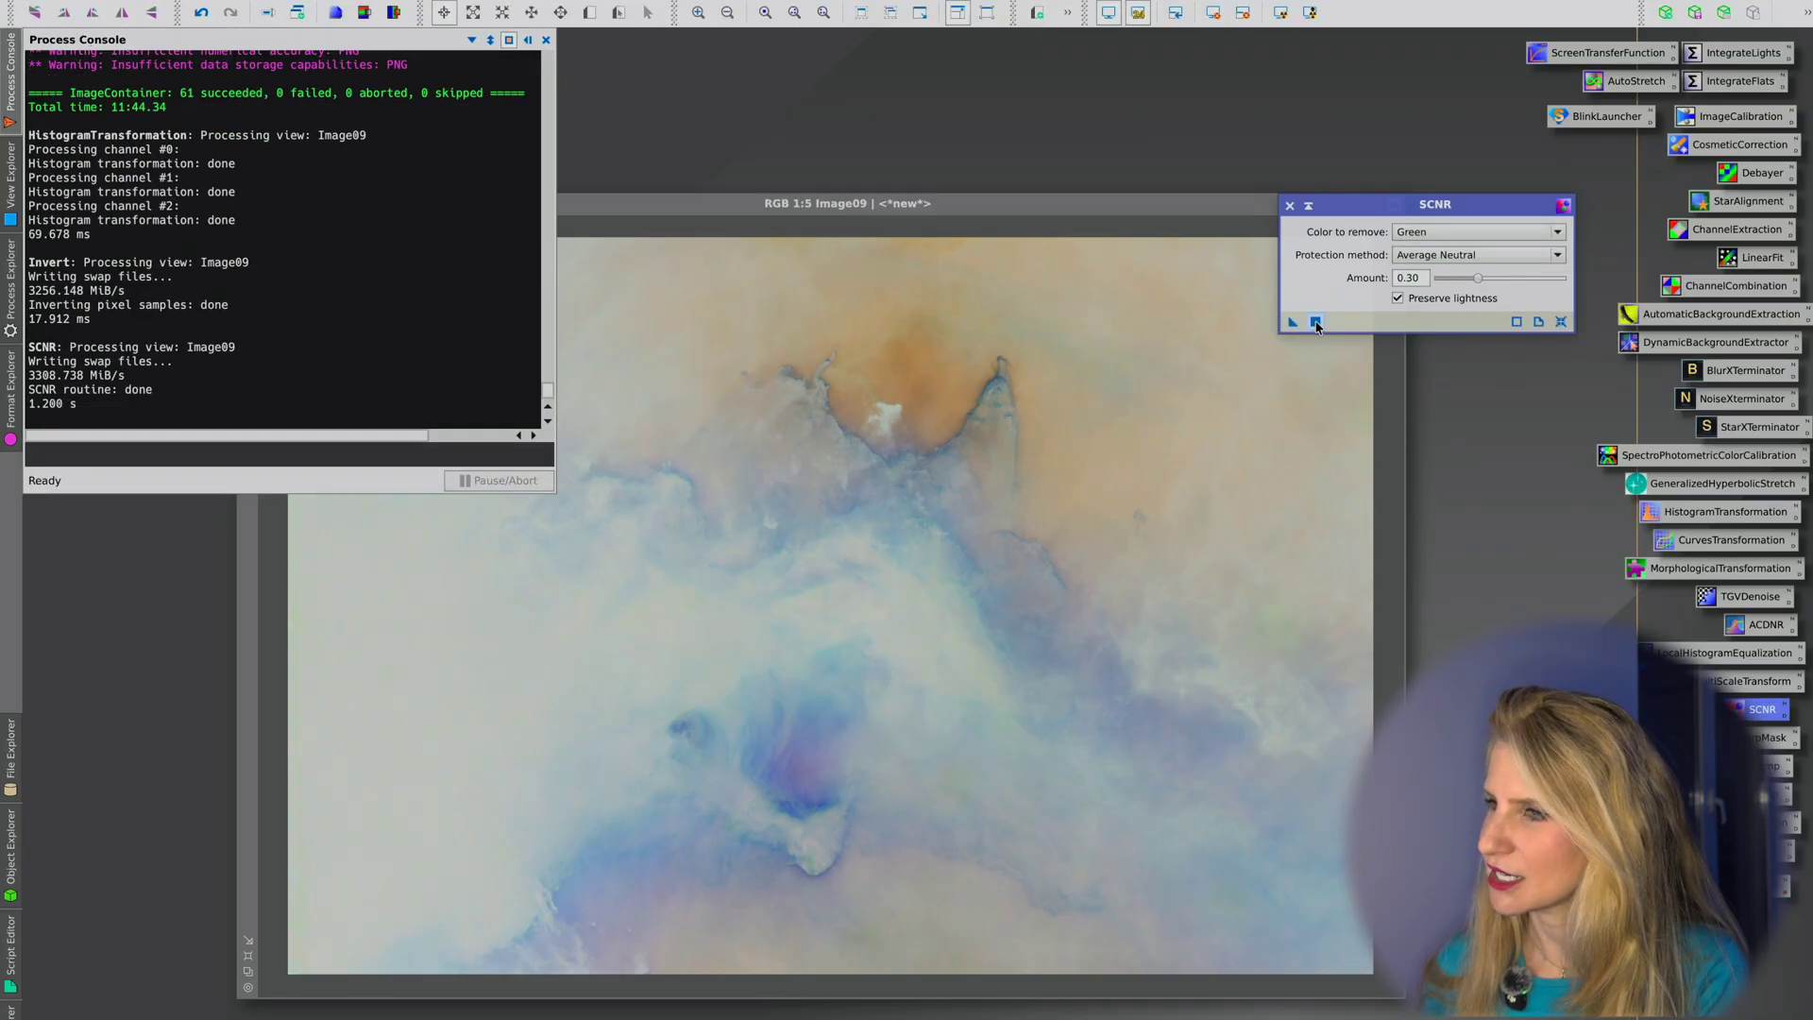
{"action": "left_click", "coordinate": [1103, 212]}
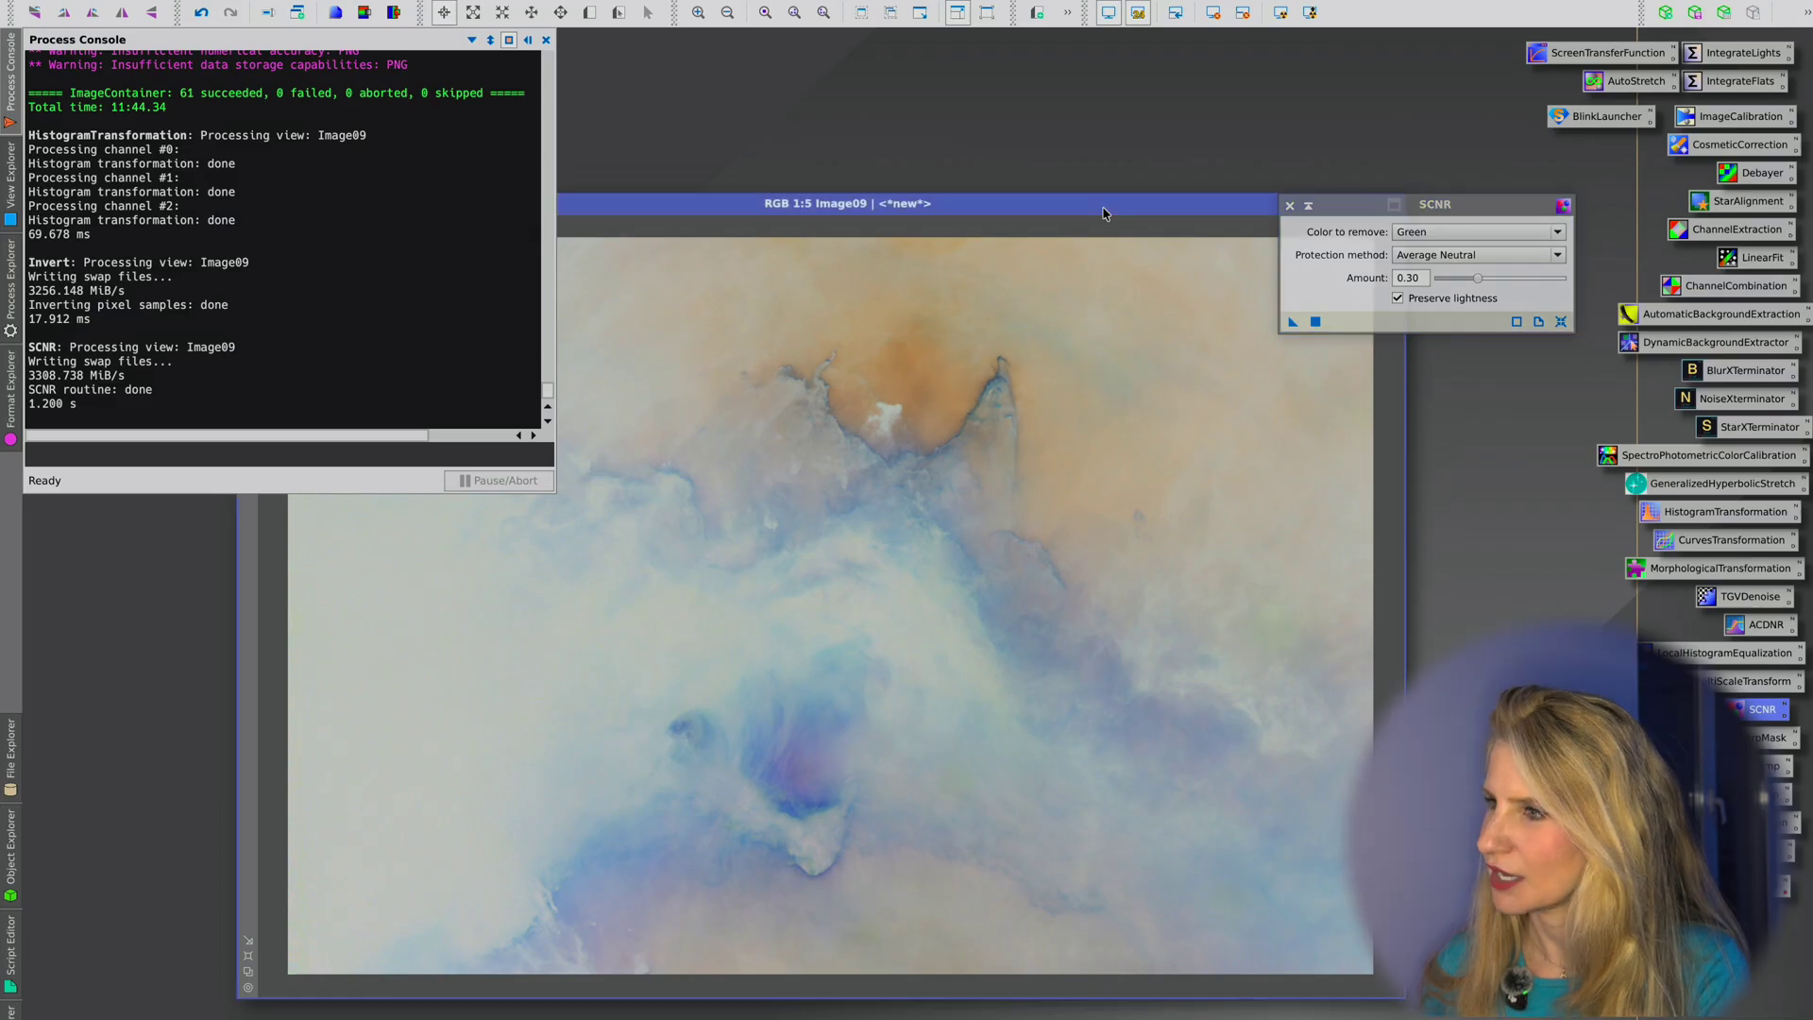
{"action": "key", "text": "ctrl+i"}
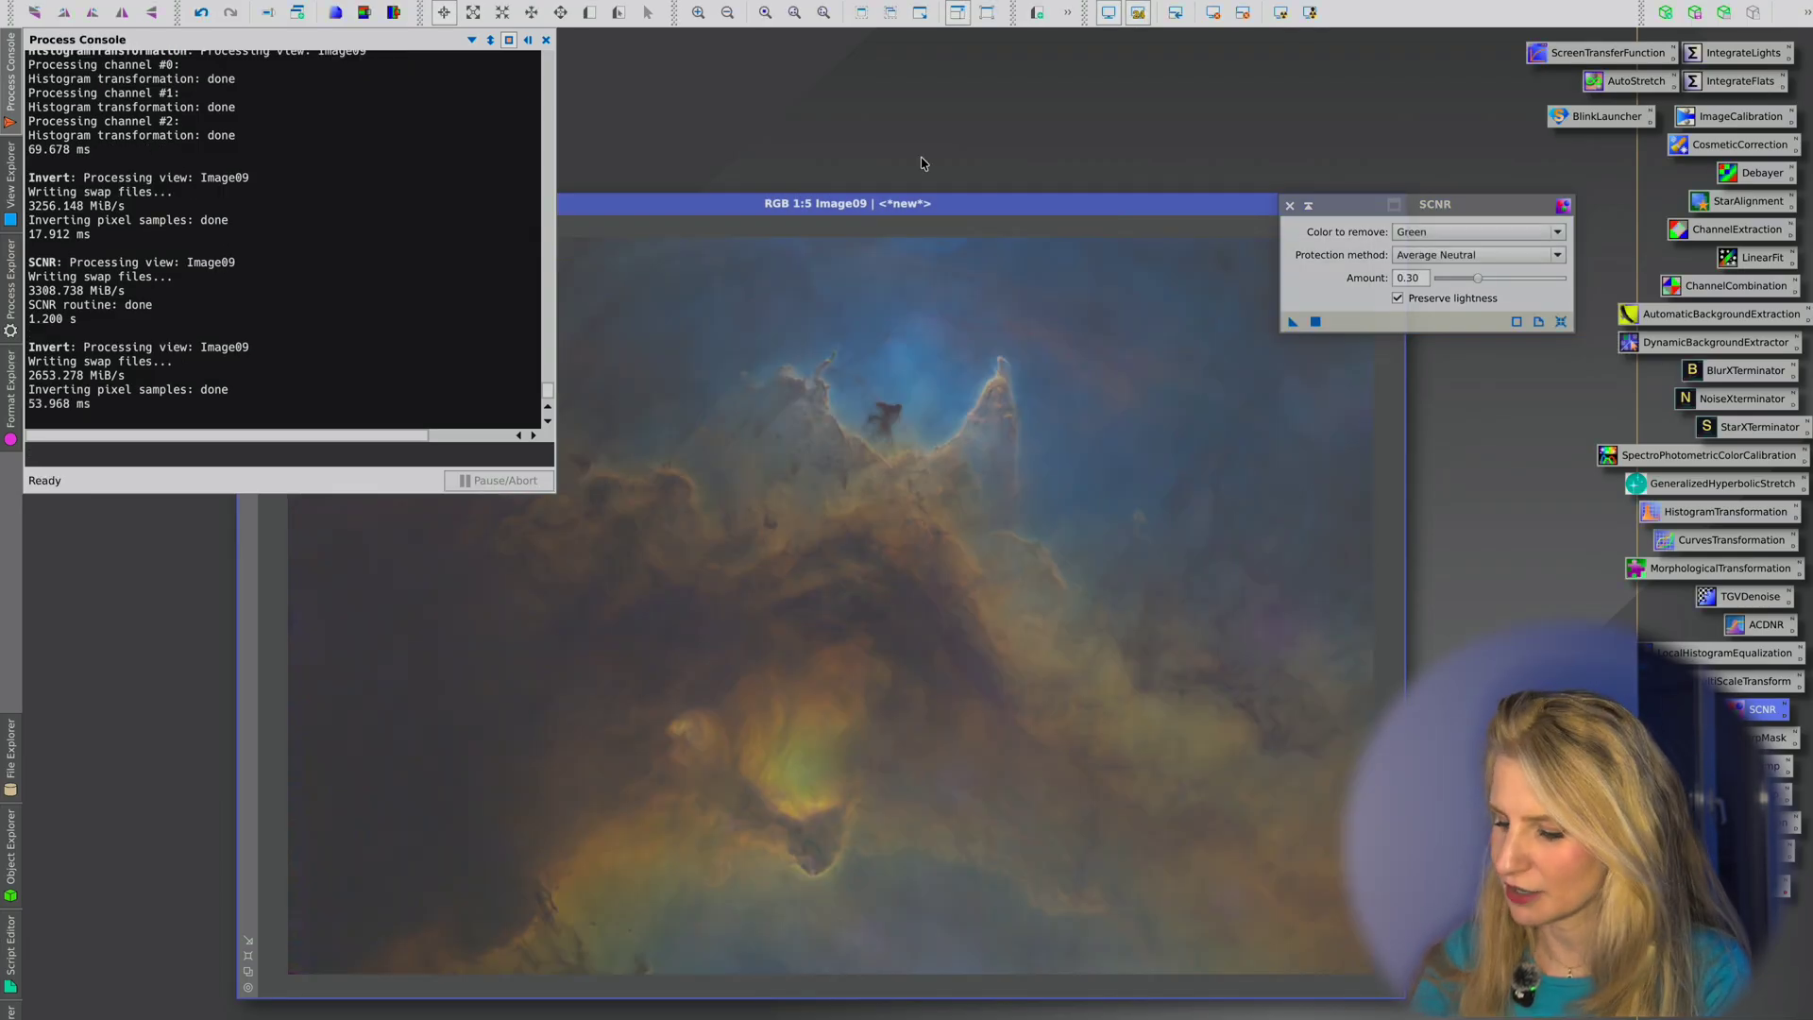
{"action": "left_click", "coordinate": [528, 41]}
{"action": "left_click", "coordinate": [1289, 207]}
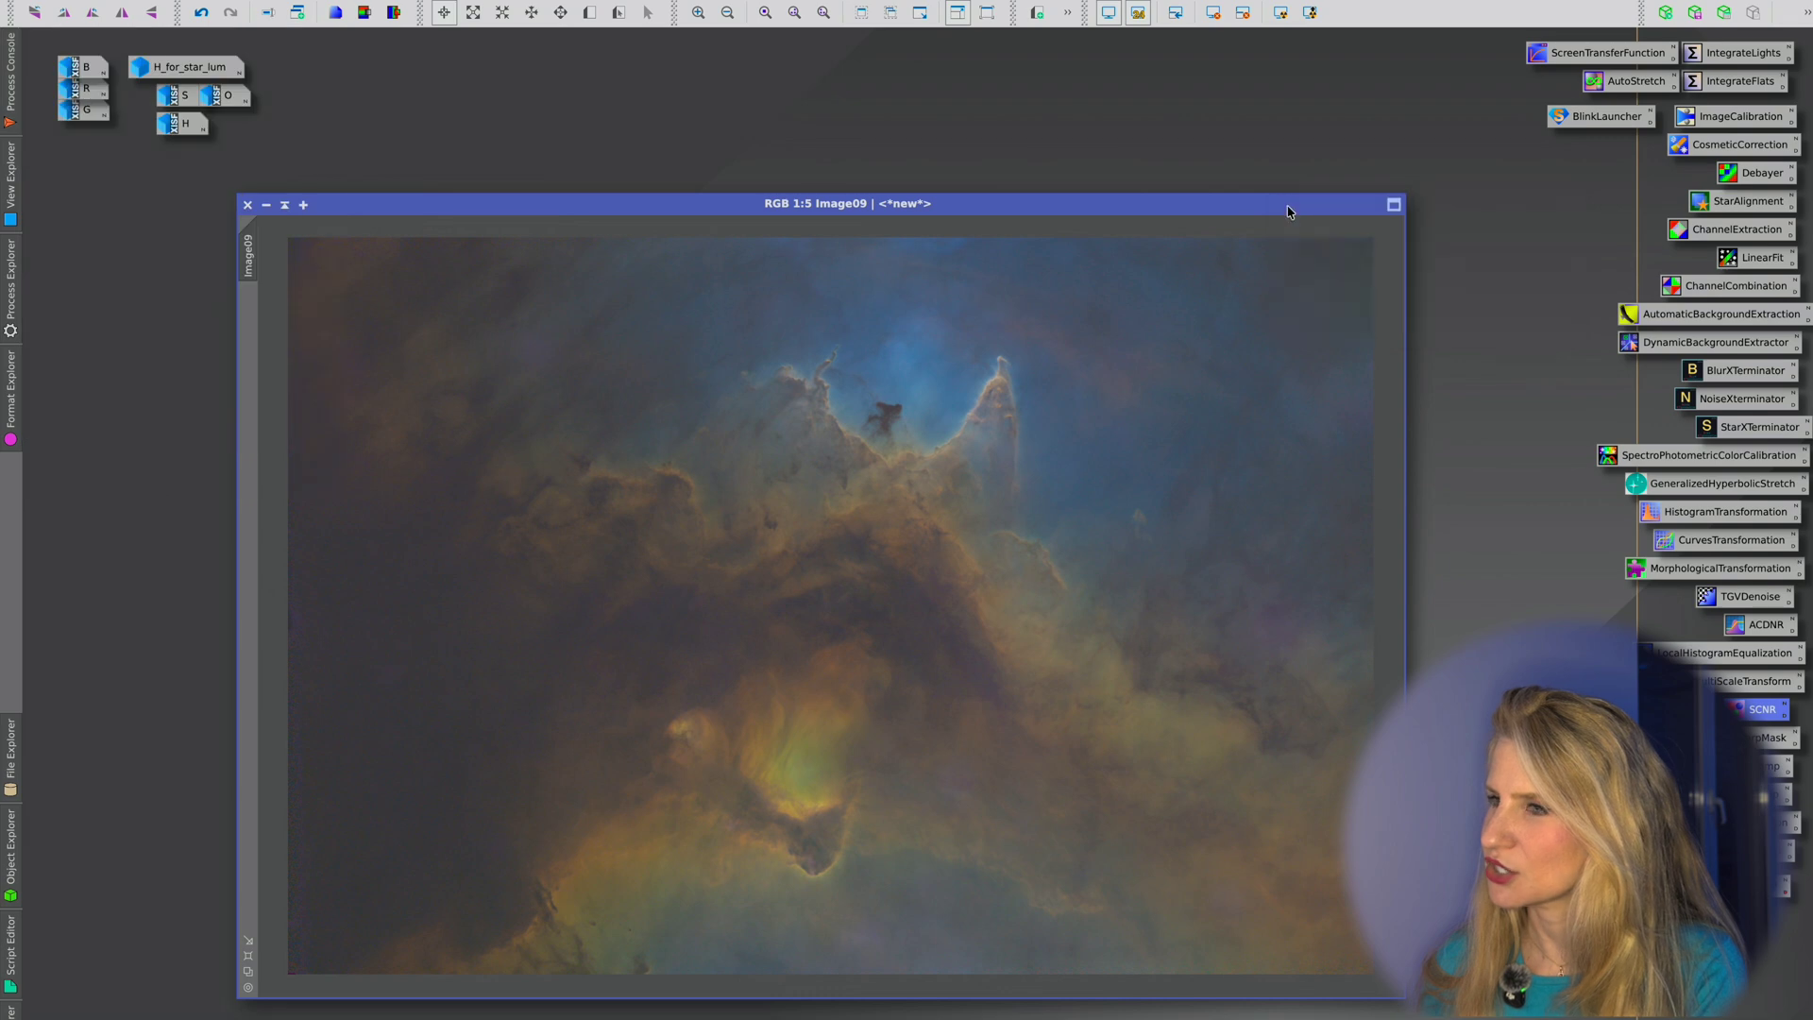
Step: Trial an S-shaped CurvesTransformation on Image09 in real-time preview
{"action": "double_click", "coordinate": [1724, 546]}
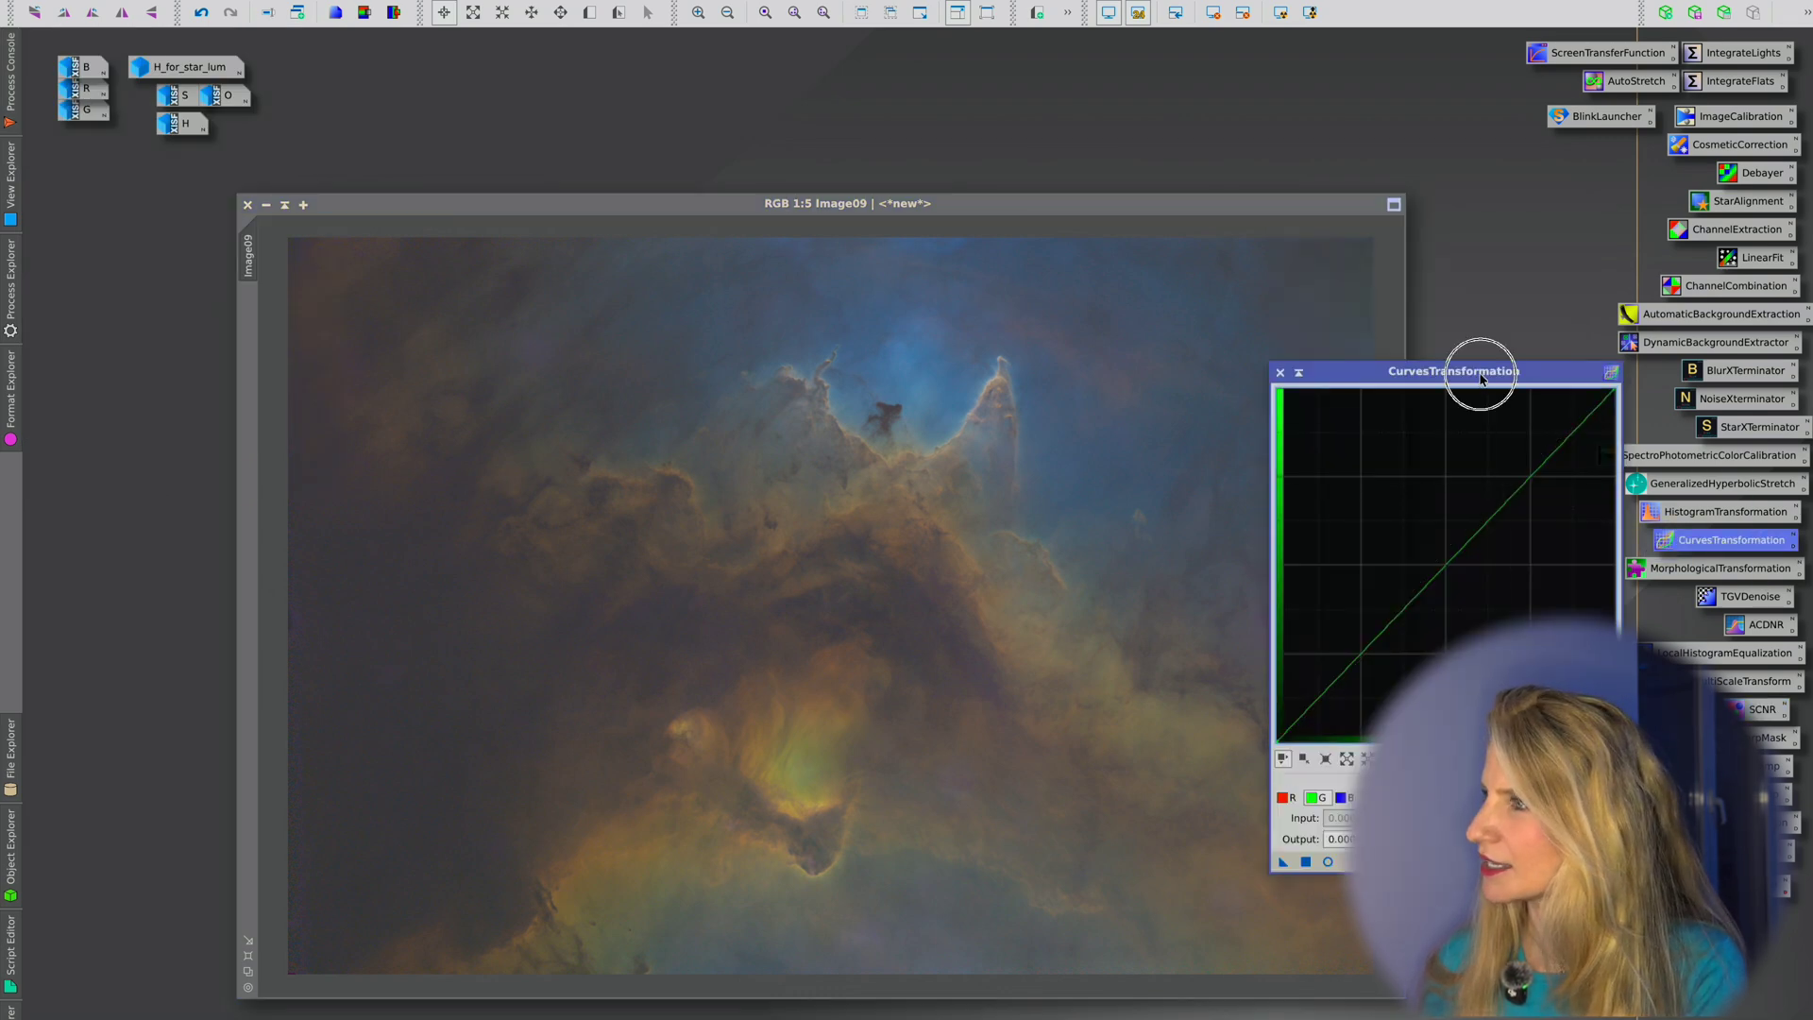
{"action": "left_click_drag", "start_coordinate": [1481, 372], "coordinate": [1643, 253]}
{"action": "left_click", "coordinate": [1446, 640]}
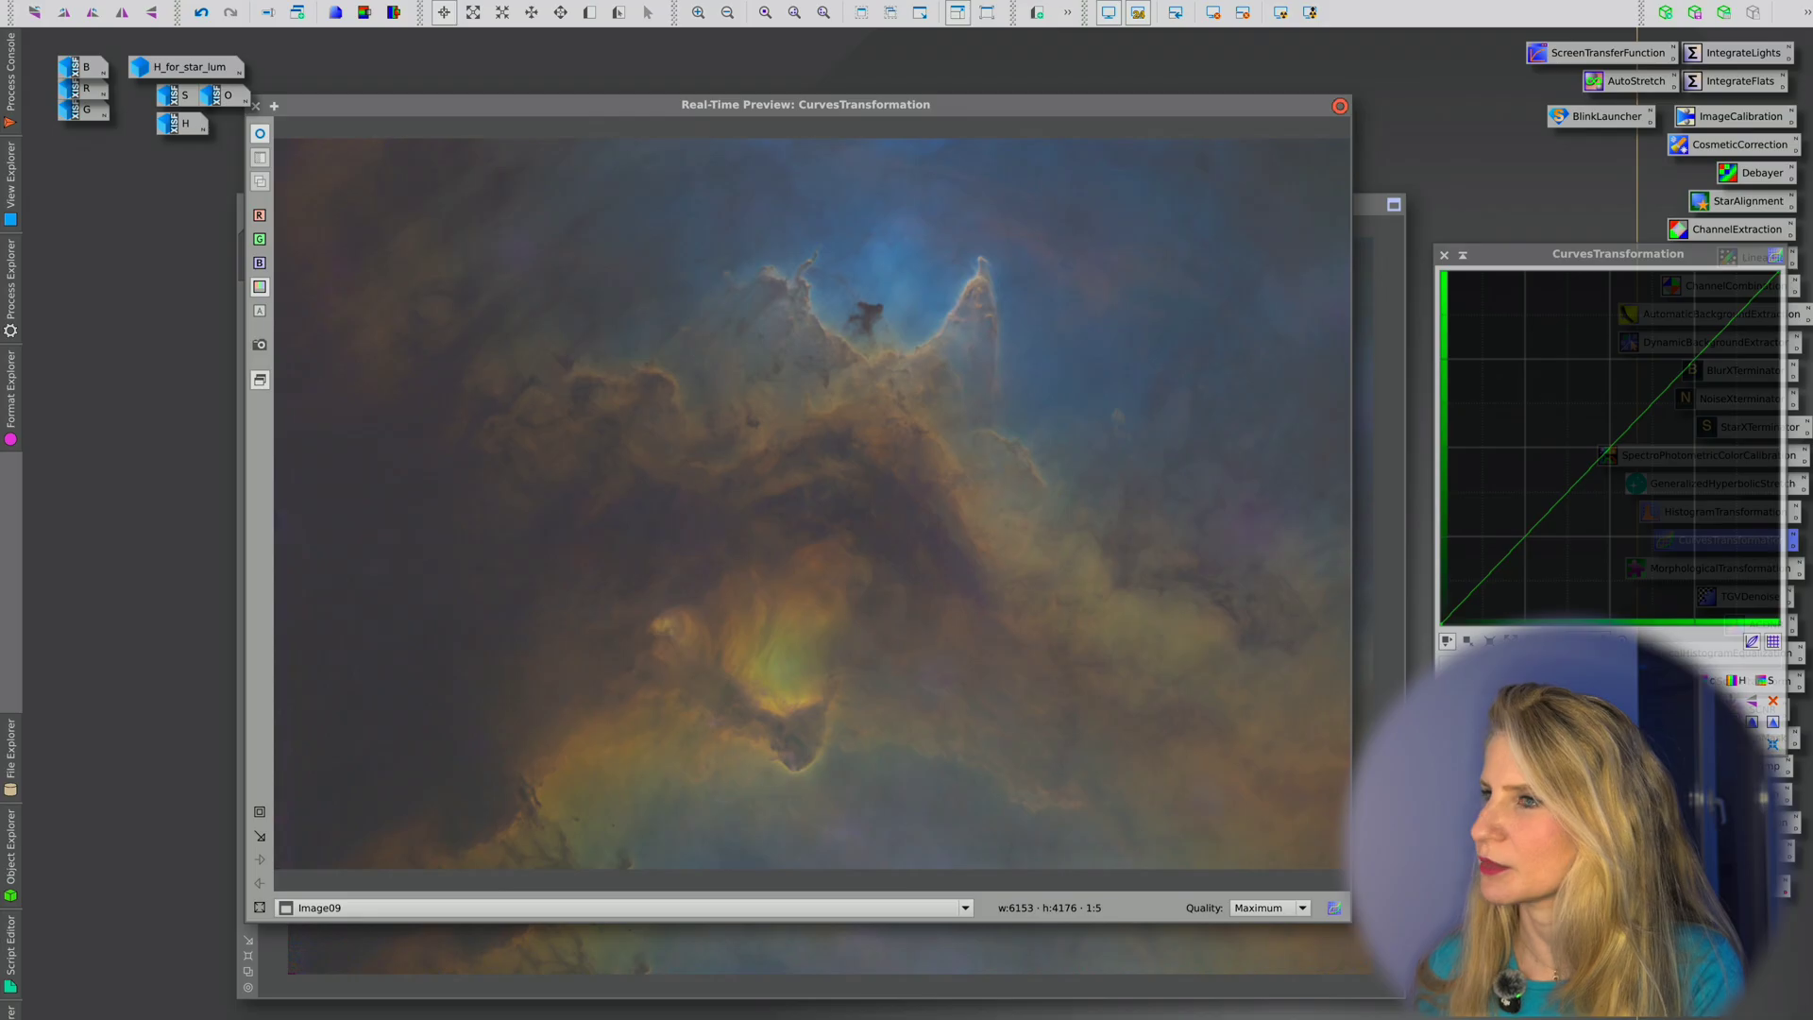
{"action": "left_click_drag", "start_coordinate": [1521, 540], "coordinate": [1499, 591]}
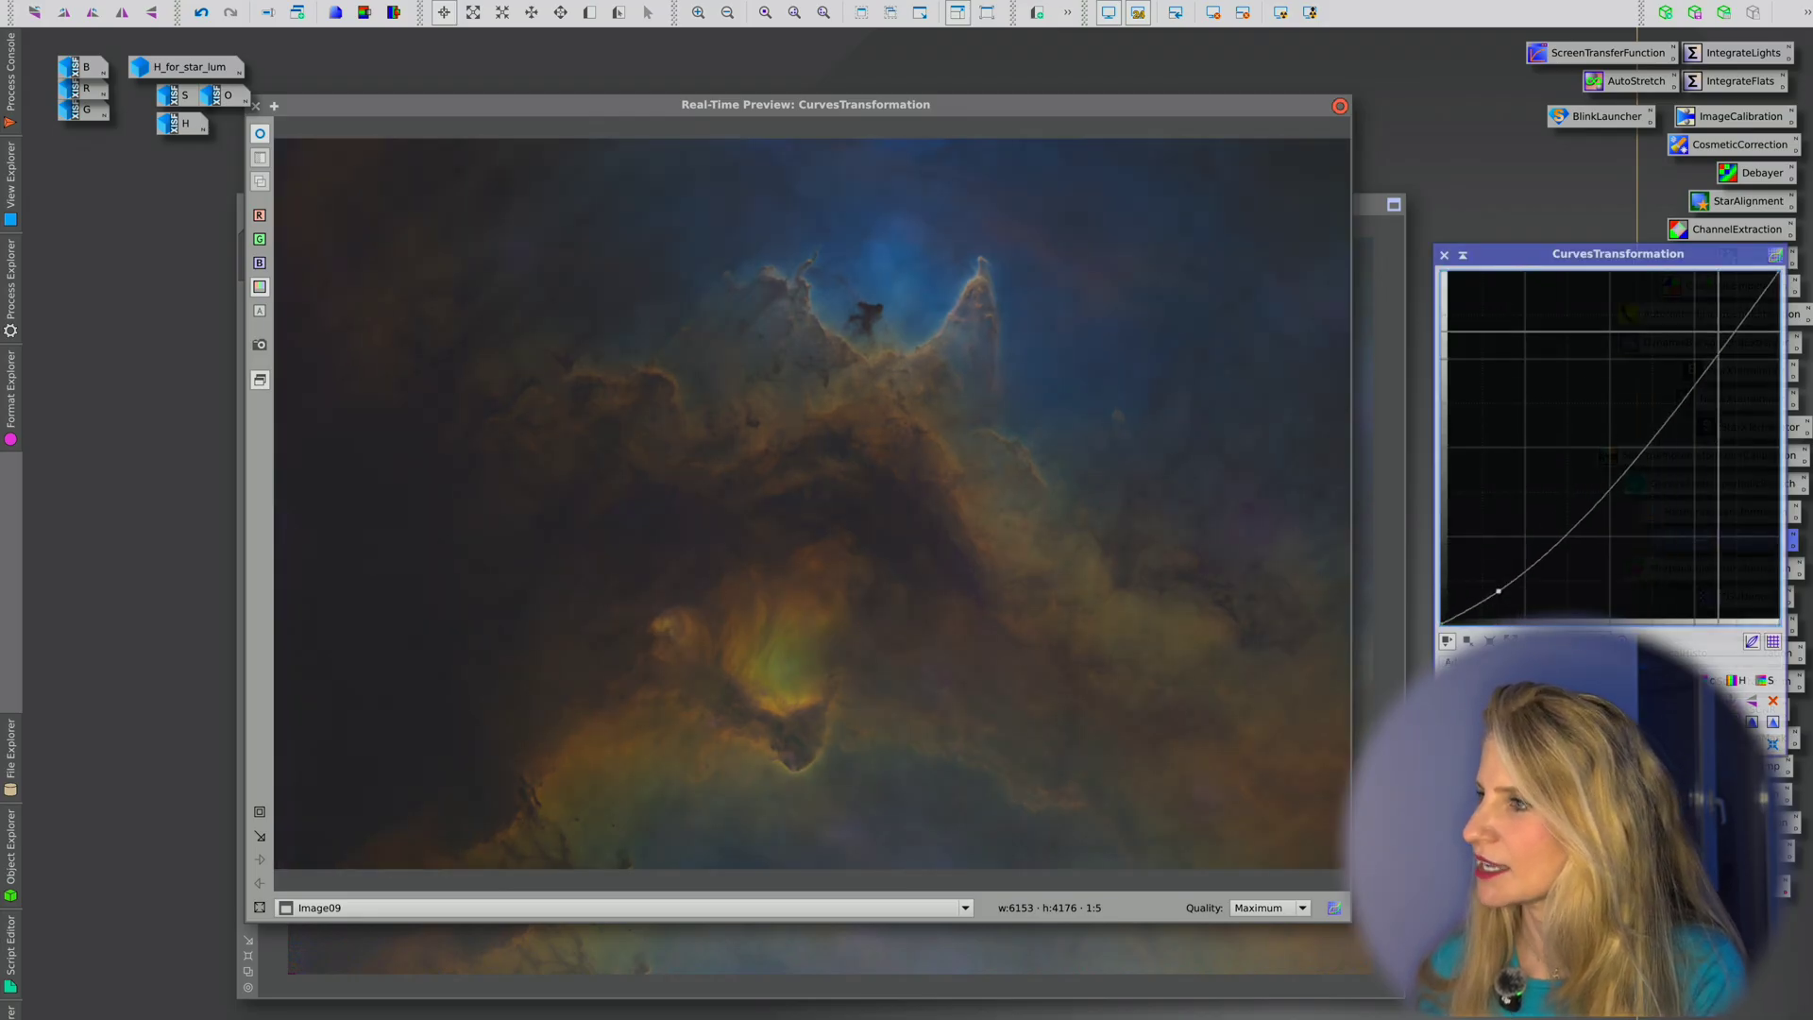
{"action": "left_click_drag", "start_coordinate": [1725, 338], "coordinate": [1599, 412]}
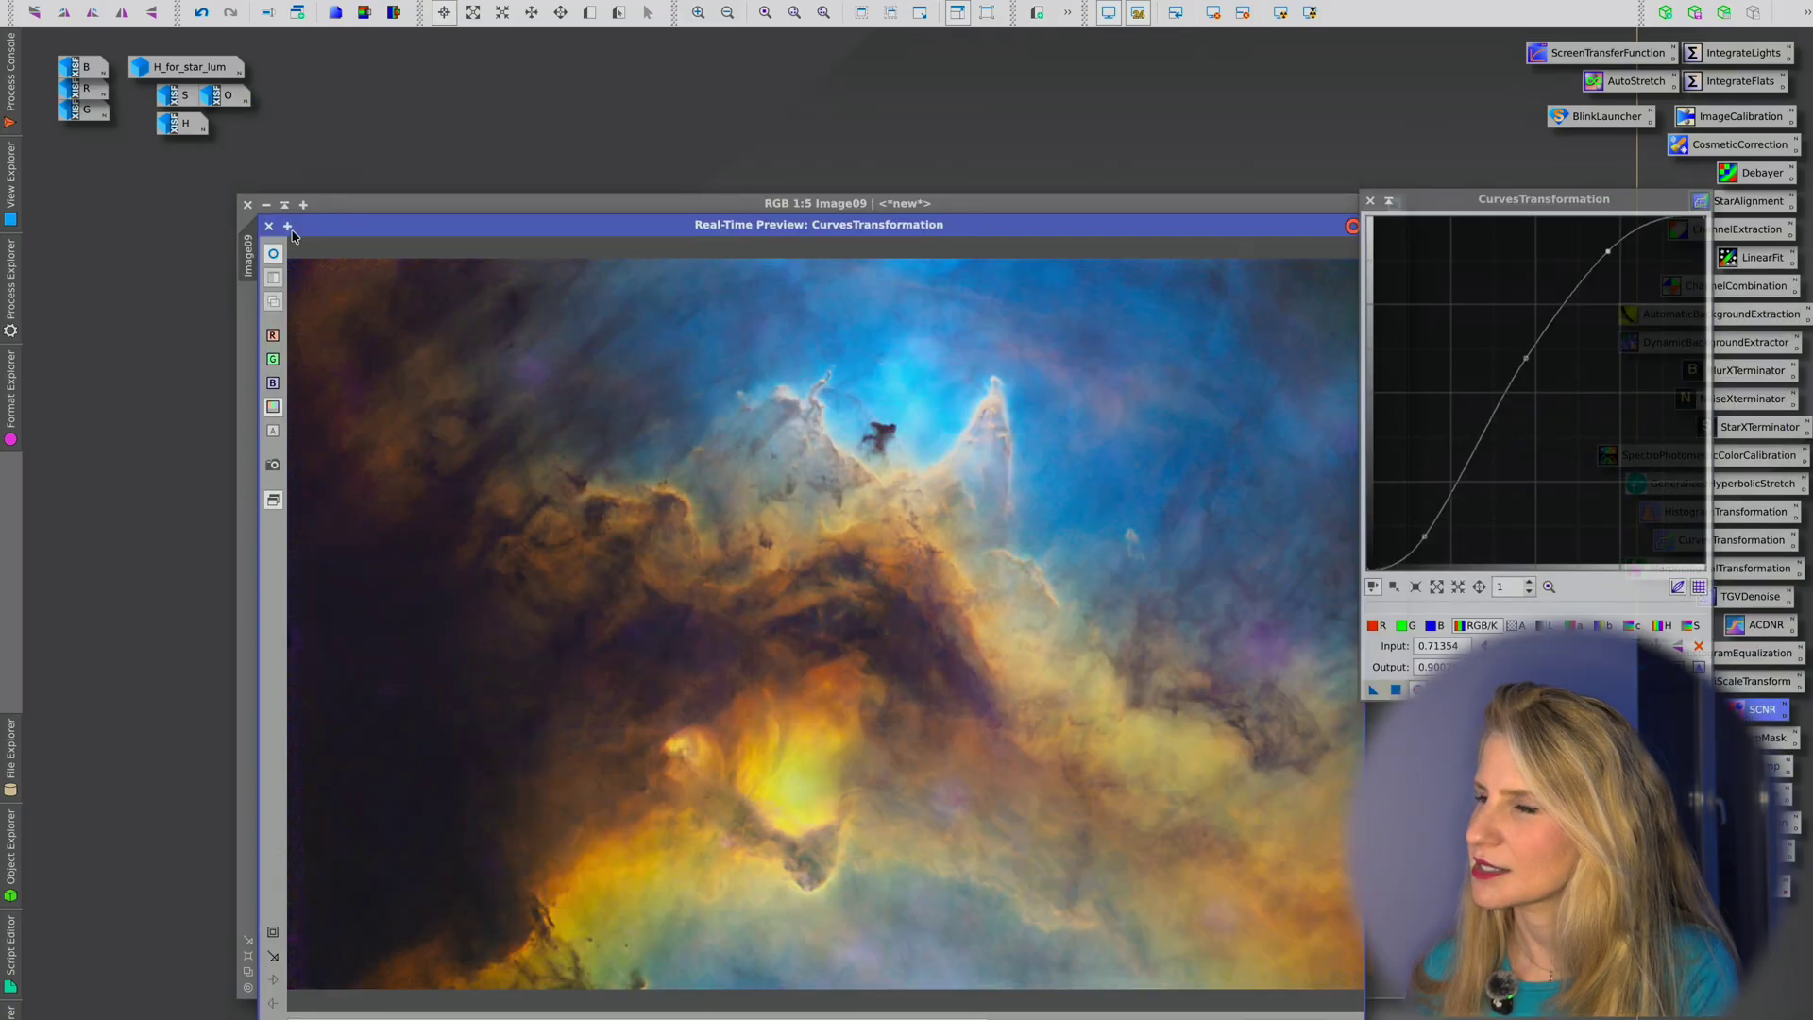
{"action": "left_click", "coordinate": [268, 225]}
Step: Redraw the curve with darker shadows and lifted highlights, then apply it to Image09
{"action": "left_click", "coordinate": [1698, 646]}
{"action": "left_click", "coordinate": [1418, 689]}
{"action": "left_click", "coordinate": [1430, 504]}
{"action": "left_click_drag", "start_coordinate": [1431, 504], "coordinate": [1424, 530]}
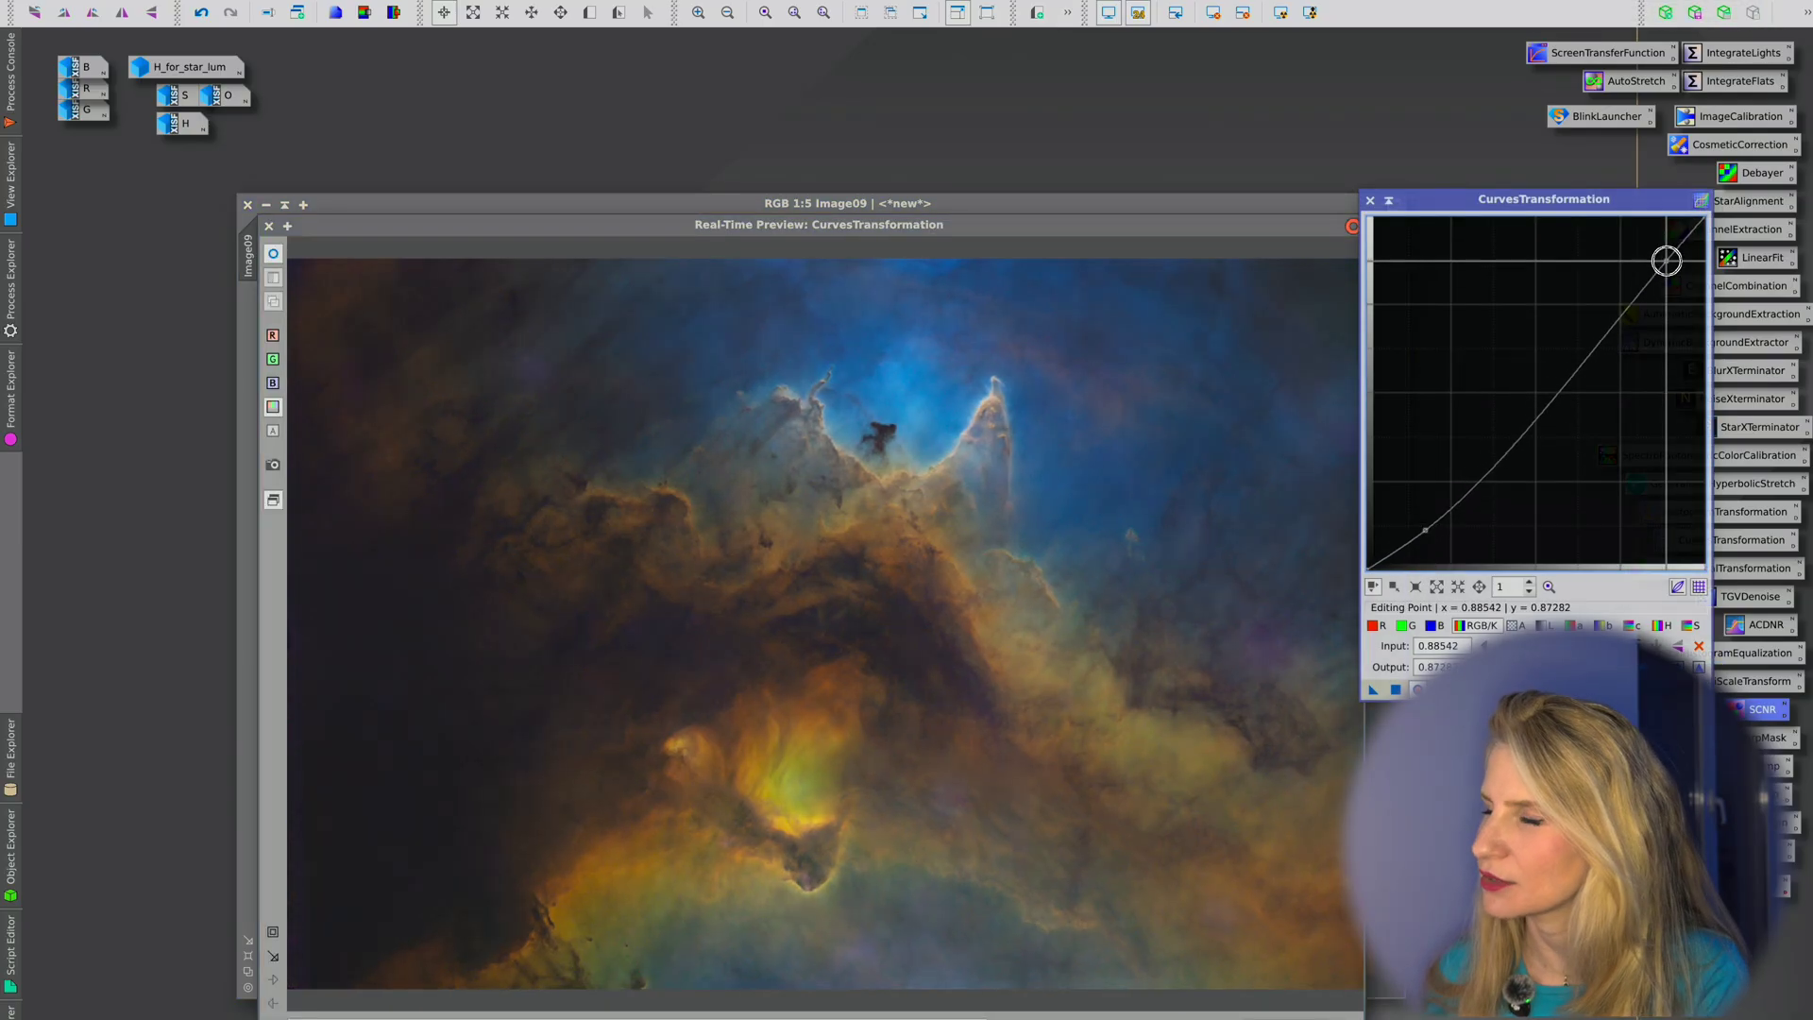
{"action": "left_click_drag", "start_coordinate": [1666, 258], "coordinate": [1660, 251]}
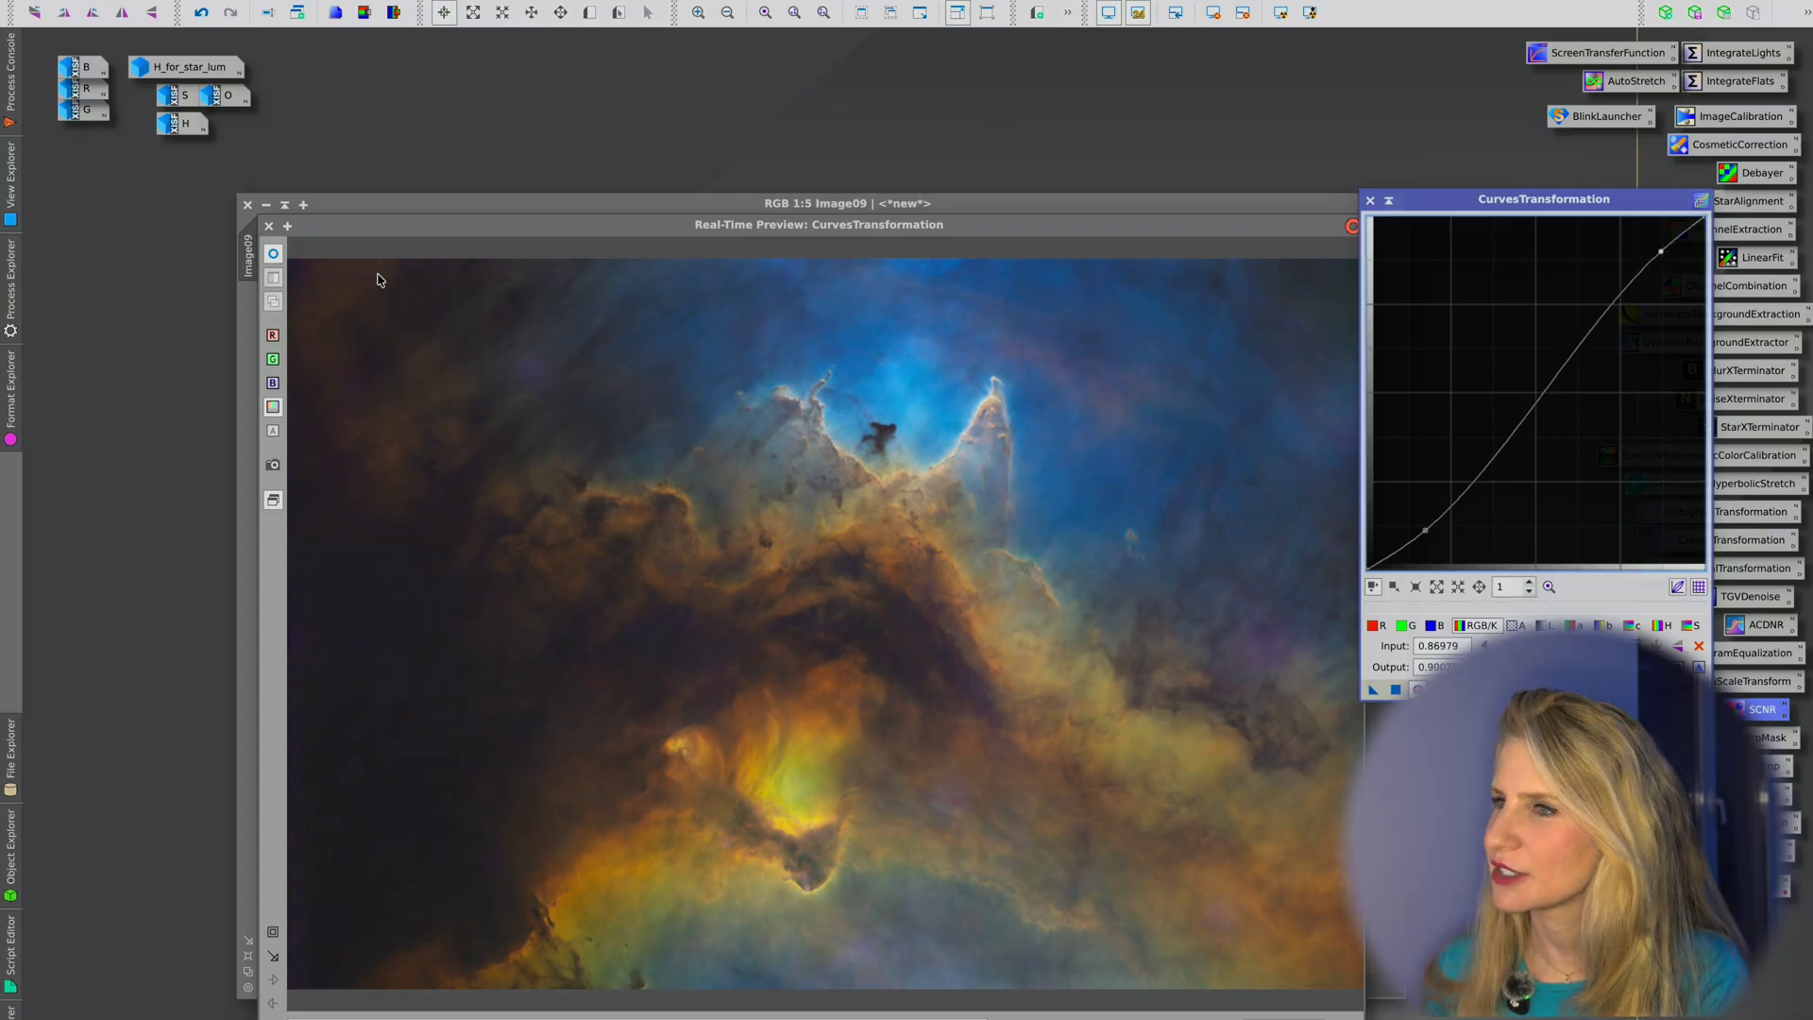
{"action": "left_click", "coordinate": [273, 256]}
{"action": "left_click_drag", "start_coordinate": [401, 722], "coordinate": [419, 813]}
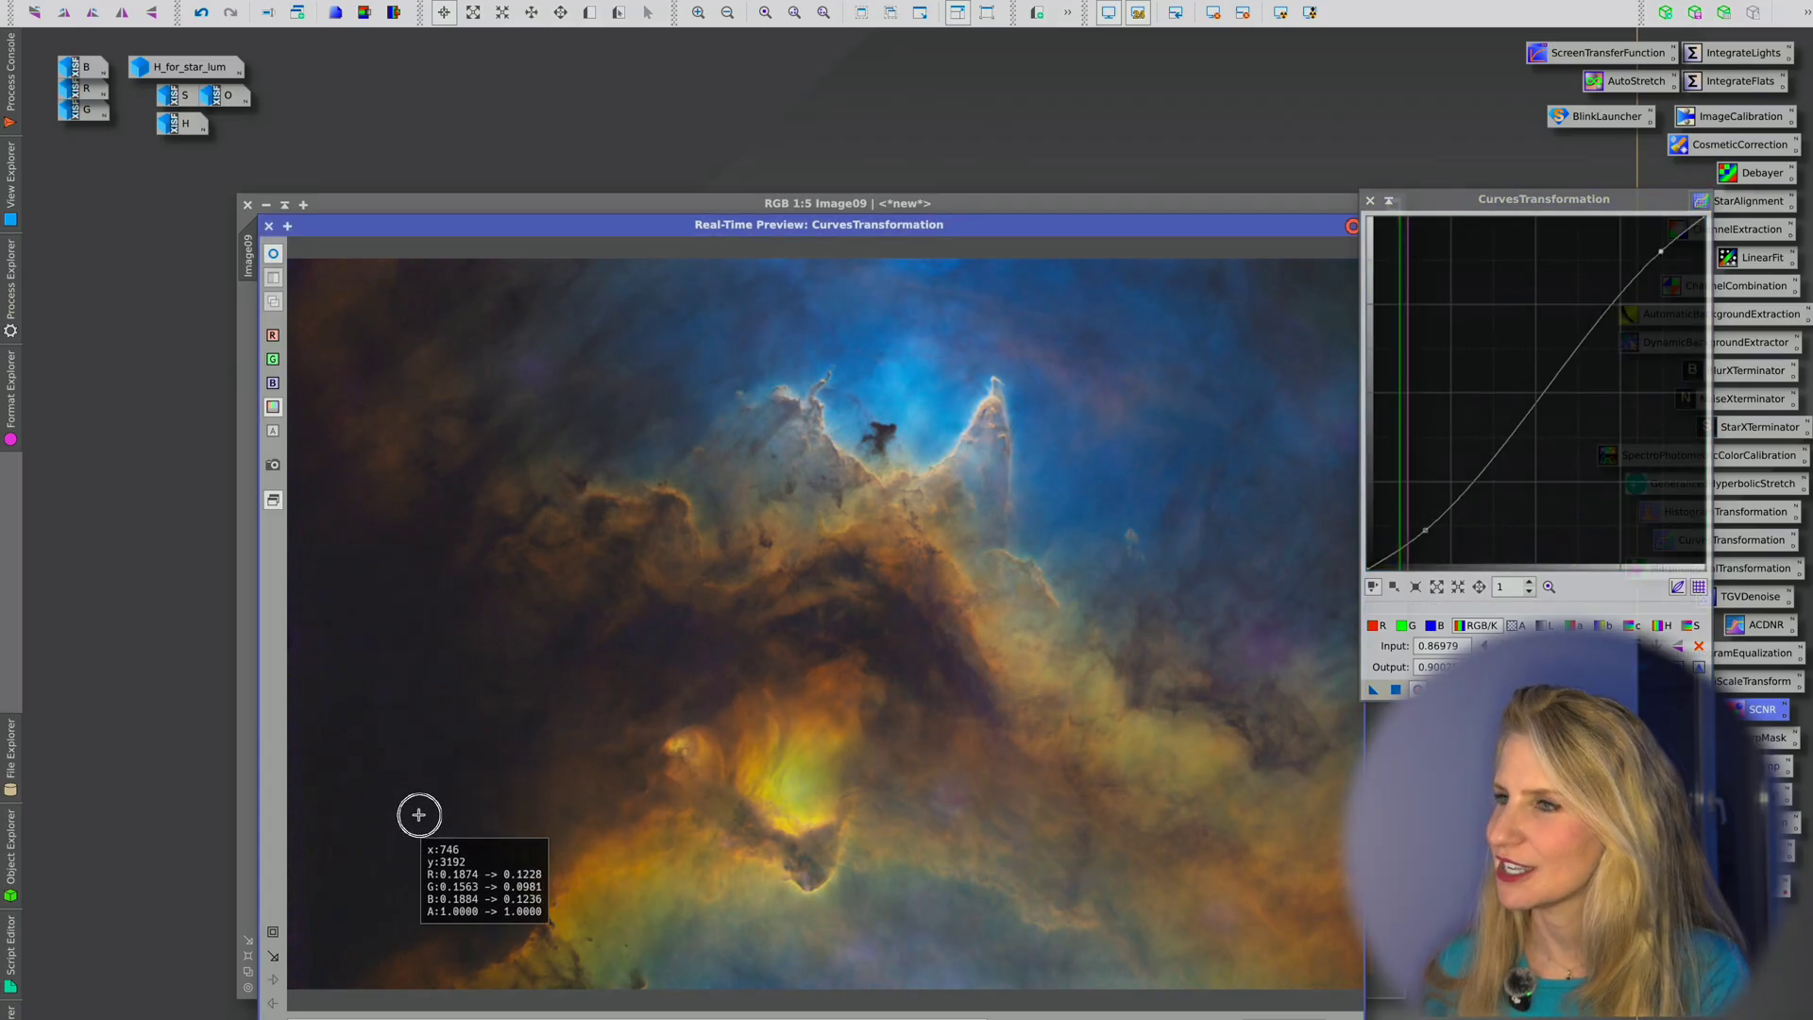
{"action": "left_click", "coordinate": [268, 226]}
{"action": "left_click", "coordinate": [1397, 690]}
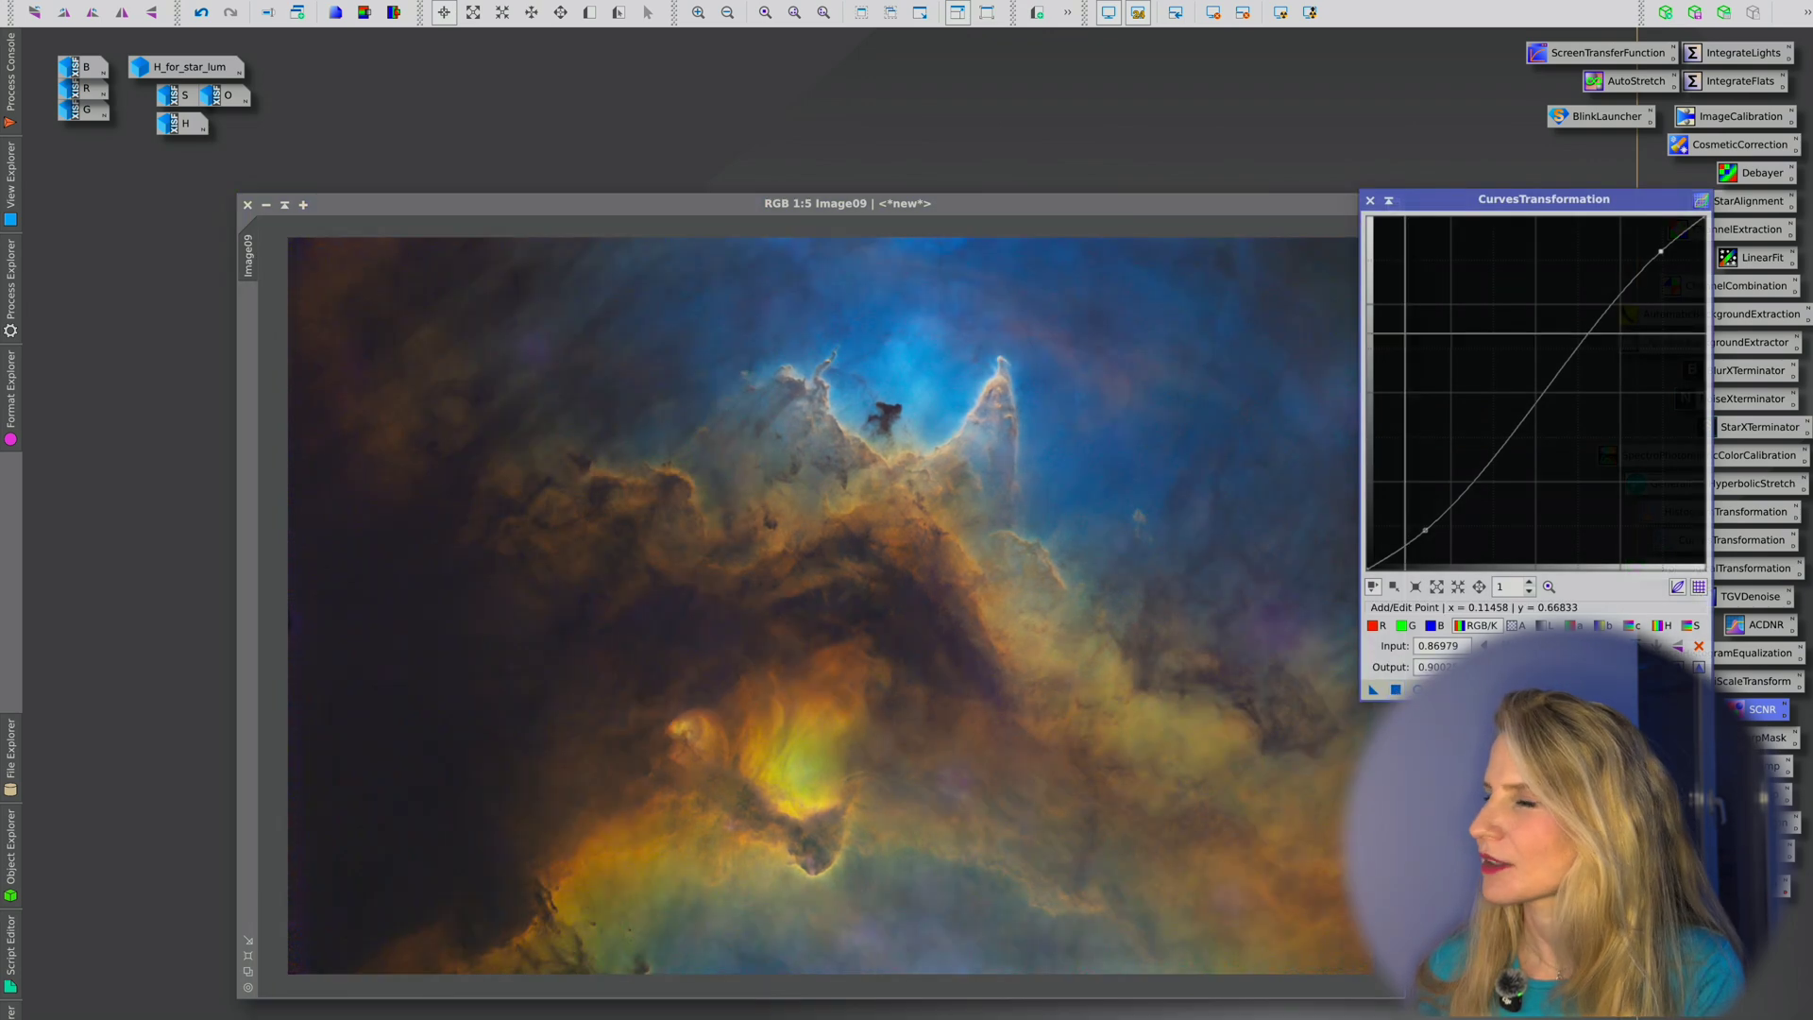
Step: Close Curves and view the blue area of Image09 at 1:1
{"action": "left_click", "coordinate": [1368, 200]}
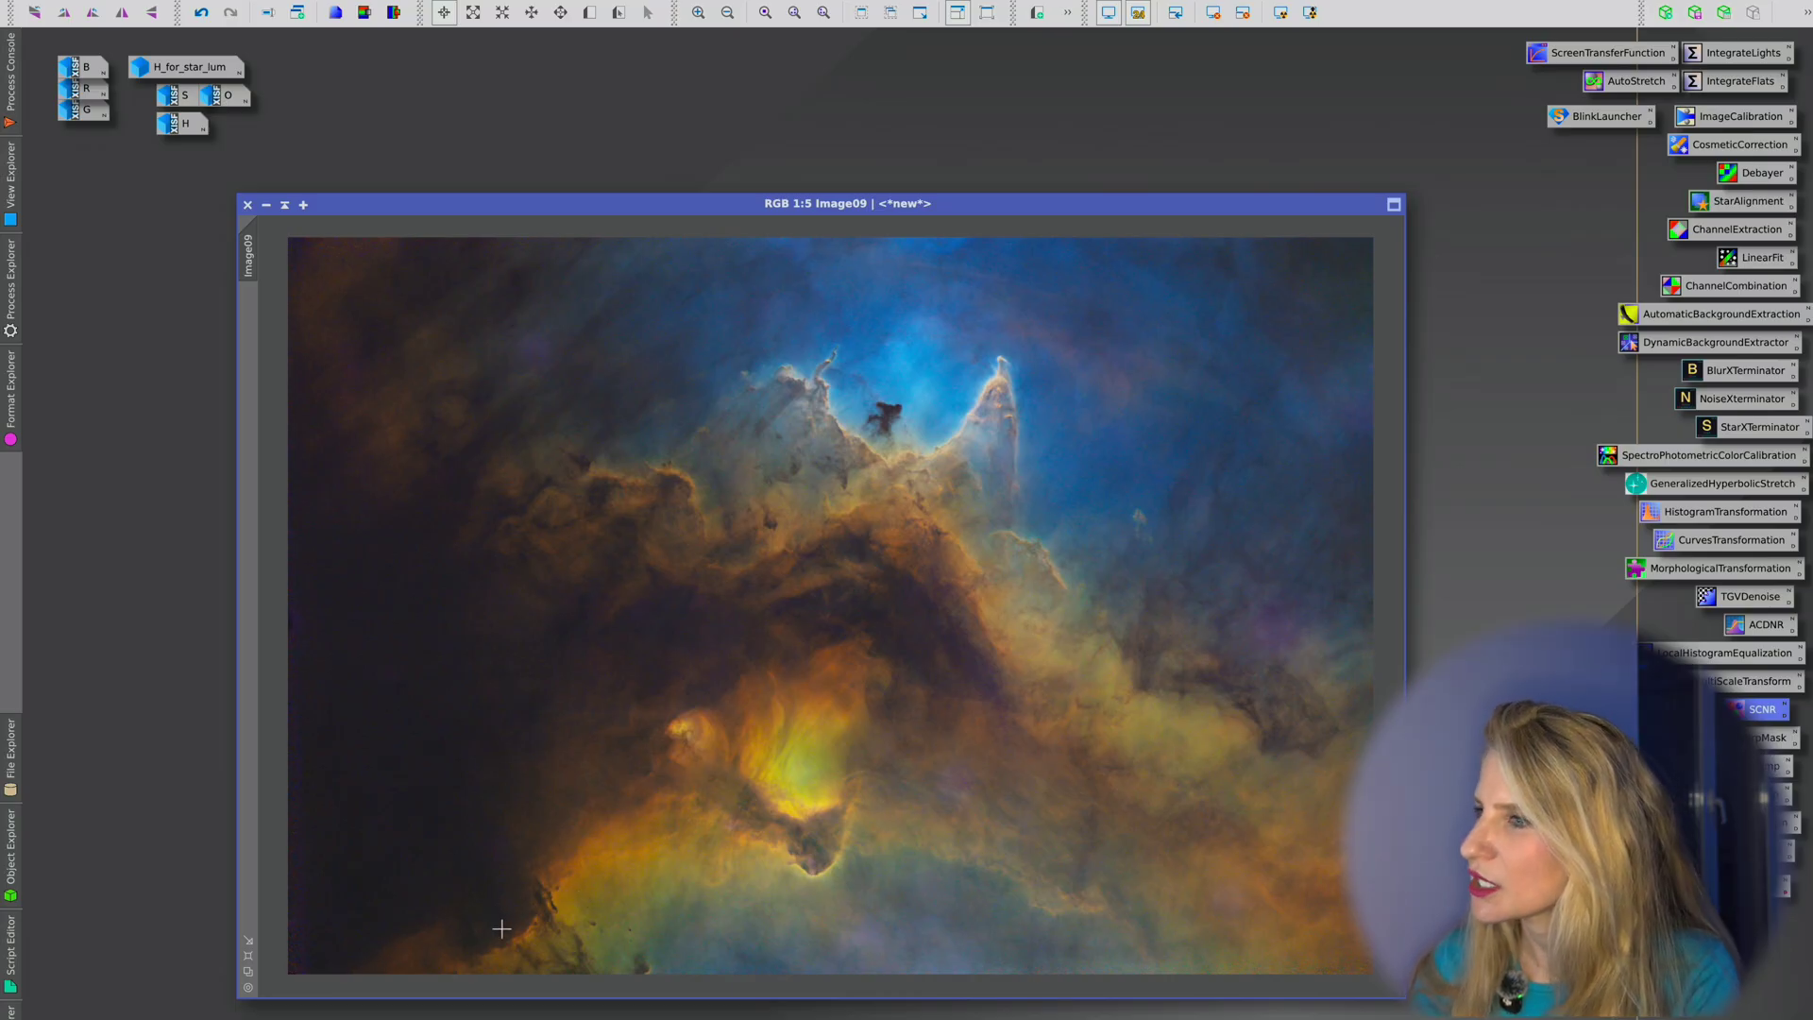
{"action": "left_click", "coordinate": [765, 13]}
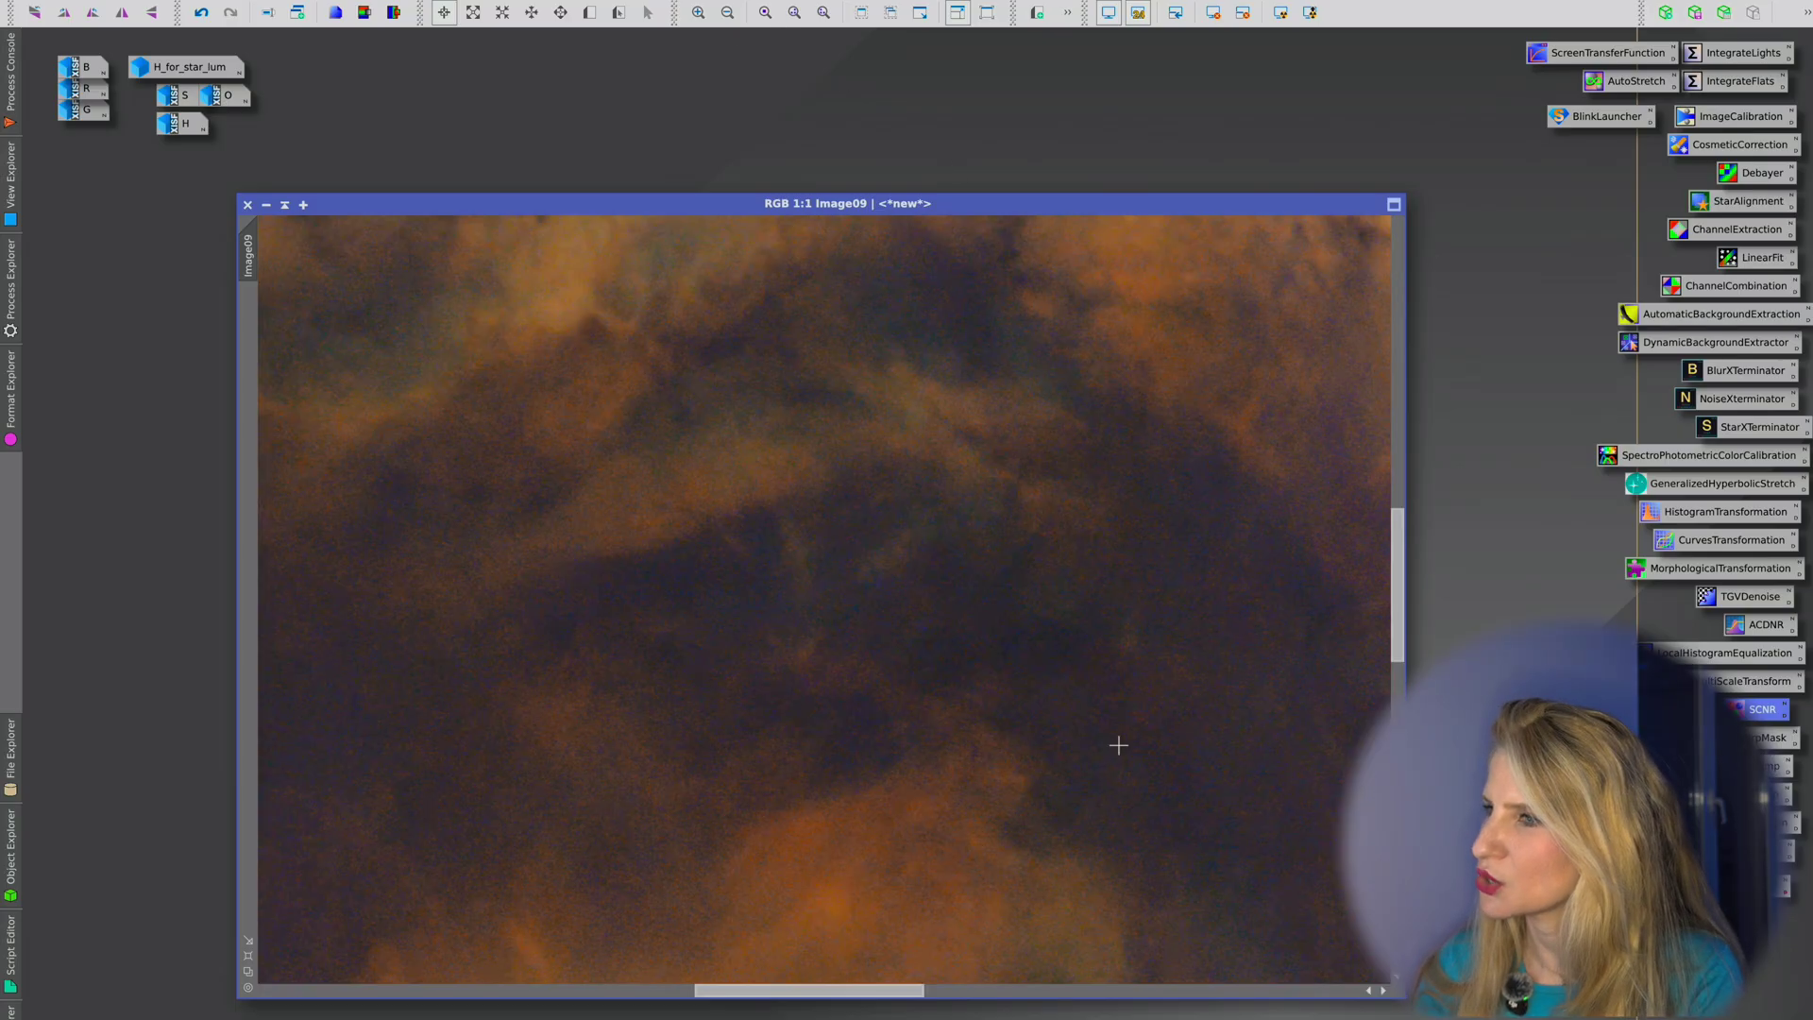
{"action": "left_click_drag", "start_coordinate": [1396, 619], "coordinate": [1397, 416]}
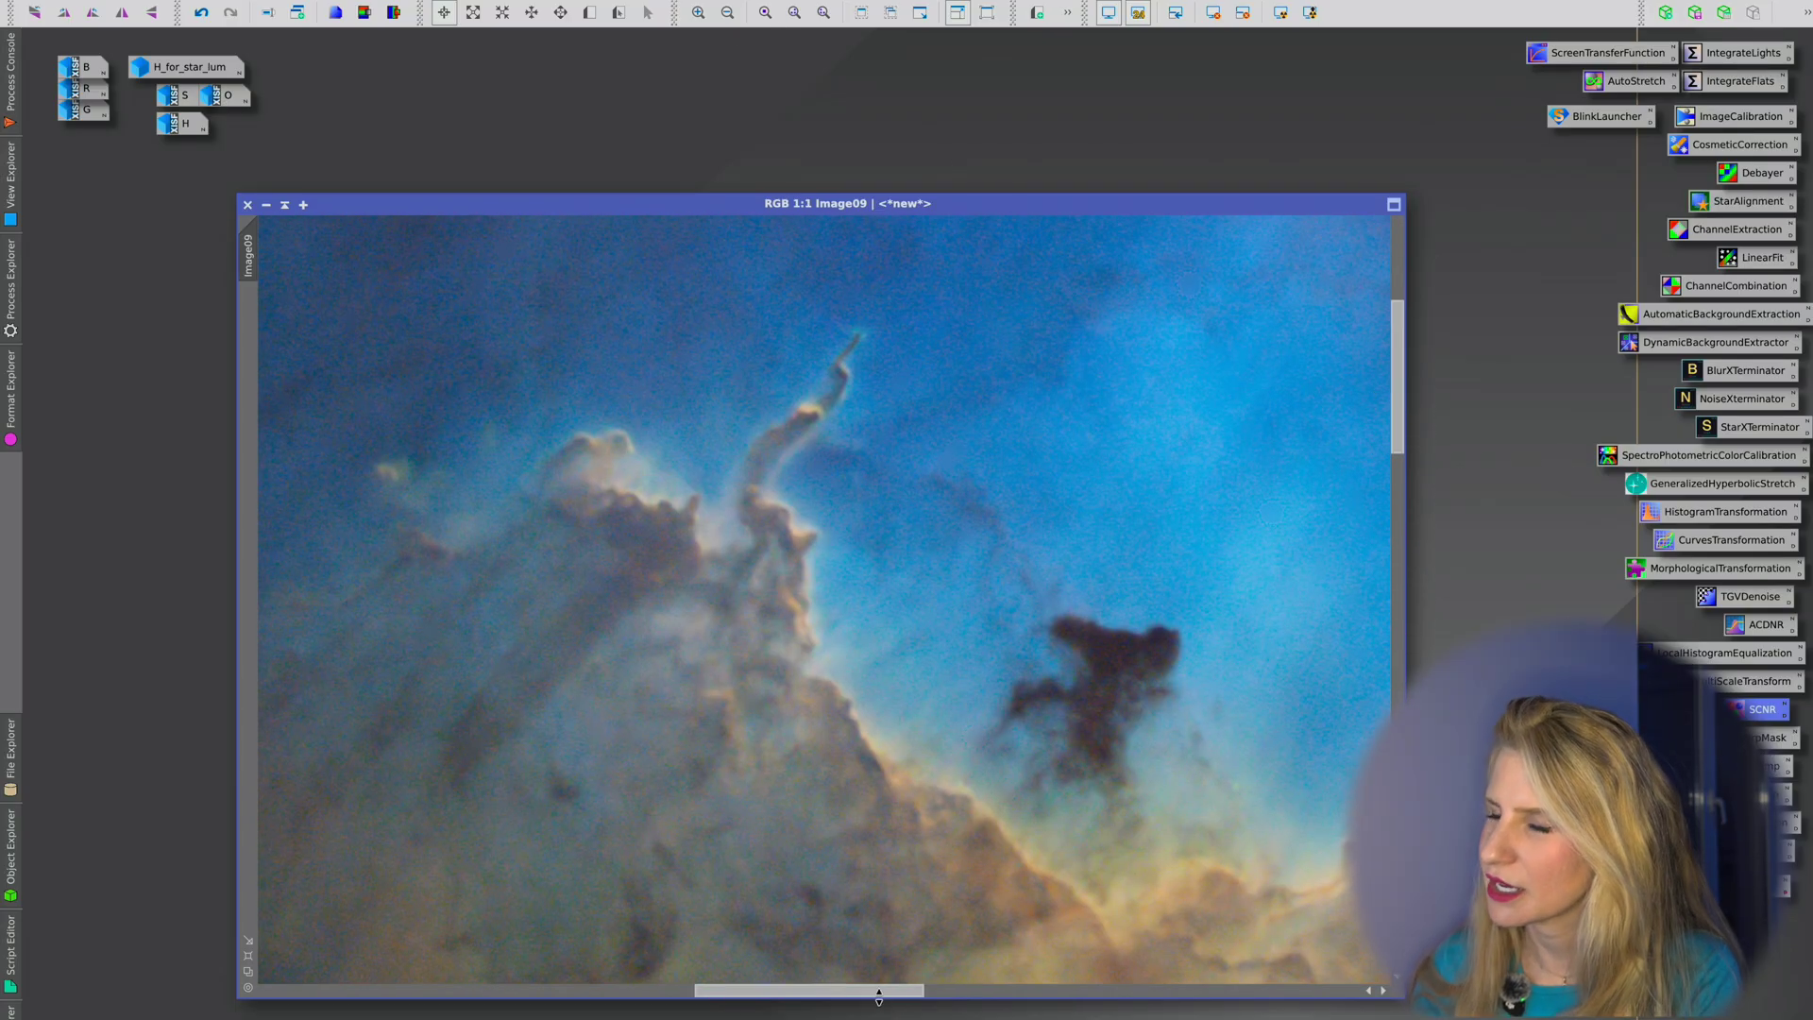
{"action": "left_click_drag", "start_coordinate": [875, 990], "coordinate": [924, 987]}
Step: Outline Preview01 around the dark pillar and display it on its own
{"action": "left_click", "coordinate": [589, 13]}
{"action": "left_click_drag", "start_coordinate": [812, 620], "coordinate": [1011, 715]}
{"action": "left_click", "coordinate": [248, 318]}
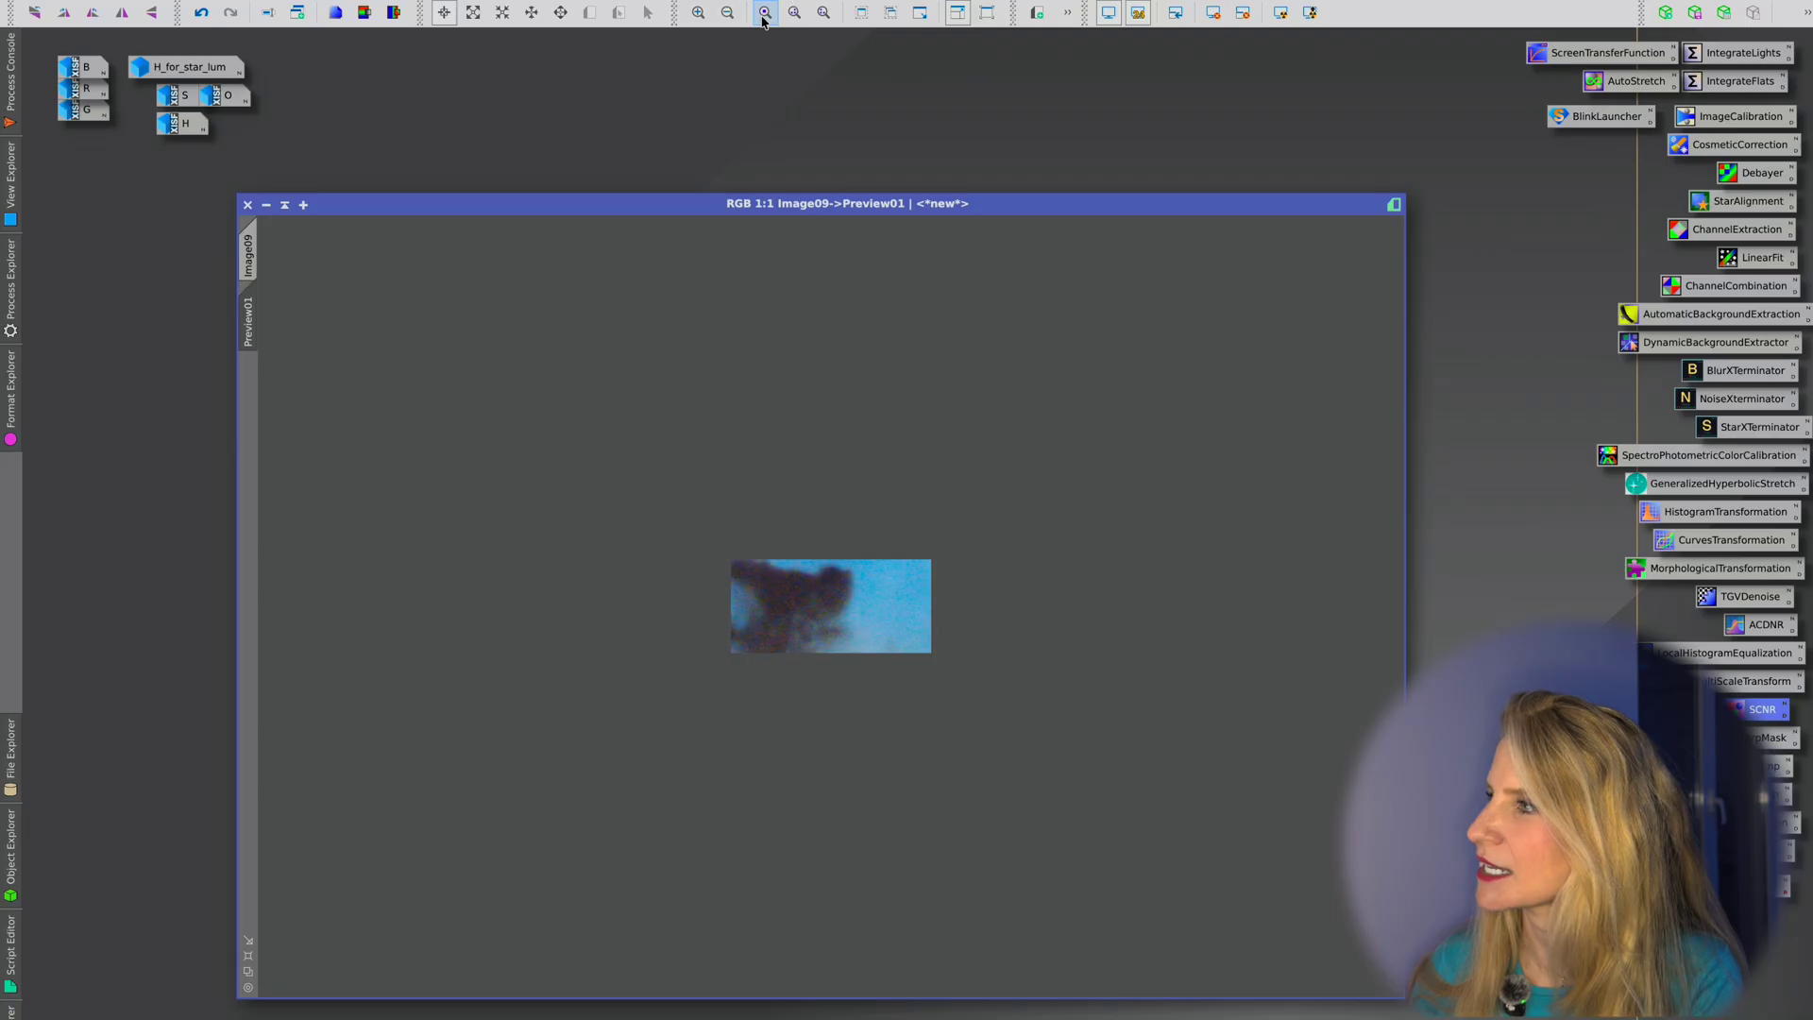
Step: Zoom Preview01 to 2:1 and open a reset NoiseXTerminator with live preview, denoise at 0.50
{"action": "left_click", "coordinate": [698, 13]}
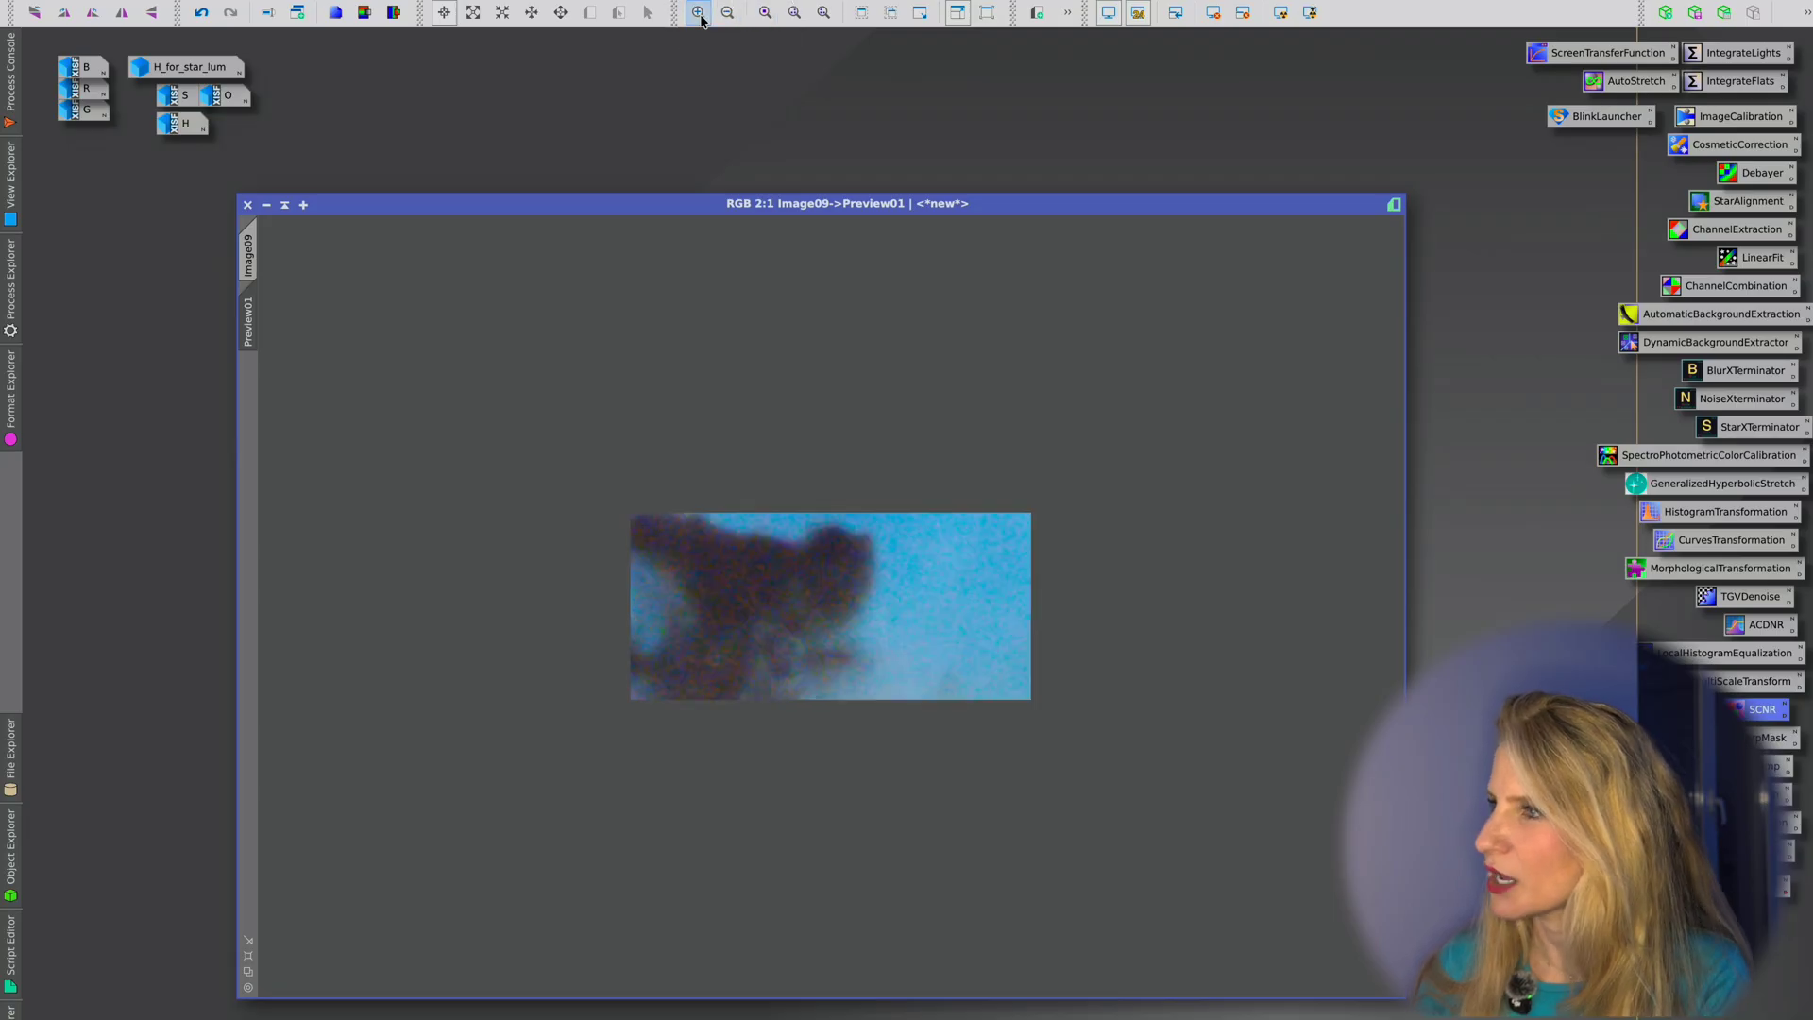
{"action": "double_click", "coordinate": [1712, 399]}
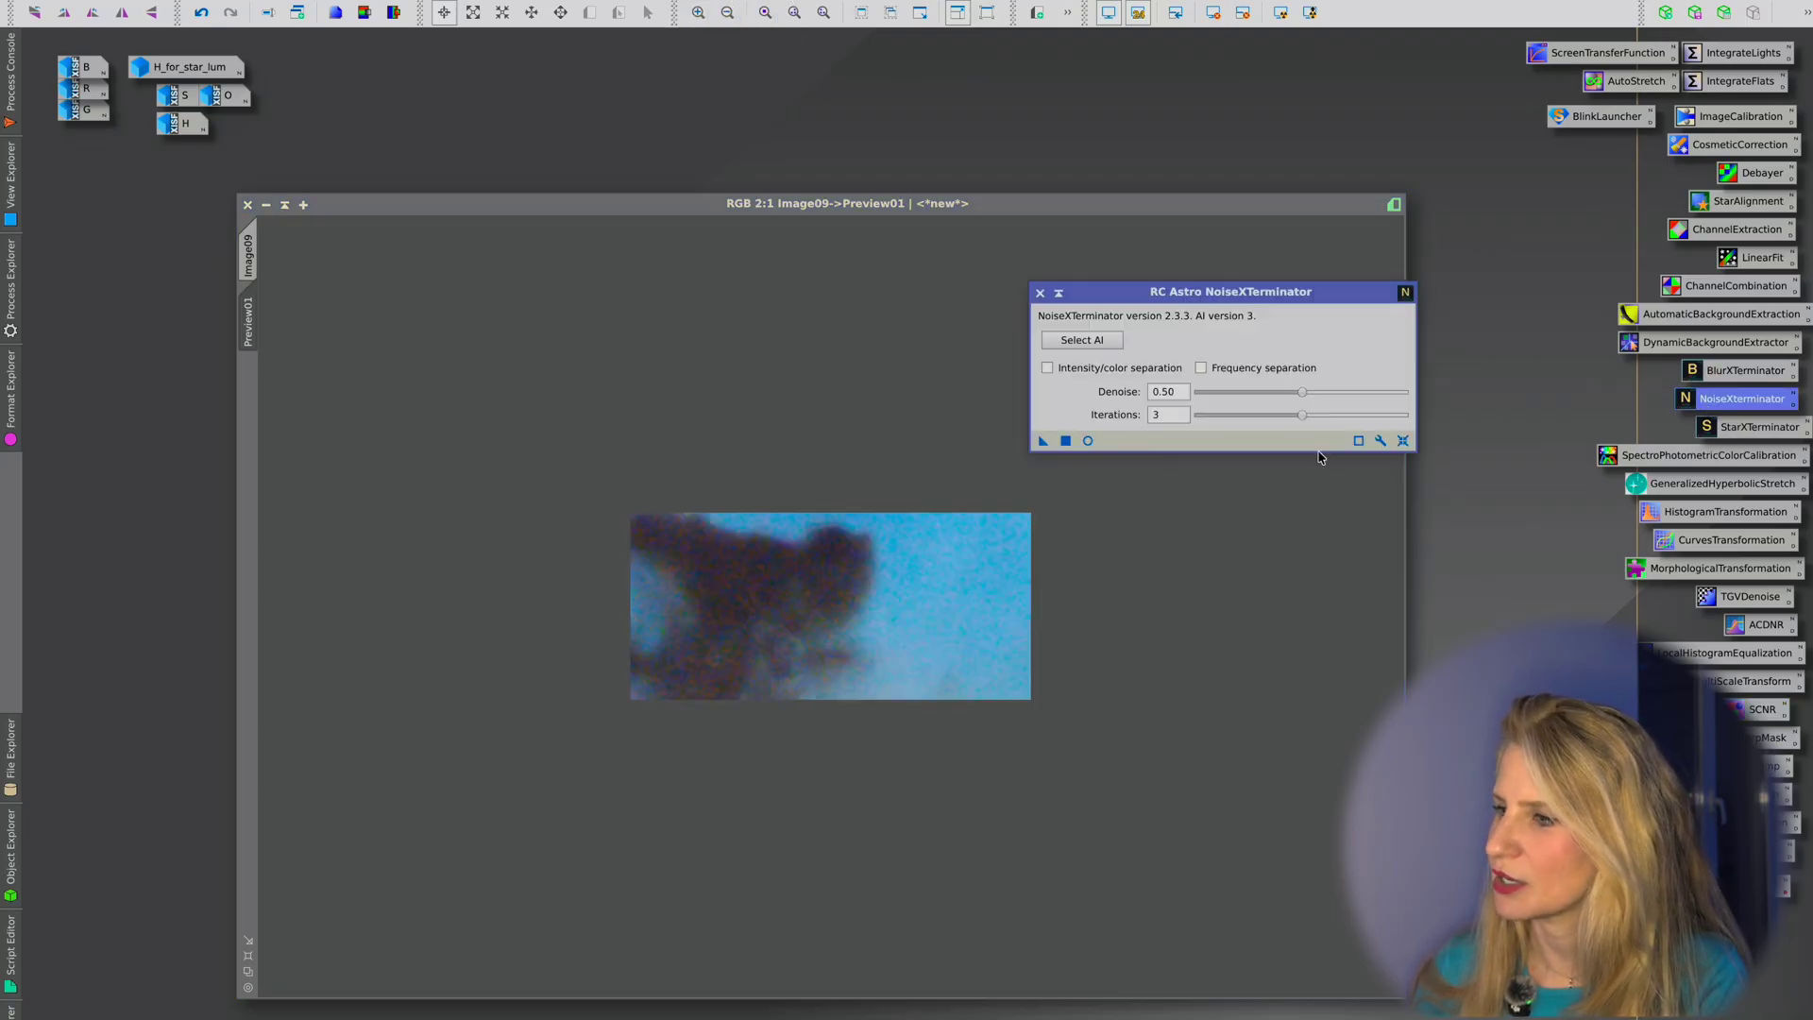
{"action": "left_click", "coordinate": [1402, 441]}
{"action": "left_click", "coordinate": [1088, 440]}
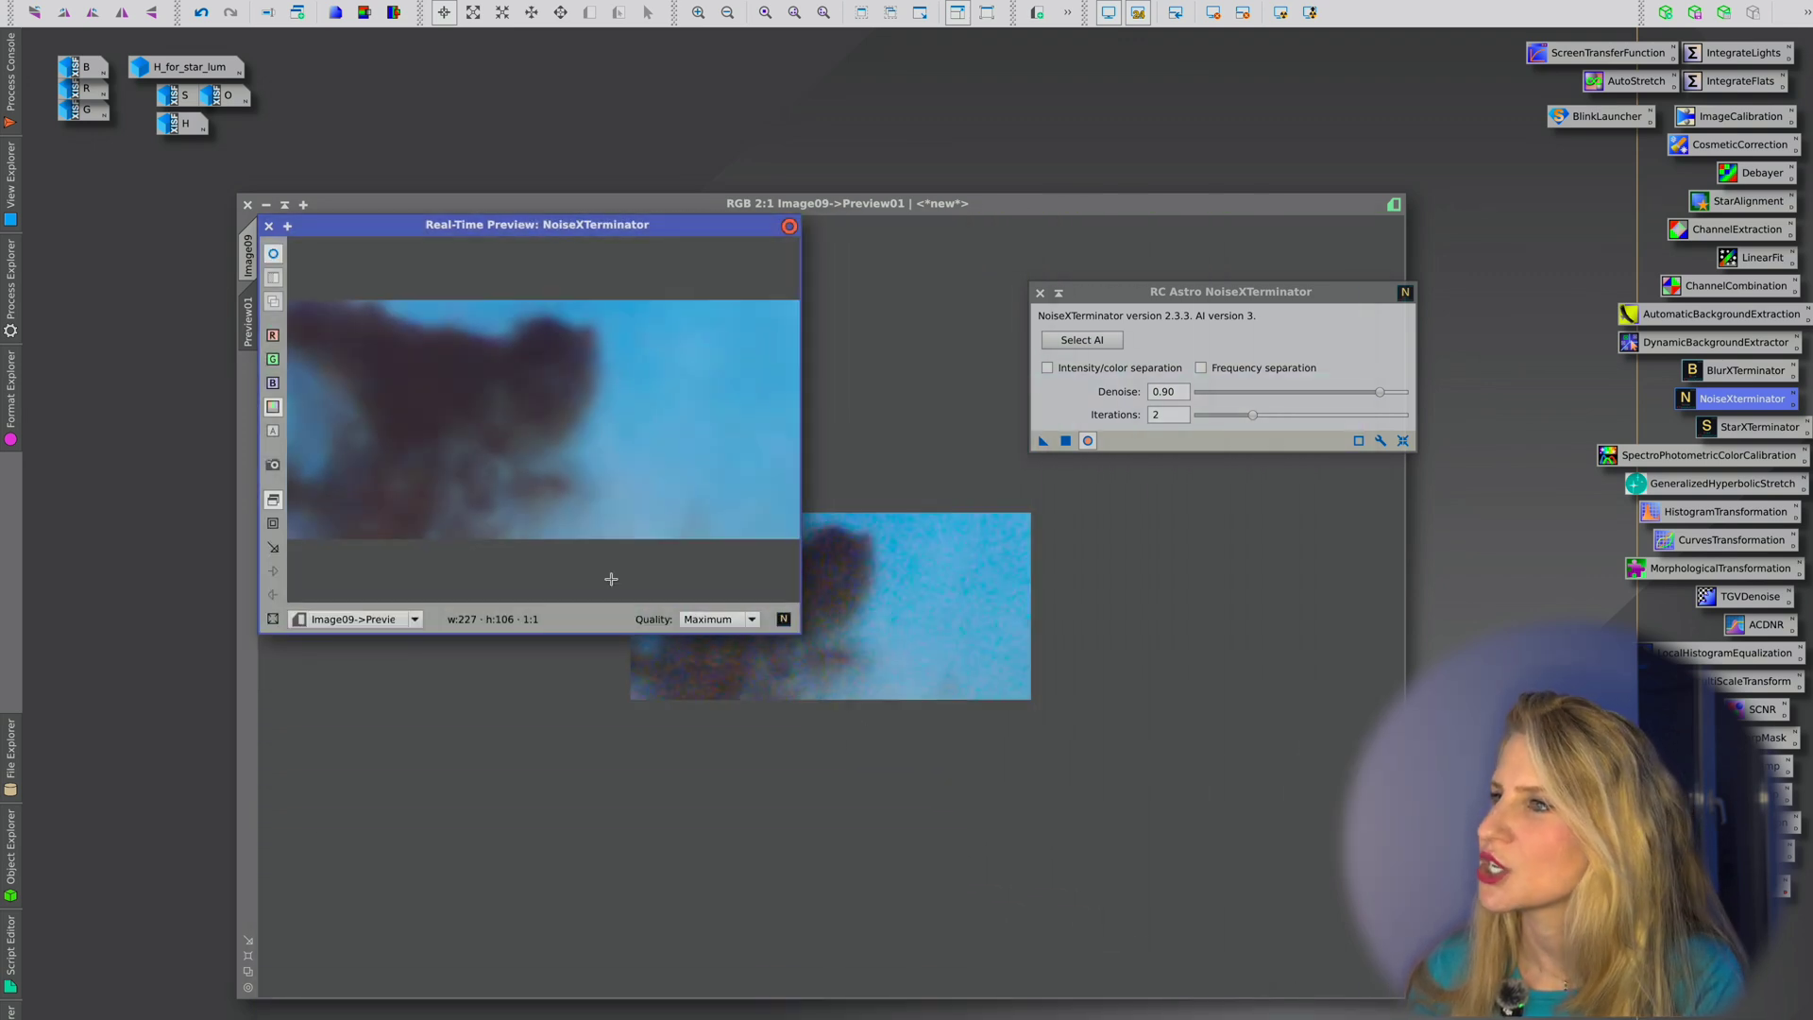
{"action": "mouse_move", "coordinate": [1325, 387]}
{"action": "left_mouse_down"}
{"action": "mouse_move", "coordinate": [1348, 392]}
{"action": "mouse_move", "coordinate": [1300, 395]}
{"action": "left_mouse_up"}
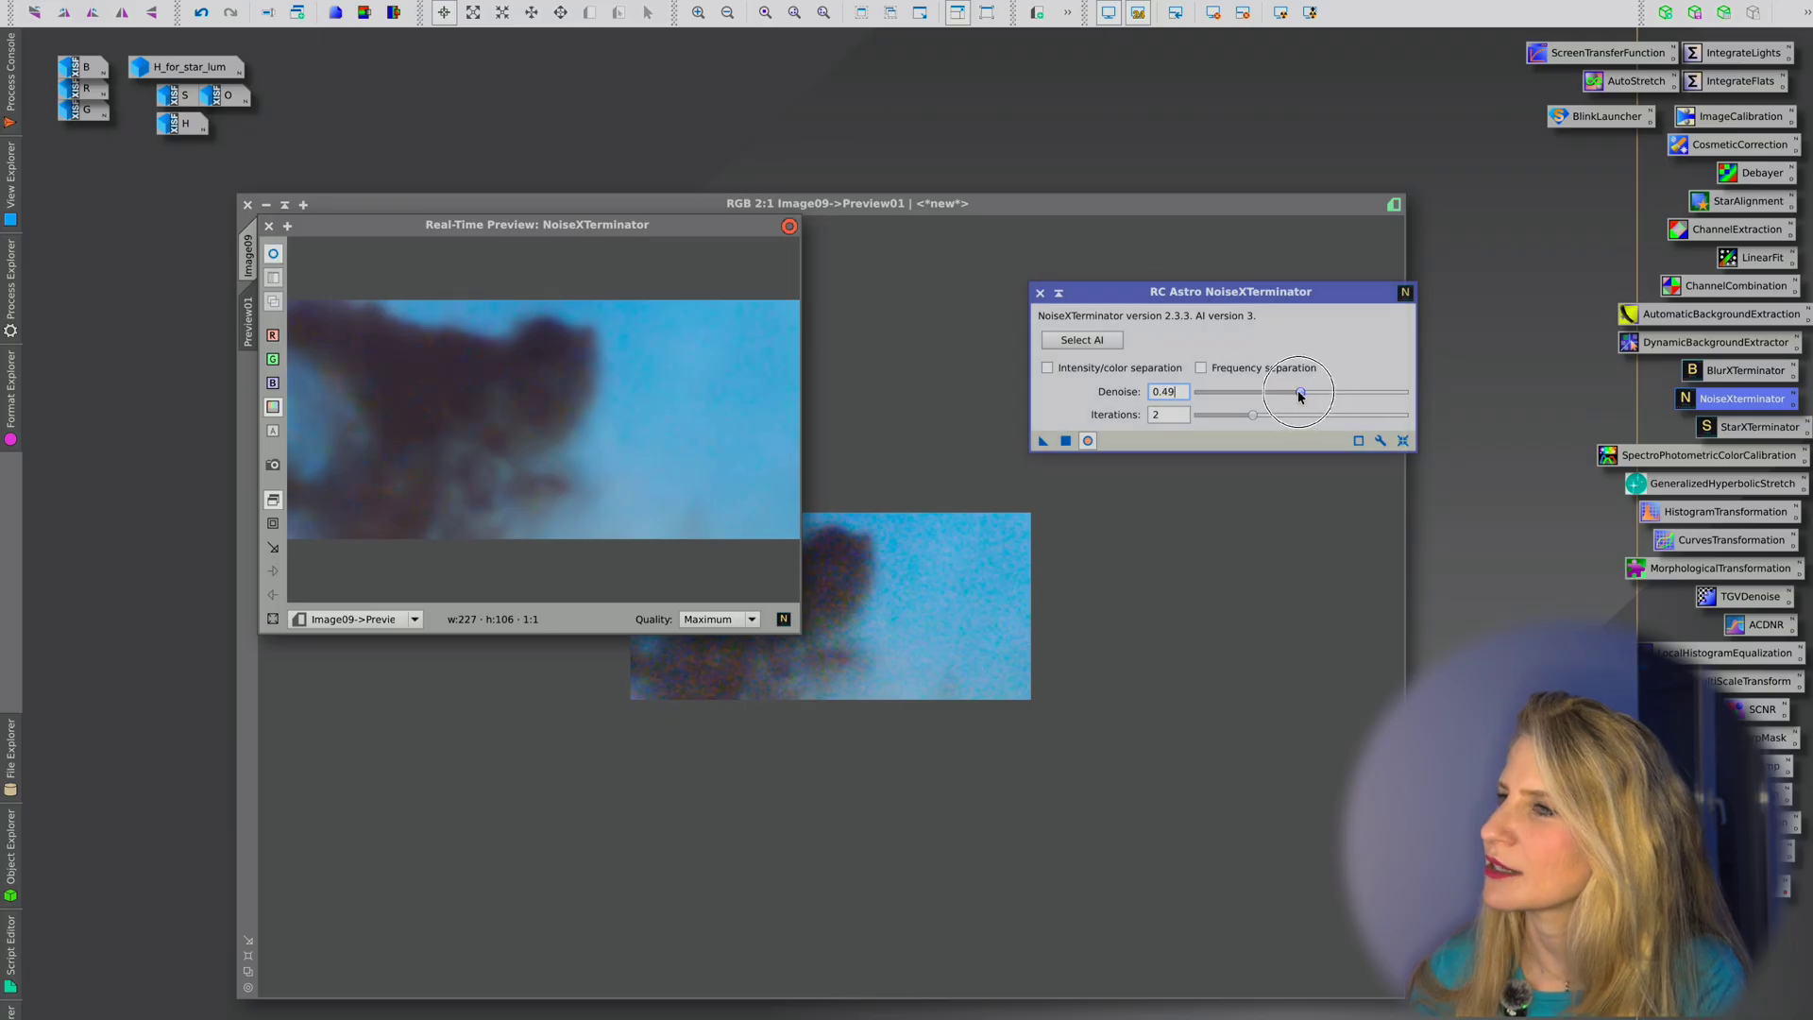
Step: Enable intensity/color separation with Denoise Intensity 0.11 and Denoise Color 0.50, then close the live preview
{"action": "left_click", "coordinate": [1161, 367]}
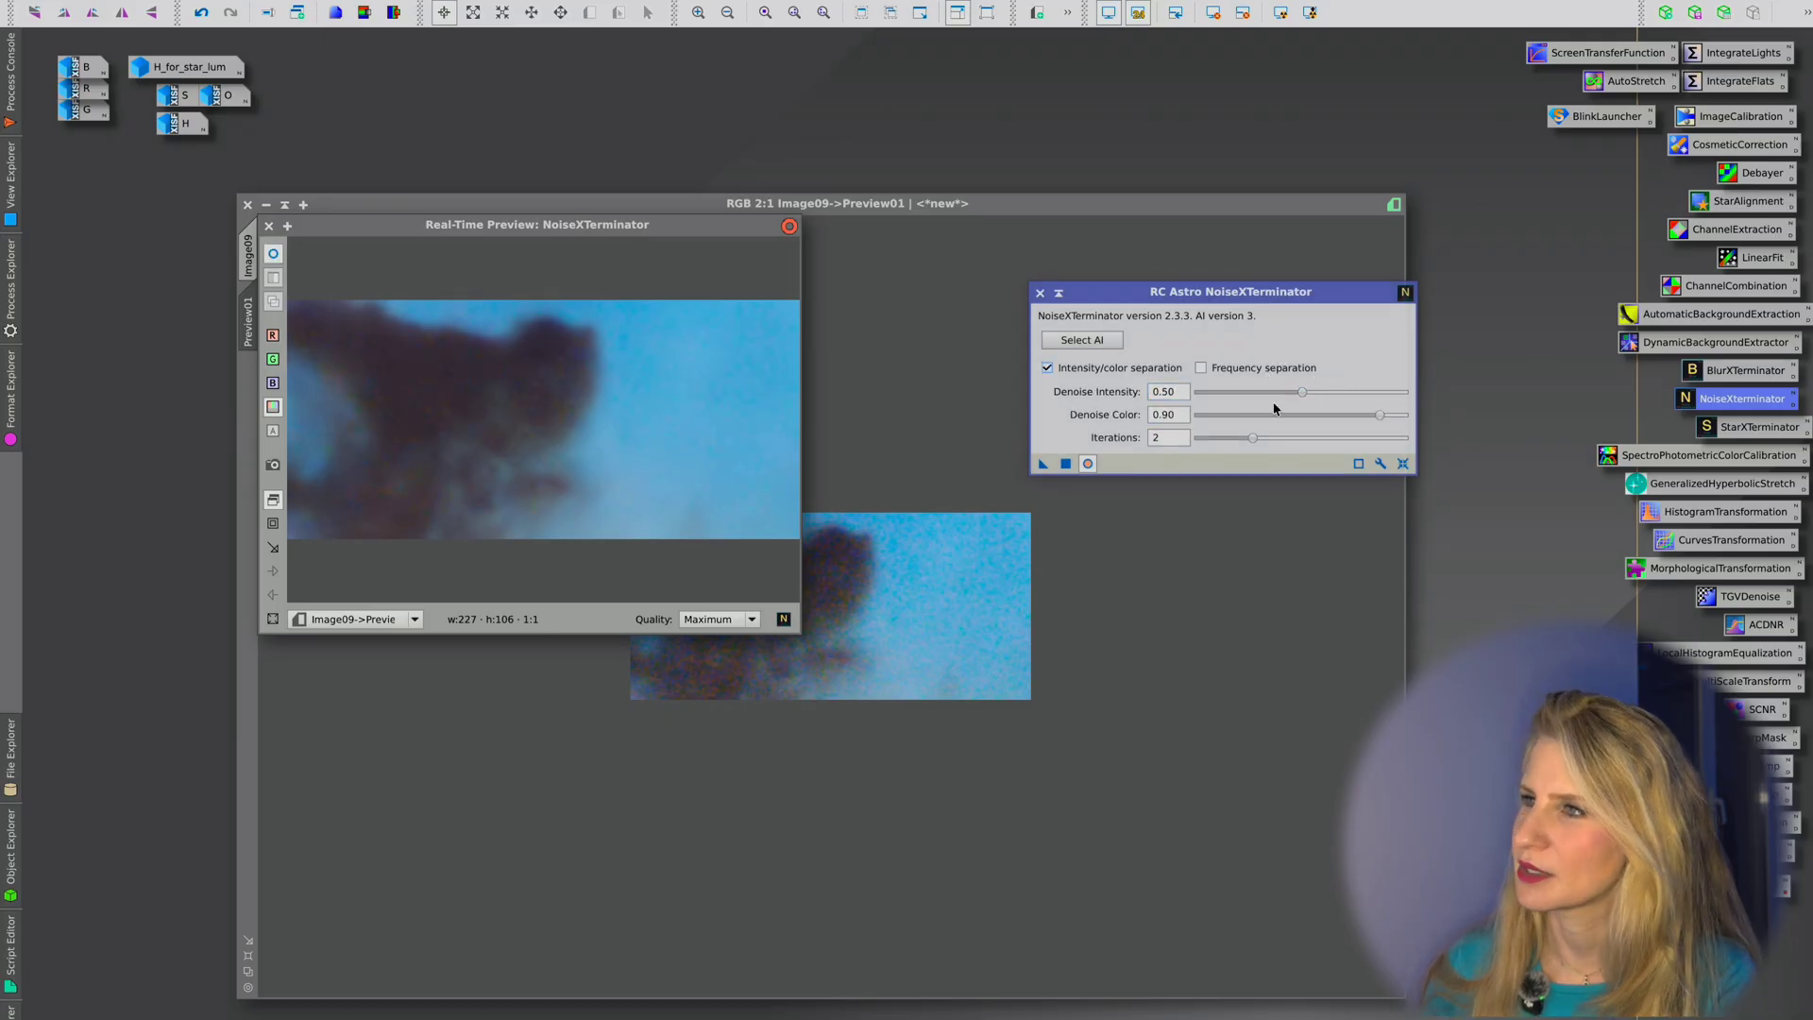
{"action": "left_click", "coordinate": [1217, 393]}
{"action": "left_click_drag", "start_coordinate": [1221, 397], "coordinate": [1227, 394]}
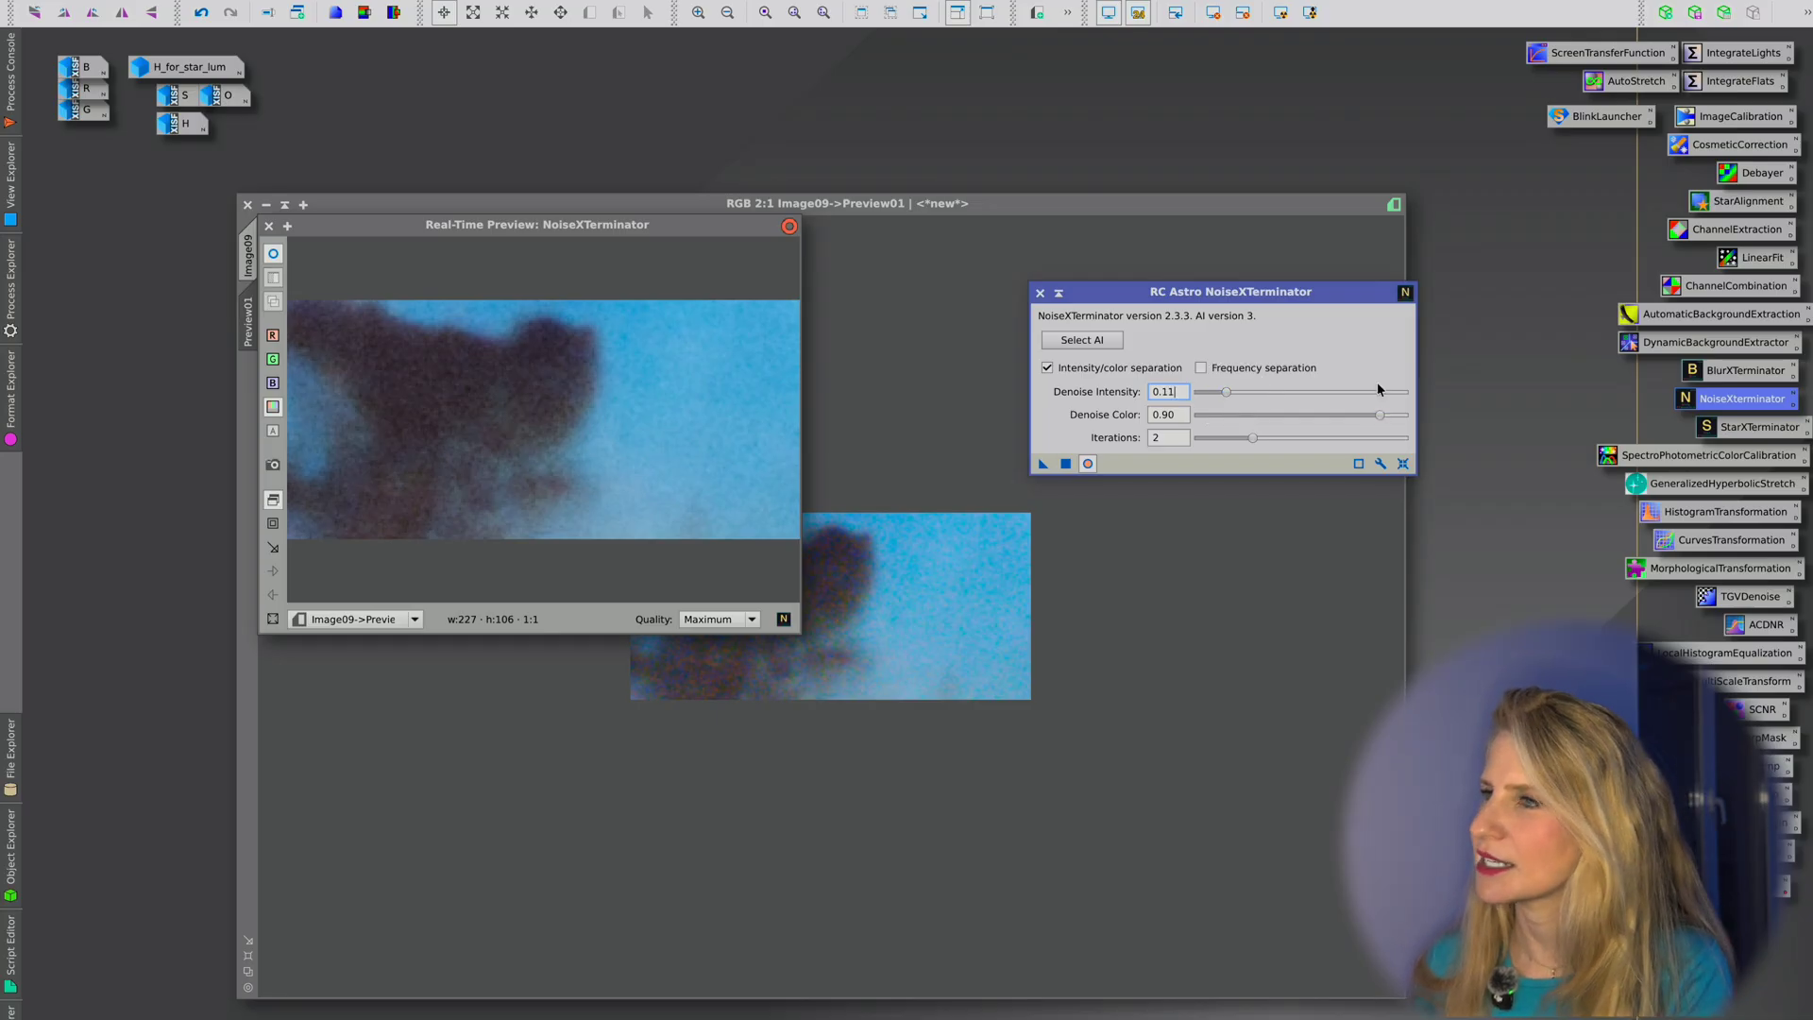
{"action": "left_click_drag", "start_coordinate": [1382, 417], "coordinate": [1301, 417]}
{"action": "left_click", "coordinate": [275, 255]}
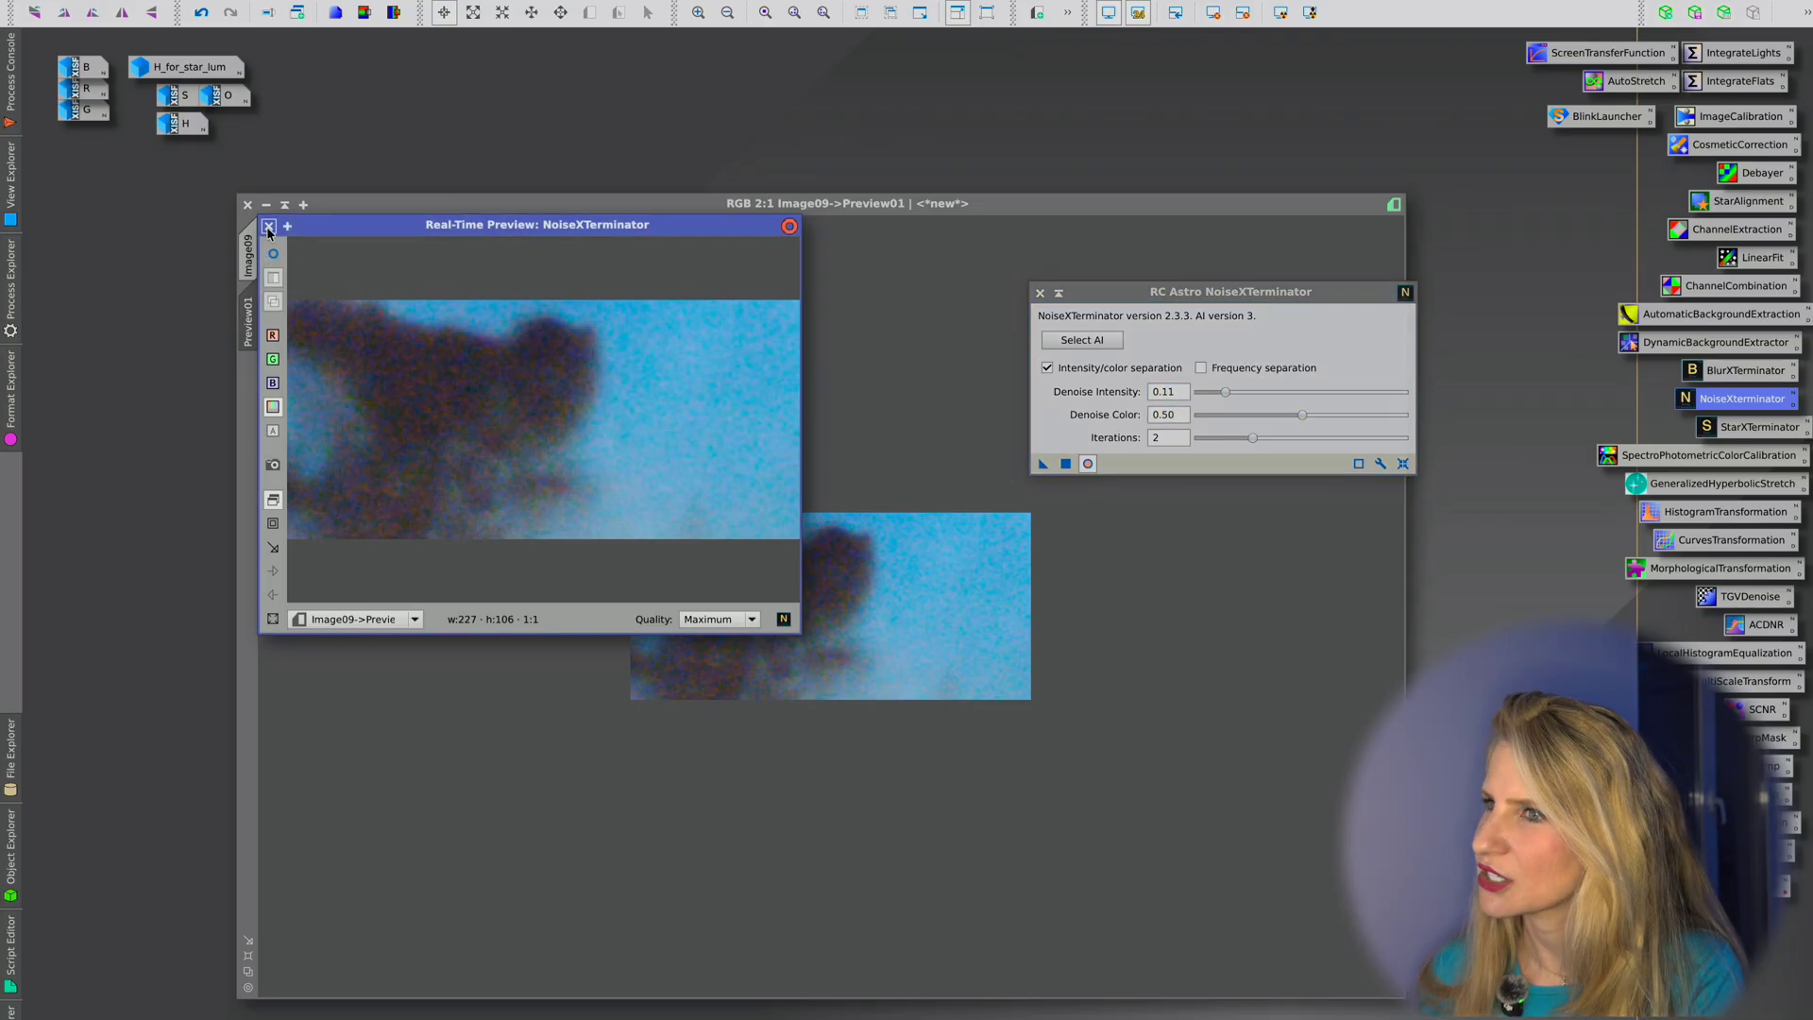
{"action": "left_click", "coordinate": [268, 225]}
{"action": "left_click_drag", "start_coordinate": [1042, 464], "coordinate": [1065, 469]}
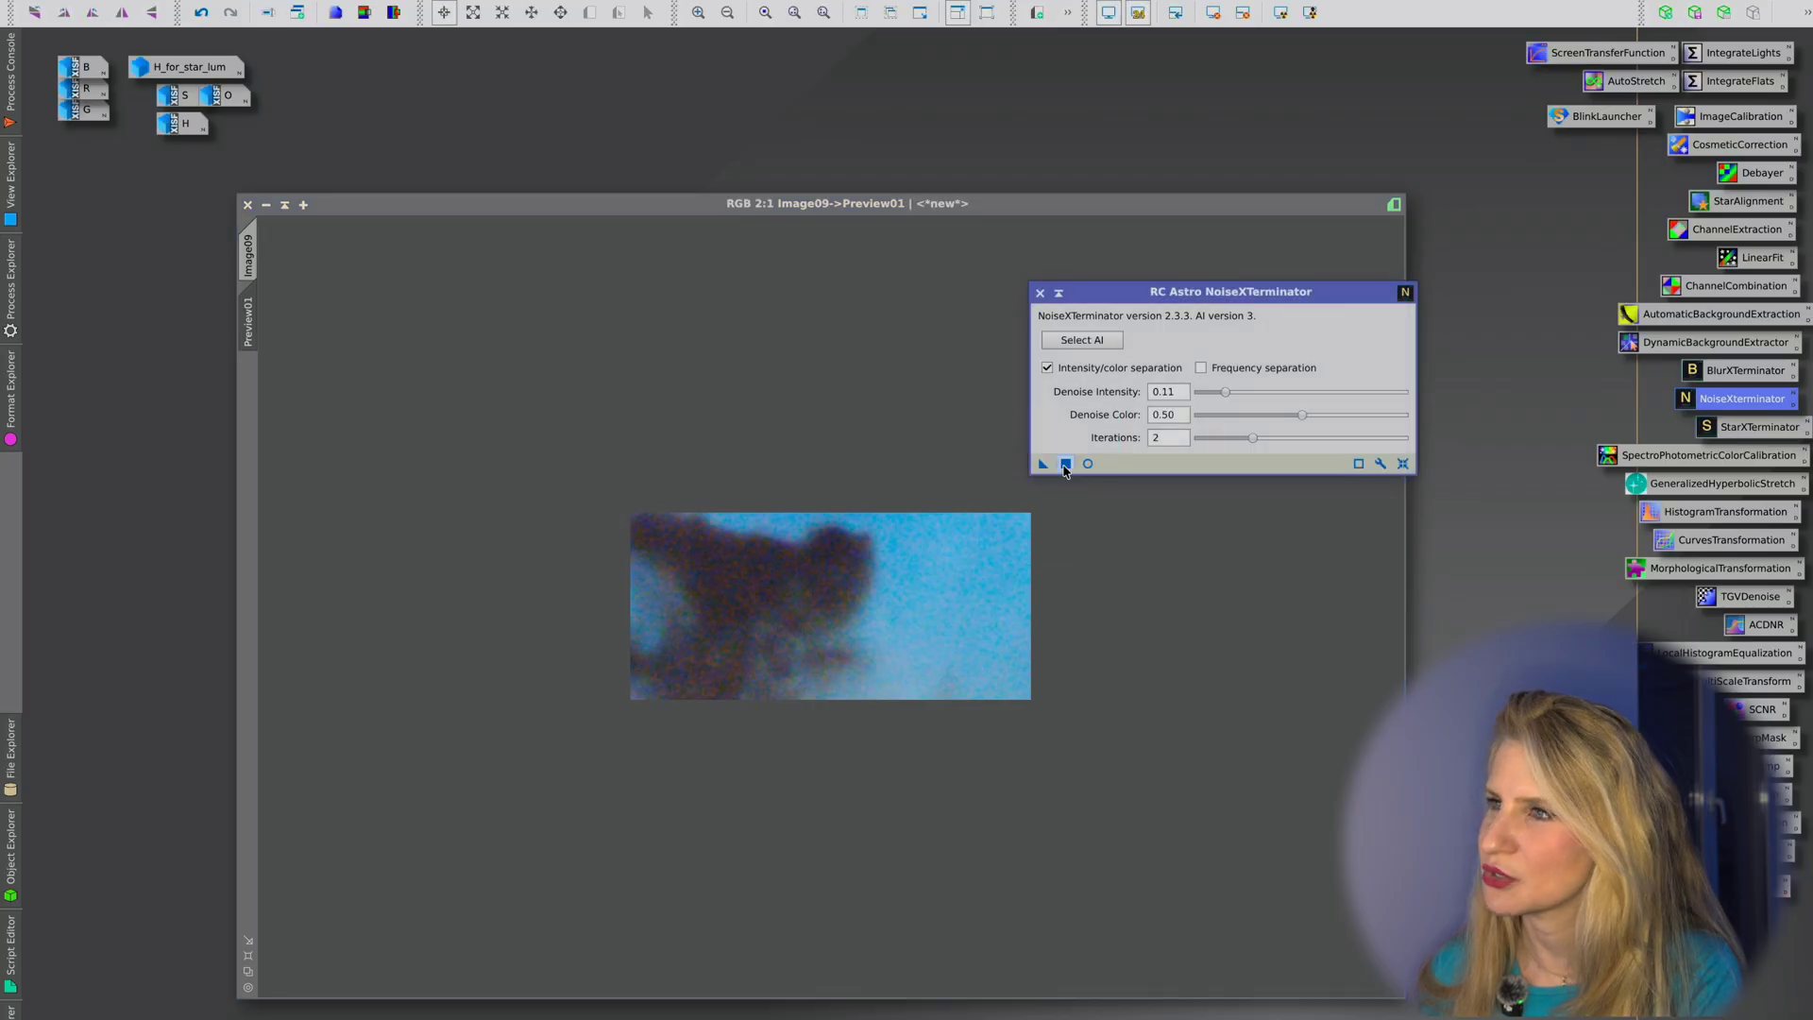
Step: Apply the NoiseXTerminator settings to the full Image09, then hide the log and close the tool
{"action": "right_click", "coordinate": [992, 324]}
{"action": "left_click", "coordinate": [991, 324]}
{"action": "right_click", "coordinate": [992, 324]}
{"action": "left_click", "coordinate": [1002, 333]}
{"action": "left_click", "coordinate": [248, 253]}
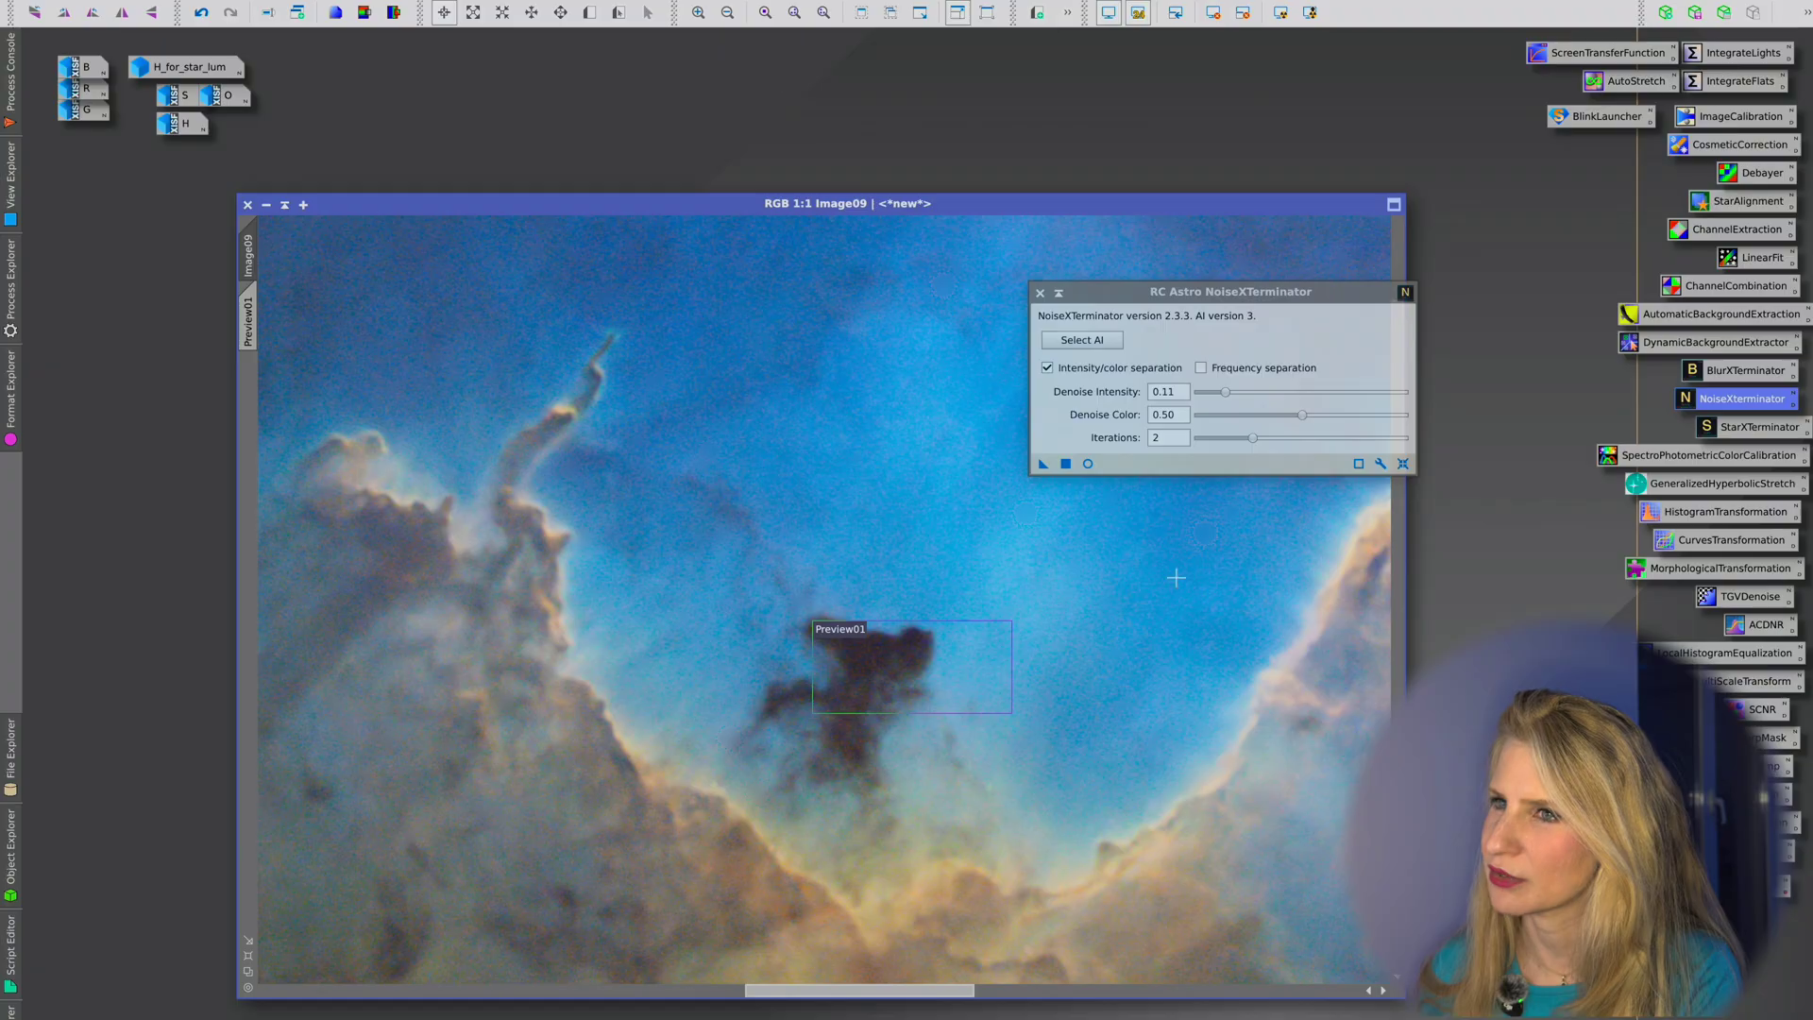
{"action": "left_click", "coordinate": [1065, 463]}
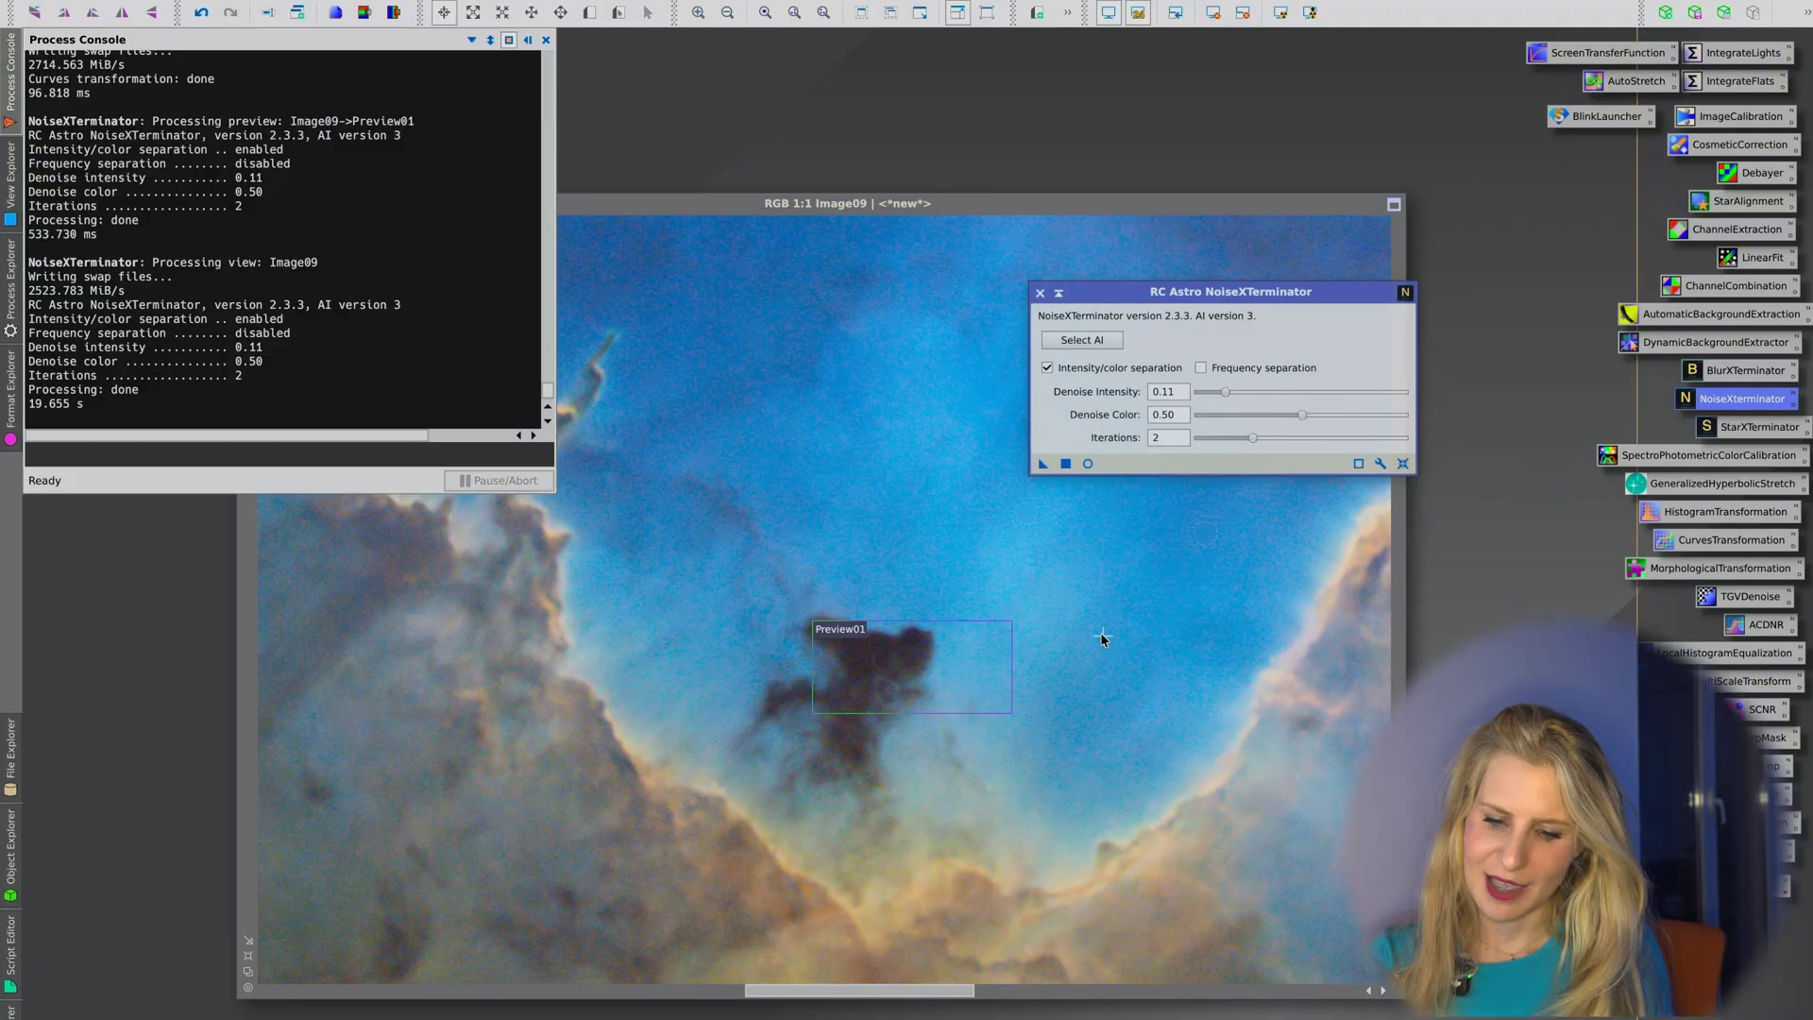
{"action": "left_click", "coordinate": [527, 40]}
{"action": "left_click", "coordinate": [1041, 292]}
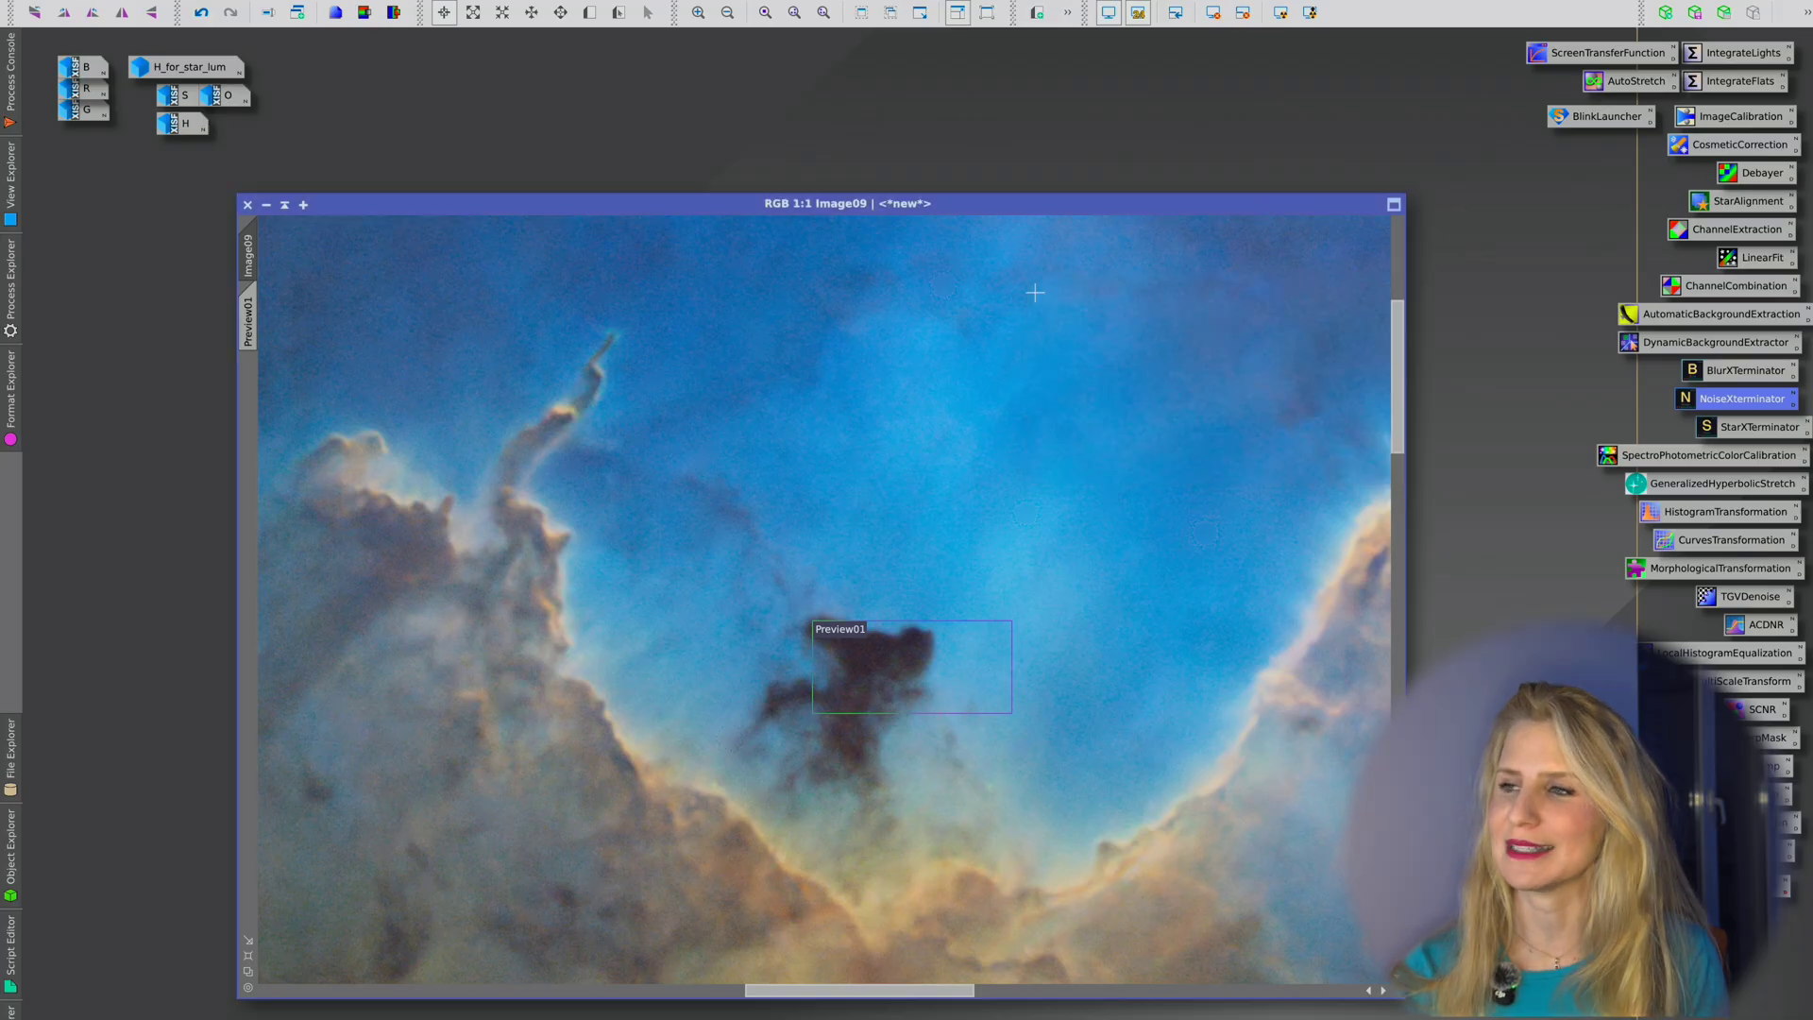
Step: Zoom out to the whole nebula and rename Image09 to SHO
{"action": "left_click", "coordinate": [728, 13]}
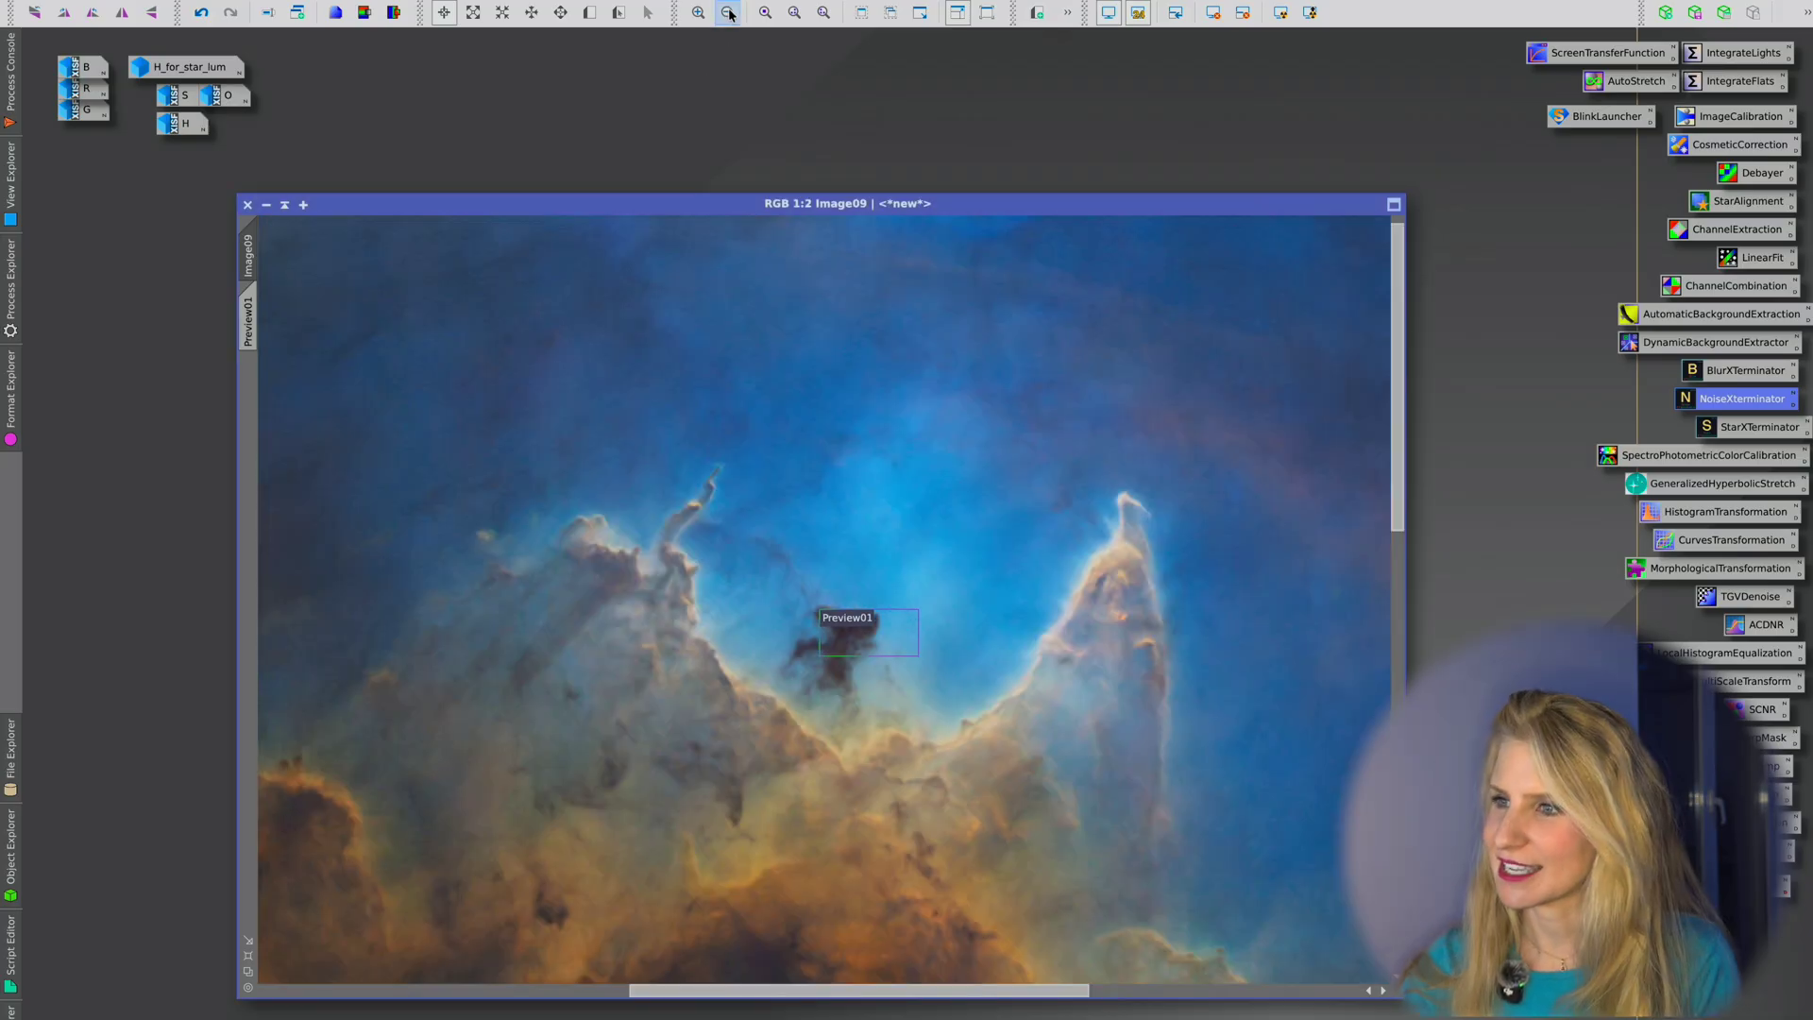
{"action": "left_click", "coordinate": [728, 13]}
{"action": "left_click", "coordinate": [728, 13]}
{"action": "left_click", "coordinate": [728, 13]}
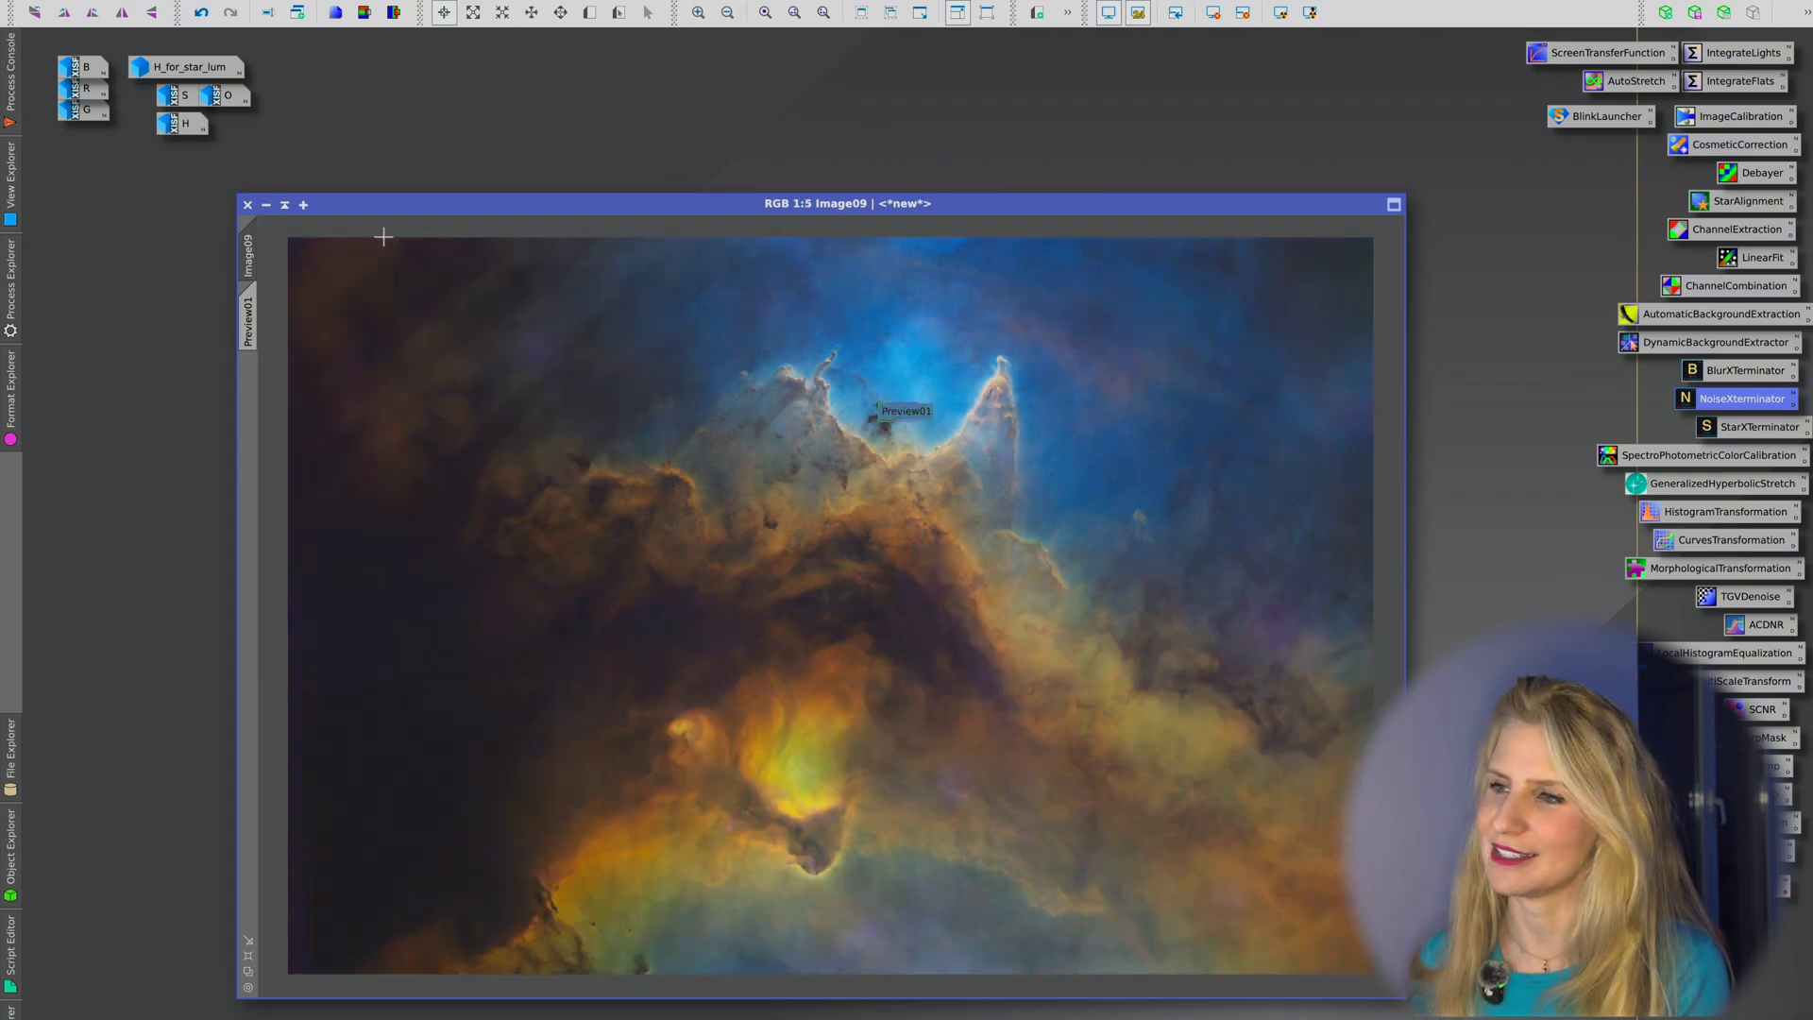
{"action": "double_click", "coordinate": [257, 261]}
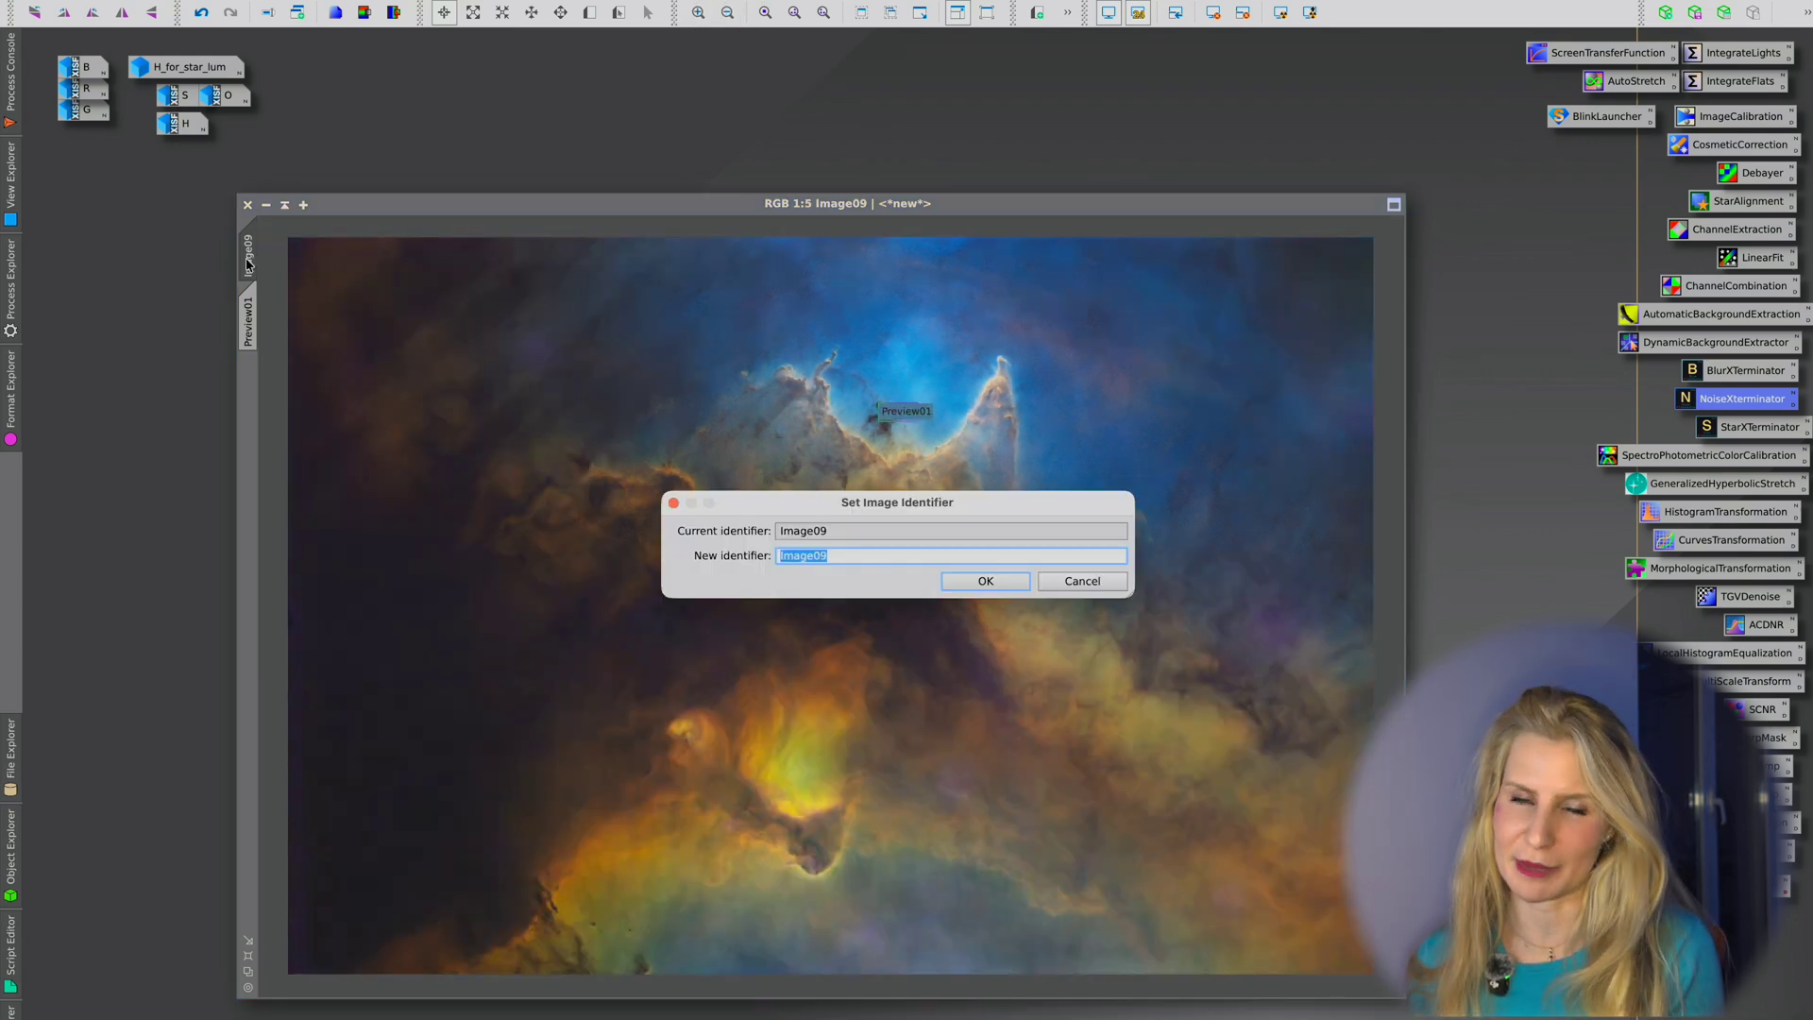
{"action": "type", "text": "SHO"}
{"action": "key", "text": "Return"}
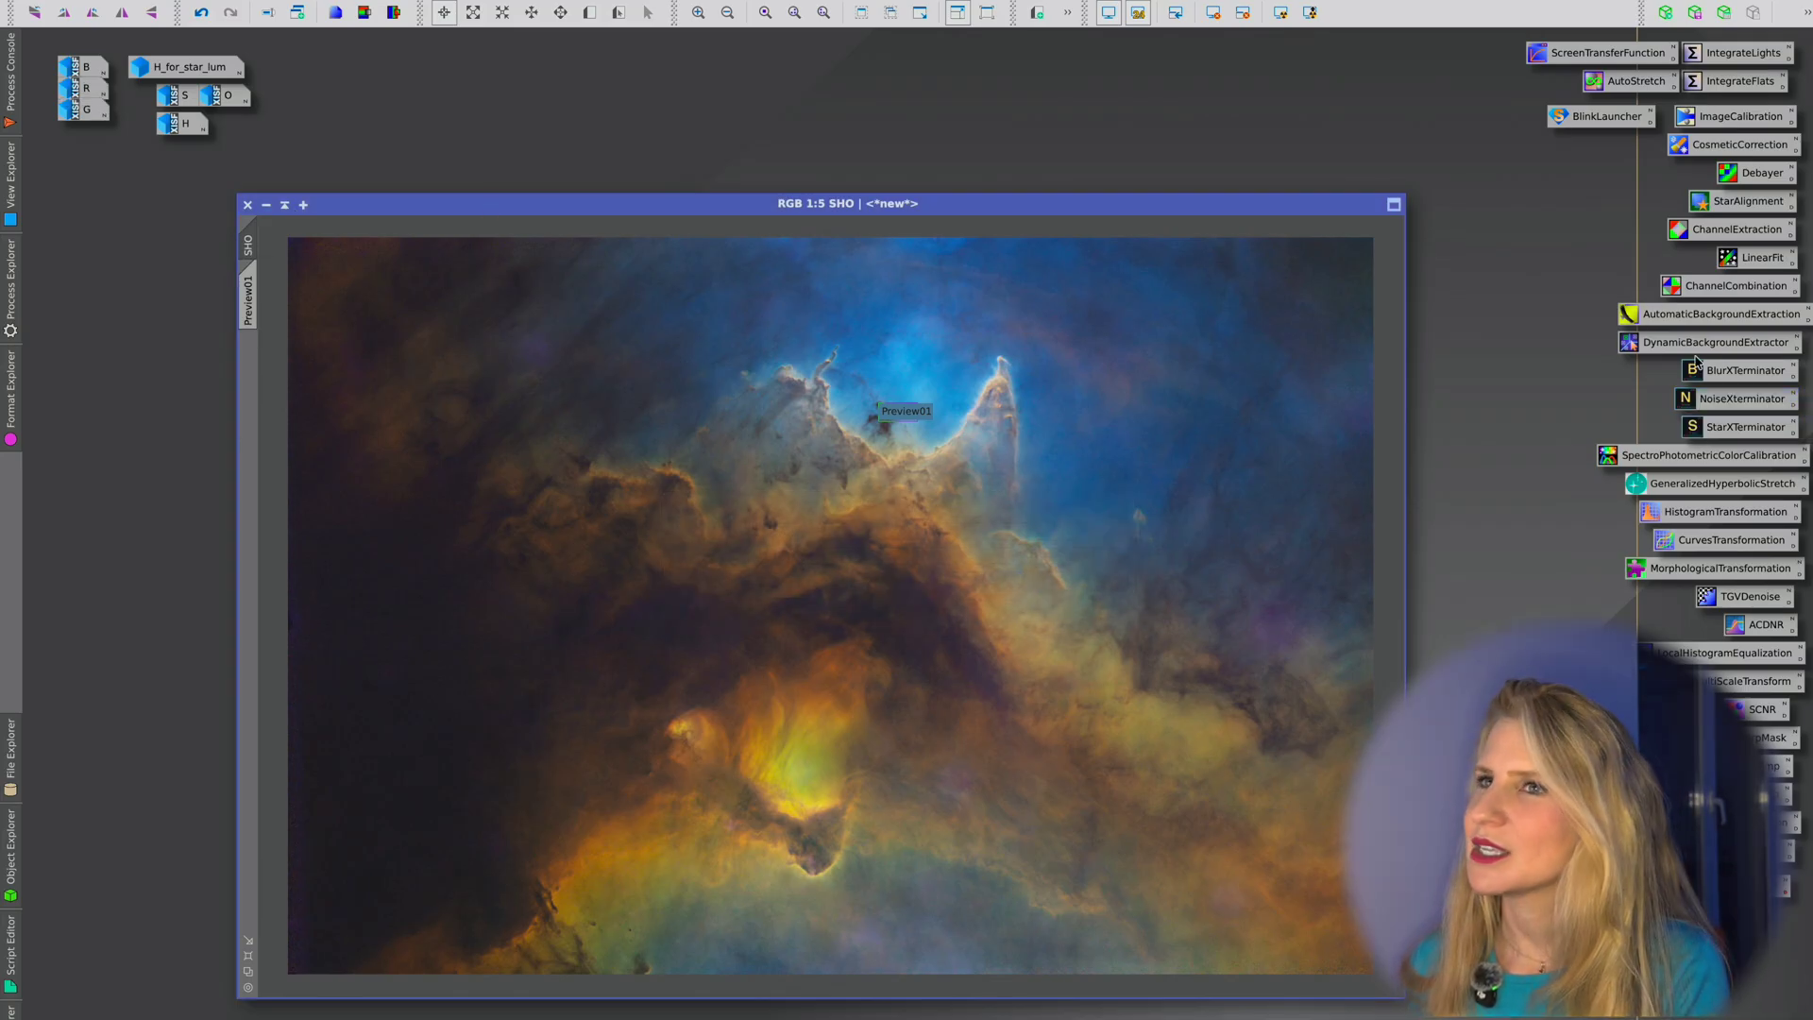
Step: Combine the R, G and B masters into the red, green and blue channels with ChannelCombination
{"action": "double_click", "coordinate": [1711, 295]}
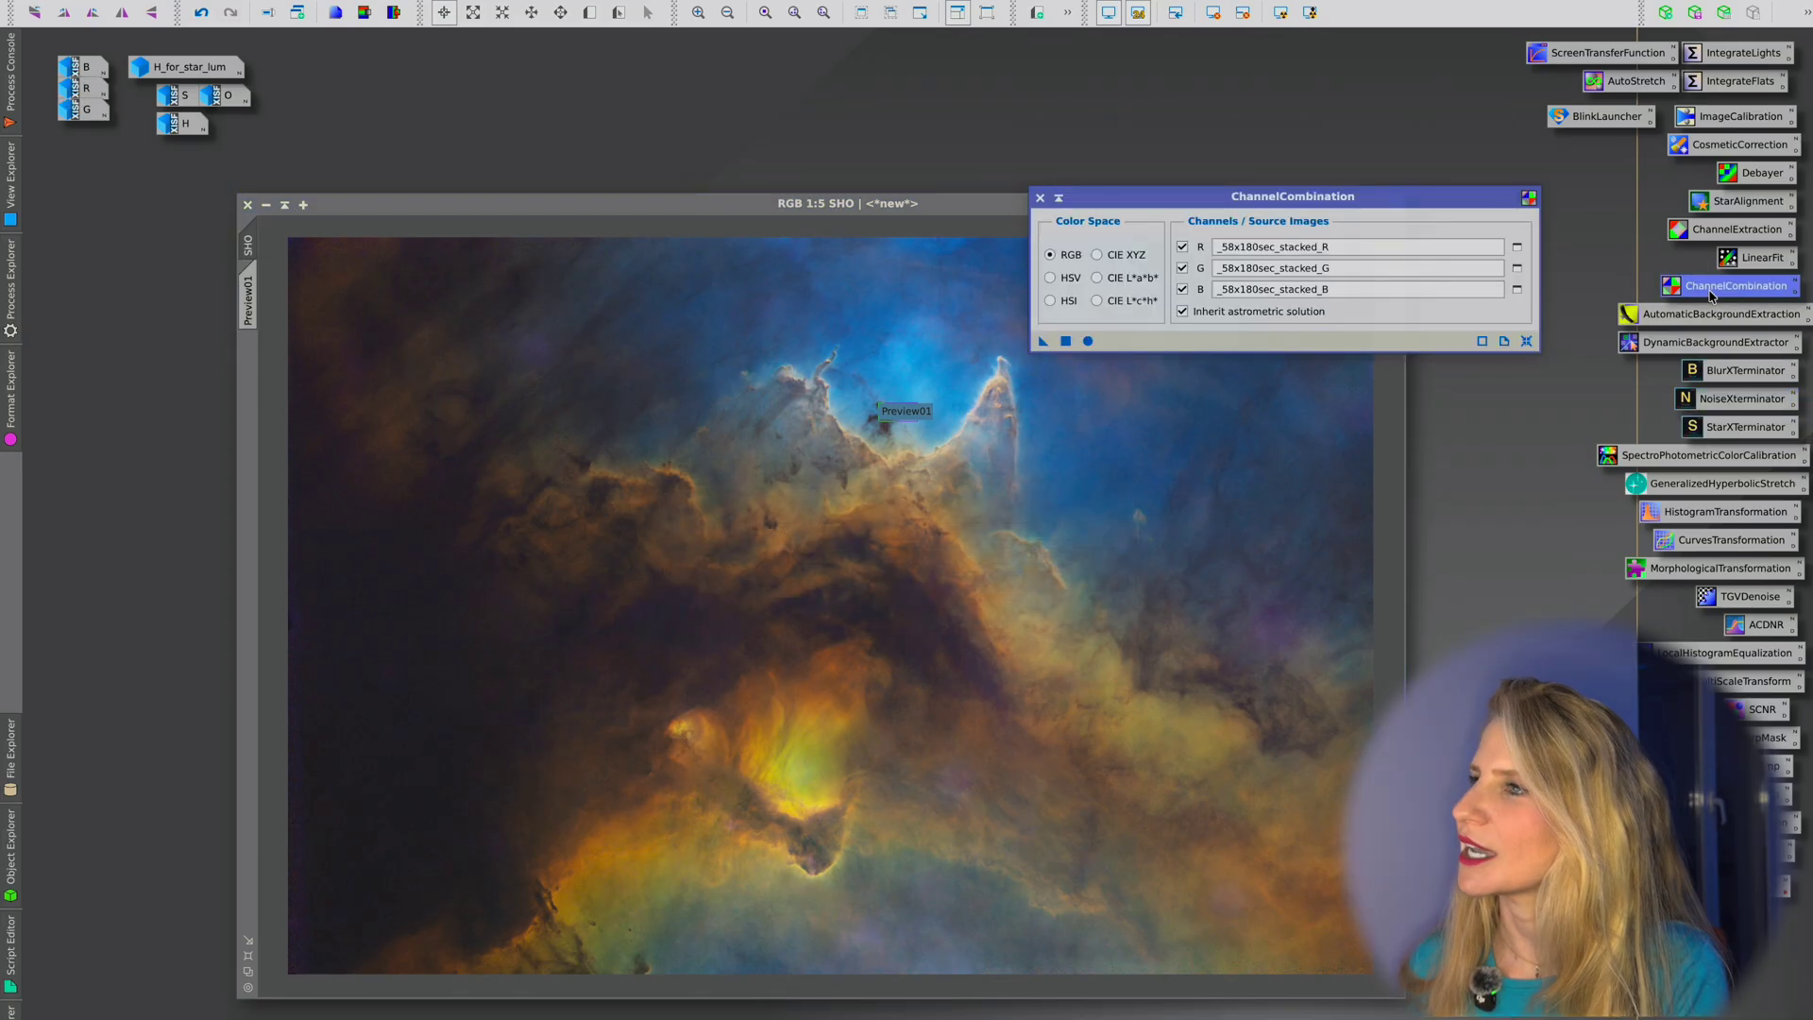
{"action": "left_click_drag", "start_coordinate": [76, 85], "coordinate": [1337, 246]}
{"action": "left_click_drag", "start_coordinate": [83, 111], "coordinate": [1335, 269]}
{"action": "left_click_drag", "start_coordinate": [83, 66], "coordinate": [1275, 293]}
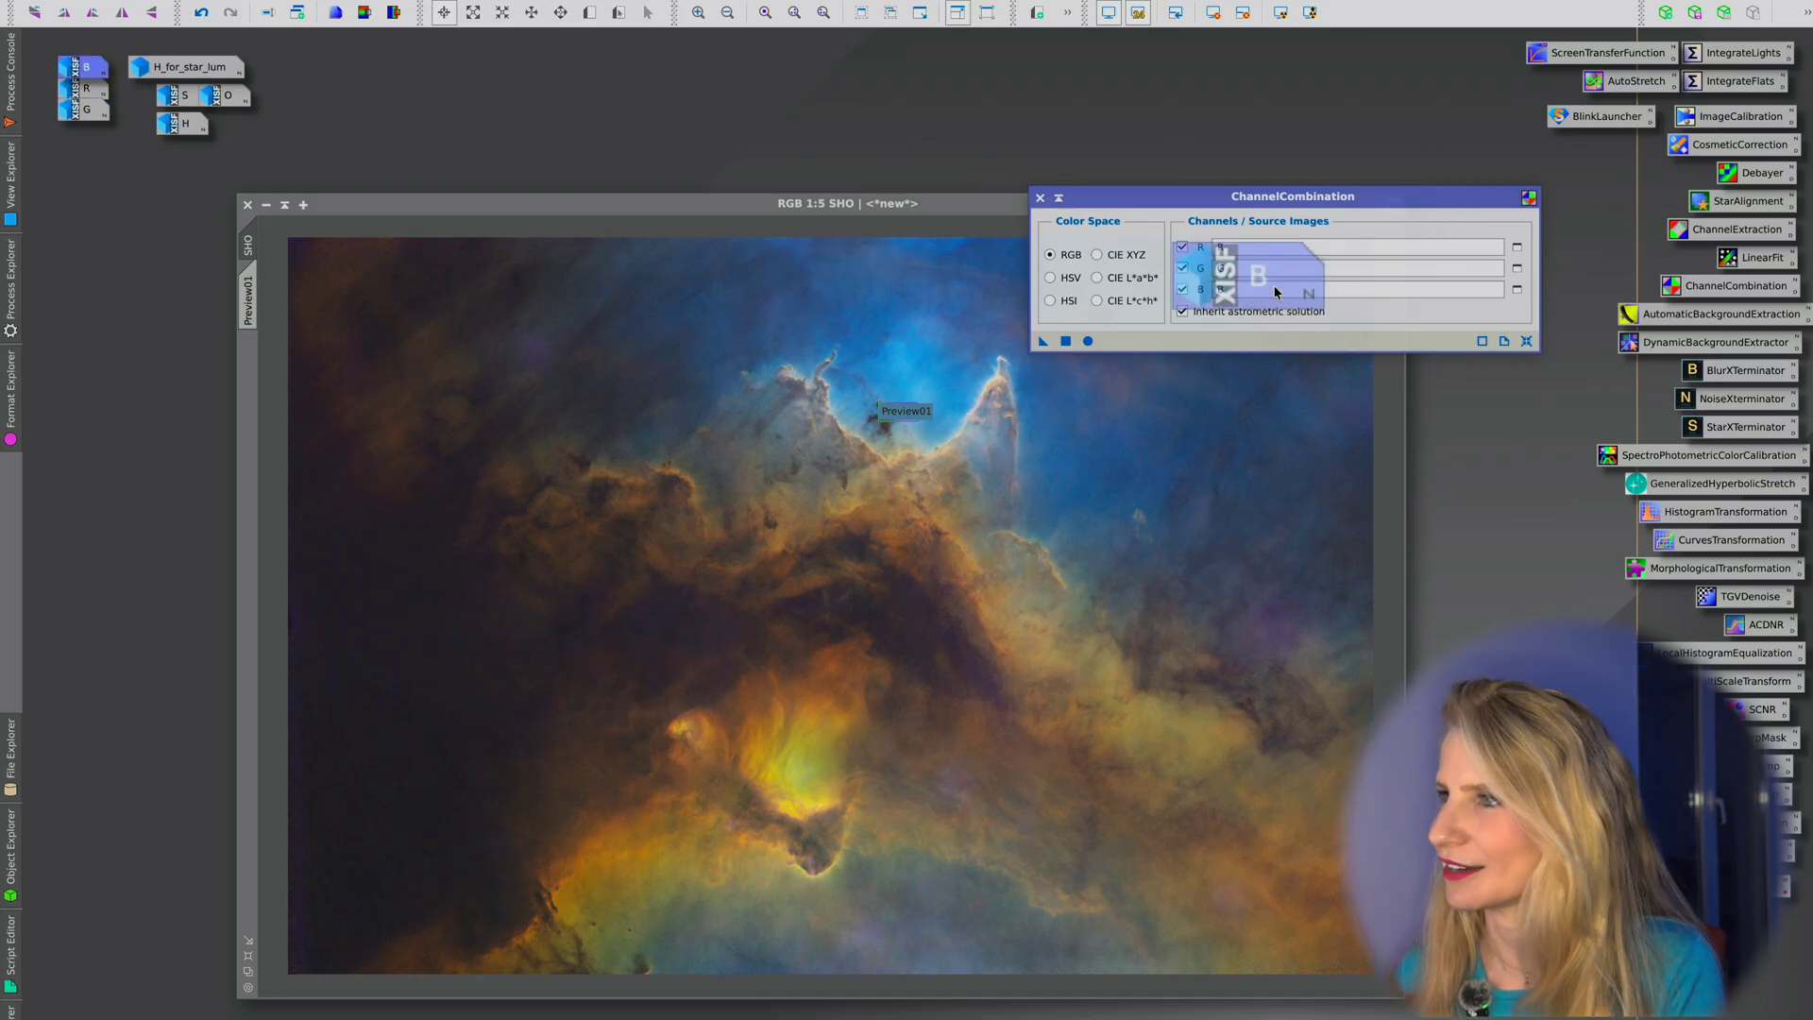
{"action": "left_click", "coordinate": [1088, 341]}
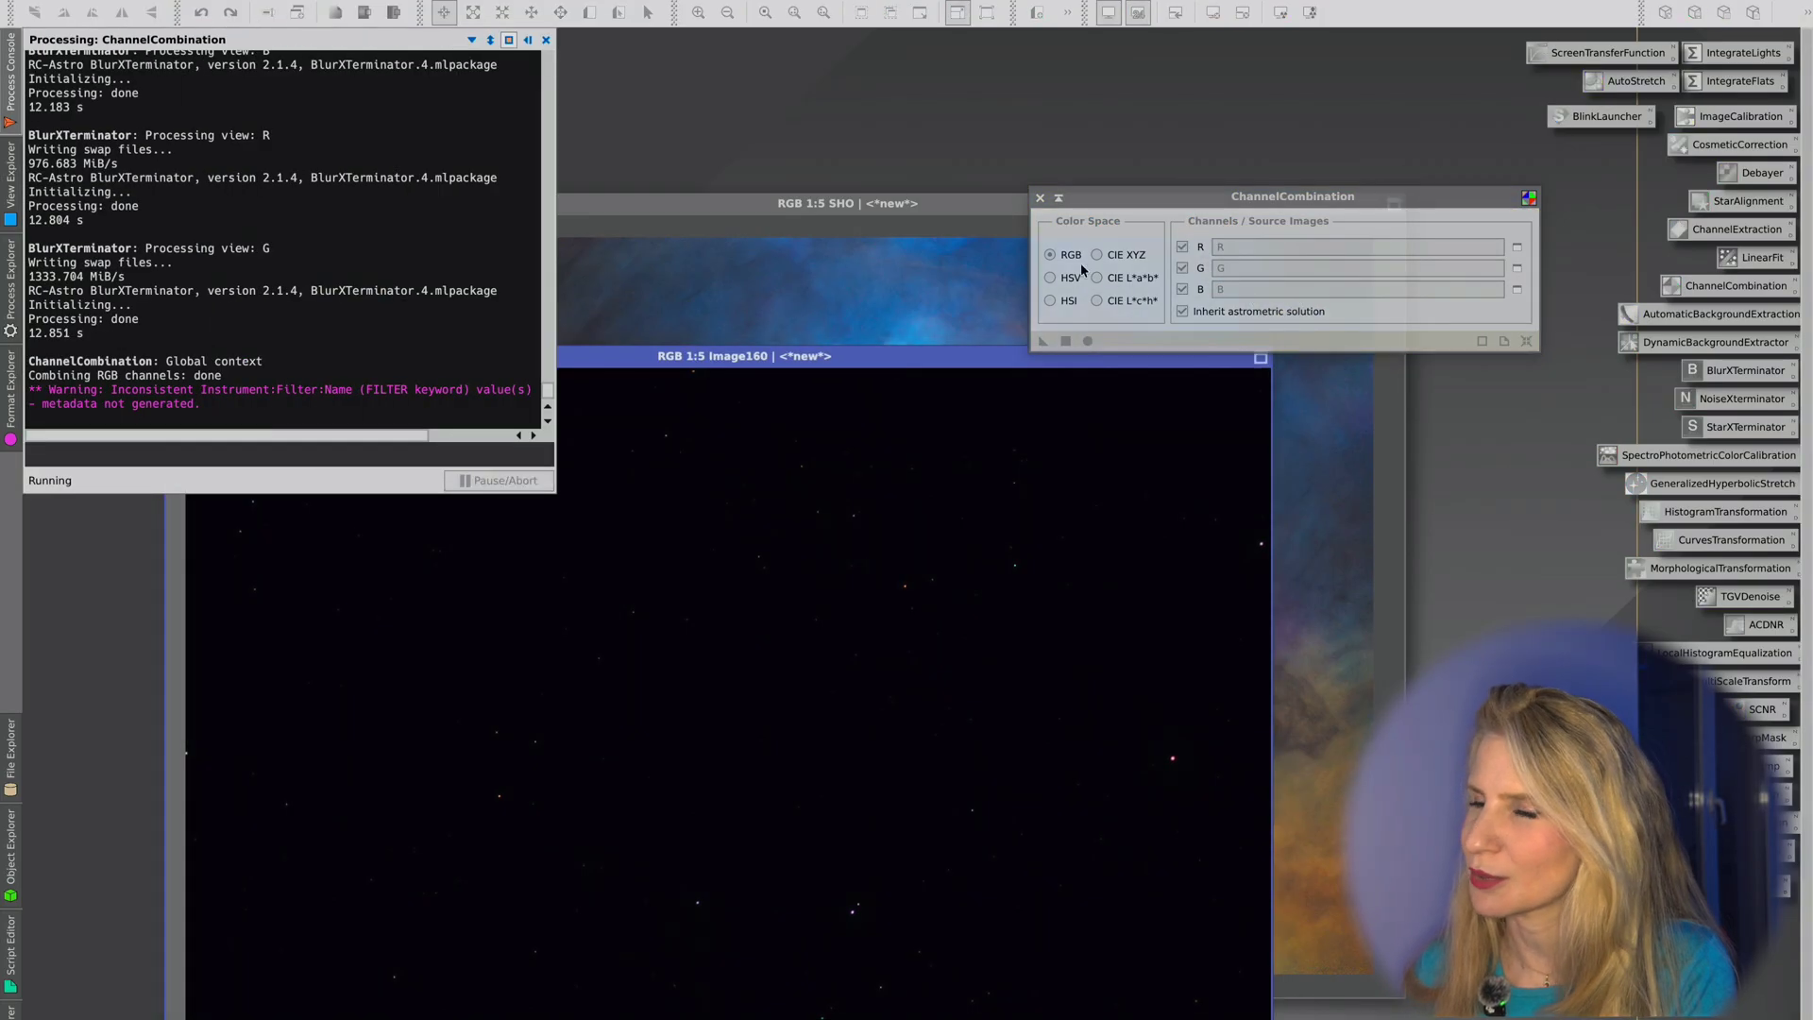
{"action": "left_click", "coordinate": [1039, 197]}
Step: Auto-stretch the new Image160 and inspect its stars at 1:1 before zooming out
{"action": "left_click", "coordinate": [624, 360]}
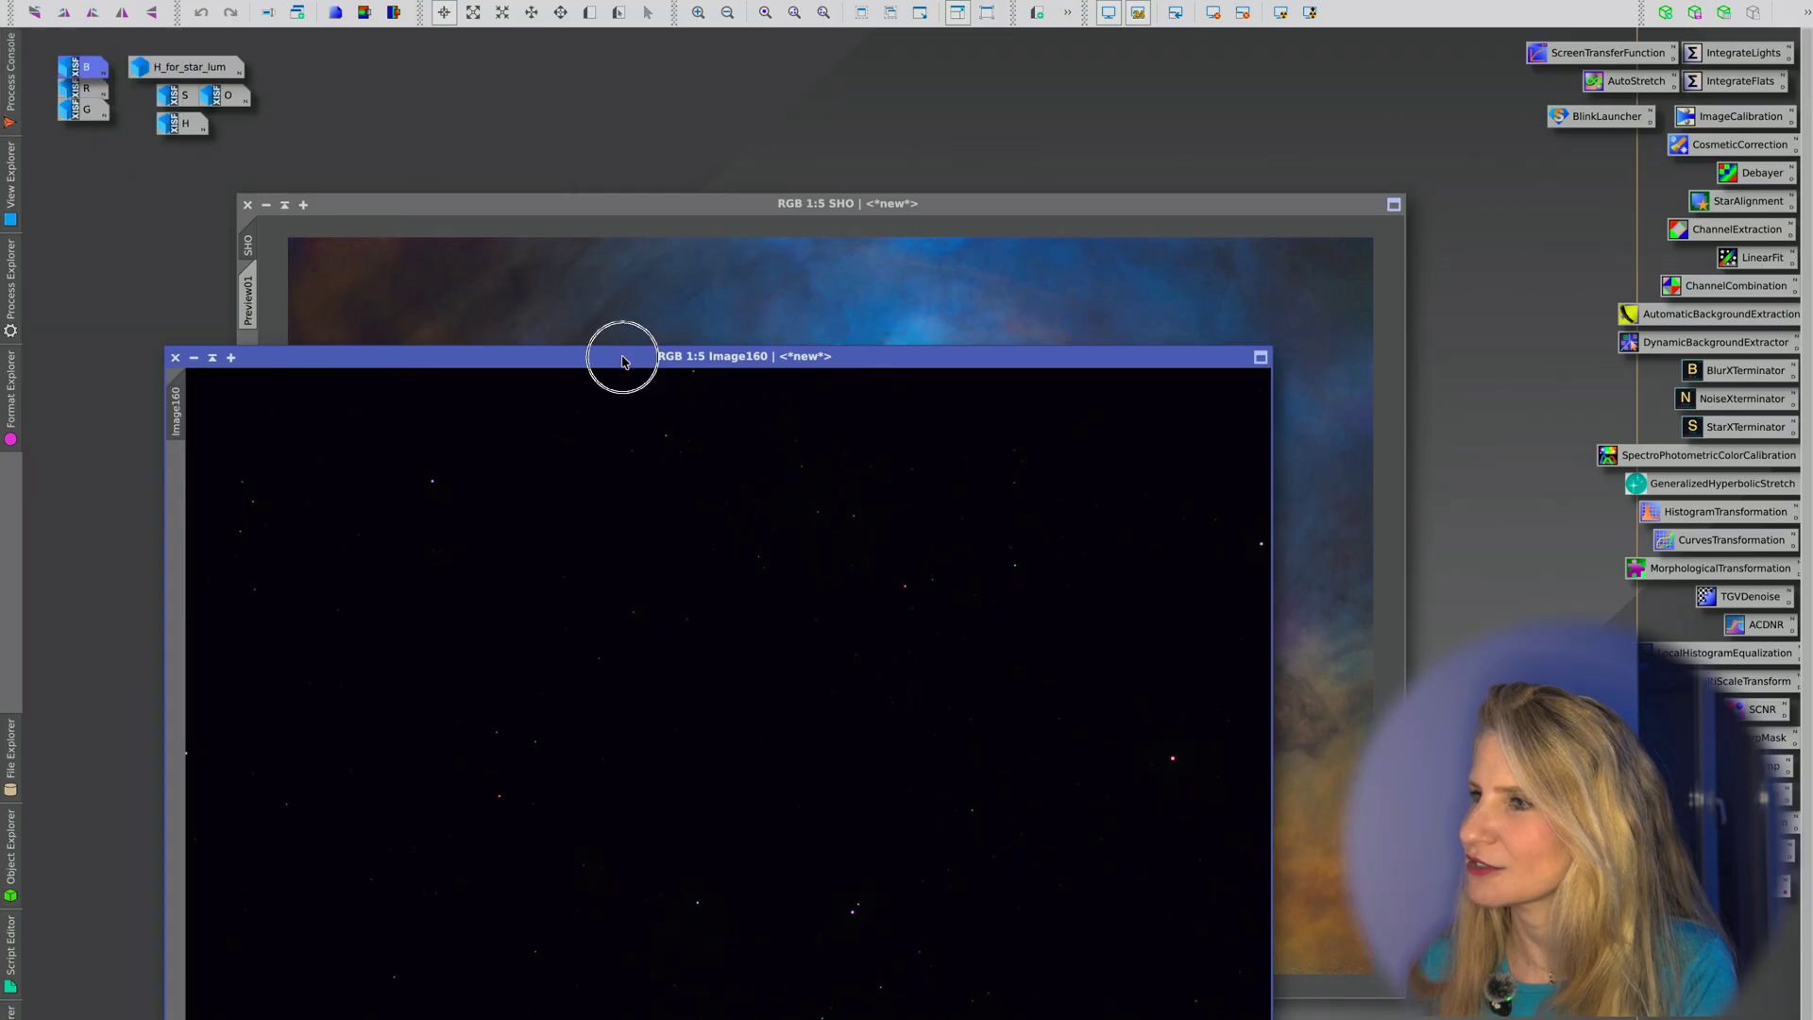
{"action": "left_click_drag", "start_coordinate": [623, 360], "coordinate": [767, 226]}
{"action": "left_click", "coordinate": [1280, 13]}
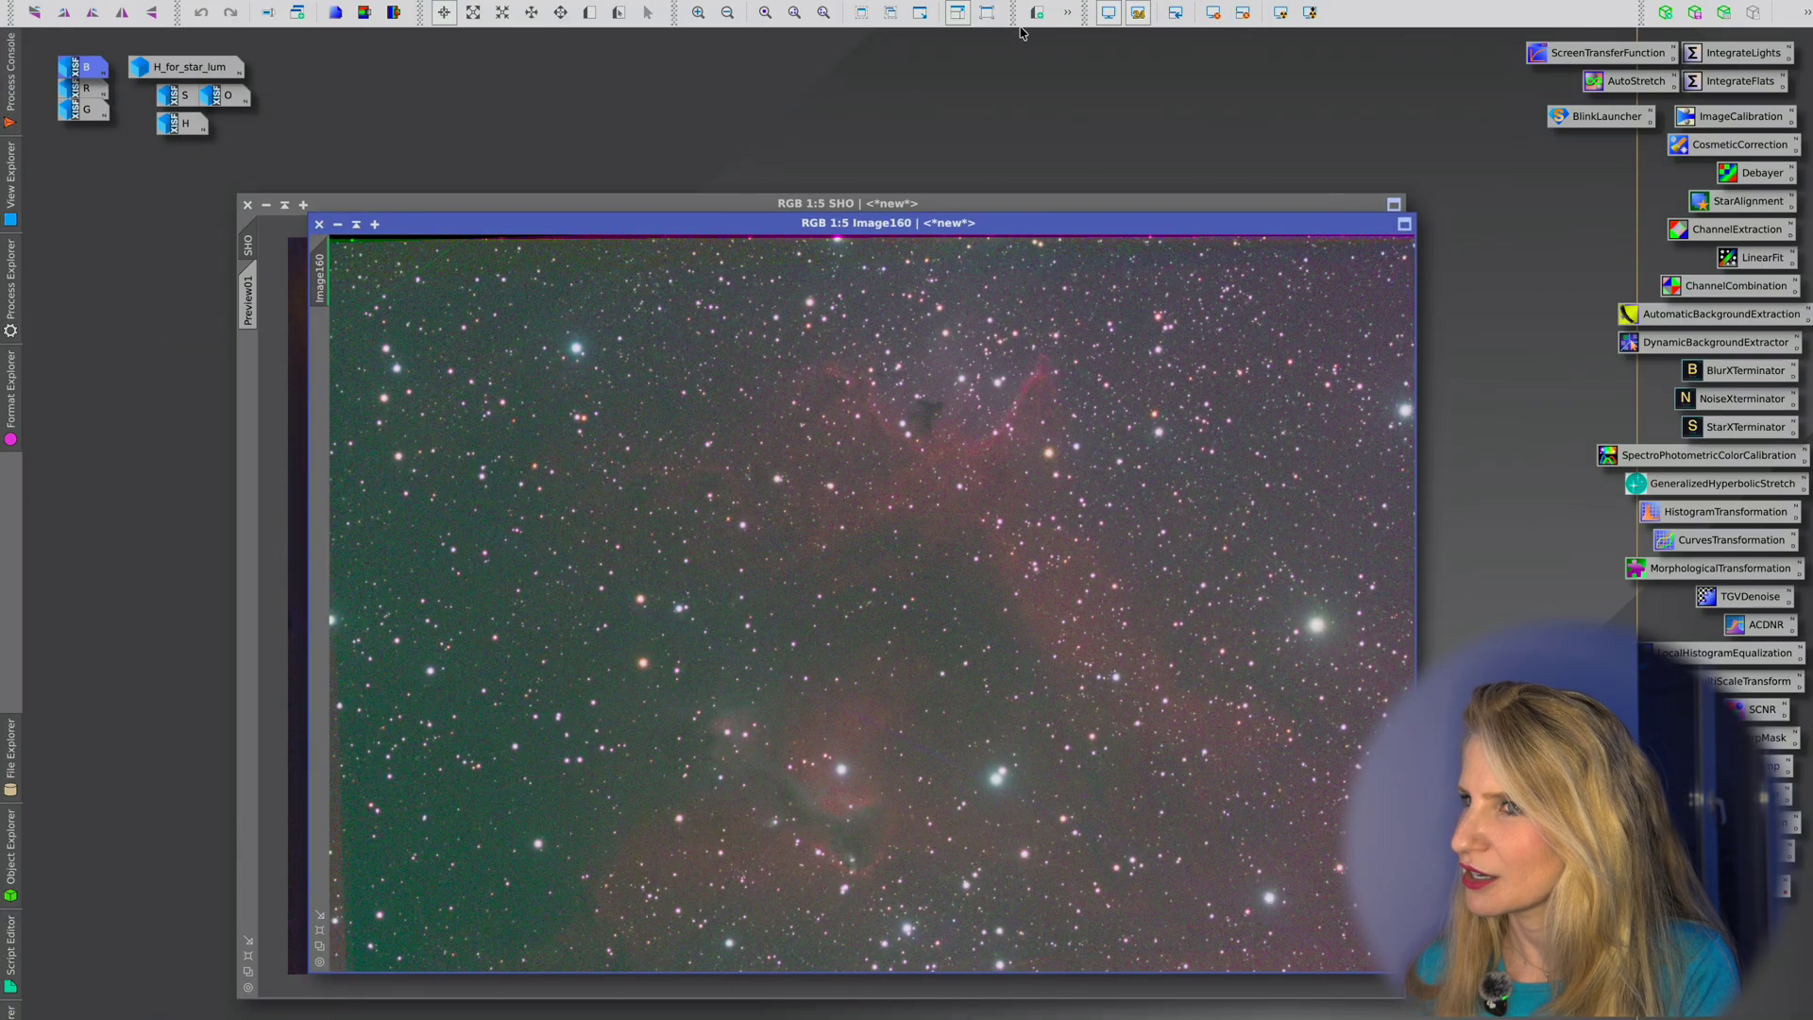
{"action": "left_click", "coordinate": [765, 12]}
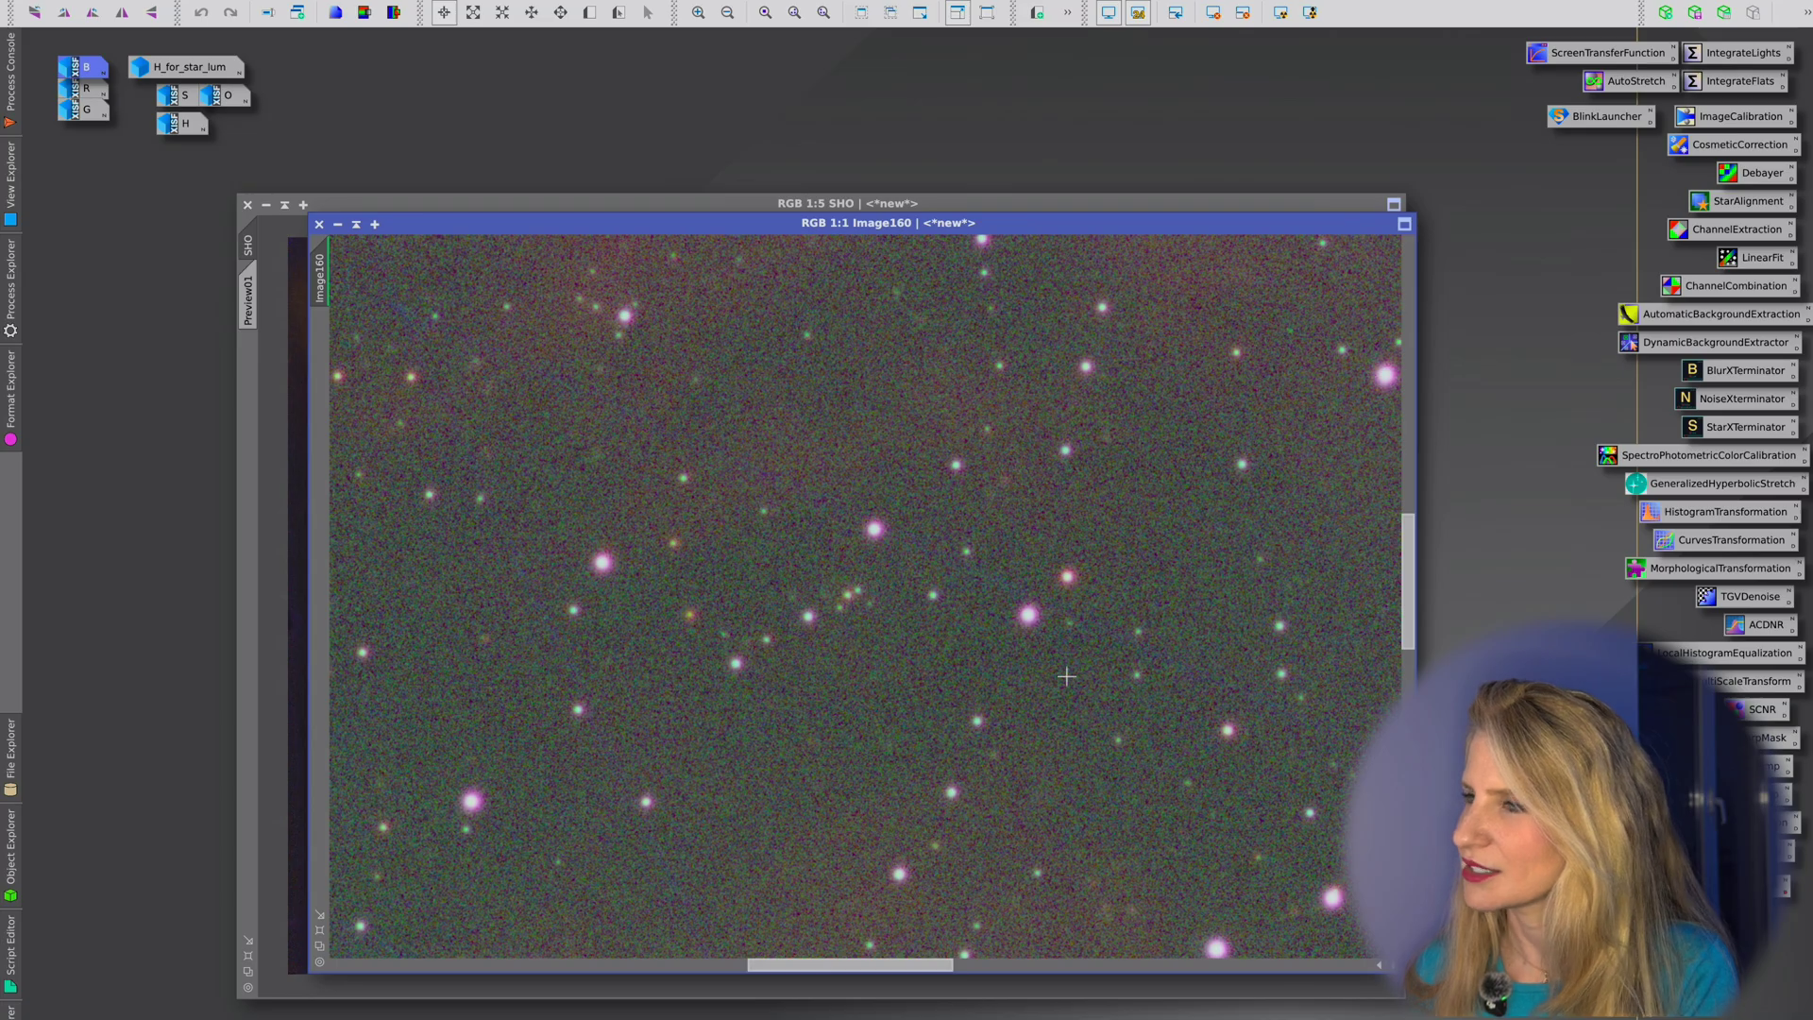
{"action": "left_click", "coordinate": [727, 13]}
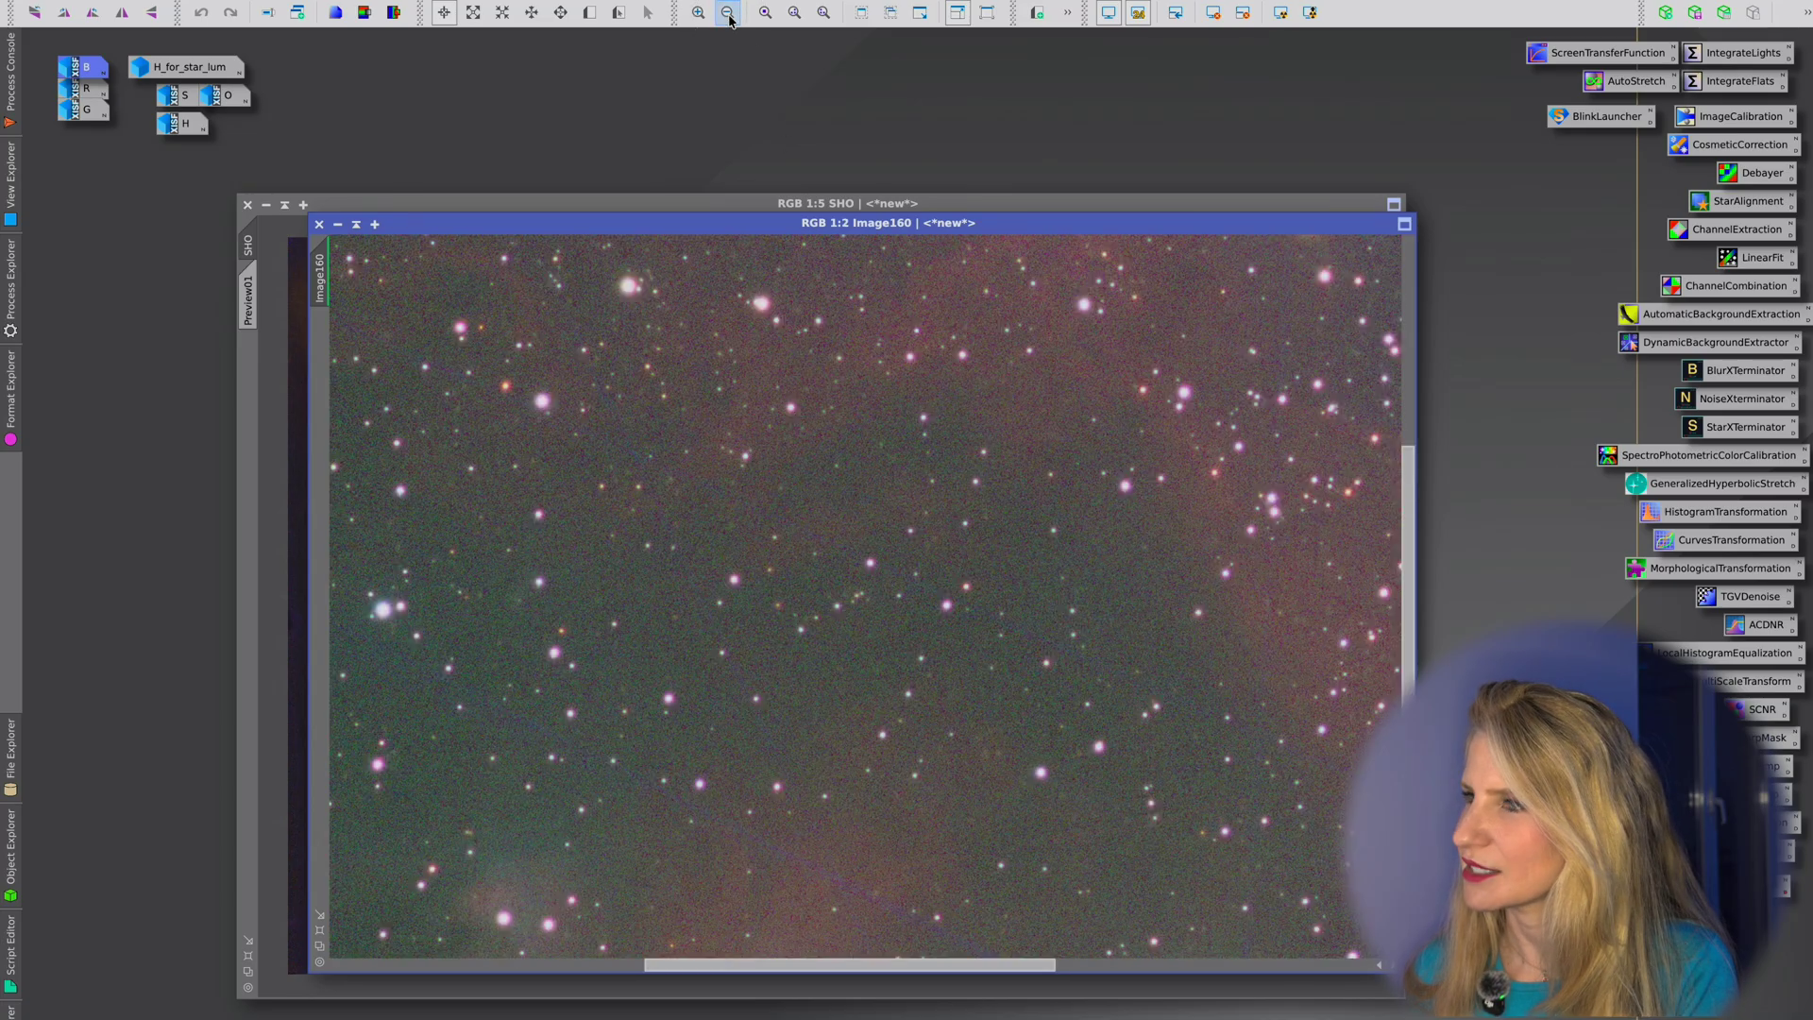
{"action": "left_click", "coordinate": [727, 13]}
{"action": "left_click", "coordinate": [727, 13]}
{"action": "left_click", "coordinate": [727, 13]}
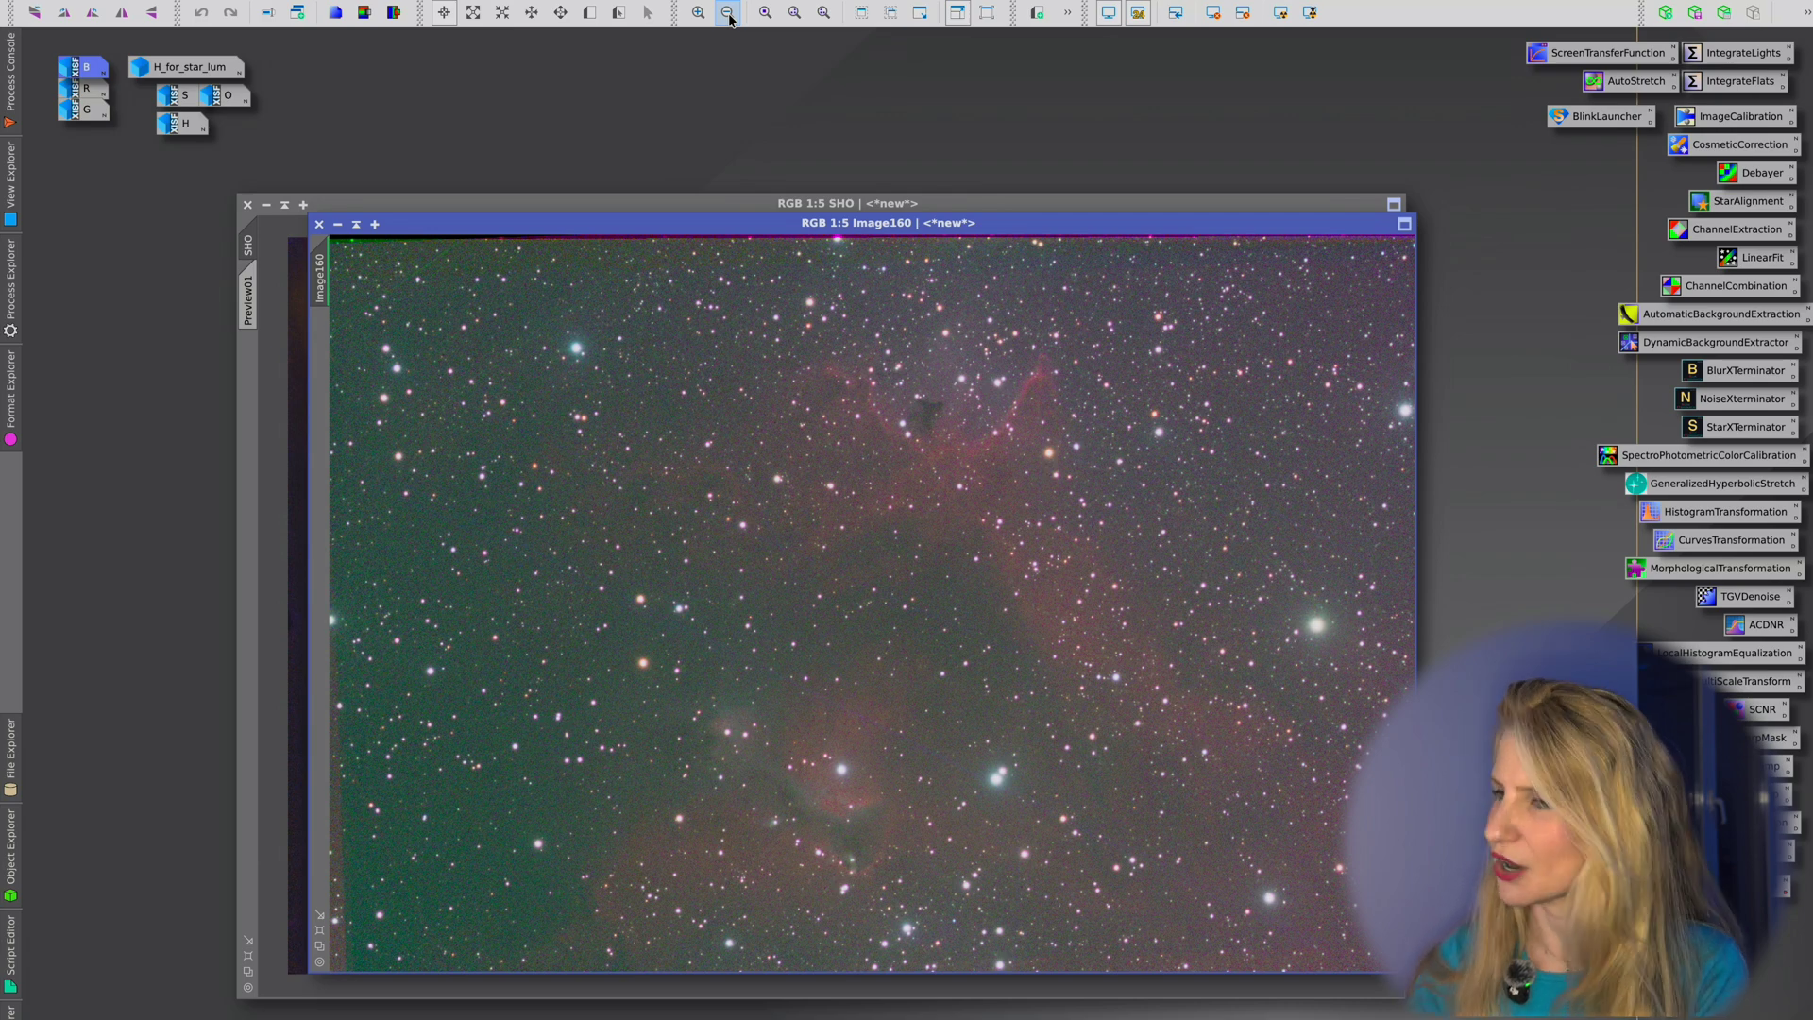
Step: Rename Image160 to RGB
{"action": "double_click", "coordinate": [322, 283]}
{"action": "type", "text": "RGB"}
{"action": "left_click", "coordinate": [961, 577]}
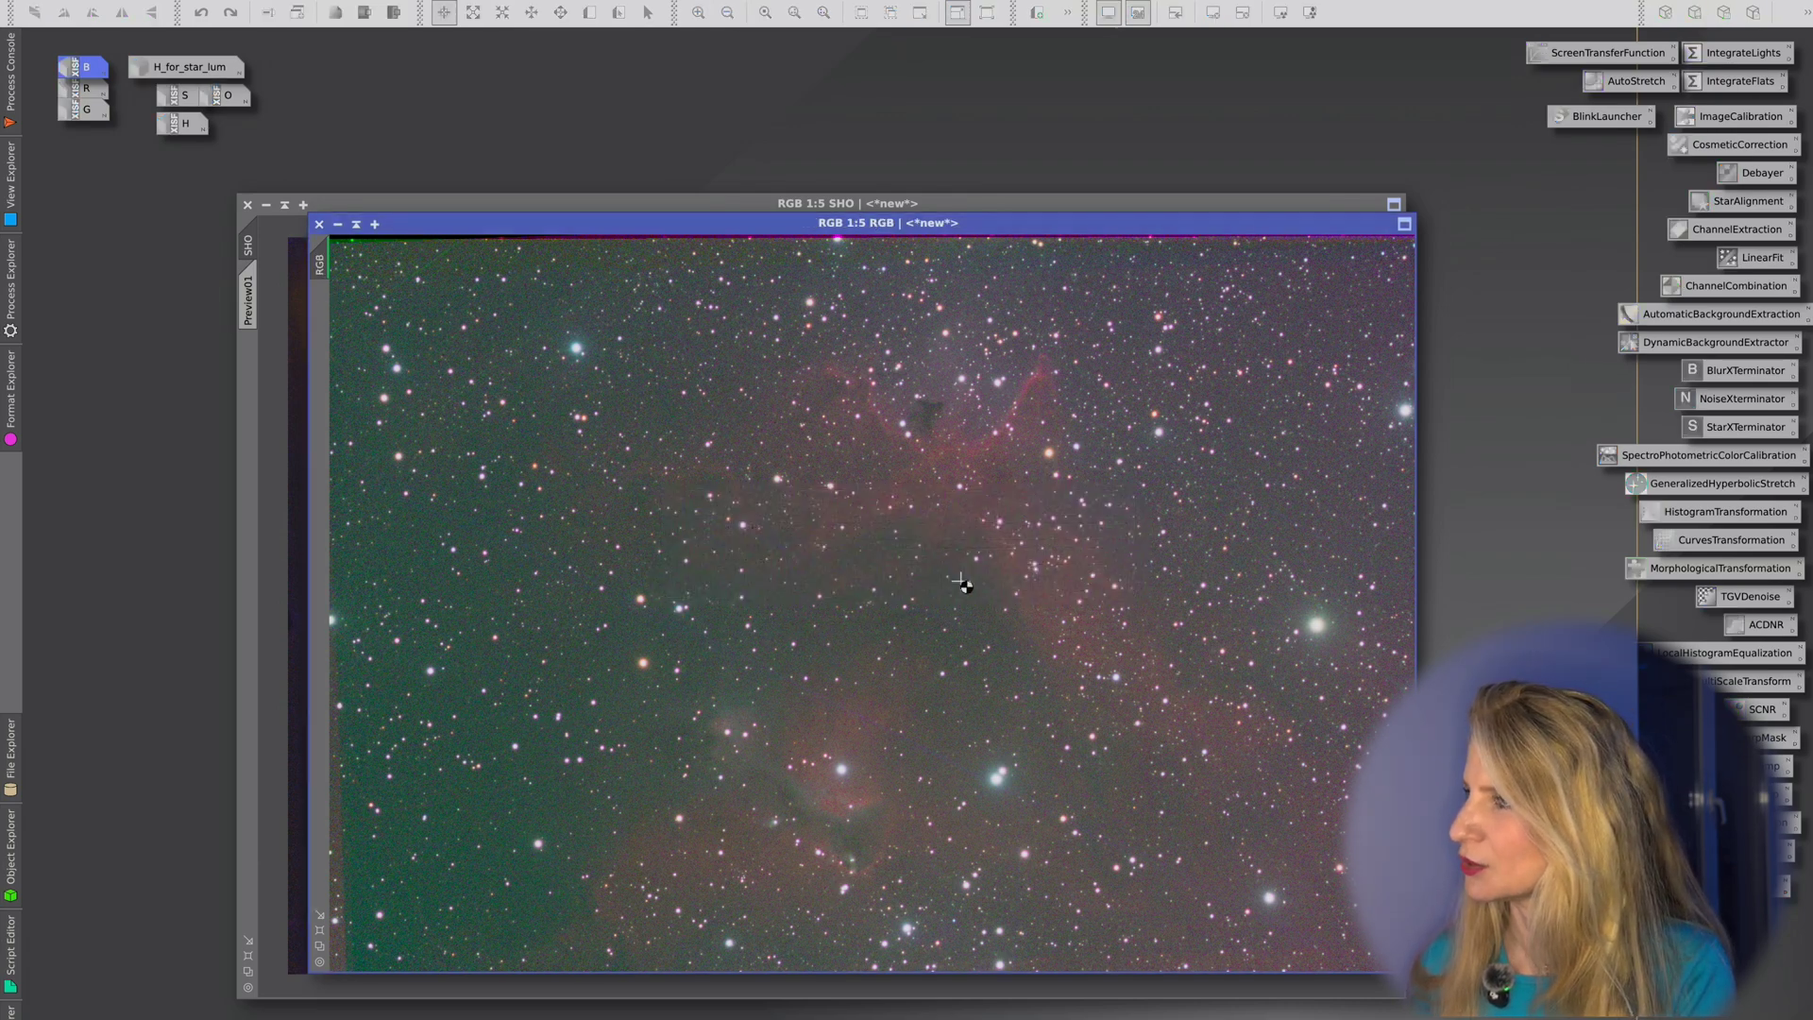
Step: Open SpectrophotometricColorCalibration, view RGB at 1:1, and open ScreenTransferFunction
{"action": "double_click", "coordinate": [1690, 460]}
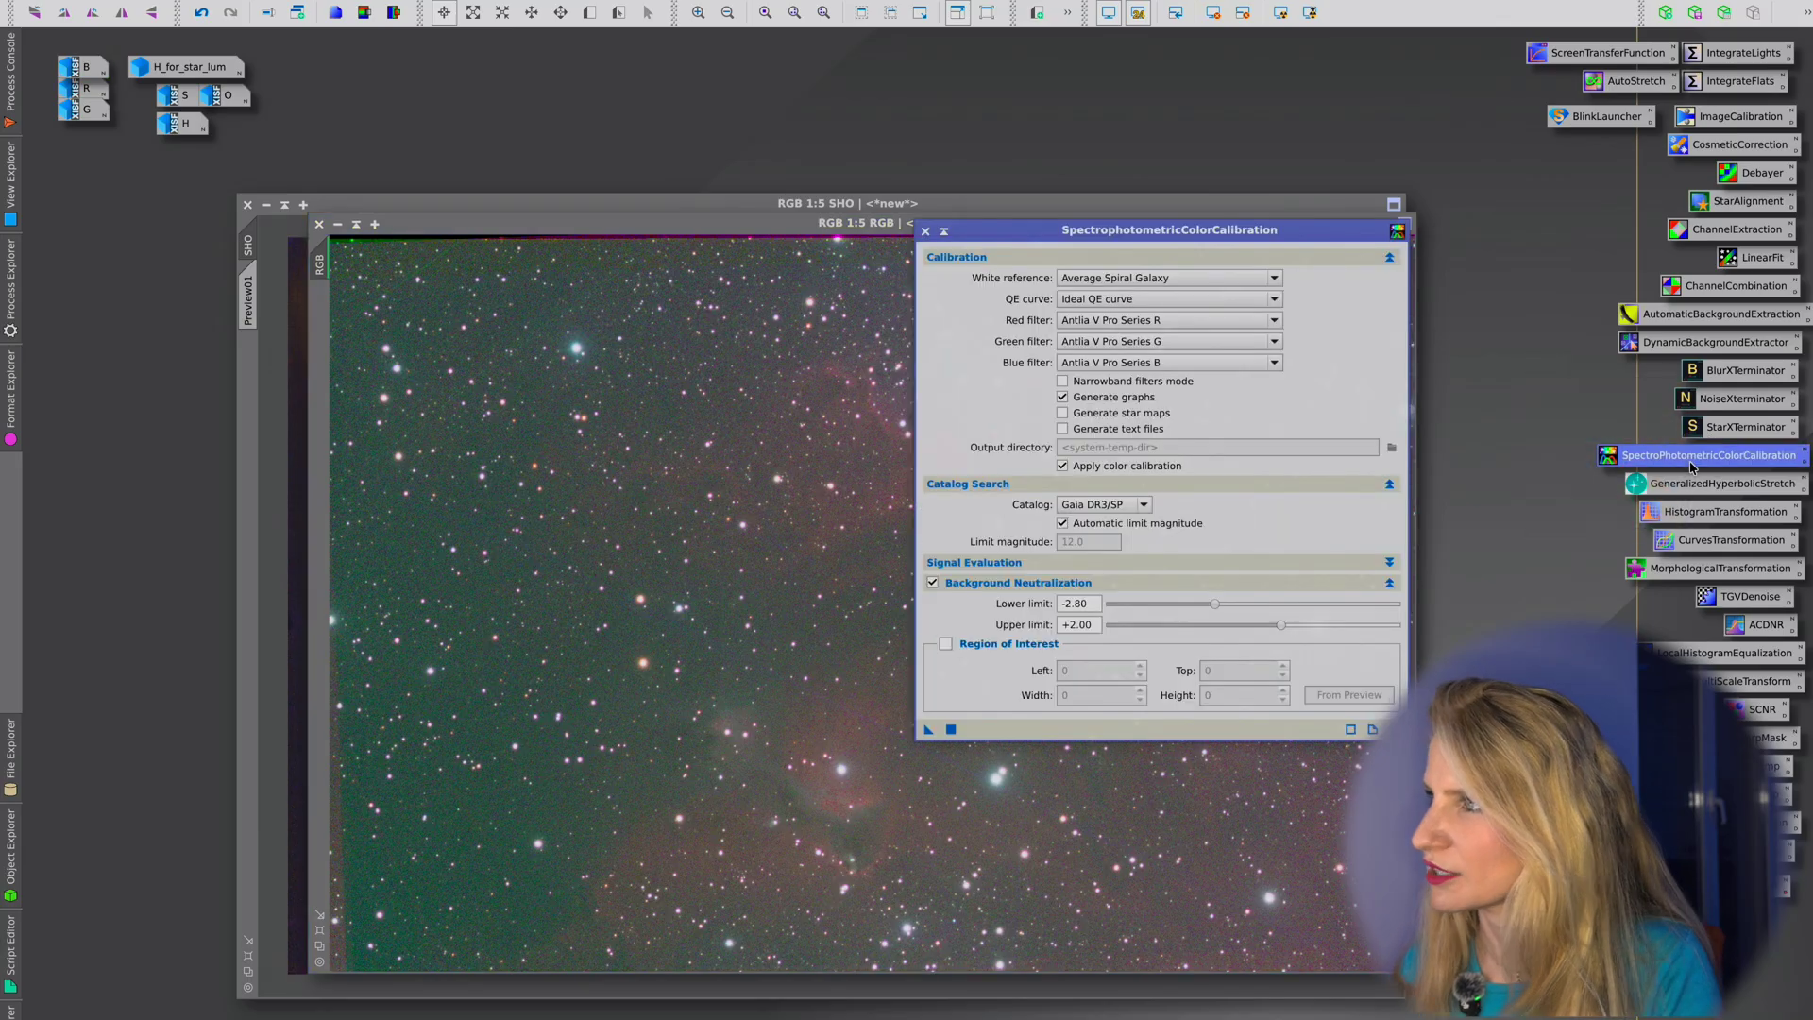
{"action": "left_click_drag", "start_coordinate": [1278, 235], "coordinate": [1601, 171]}
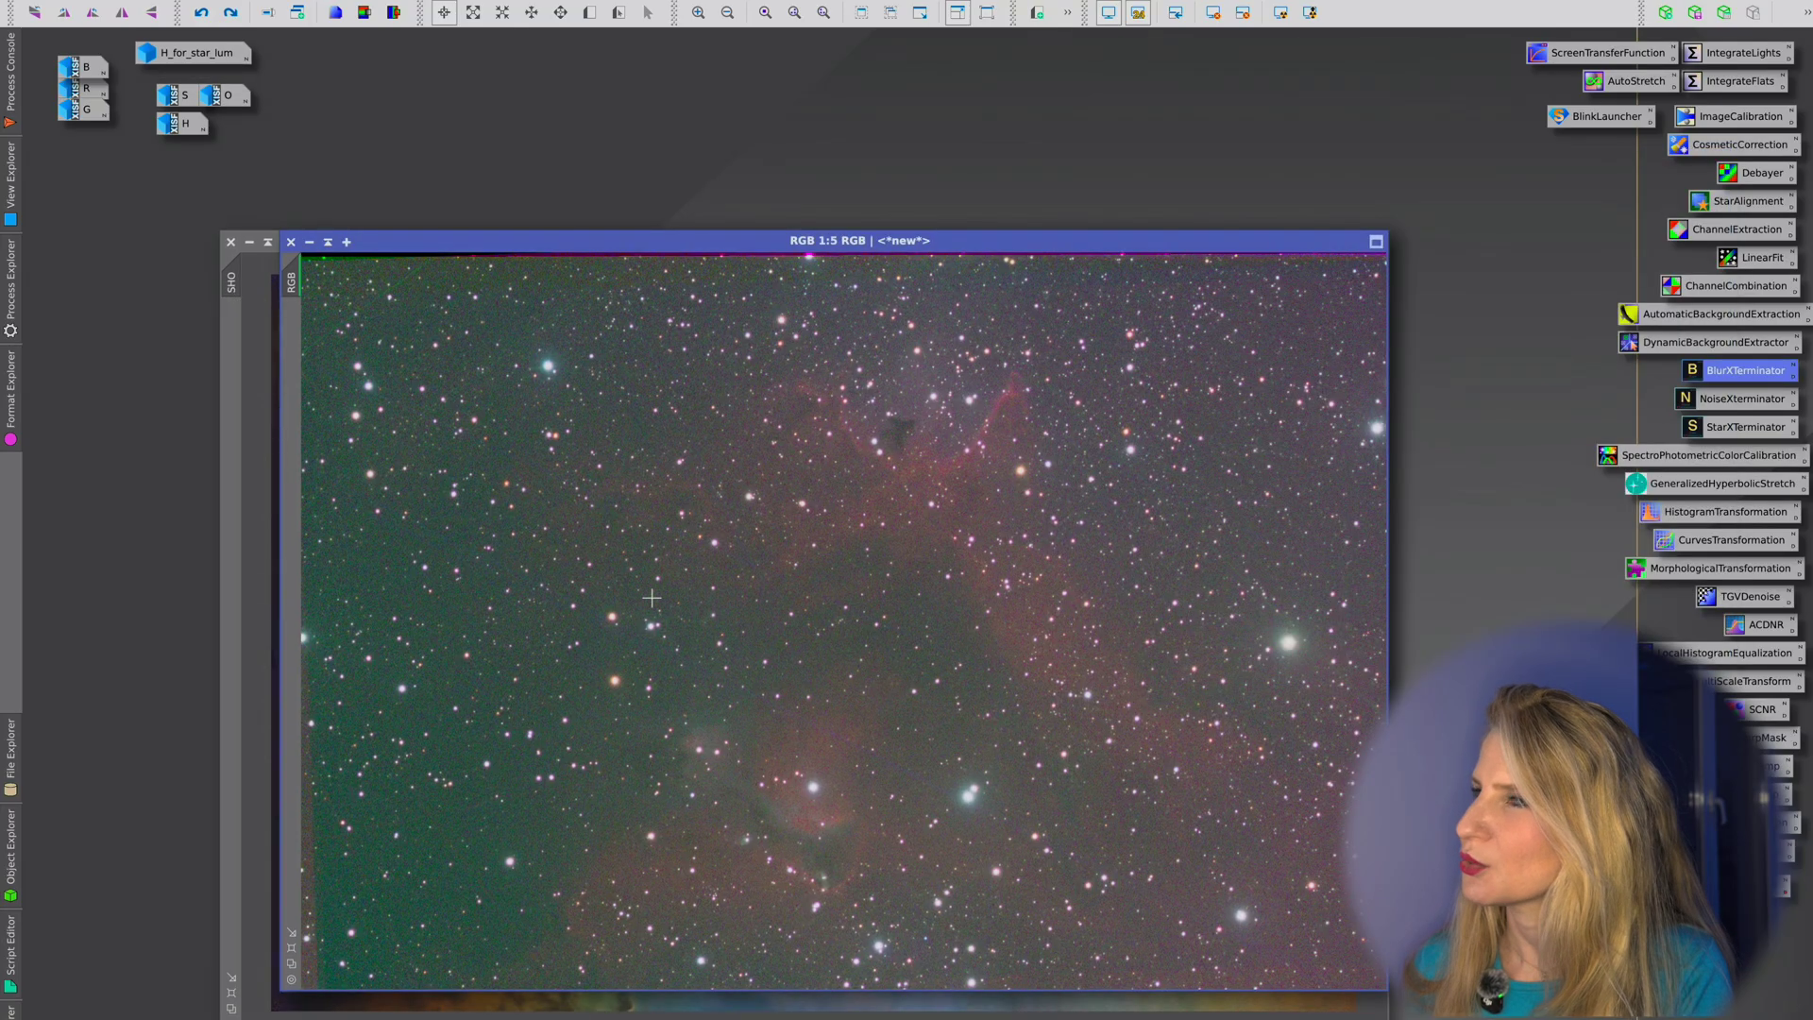
{"action": "left_click", "coordinate": [765, 13]}
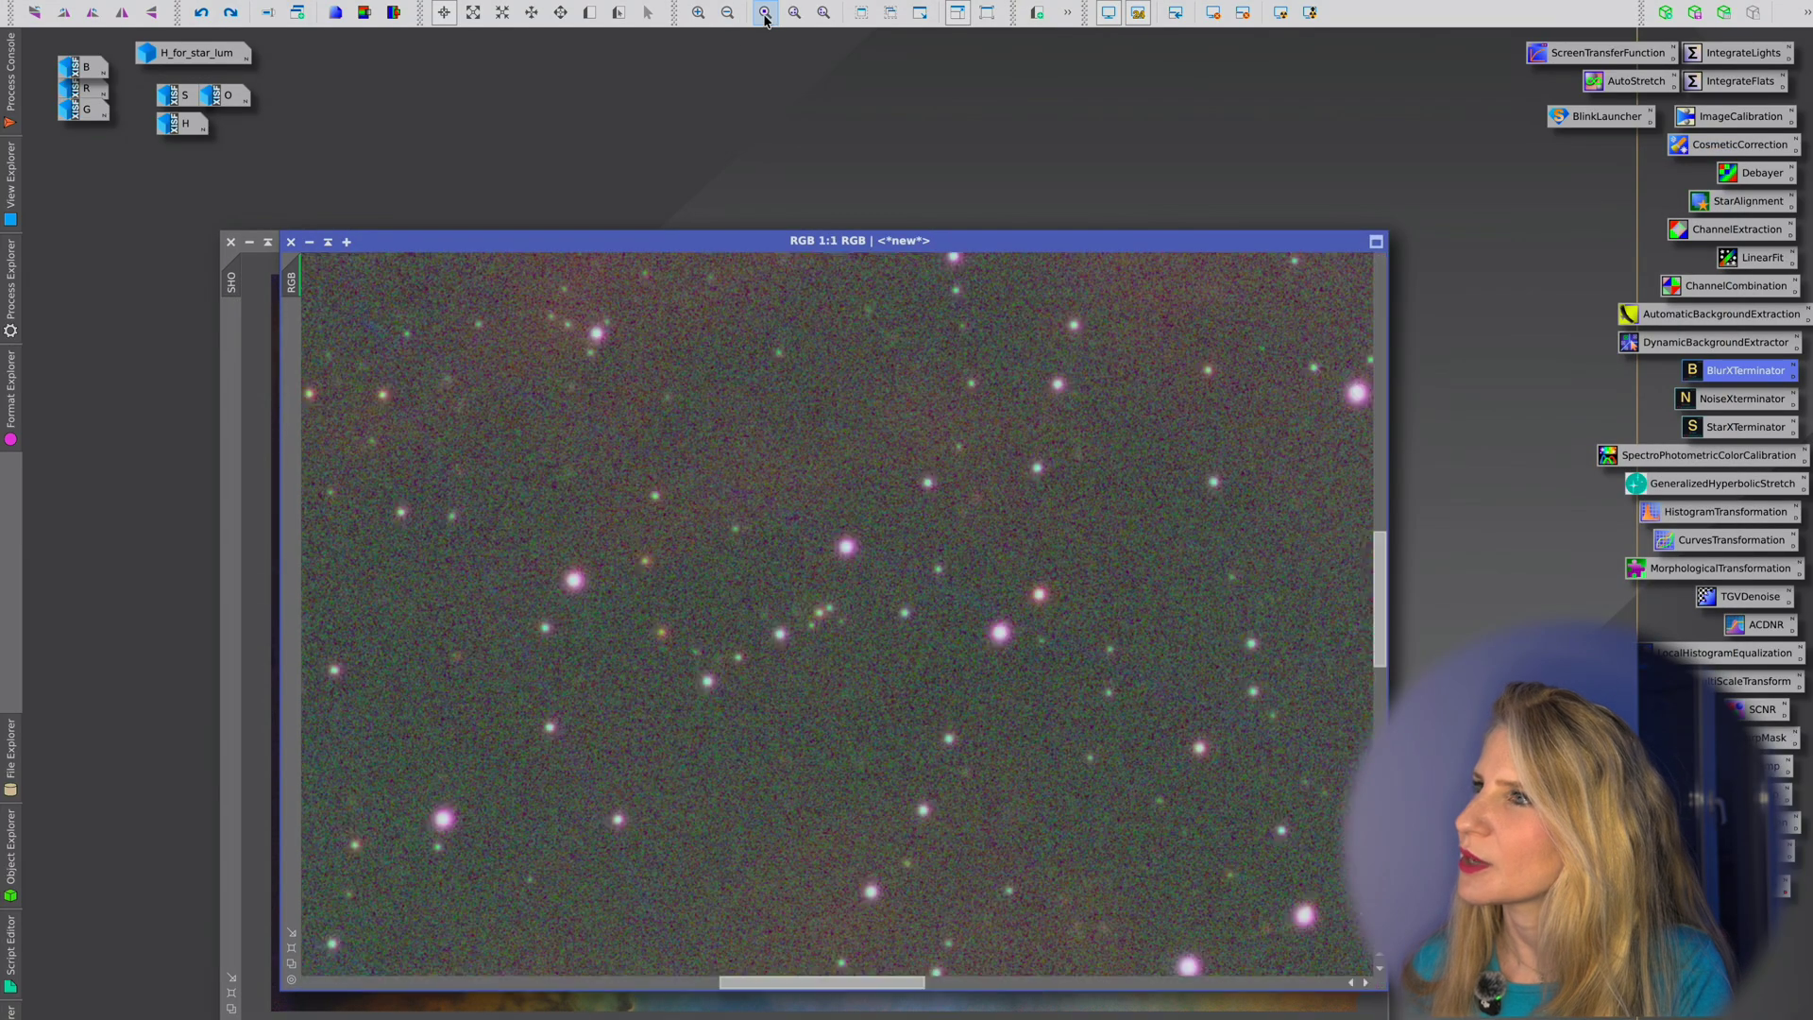
{"action": "scroll", "coordinate": [1376, 599], "scroll_direction": "down", "scroll_amount": 5}
{"action": "double_click", "coordinate": [1558, 50]}
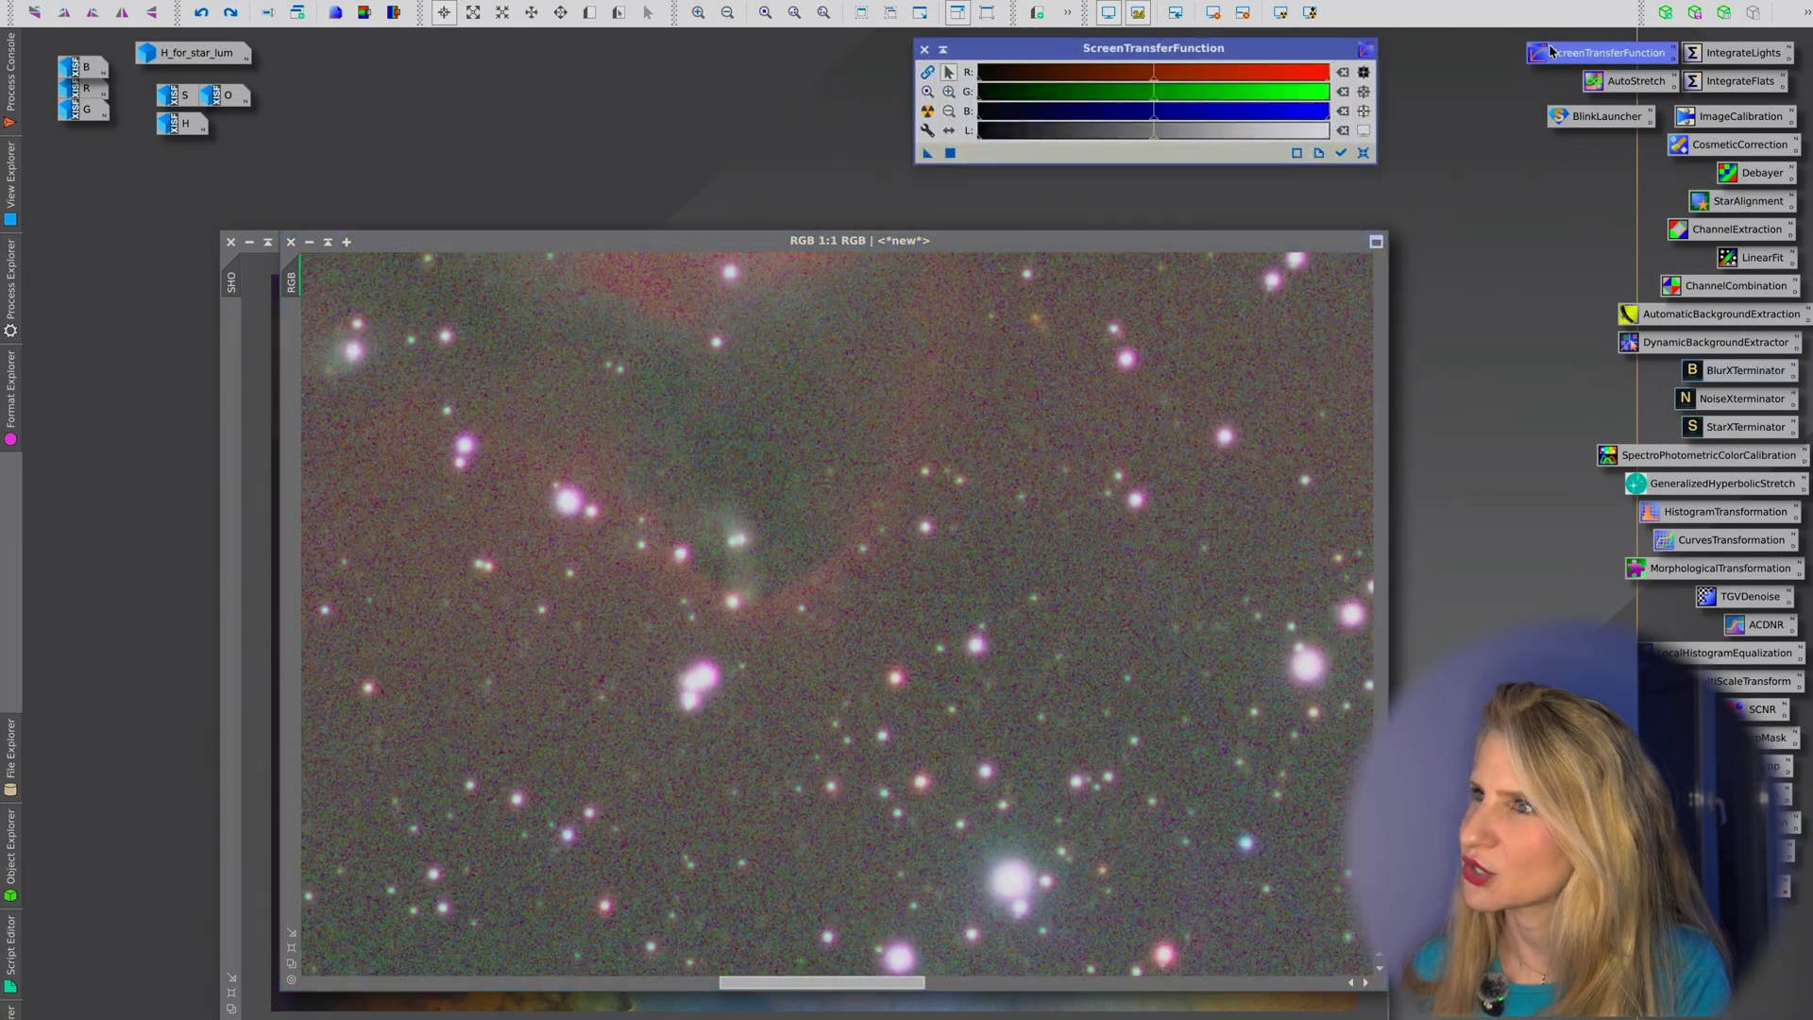
Step: Re-apply the screen stretch to RGB, zoom out, and switch to its Preview01
{"action": "left_click", "coordinate": [947, 130]}
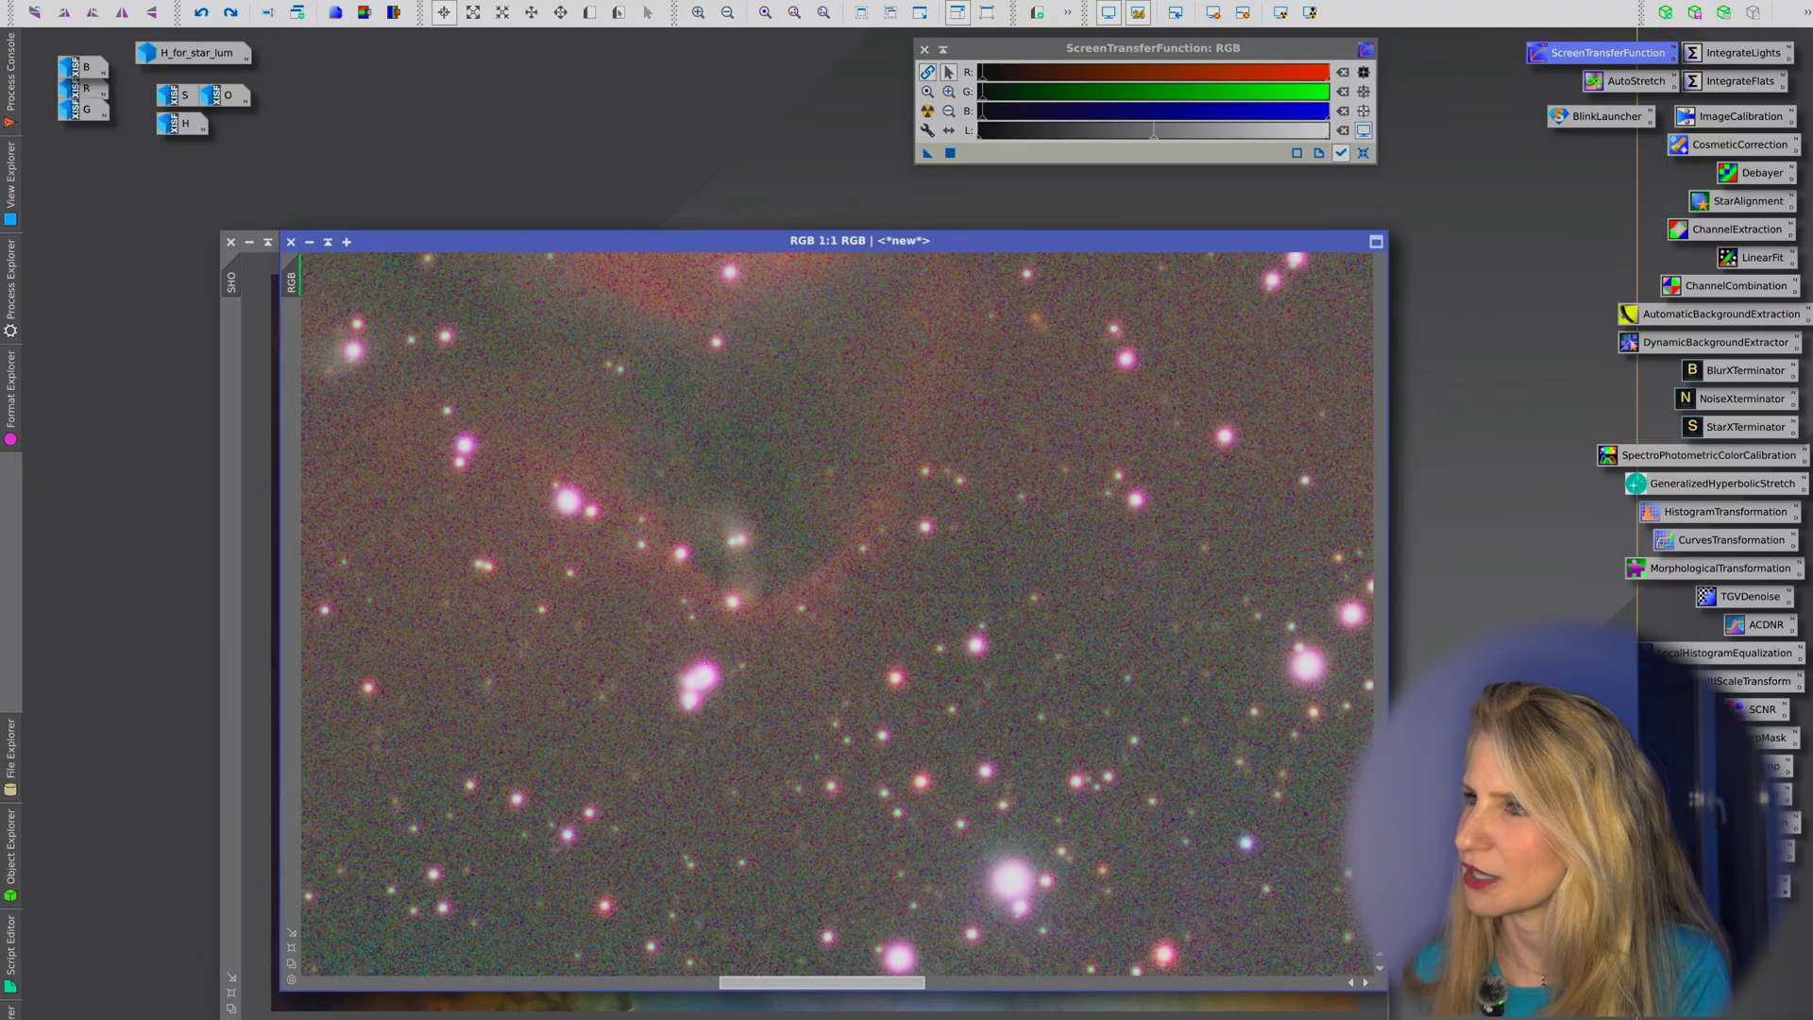
{"action": "left_click", "coordinate": [727, 12]}
{"action": "left_click", "coordinate": [727, 12]}
{"action": "left_click", "coordinate": [727, 12]}
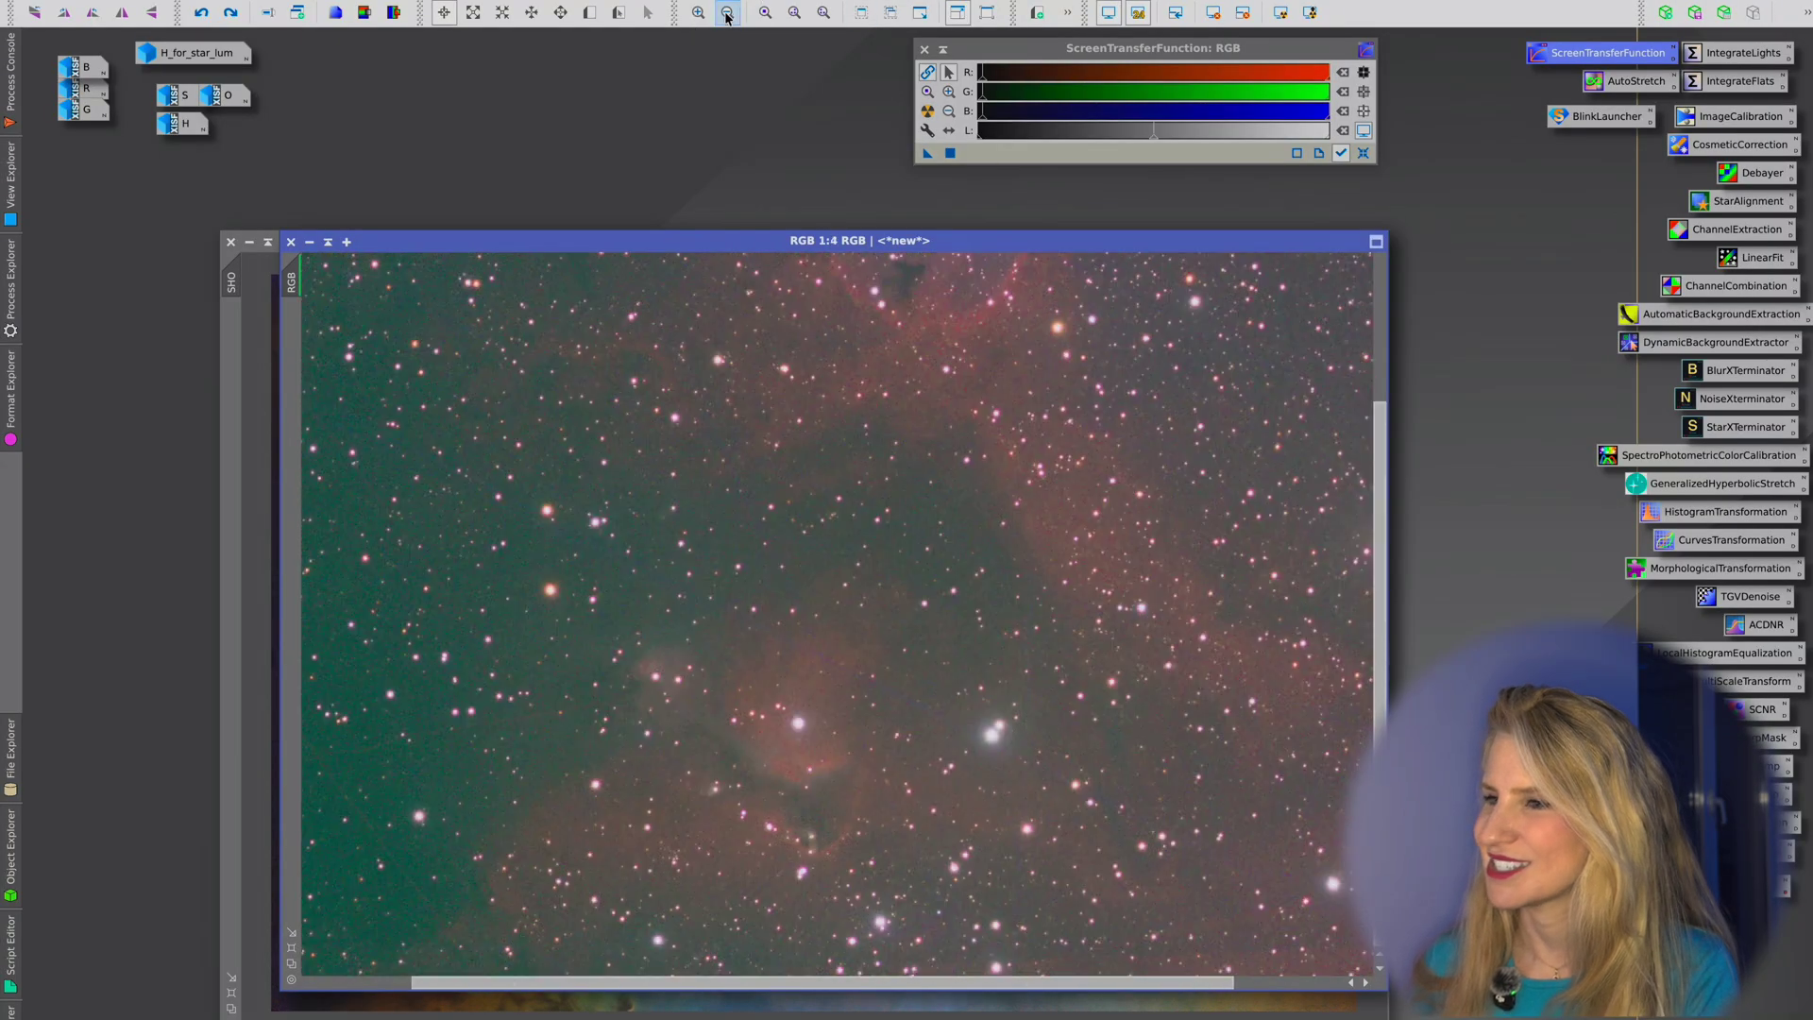
{"action": "left_click", "coordinate": [727, 13]}
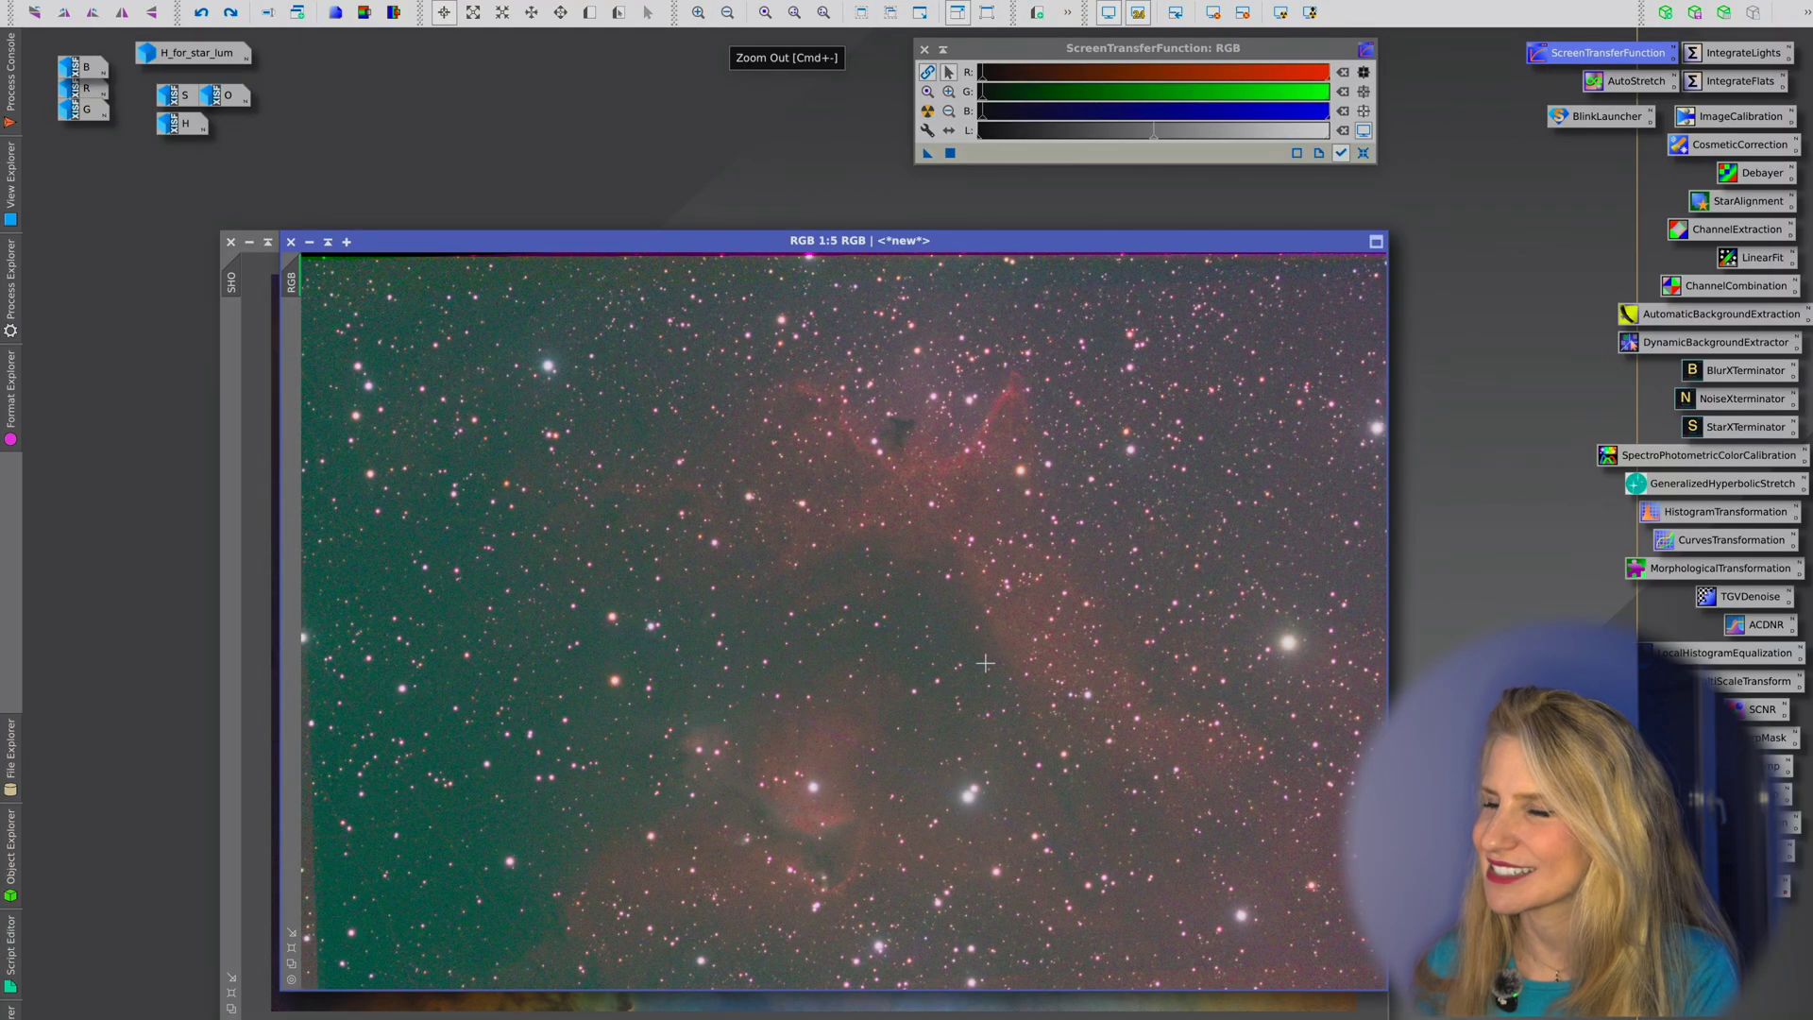
{"action": "left_click", "coordinate": [294, 331]}
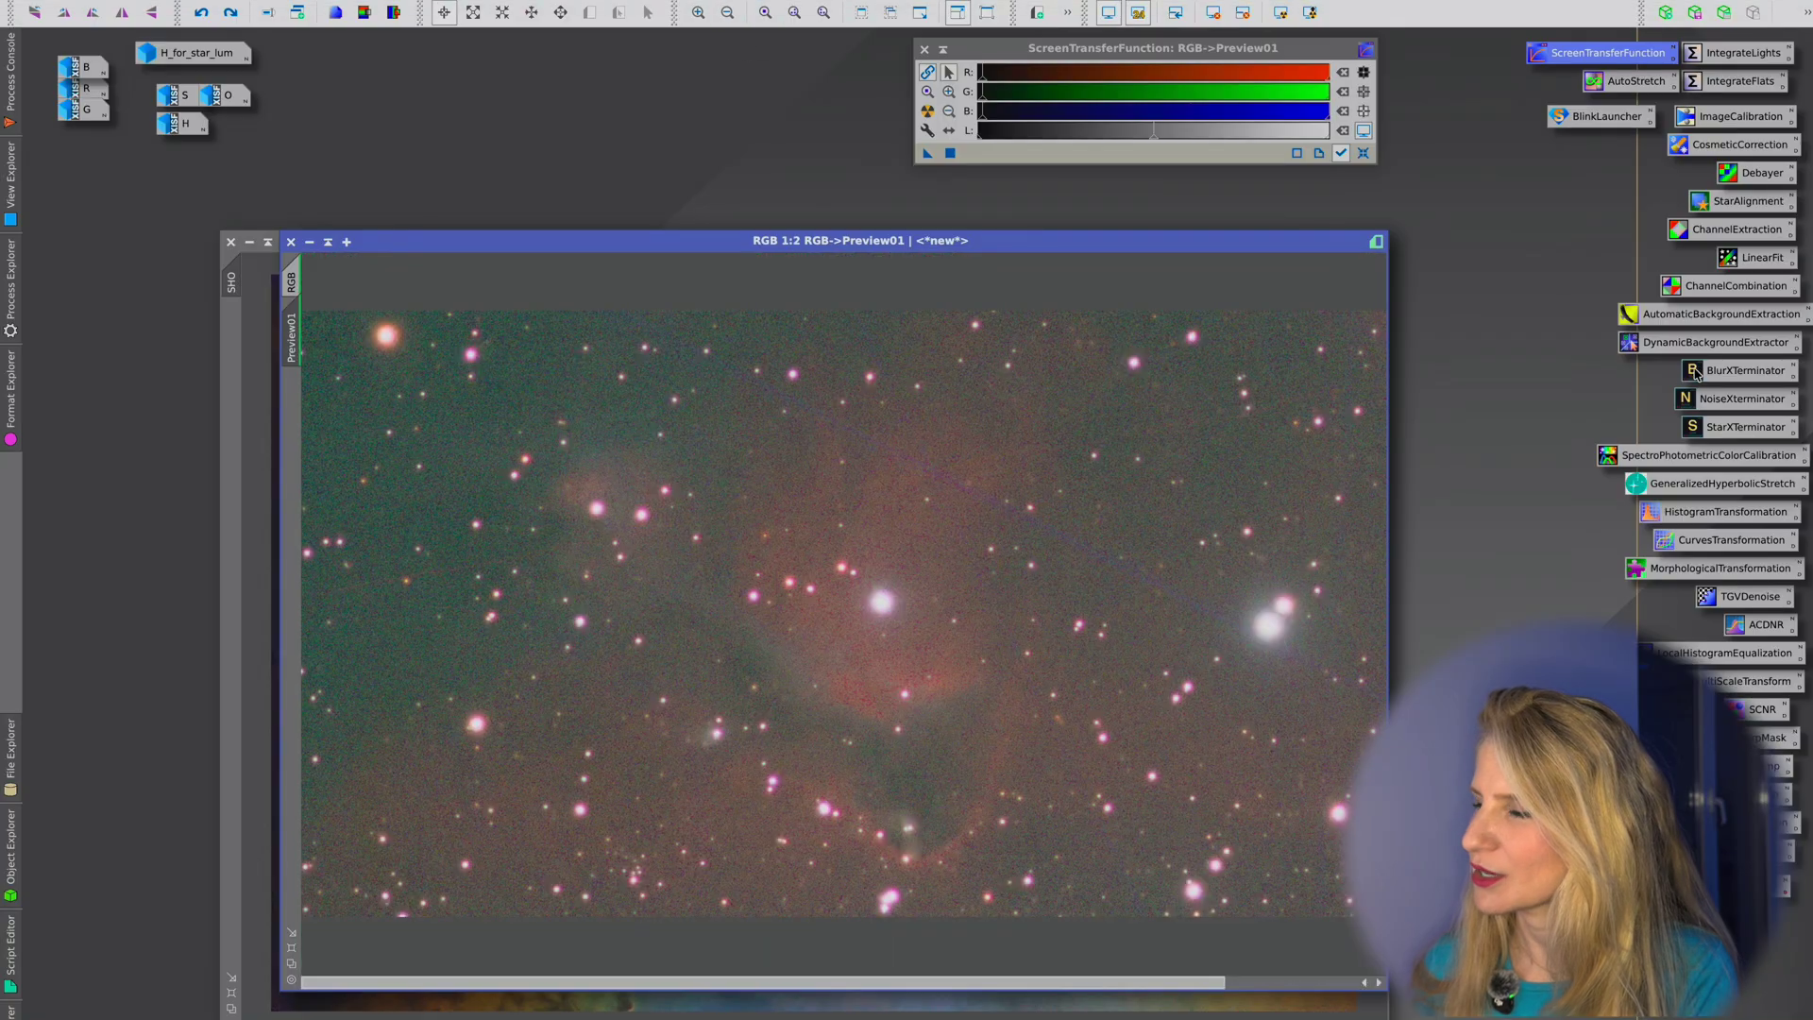
Step: Apply BlurXTerminator to RGB with Sharpen Stars 0.24 and Adjust Star Halos -0.12
{"action": "double_click", "coordinate": [1699, 371]}
{"action": "left_click", "coordinate": [1383, 687]}
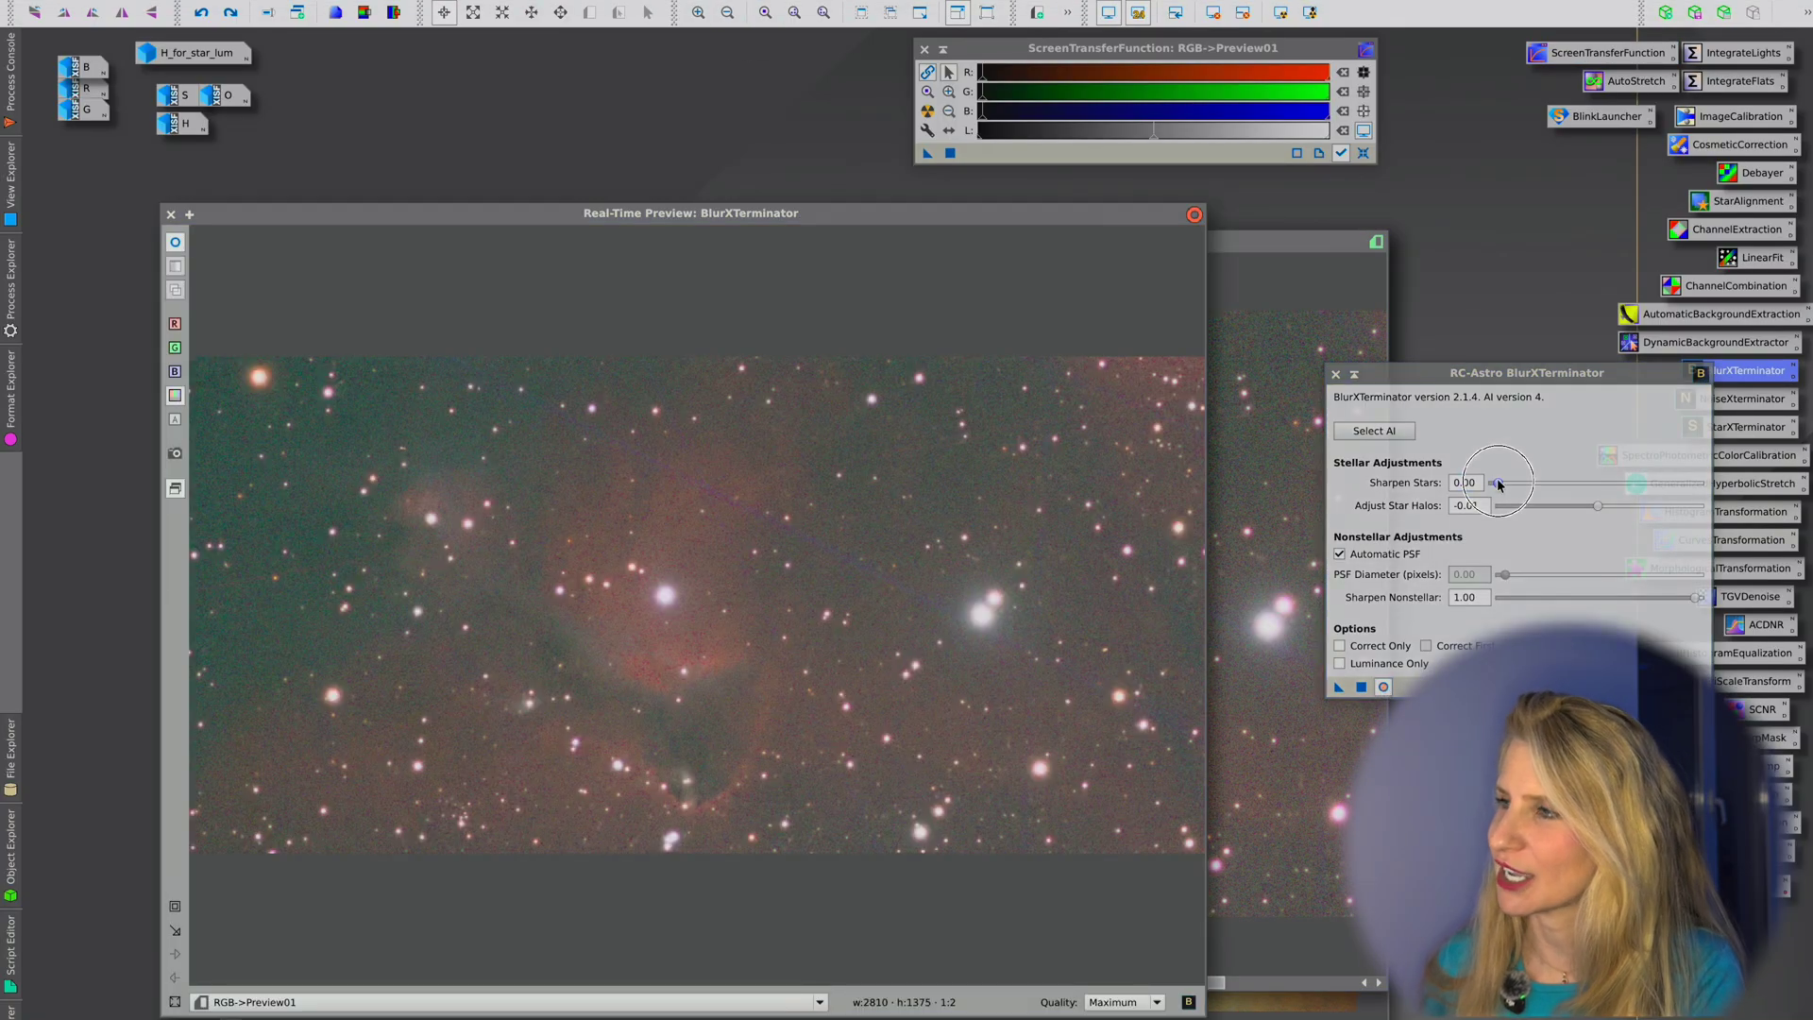
{"action": "left_click_drag", "start_coordinate": [1497, 482], "coordinate": [1771, 455]}
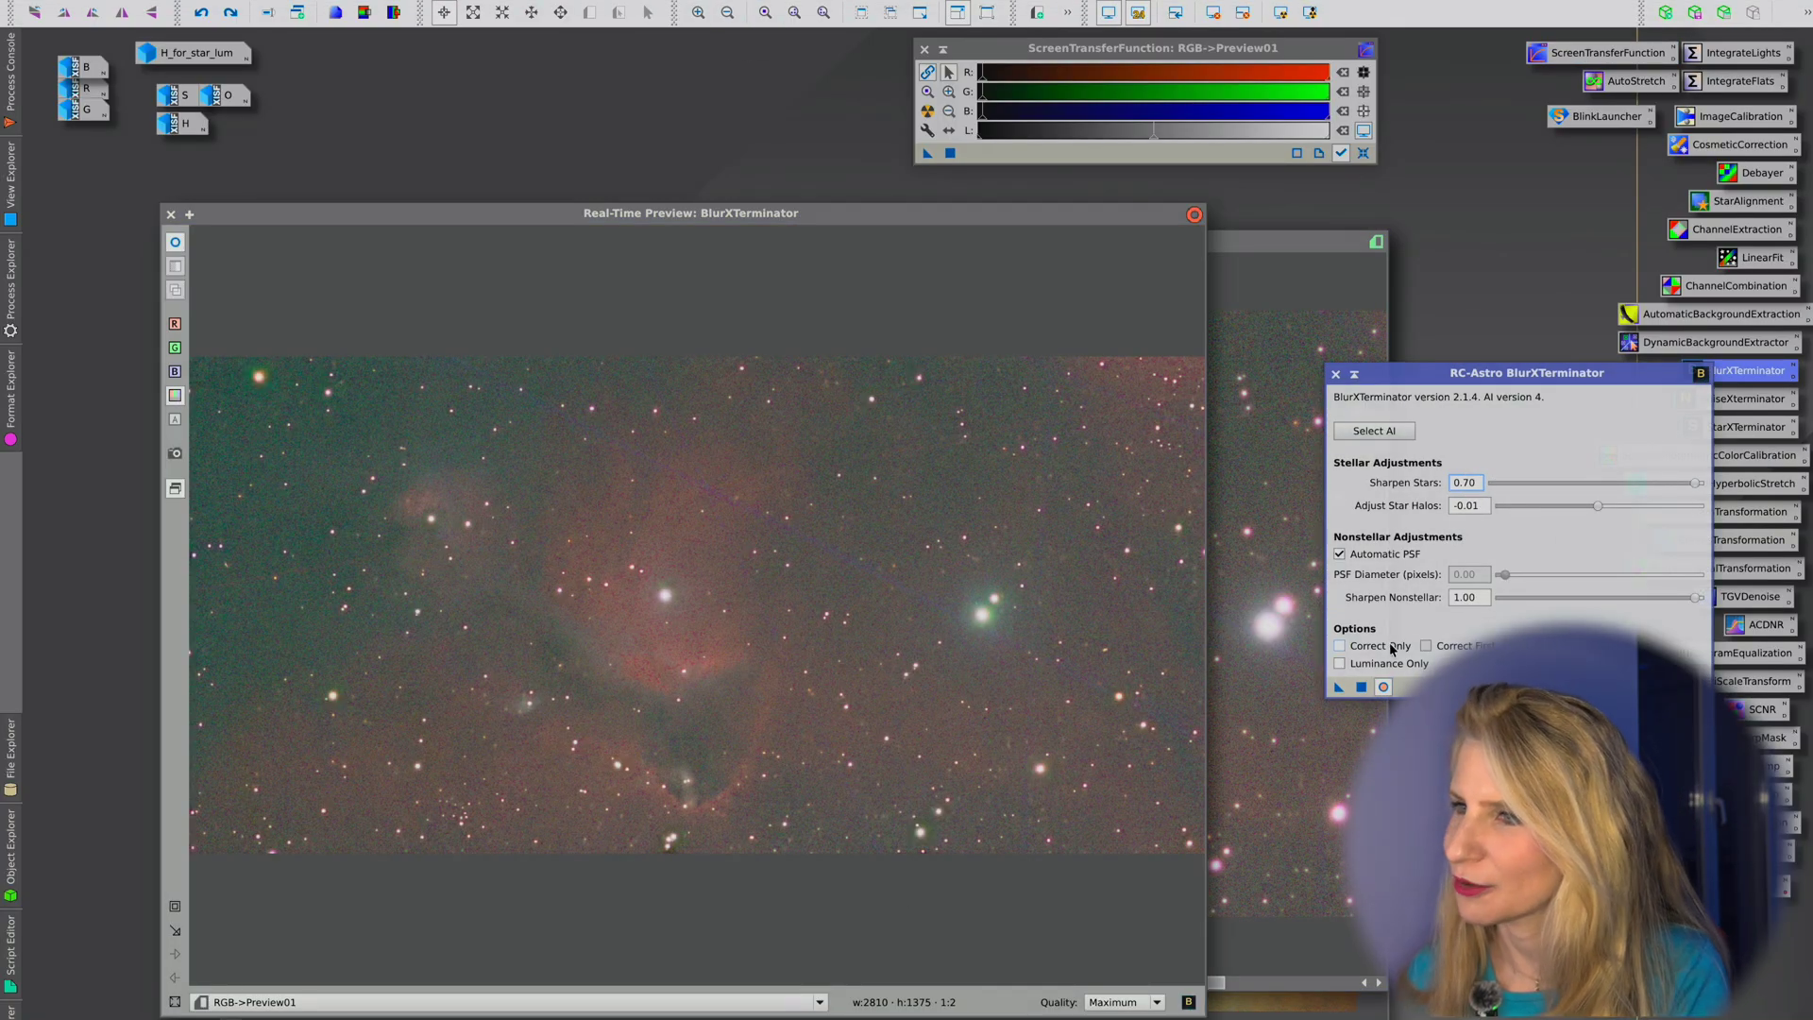
{"action": "left_click", "coordinate": [1340, 645]}
{"action": "left_click", "coordinate": [1389, 649]}
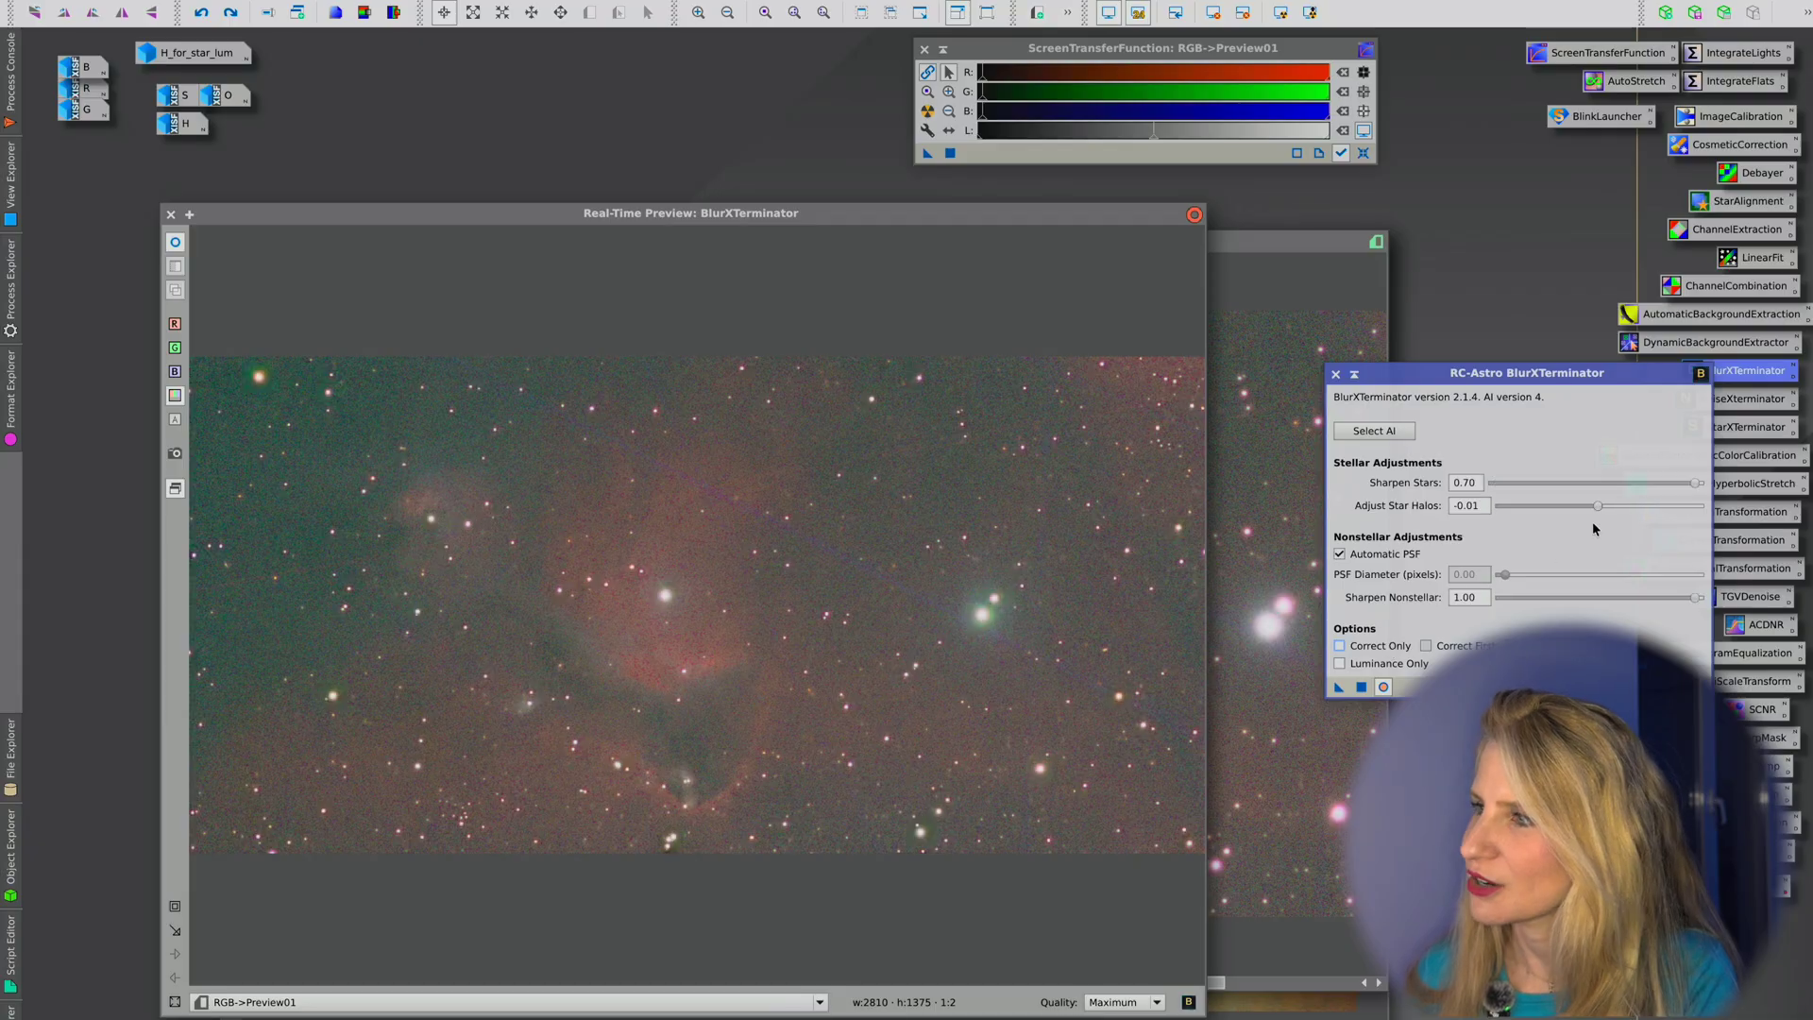
{"action": "left_click_drag", "start_coordinate": [1700, 483], "coordinate": [1576, 505]}
{"action": "left_click", "coordinate": [172, 214]}
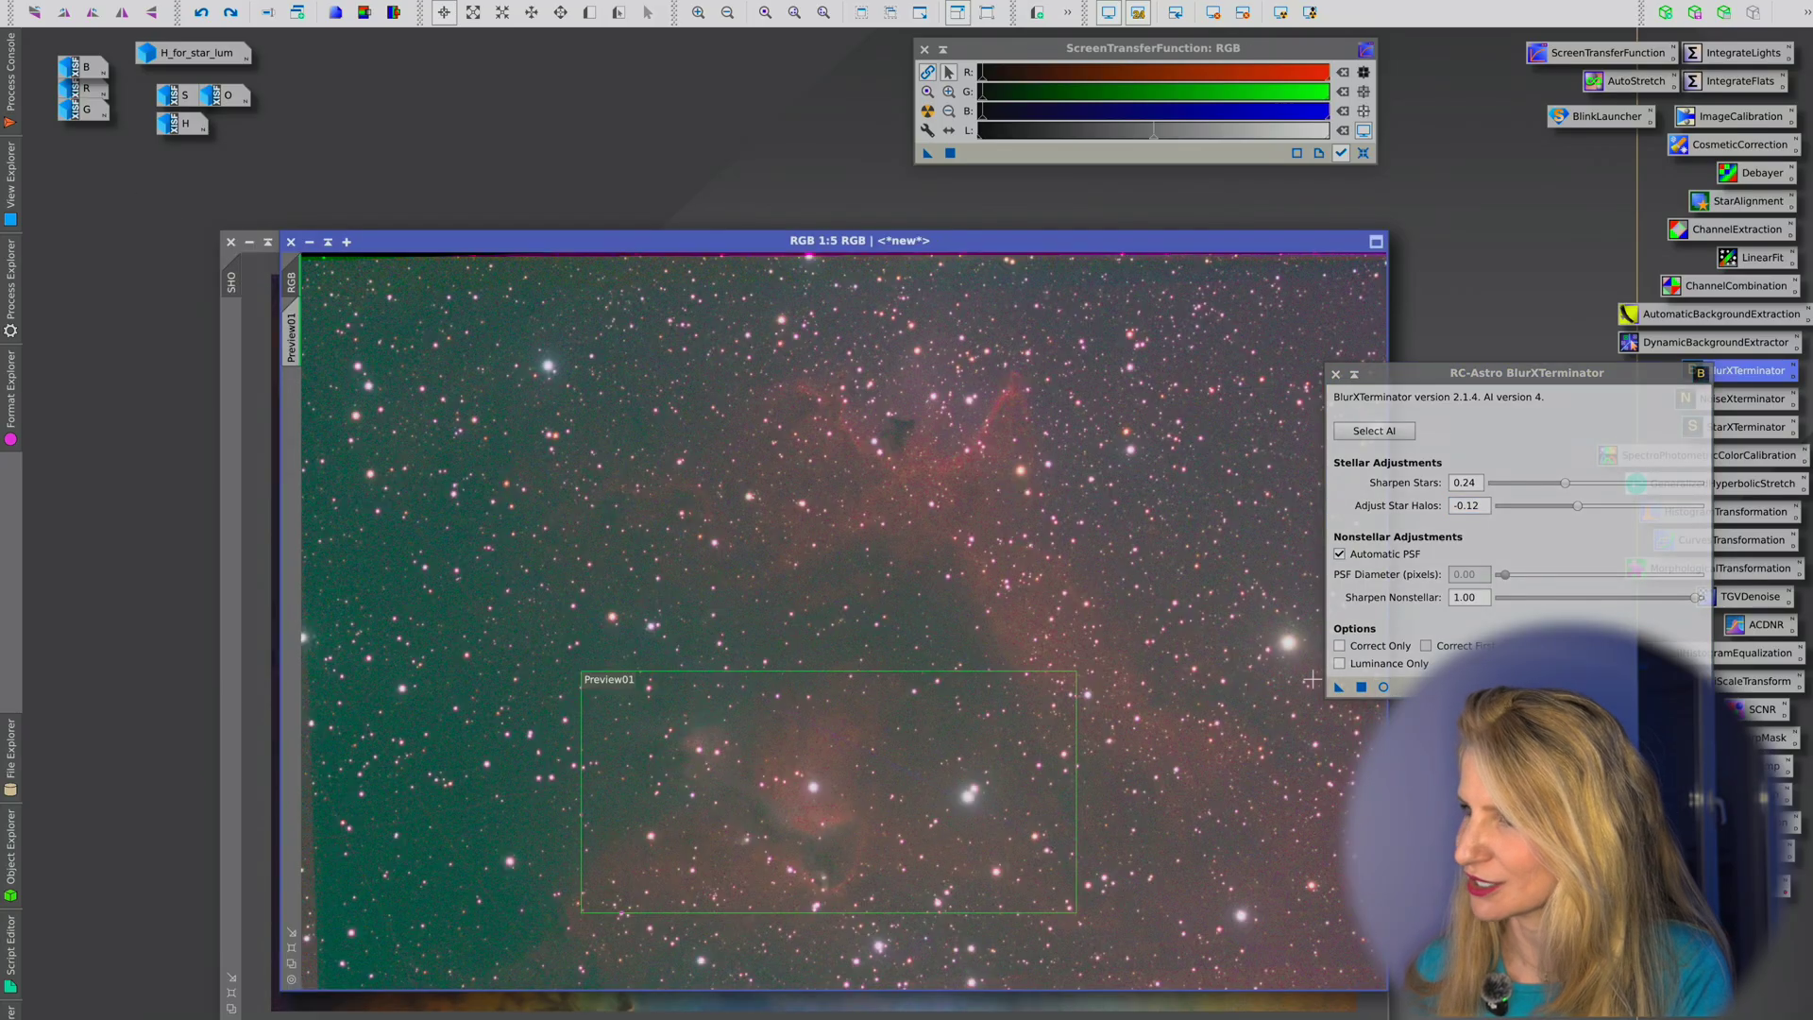
{"action": "left_click", "coordinate": [1338, 688]}
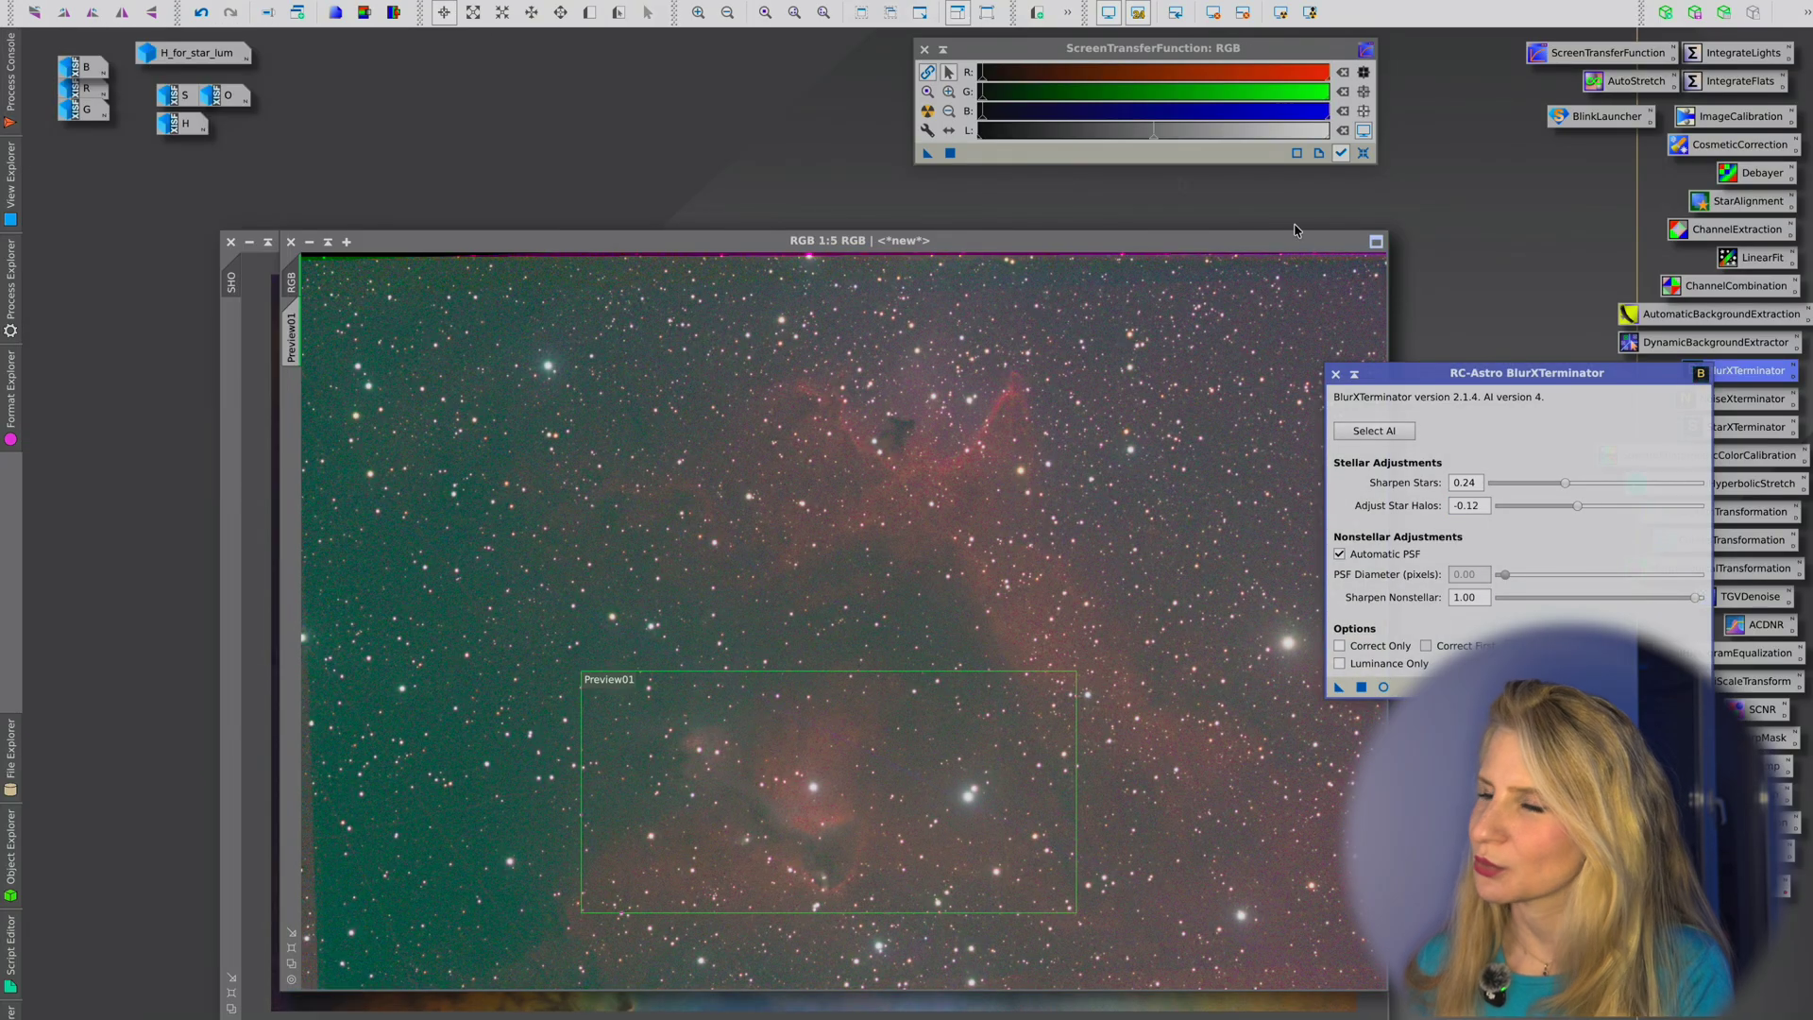
Step: Run AutomaticBackgroundExtraction on RGB with function degree 1, then hide the process log
{"action": "left_click", "coordinate": [1336, 375]}
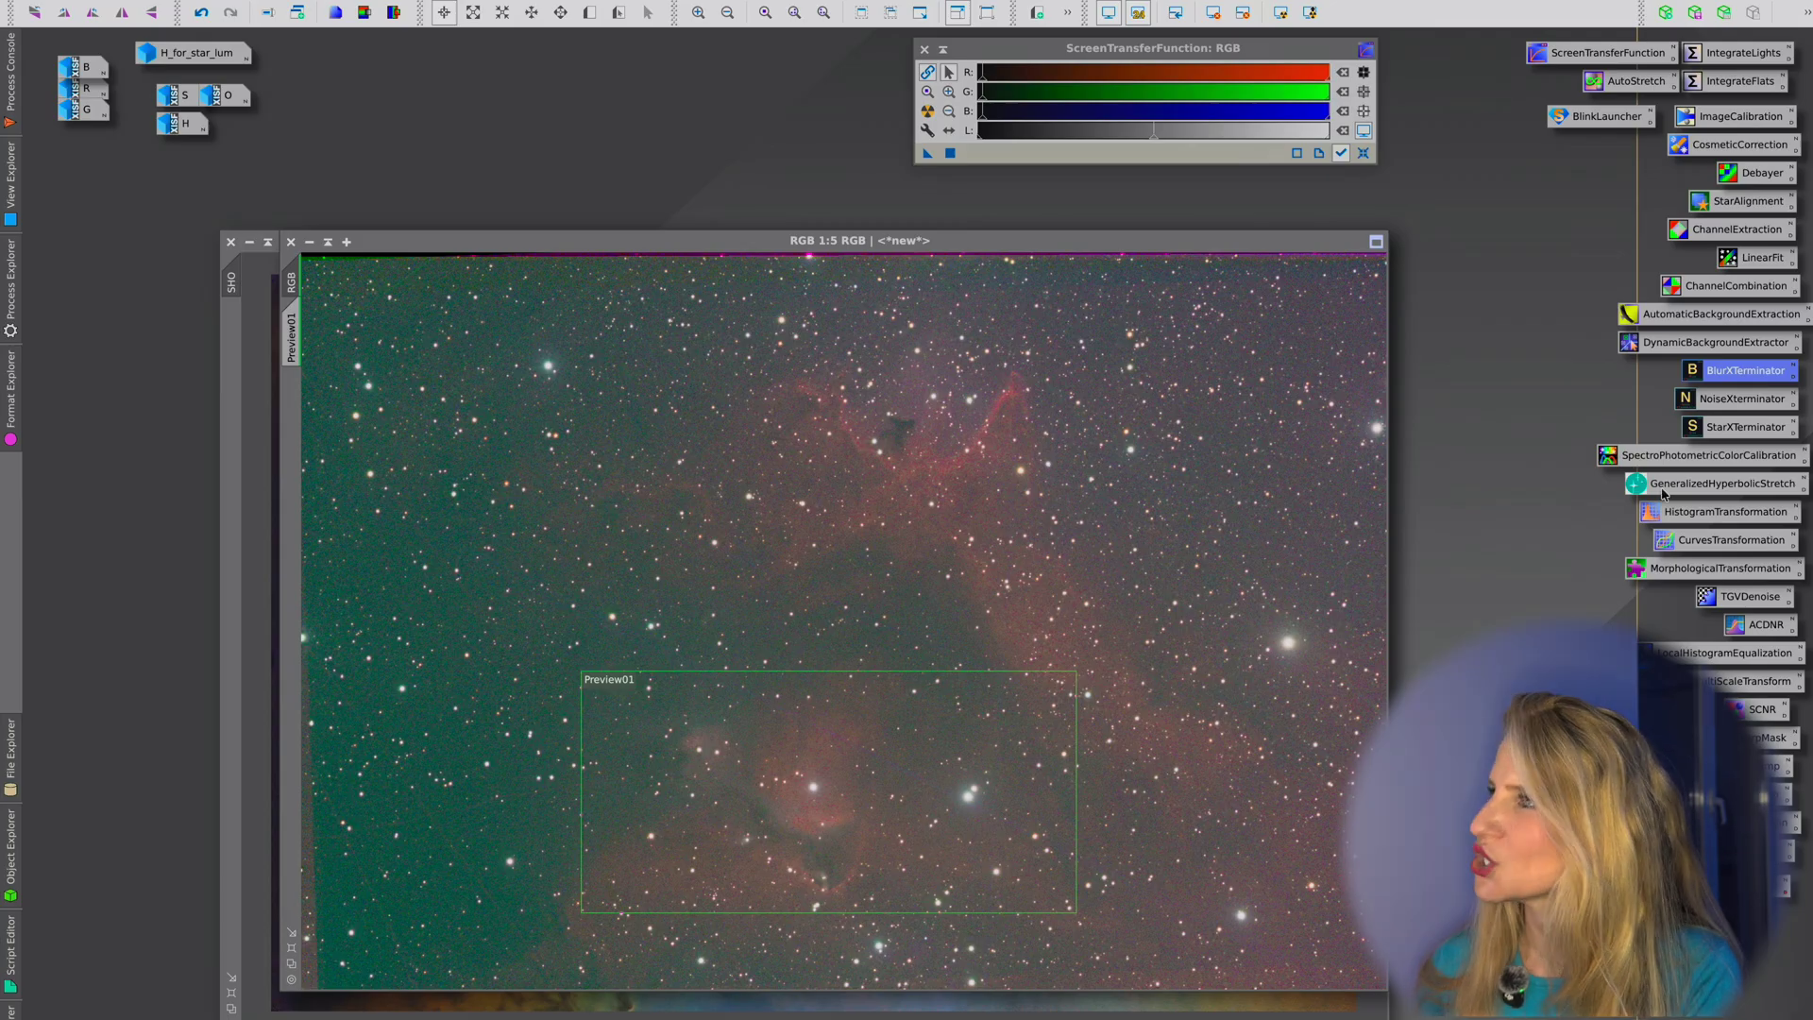
{"action": "left_click", "coordinate": [1688, 320]}
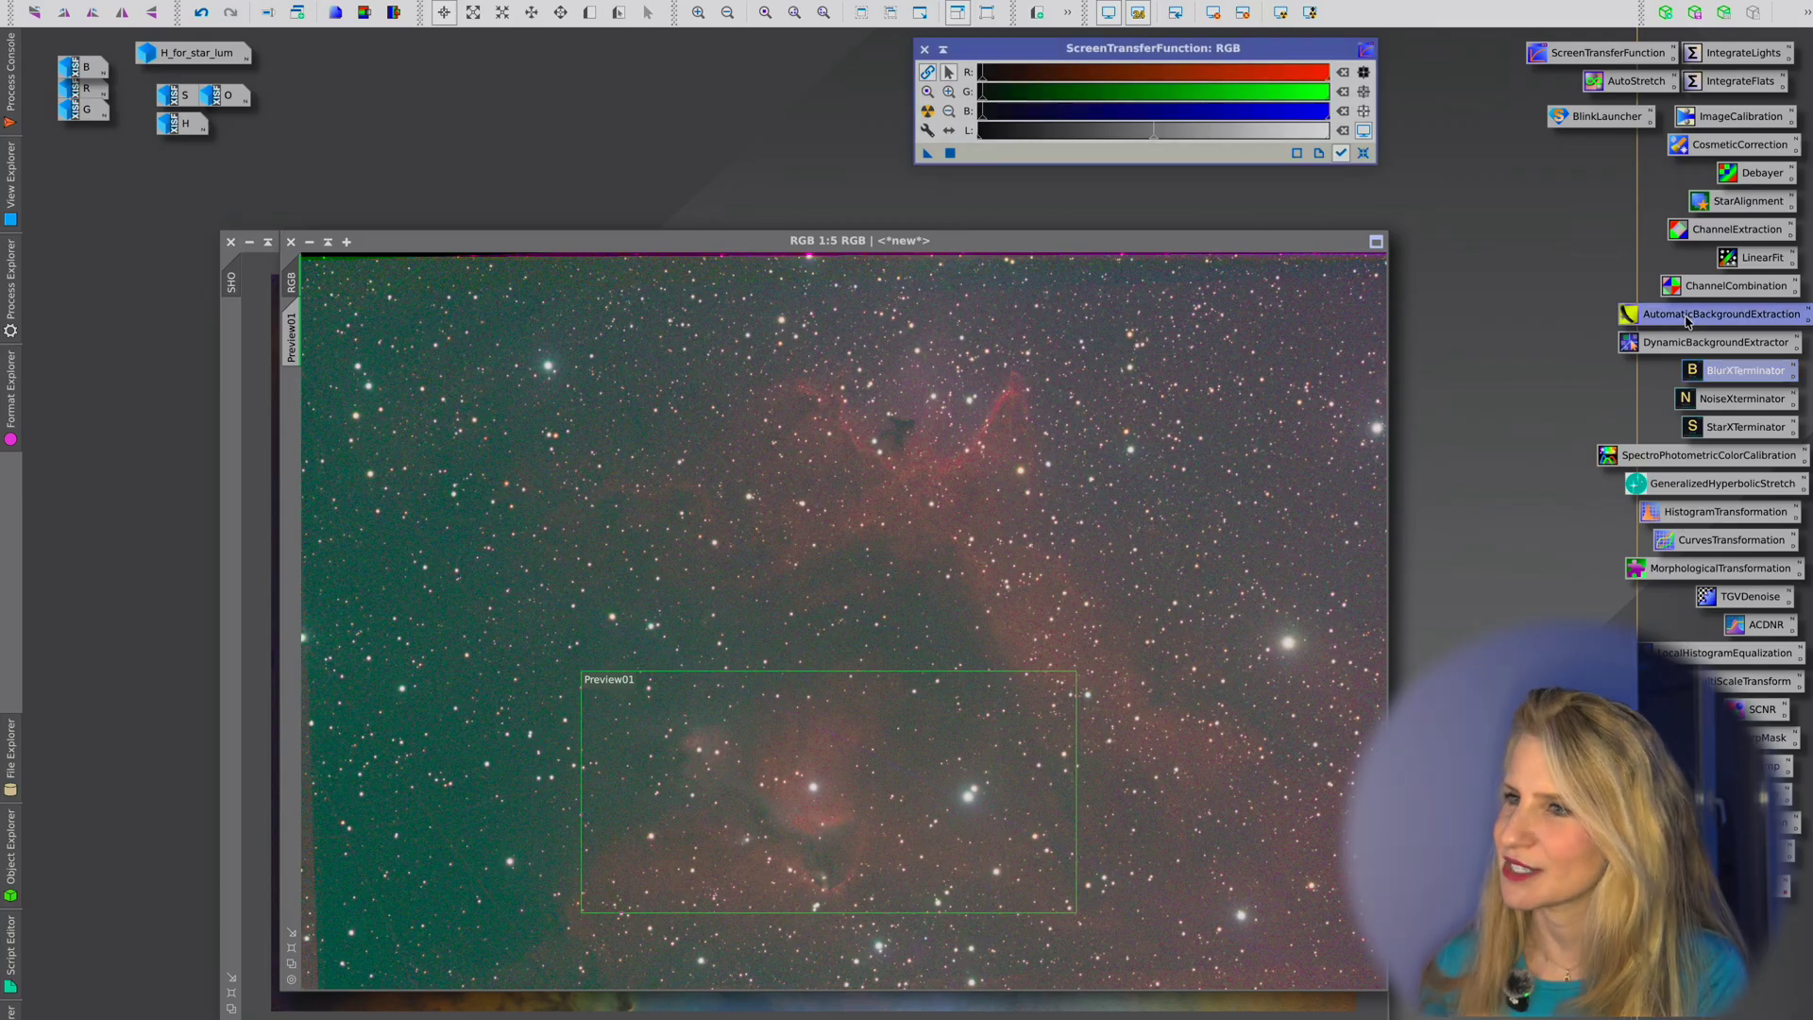
{"action": "double_click", "coordinate": [1688, 320]}
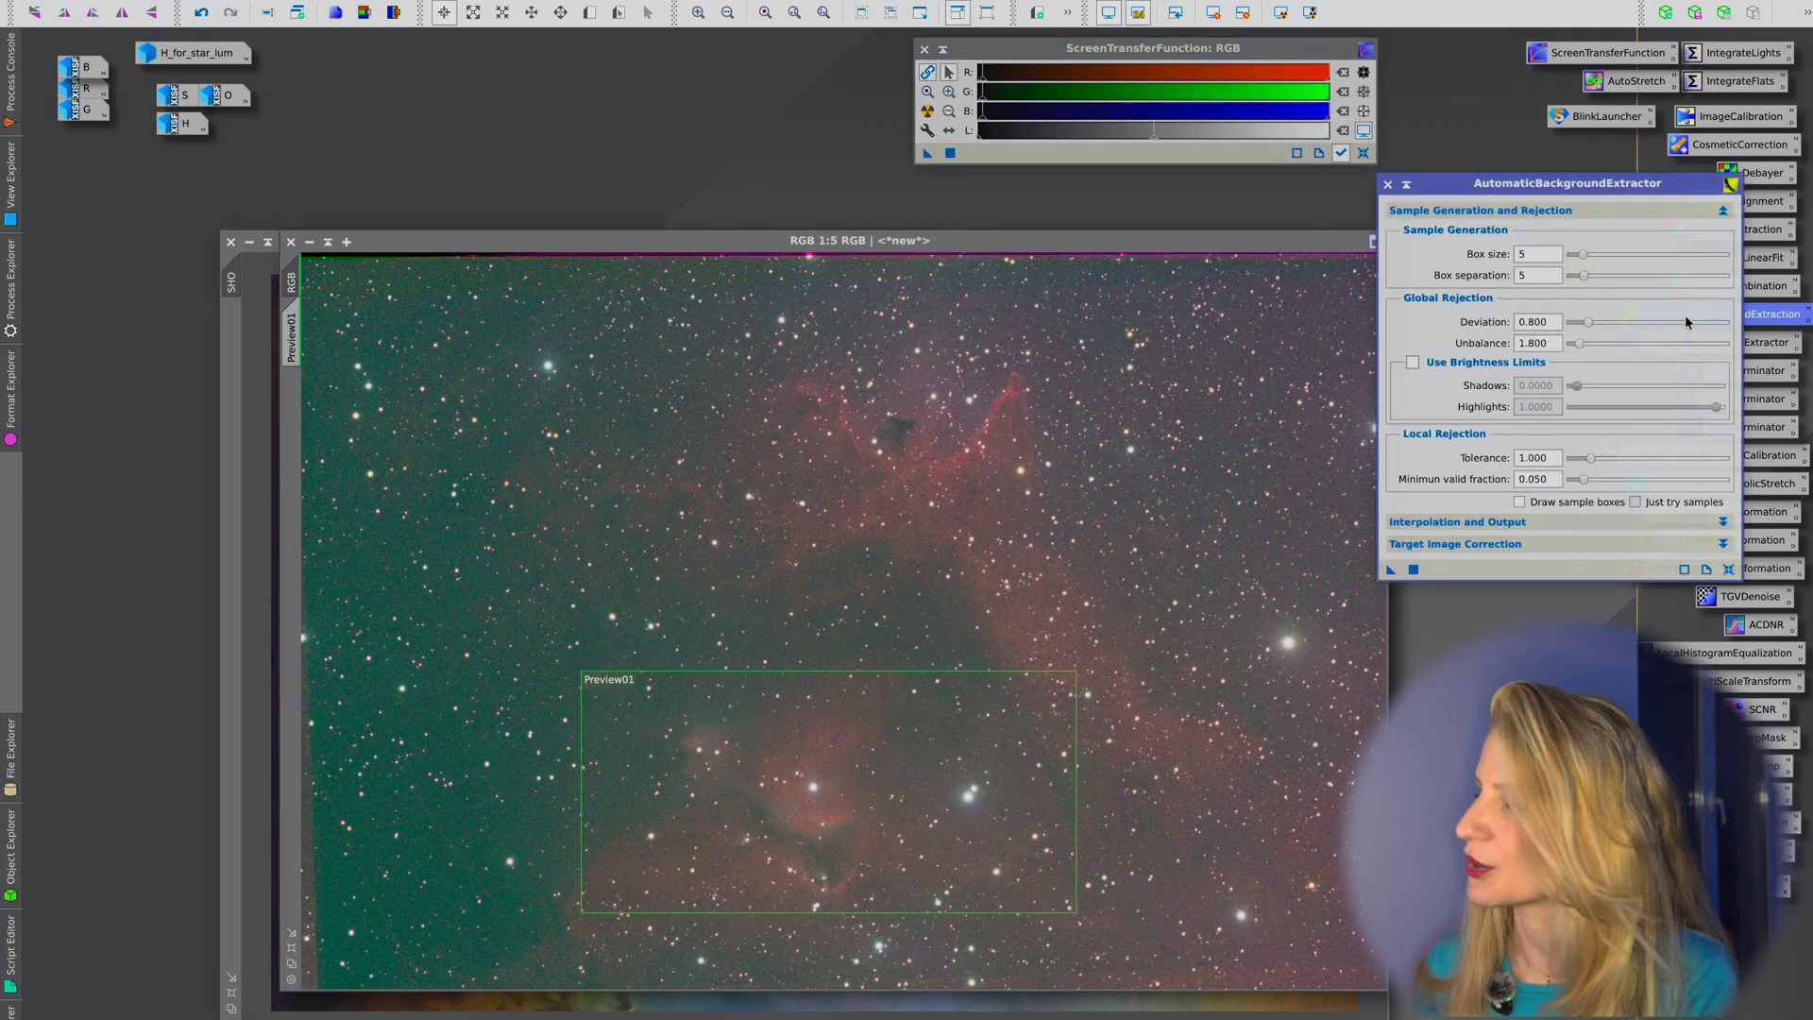
{"action": "left_click", "coordinate": [1542, 524]}
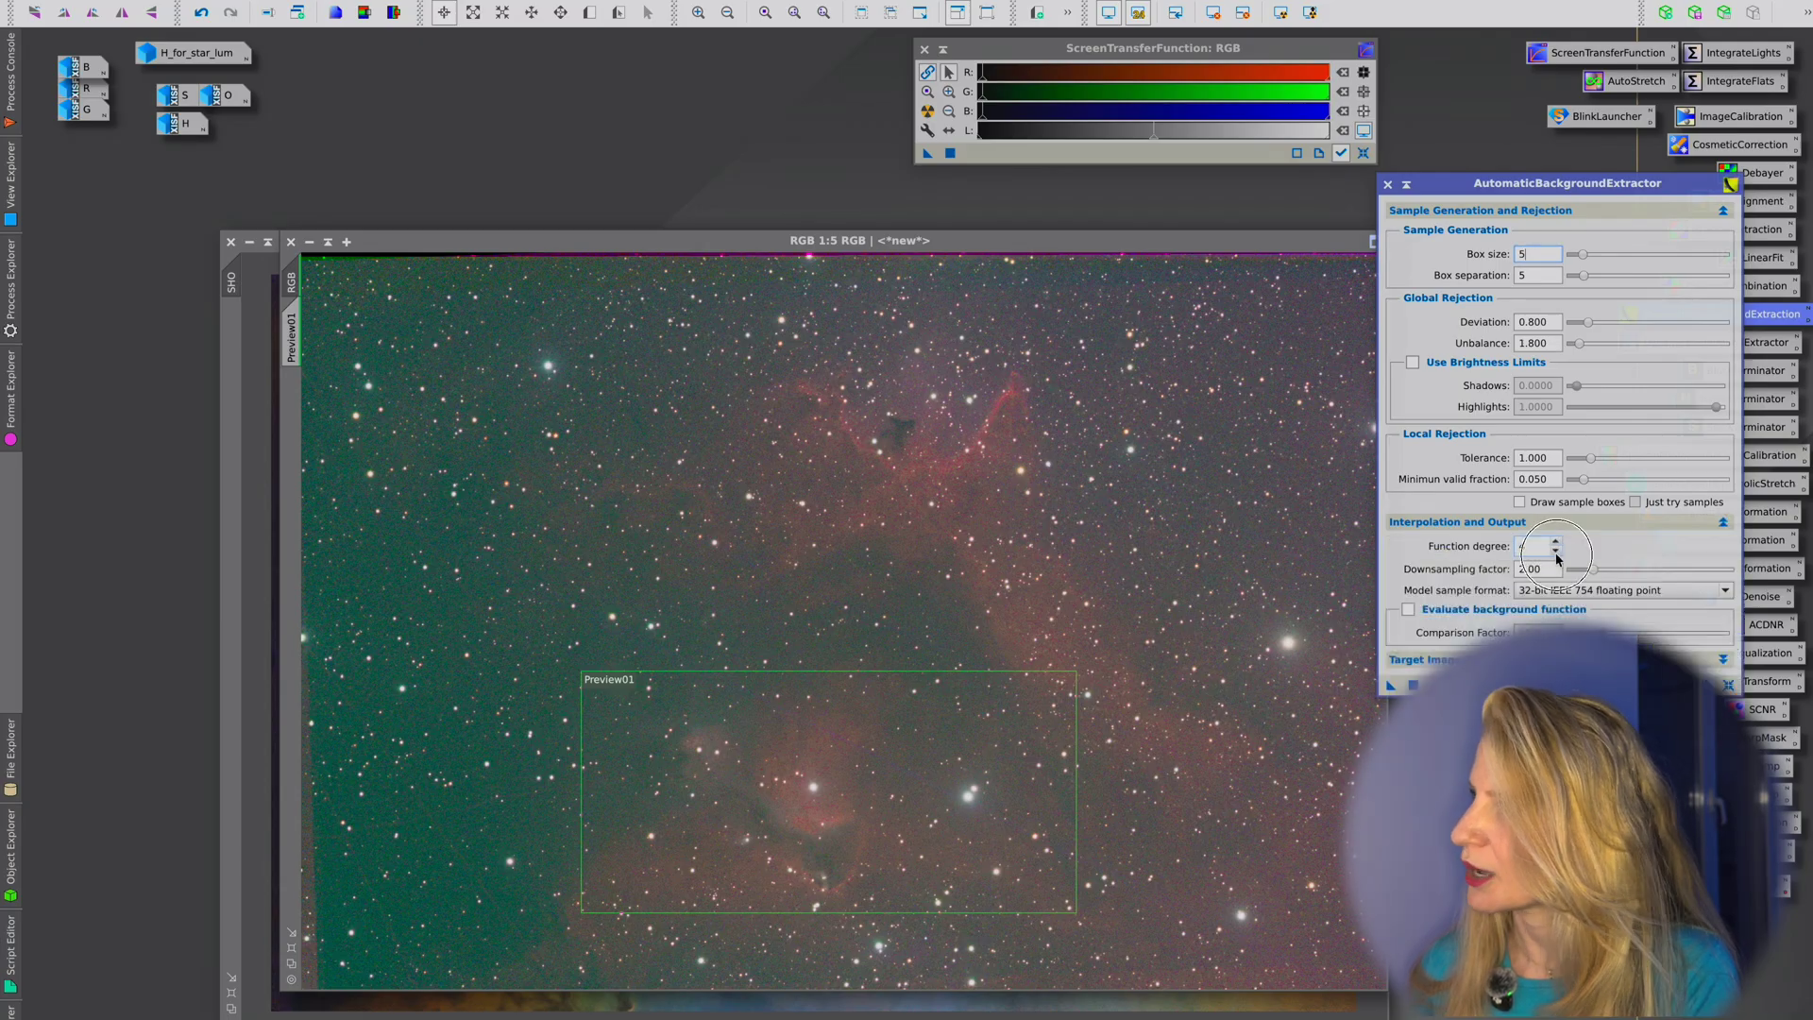
{"action": "left_click", "coordinate": [1556, 553]}
{"action": "left_click", "coordinate": [1558, 659]}
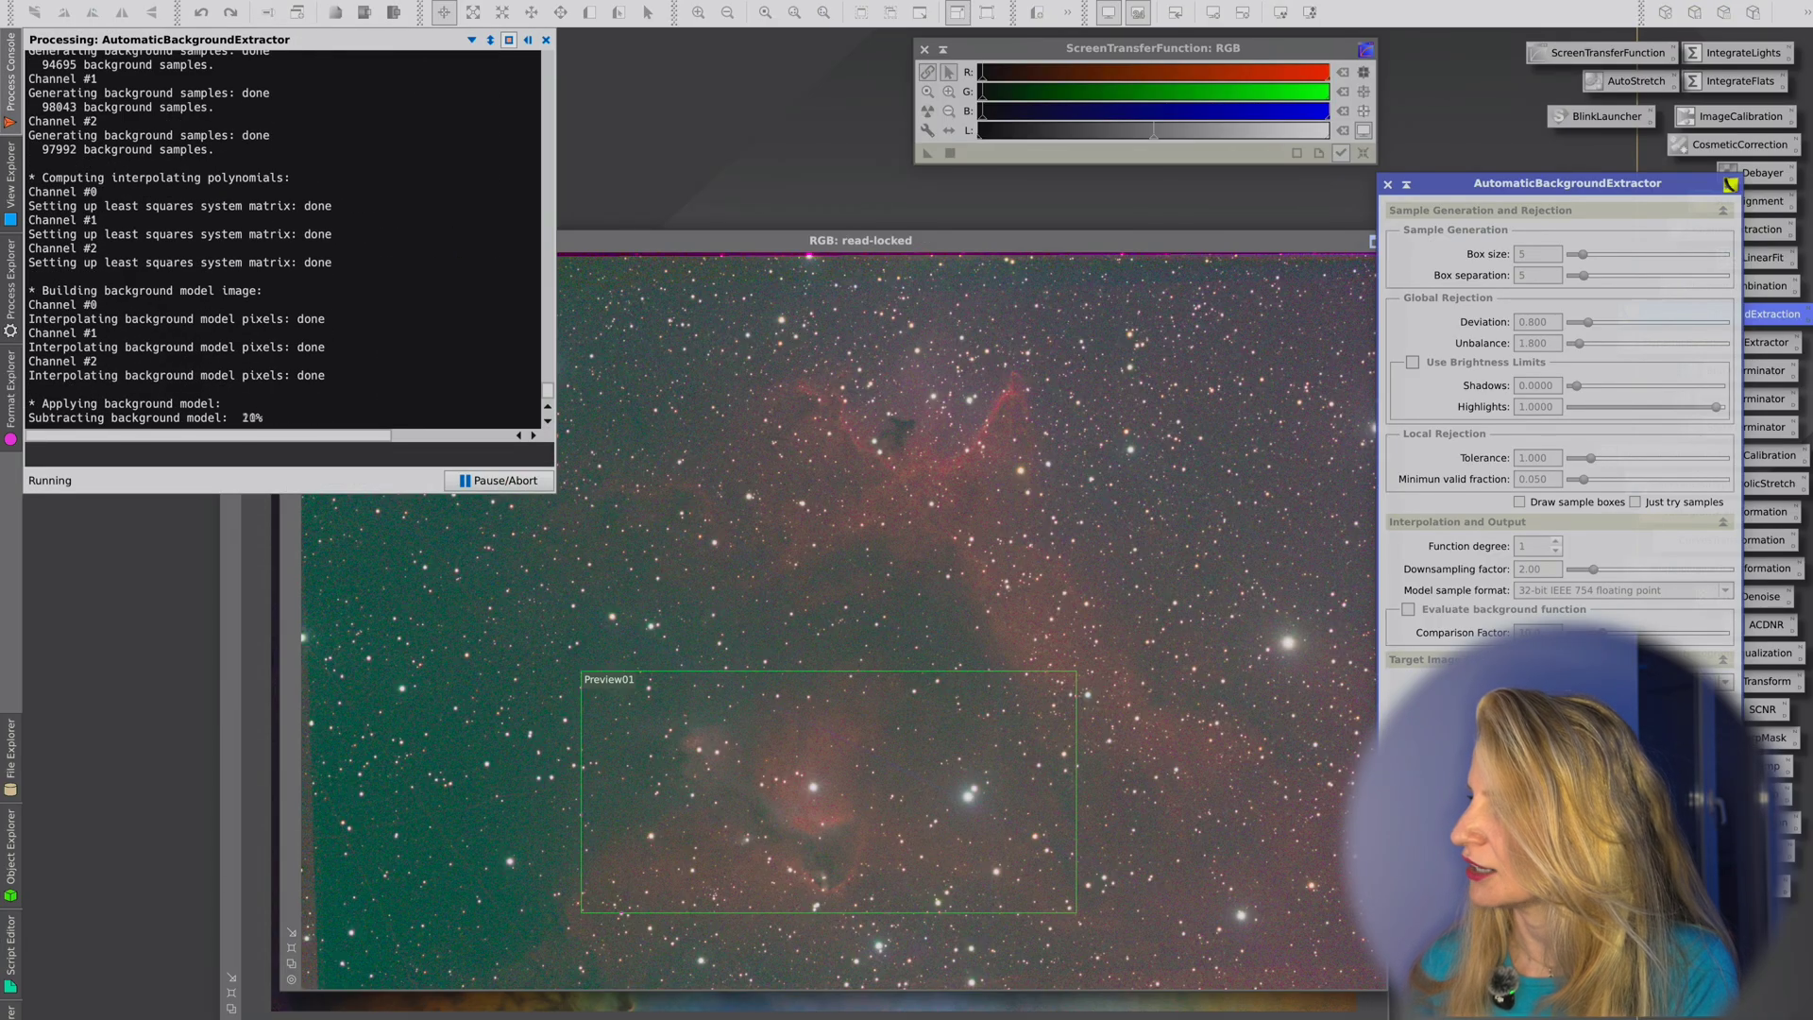
{"action": "left_click", "coordinate": [528, 39]}
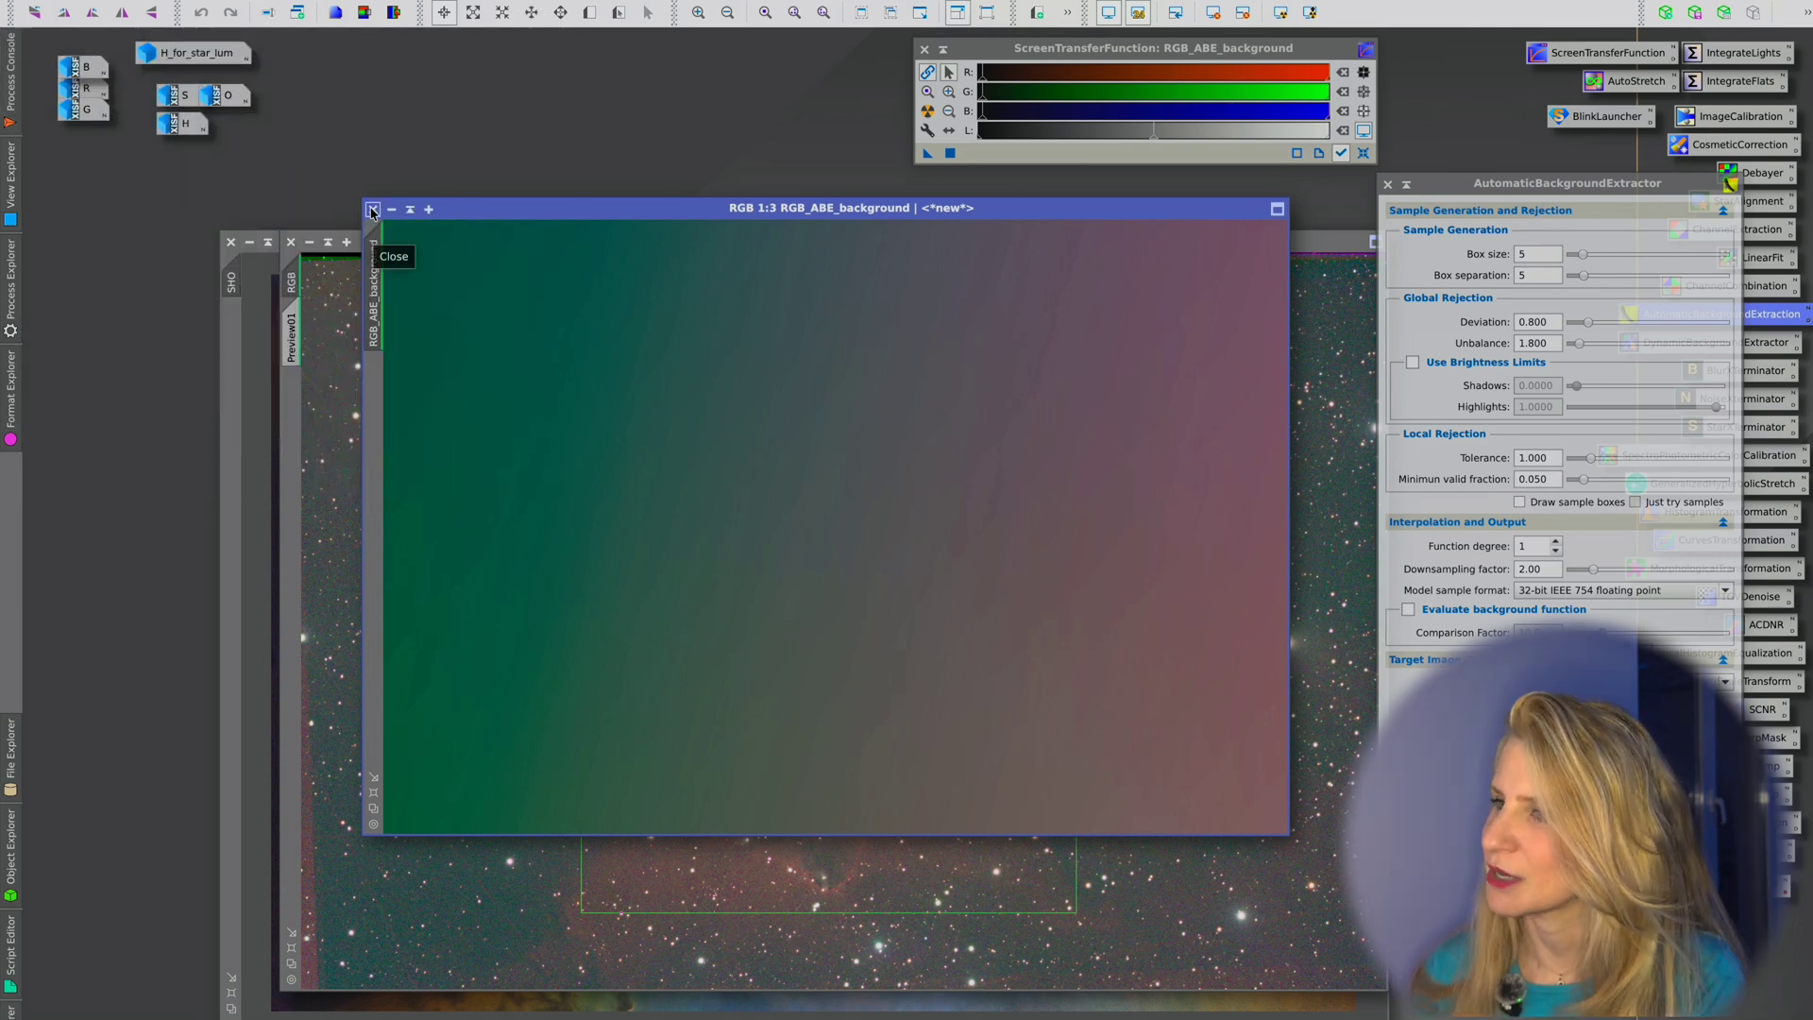
Step: Close the RGB_ABE_background model and delete Preview01 from RGB
{"action": "left_click", "coordinate": [373, 208]}
{"action": "right_click", "coordinate": [292, 335]}
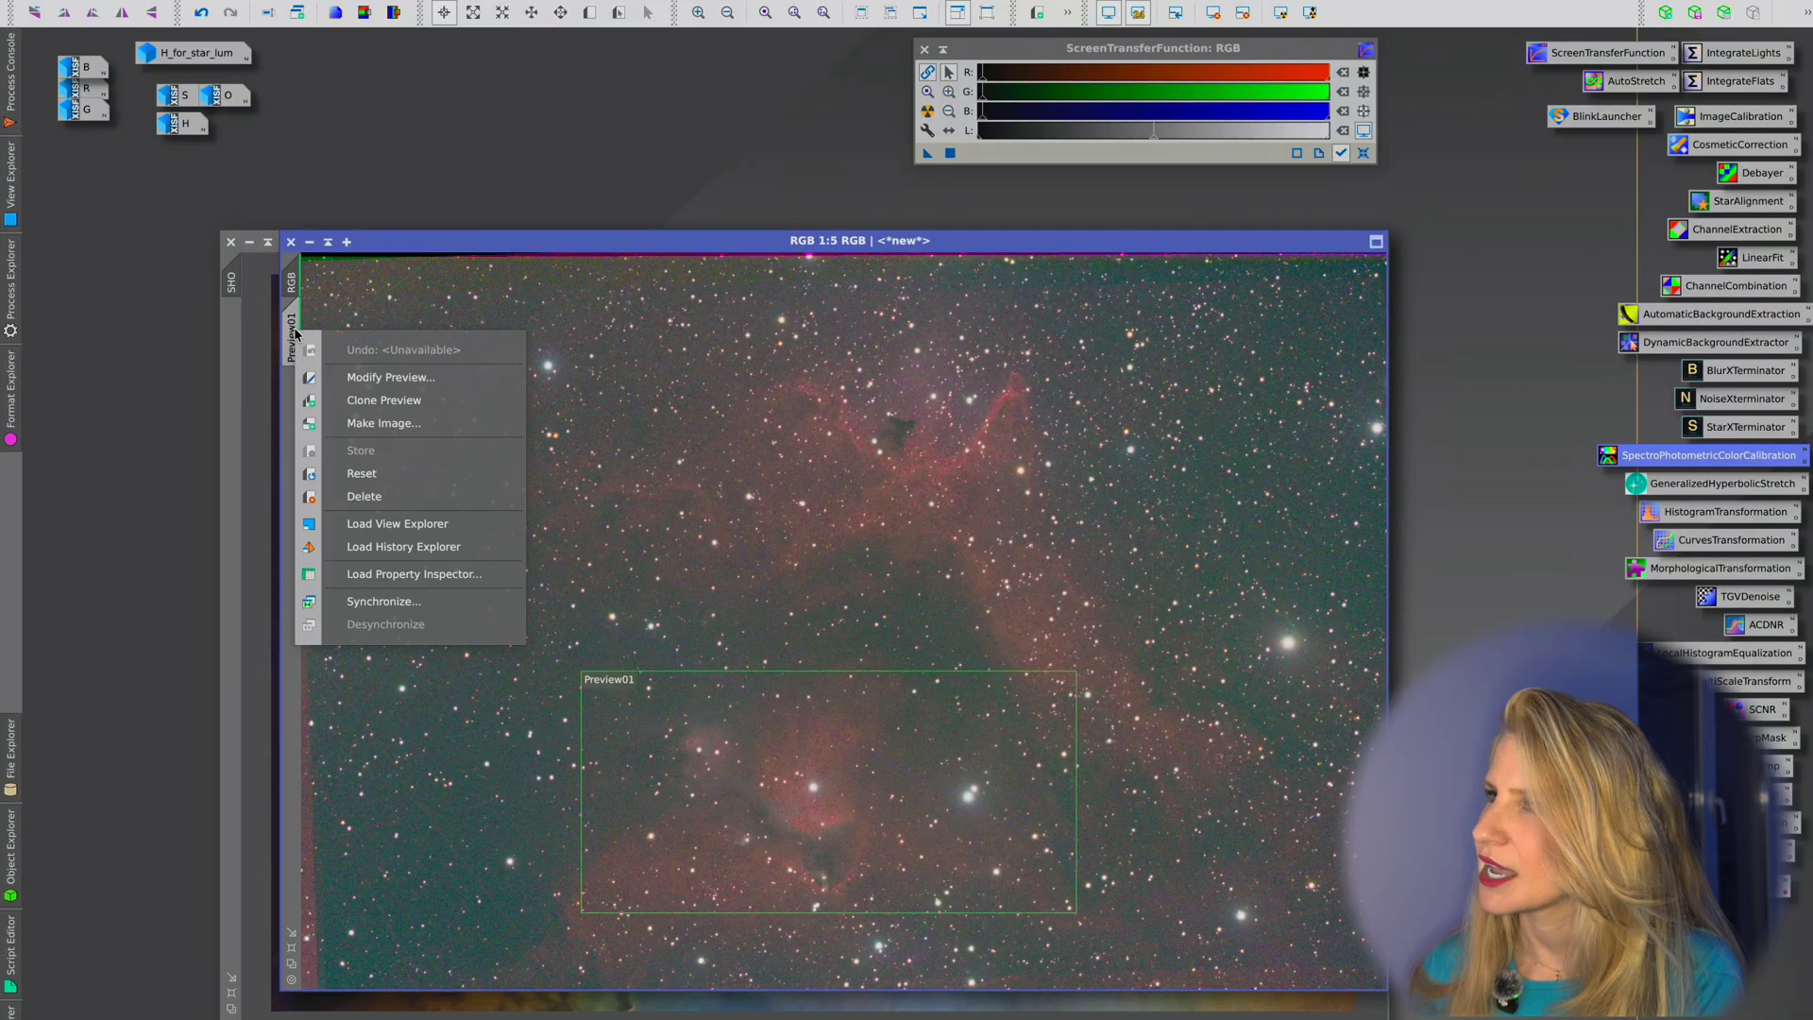
{"action": "left_click", "coordinate": [346, 497]}
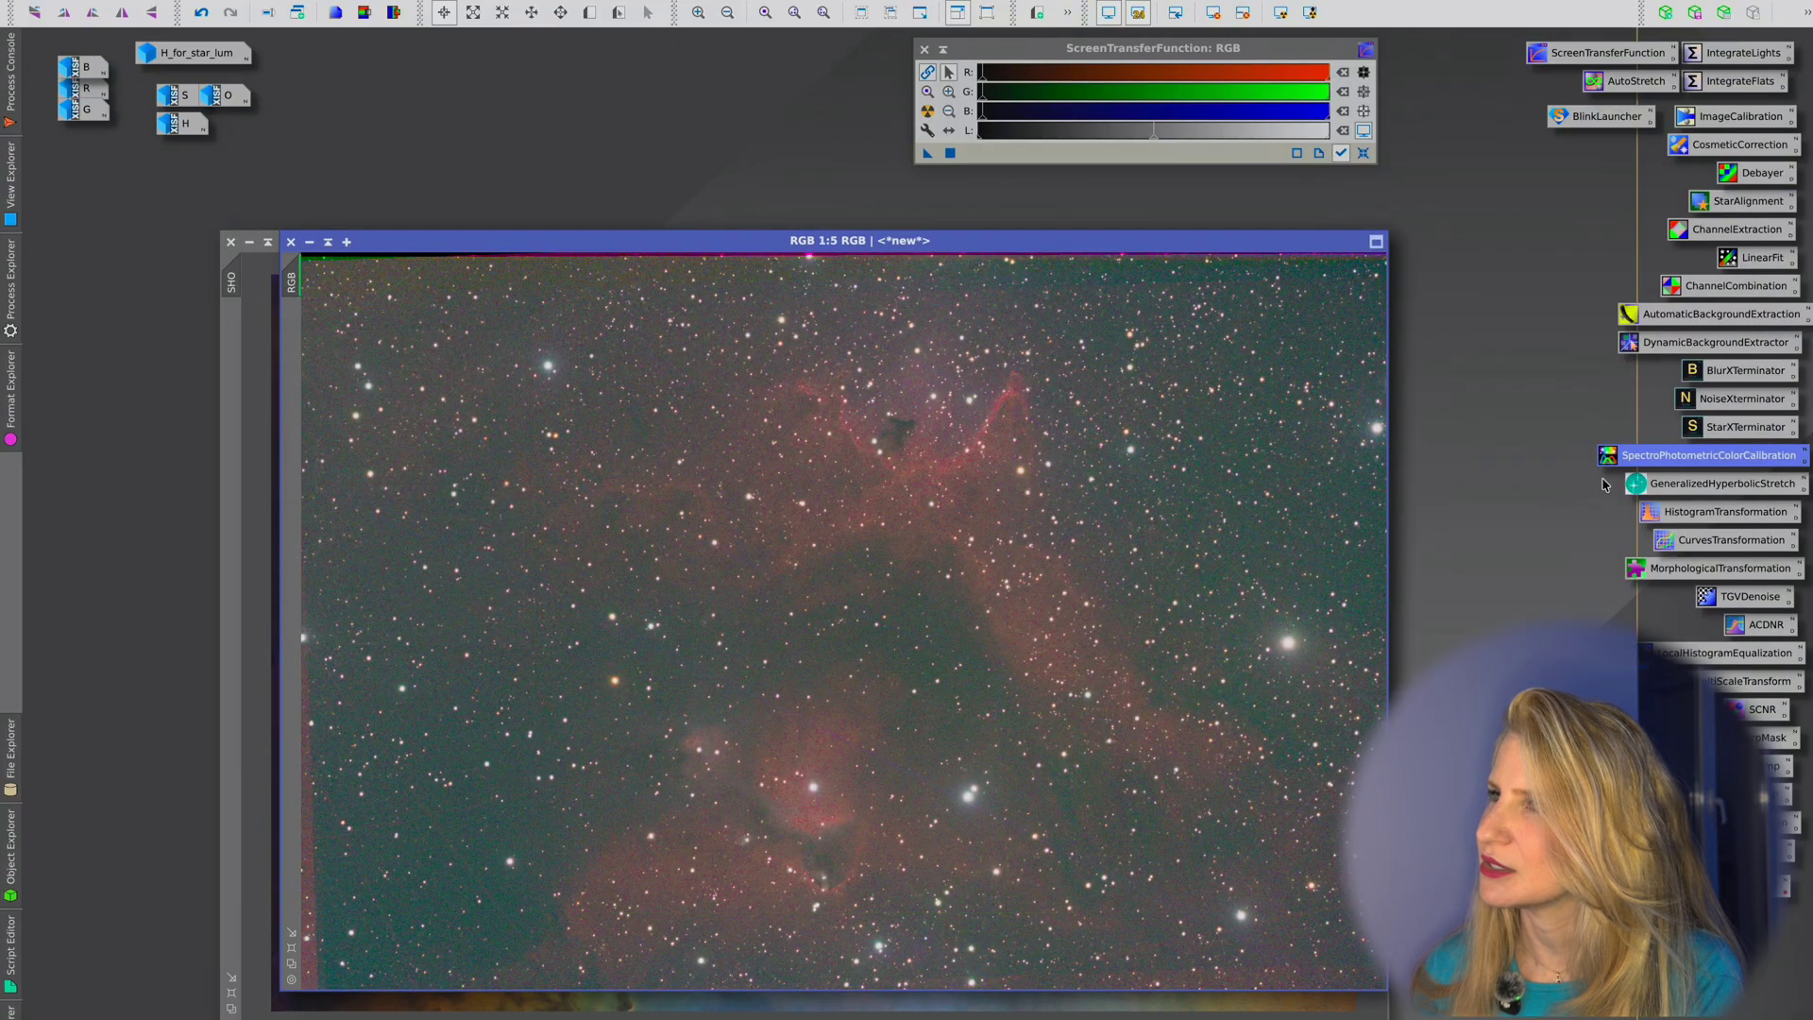
Step: Bake the screen stretch into RGB via HistogramTransformation, then reset the display stretch
{"action": "double_click", "coordinate": [1657, 515]}
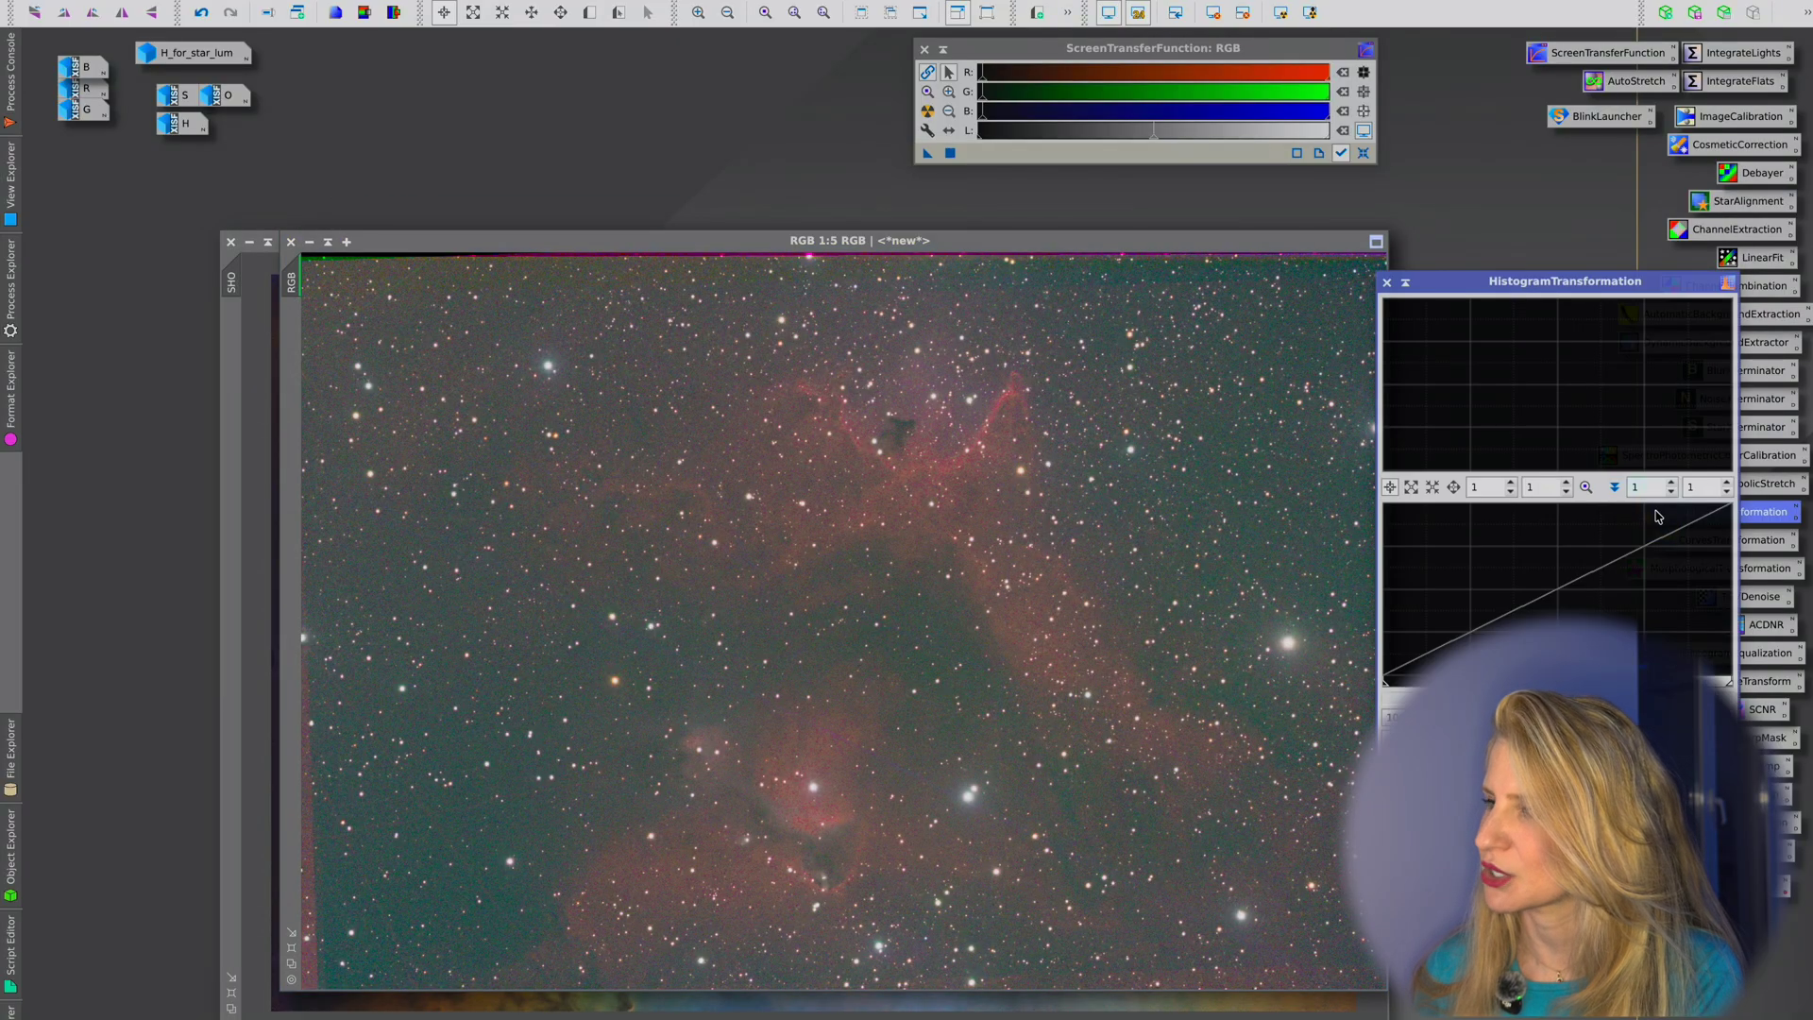
{"action": "left_click", "coordinate": [927, 141]}
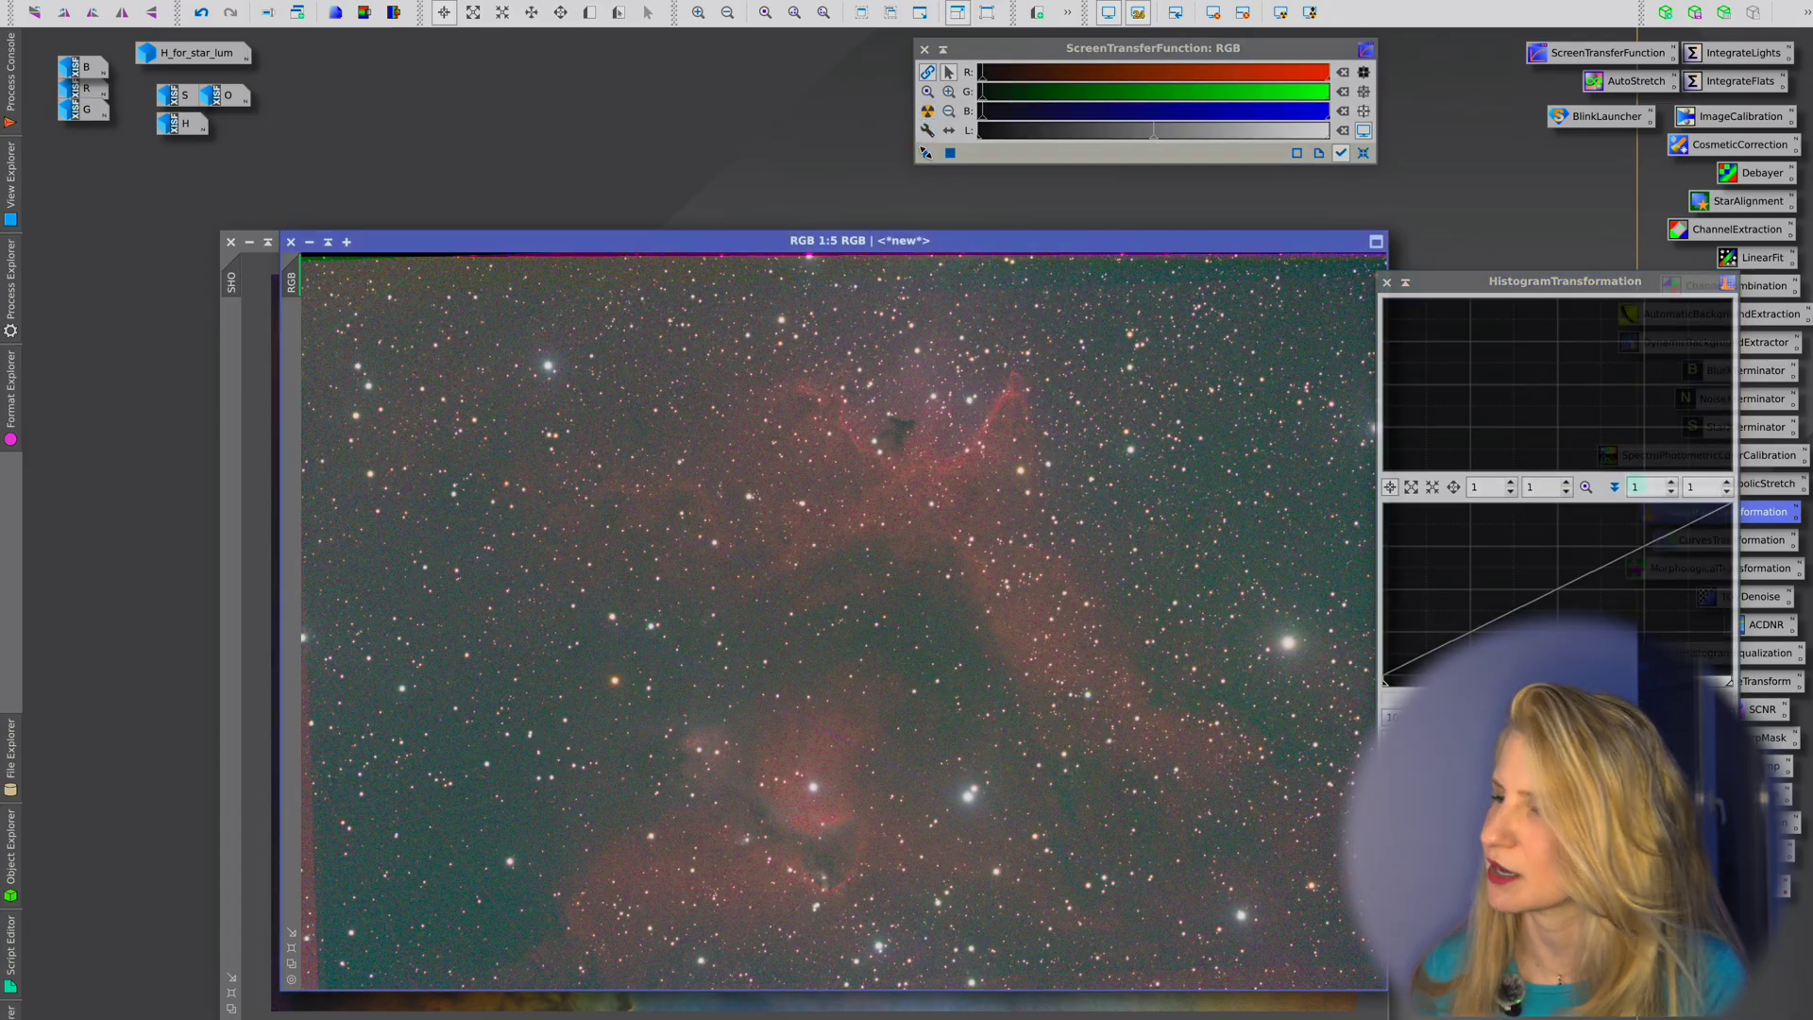
{"action": "left_click_drag", "start_coordinate": [927, 152], "coordinate": [1473, 715]}
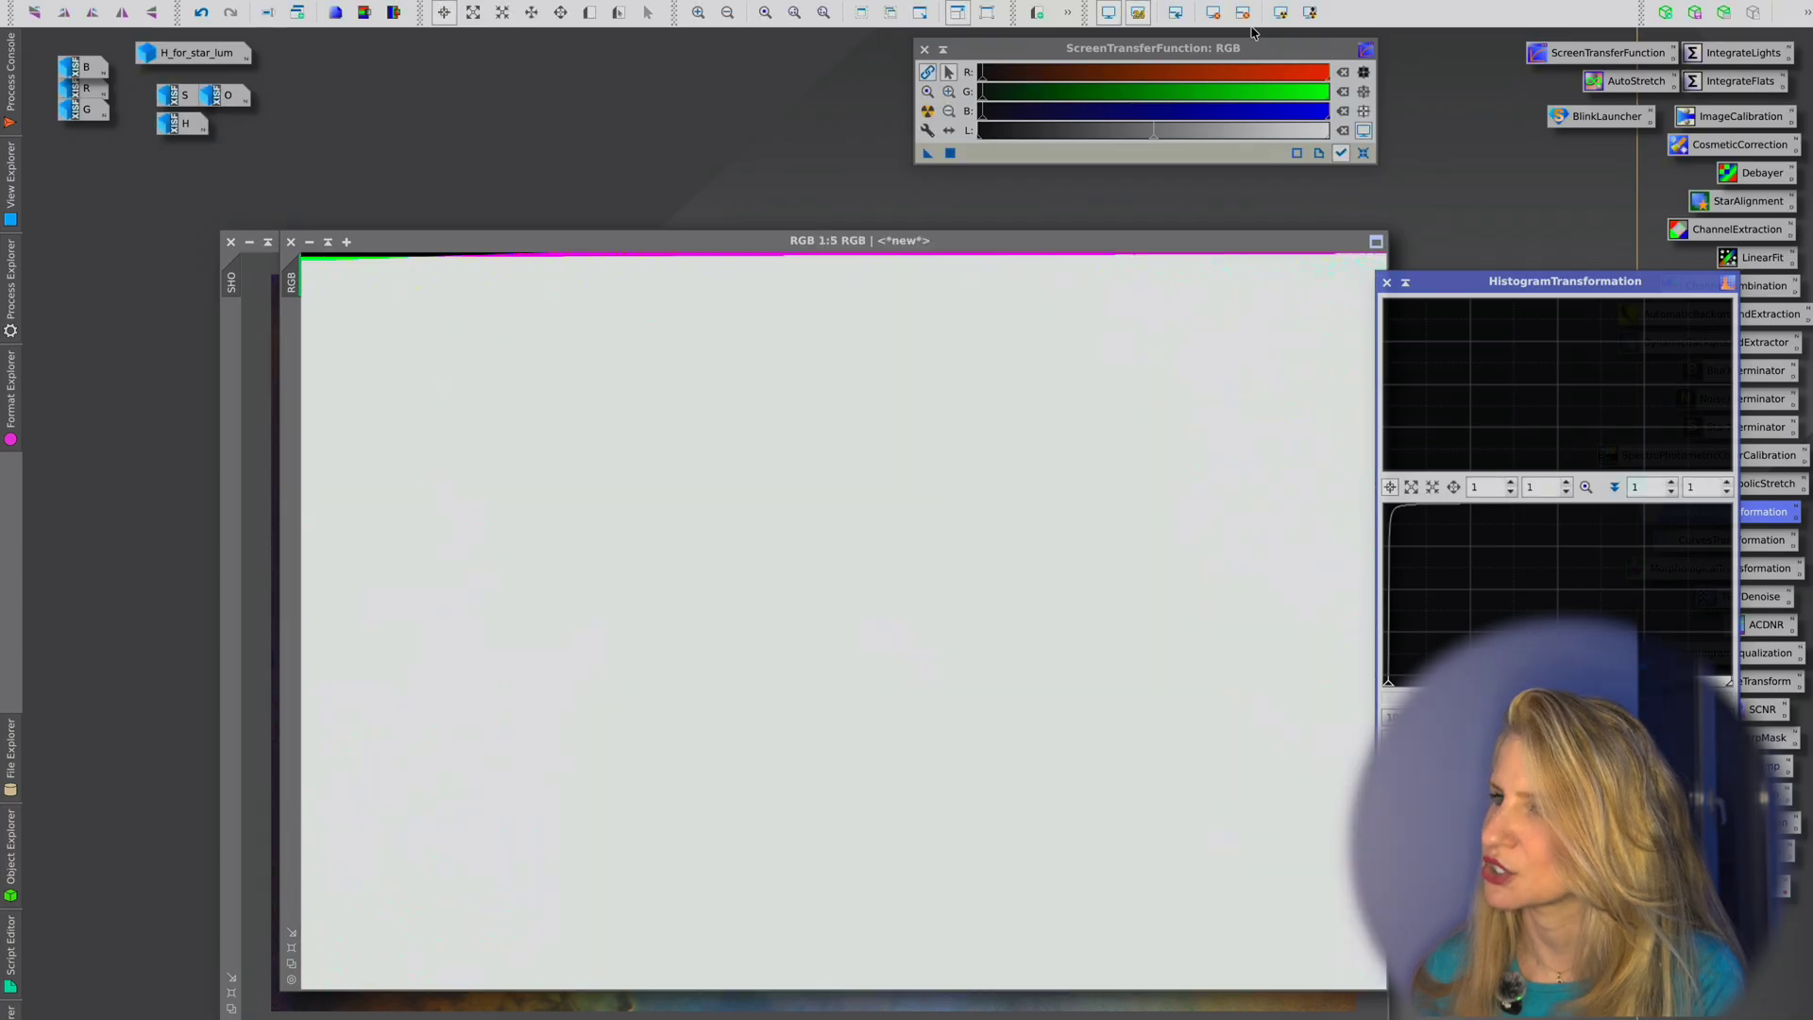
{"action": "left_click", "coordinate": [1213, 12]}
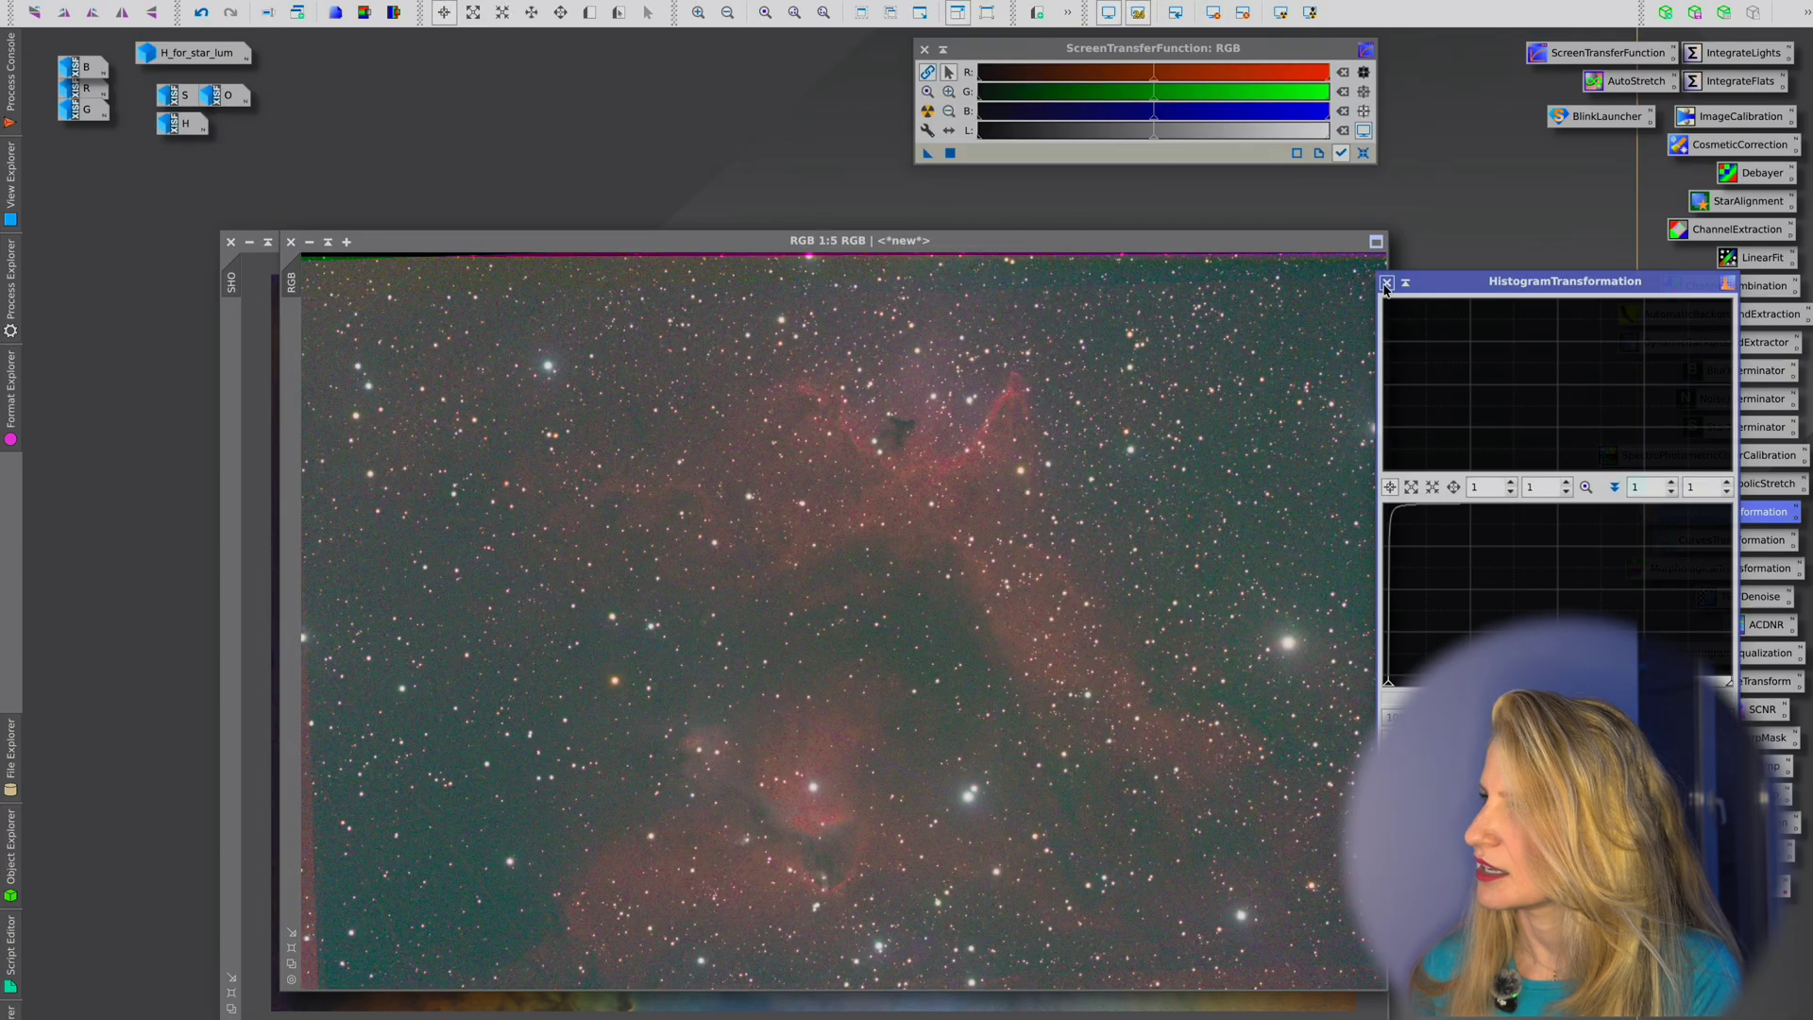
{"action": "left_click", "coordinate": [1386, 282]}
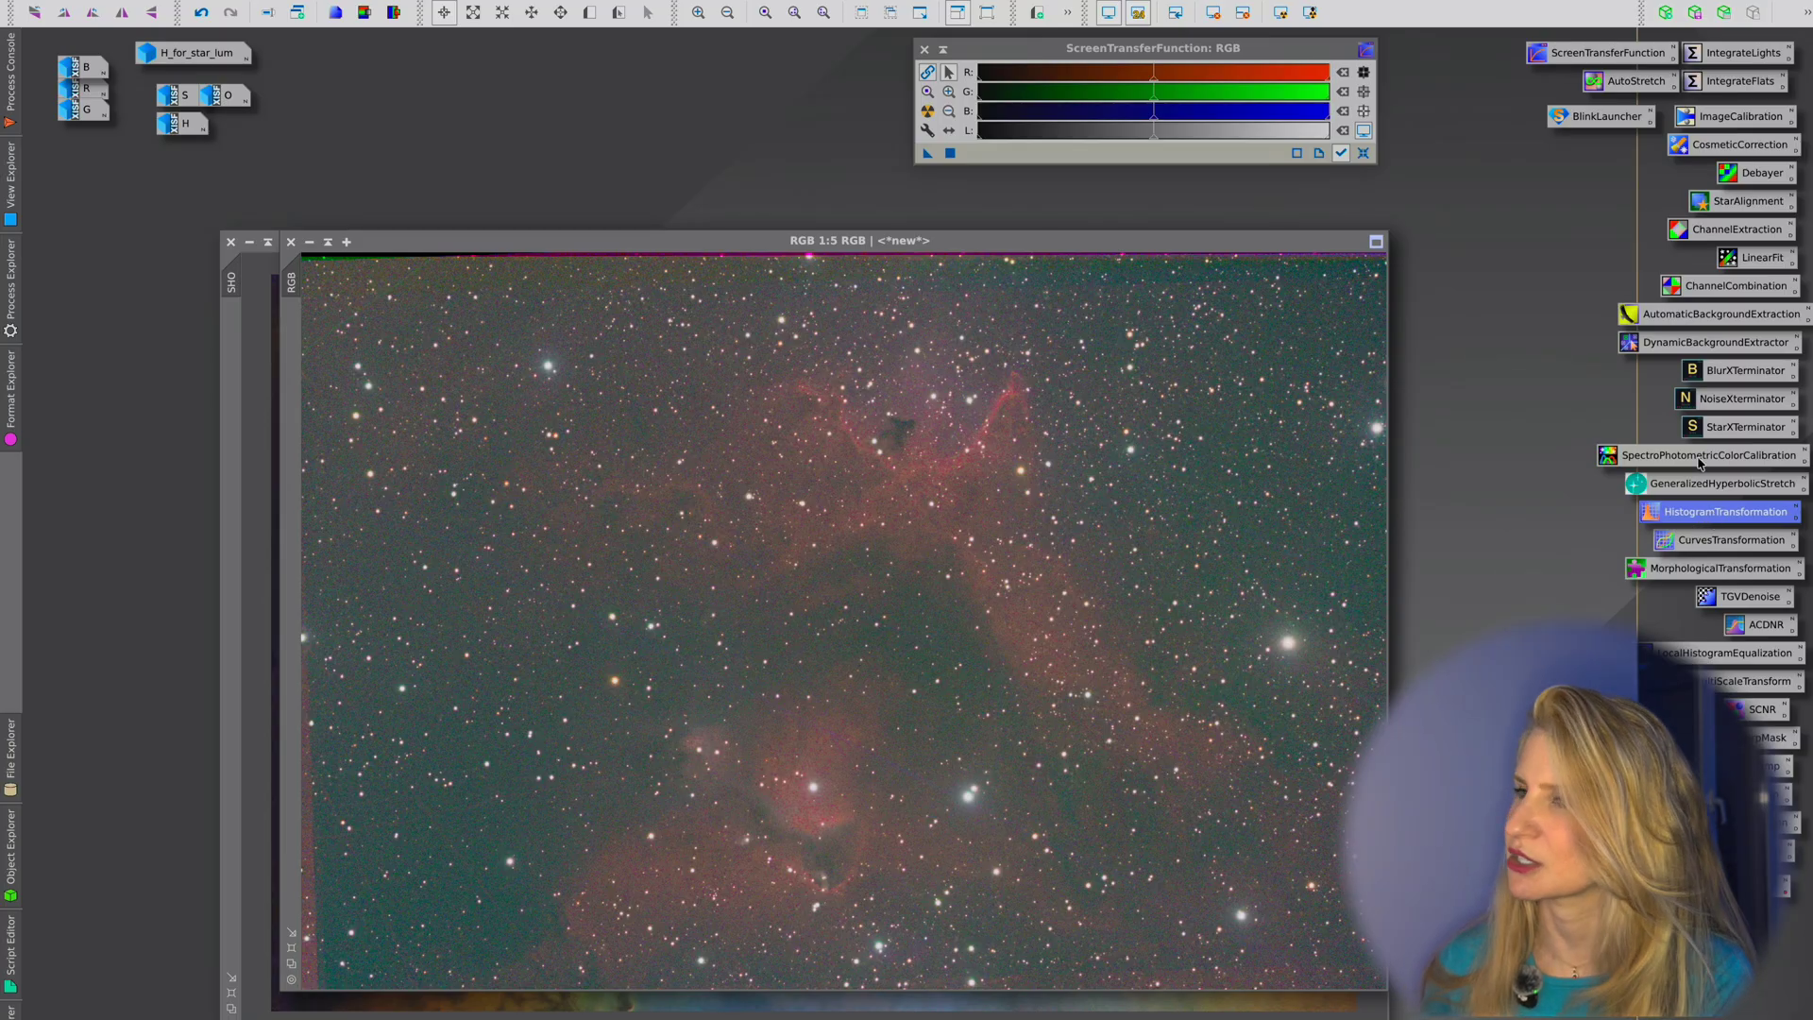
Step: Run StarXTerminator on RGB, rename the star image RGB_stars, and remove its green cast
{"action": "double_click", "coordinate": [1706, 428]}
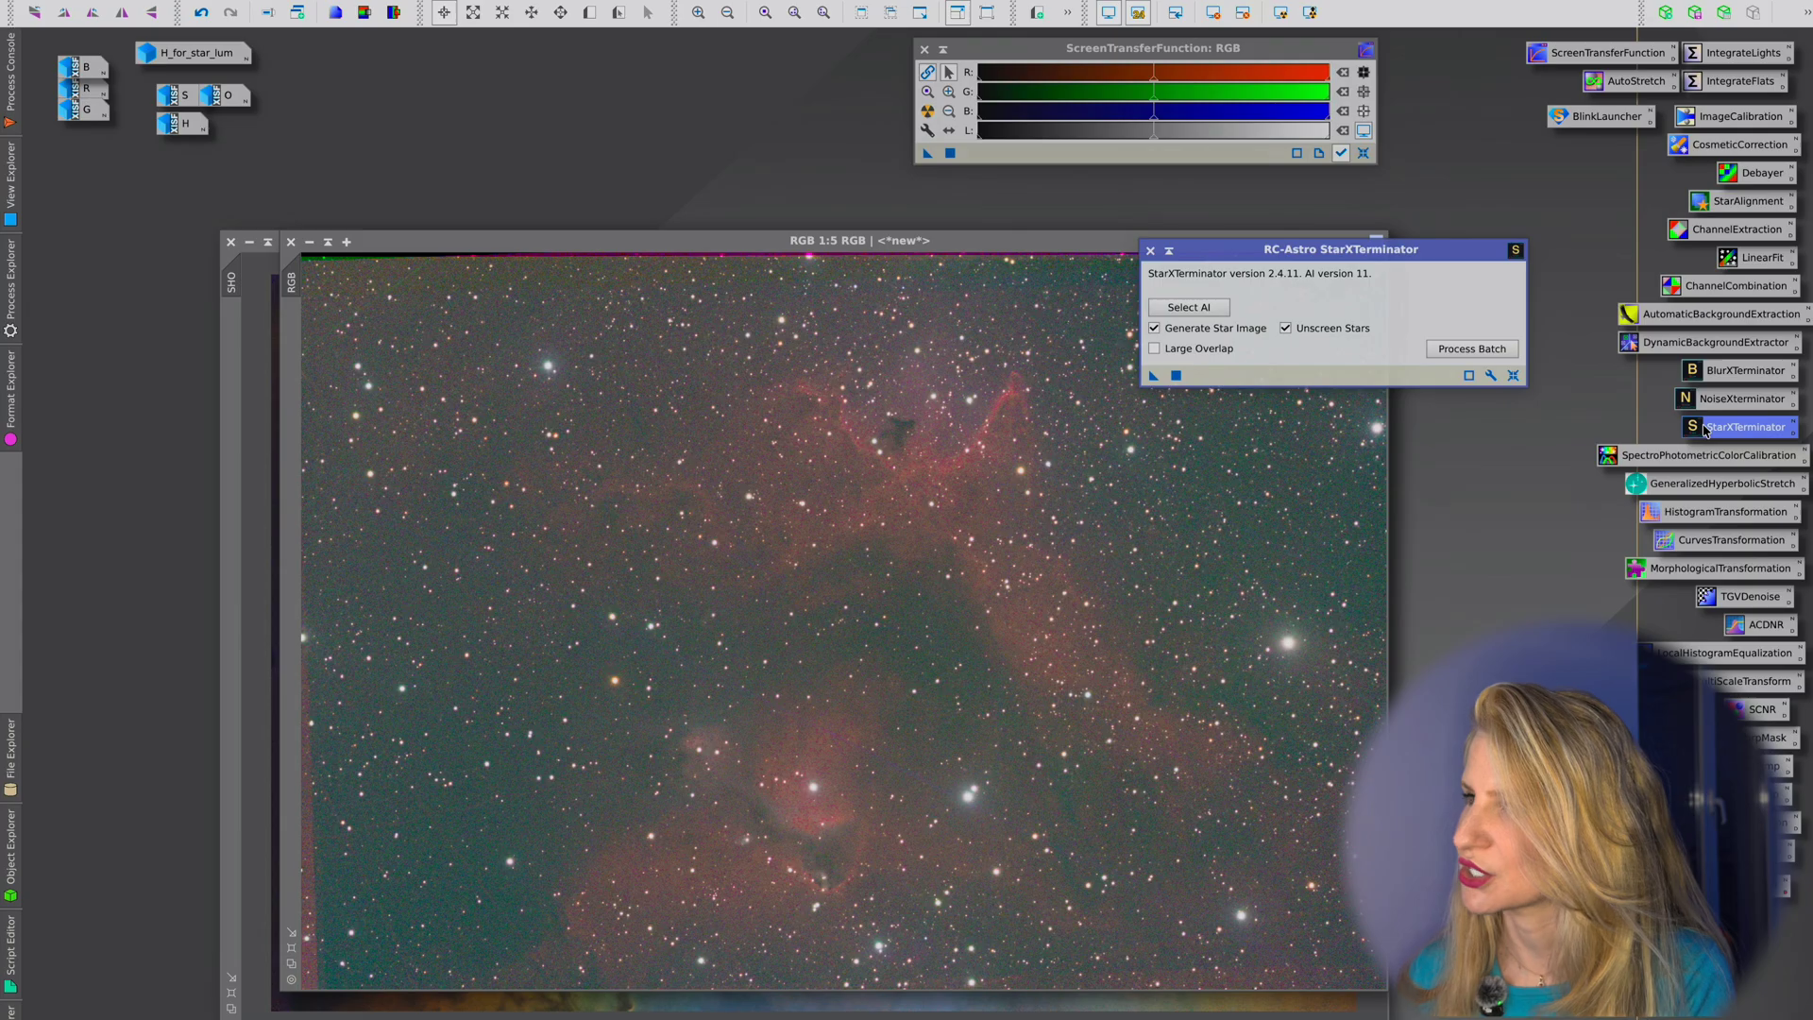
{"action": "left_click", "coordinate": [1175, 375]}
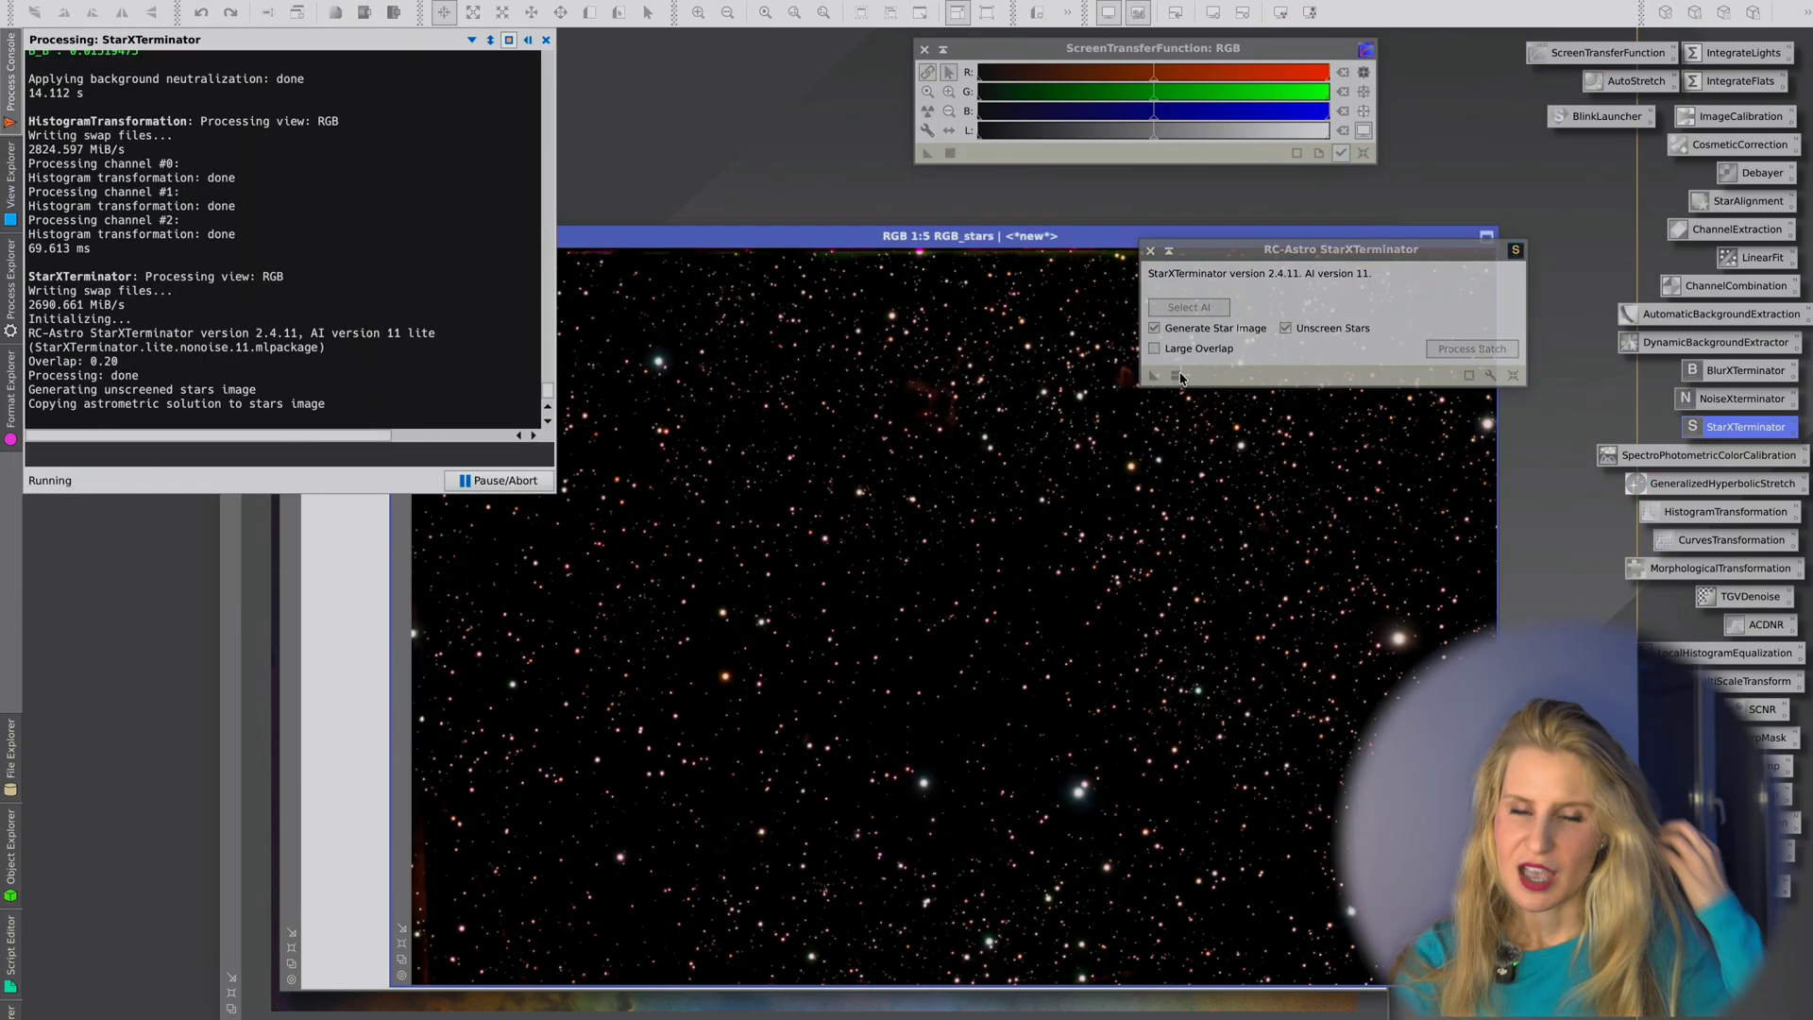
{"action": "double_click", "coordinate": [420, 321]}
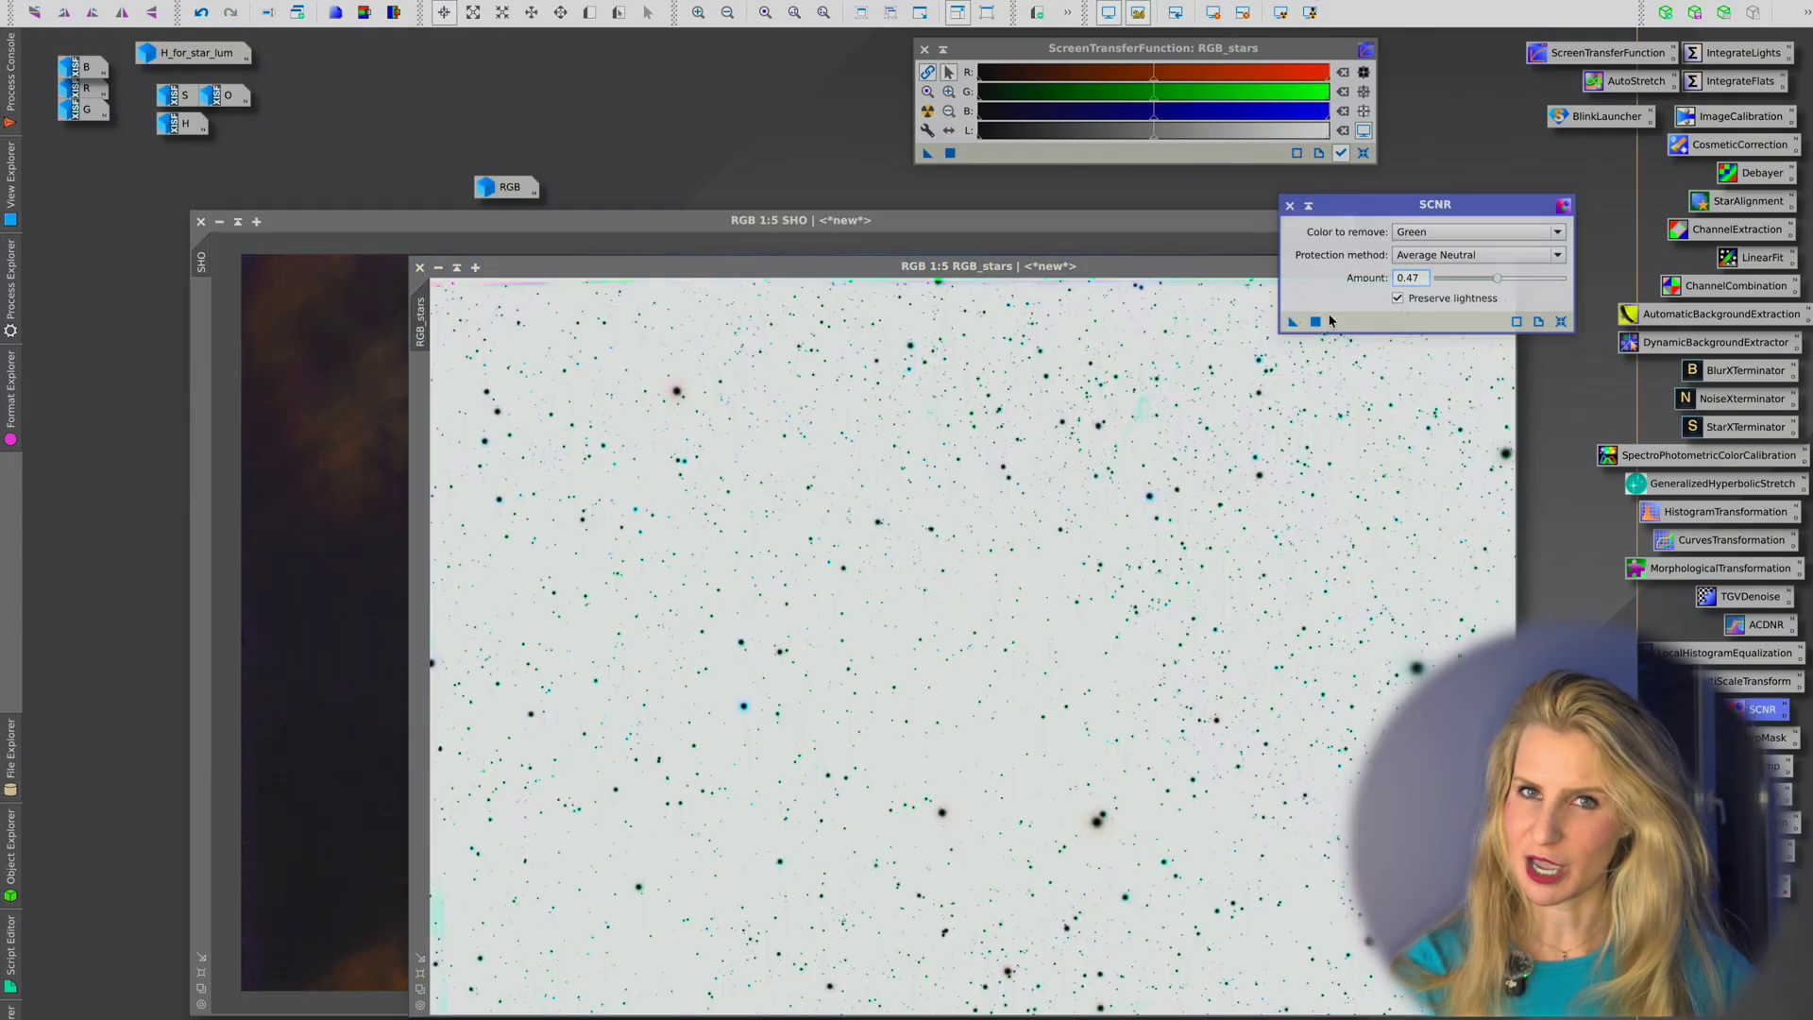
{"action": "left_click", "coordinate": [1318, 322]}
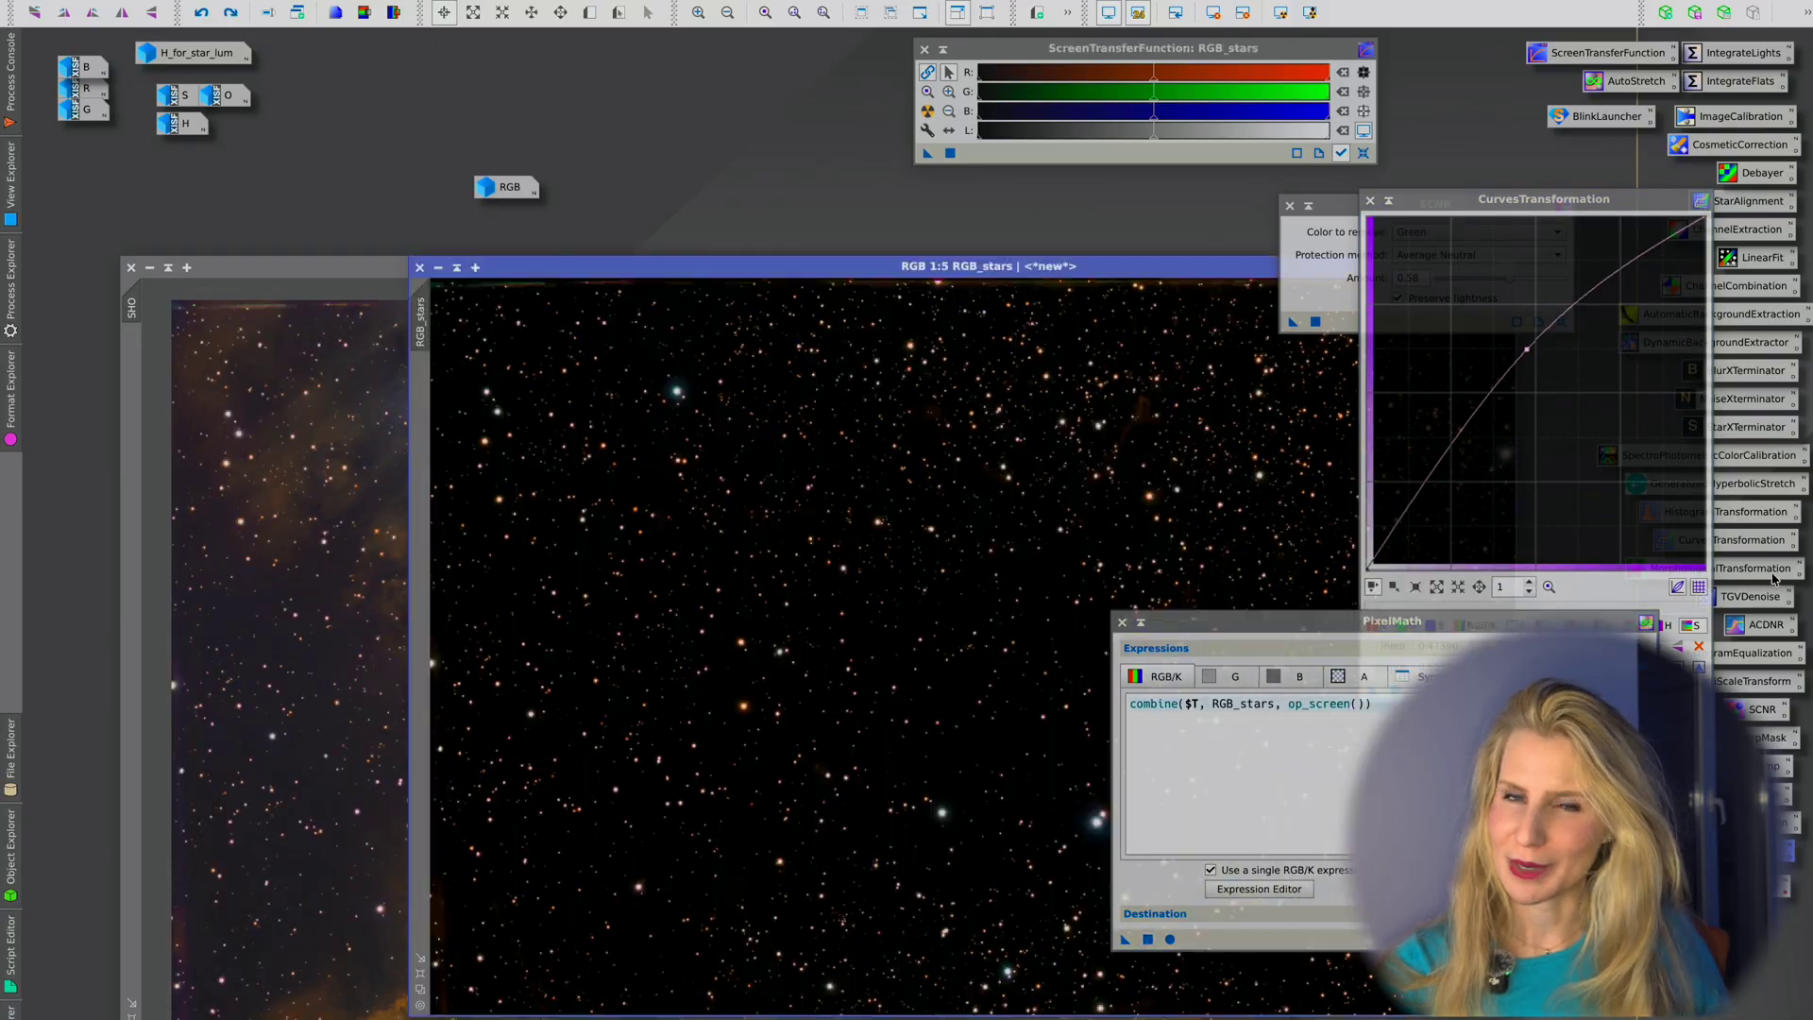
Step: Open the MorphologicalTransformation star-reduction settings
{"action": "double_click", "coordinate": [1758, 568]}
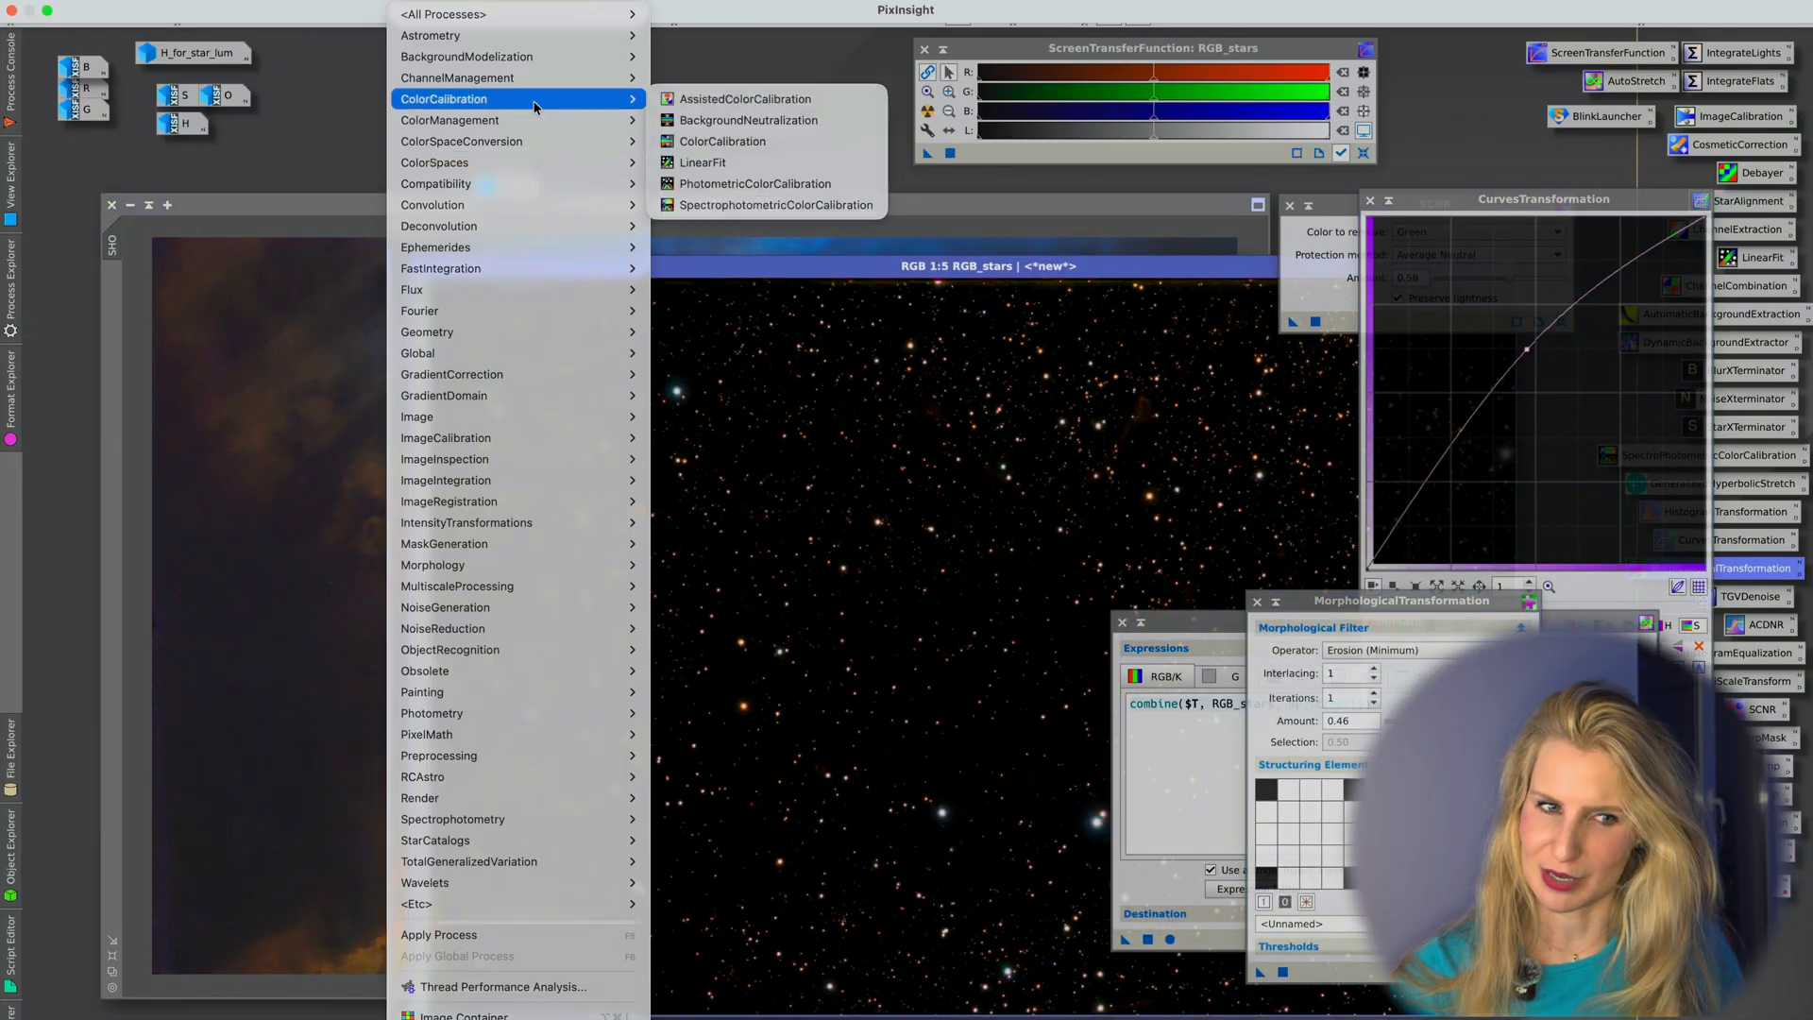
{"action": "mouse_move", "coordinate": [486, 413]}
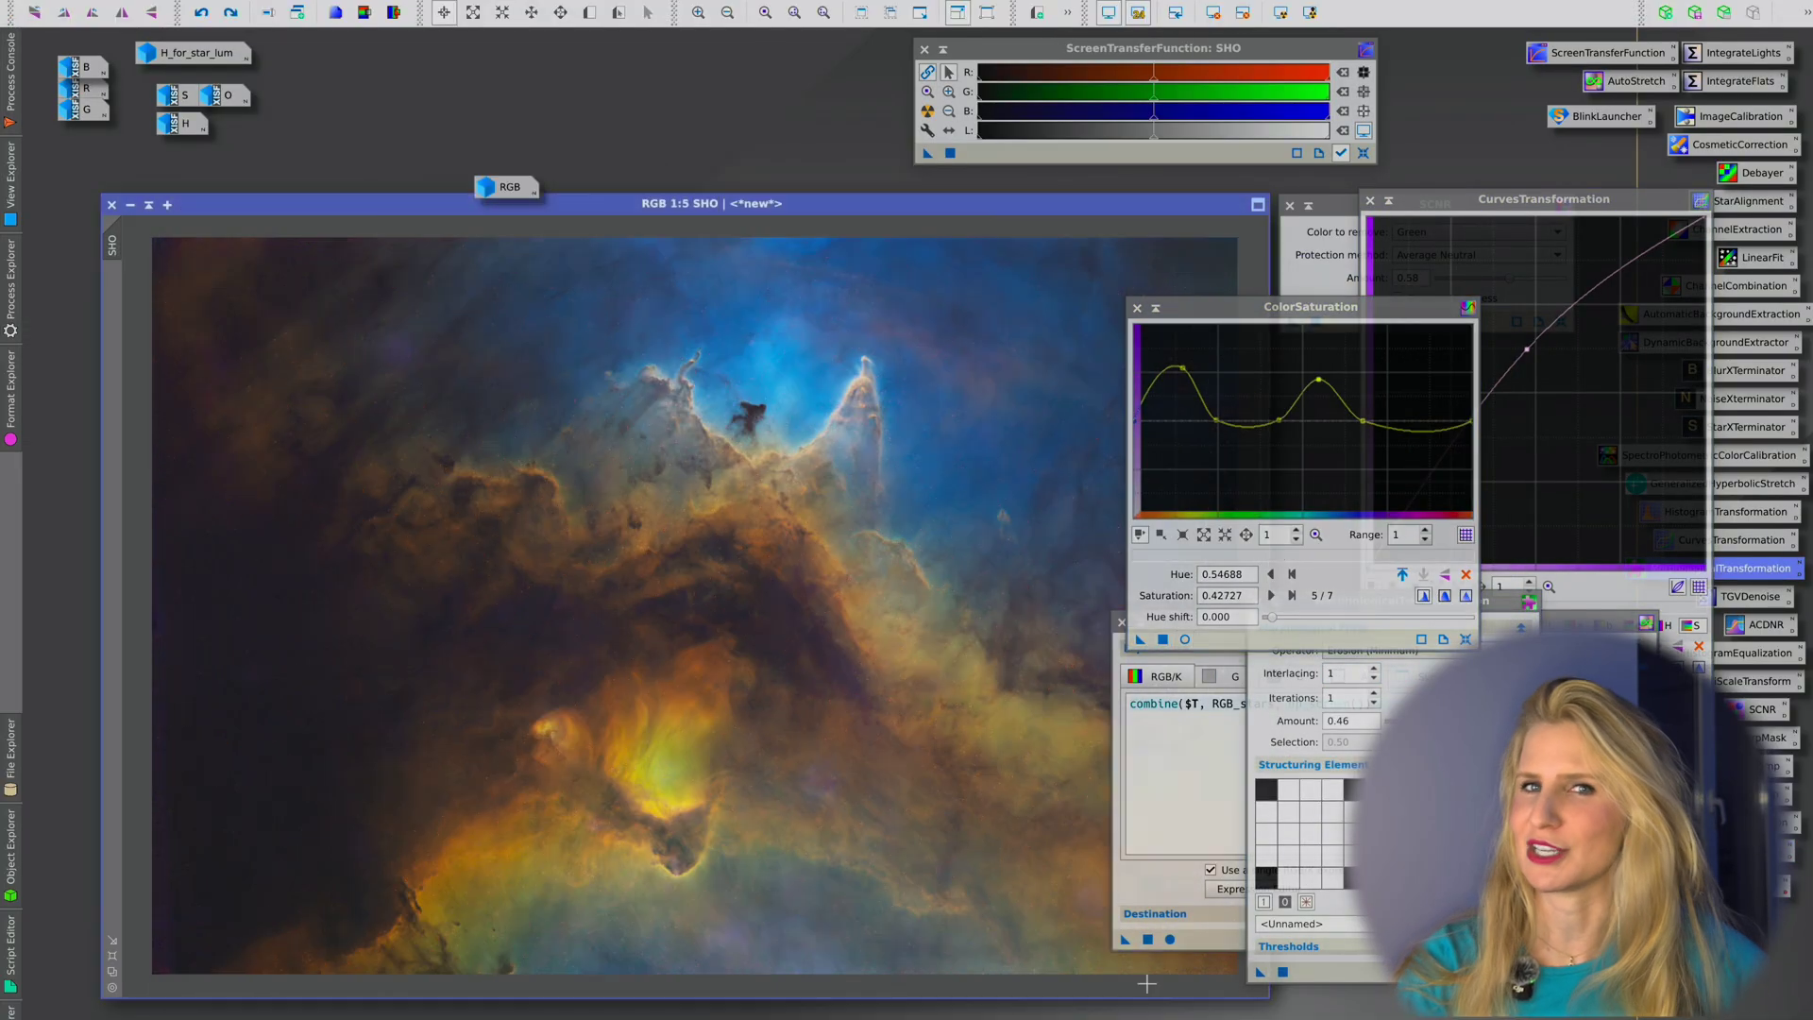